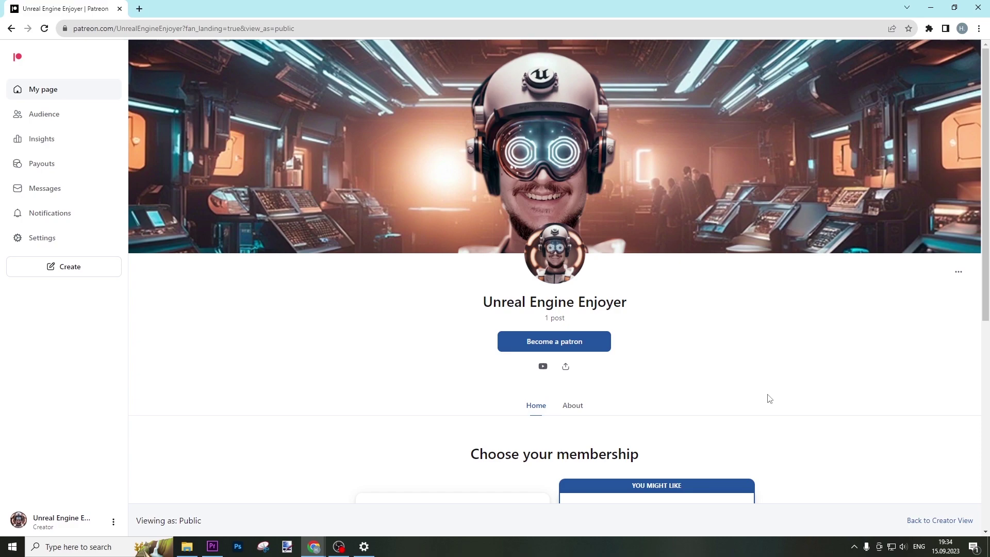
# Step: Look over the membership tiers and recent posts on the Unreal Engine Enjoyer Patreon page
pyautogui.scroll(-3, 769, 399)
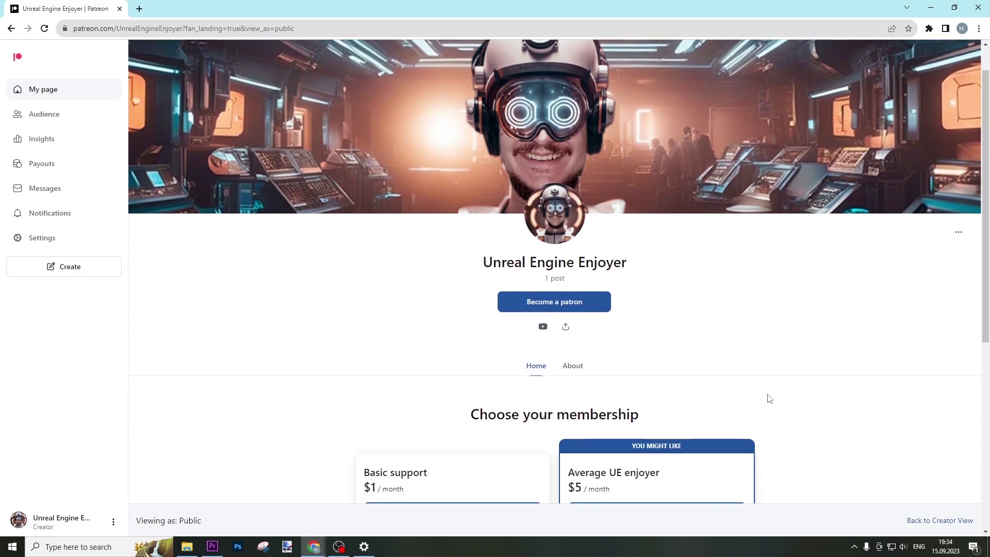
pyautogui.scroll(-2, 769, 398)
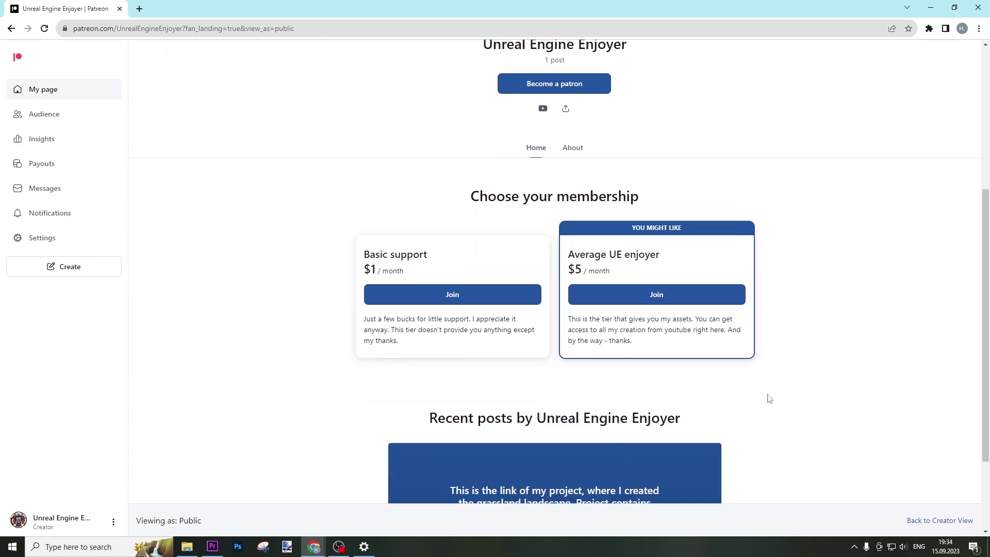
pyautogui.scroll(-2, 769, 399)
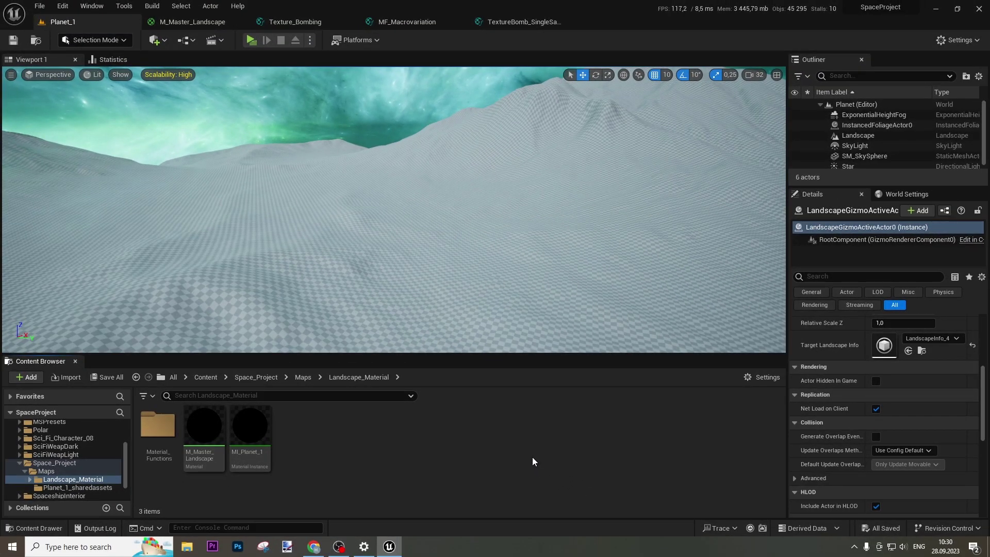
pyautogui.moveTo(621, 215); pyautogui.dragTo(593, 201, button='right')
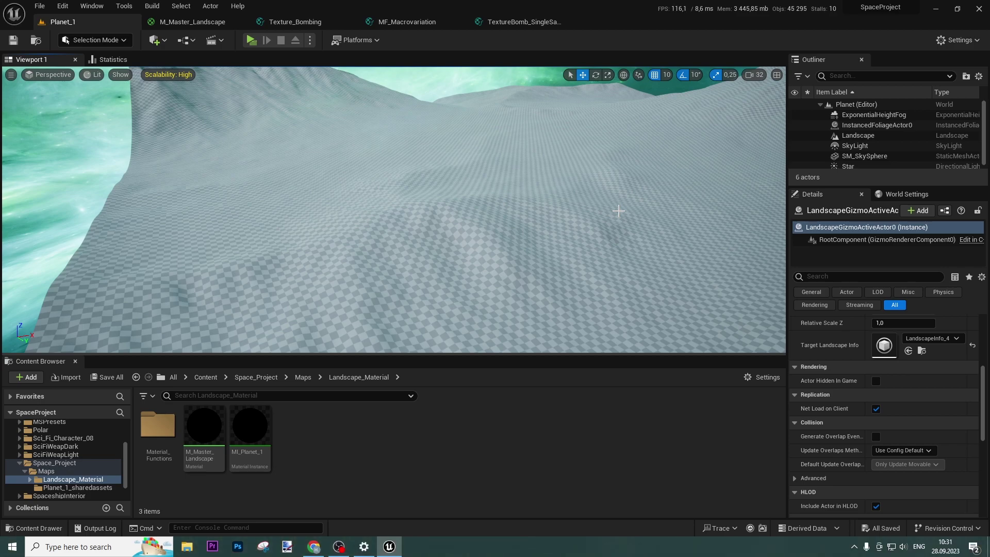
pyautogui.moveTo(574, 206); pyautogui.dragTo(651, 190, button='right')
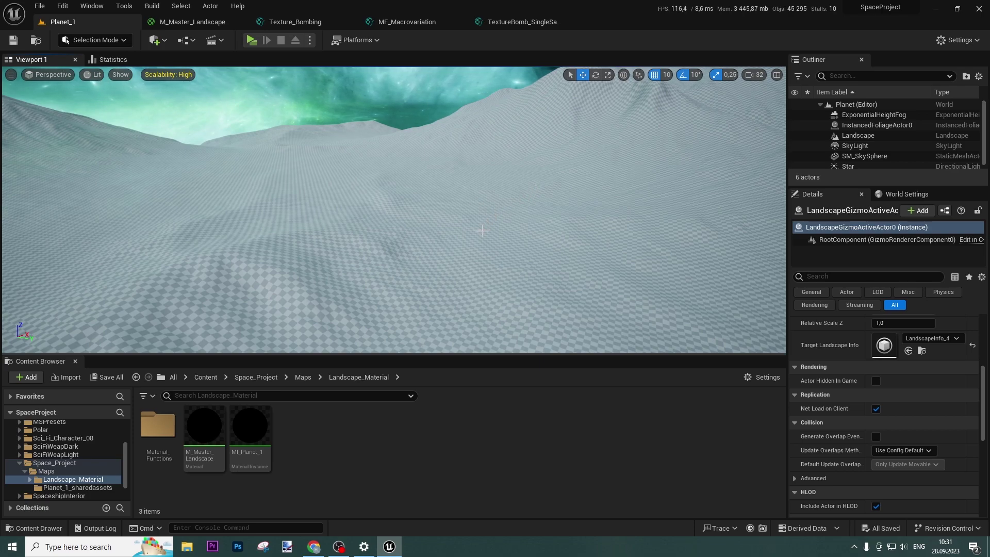
# Step: Set the Sampler Source of the three Height Texture Sample nodes in Texture_Bombing to Shared: Wrap and apply the change
pyautogui.click(293, 22)
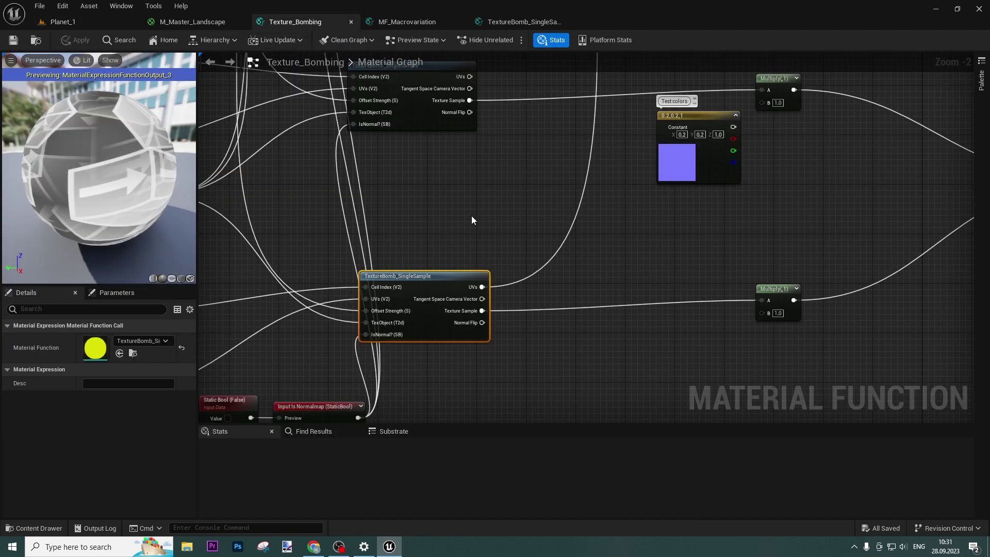
pyautogui.scroll(-3, 408, 234)
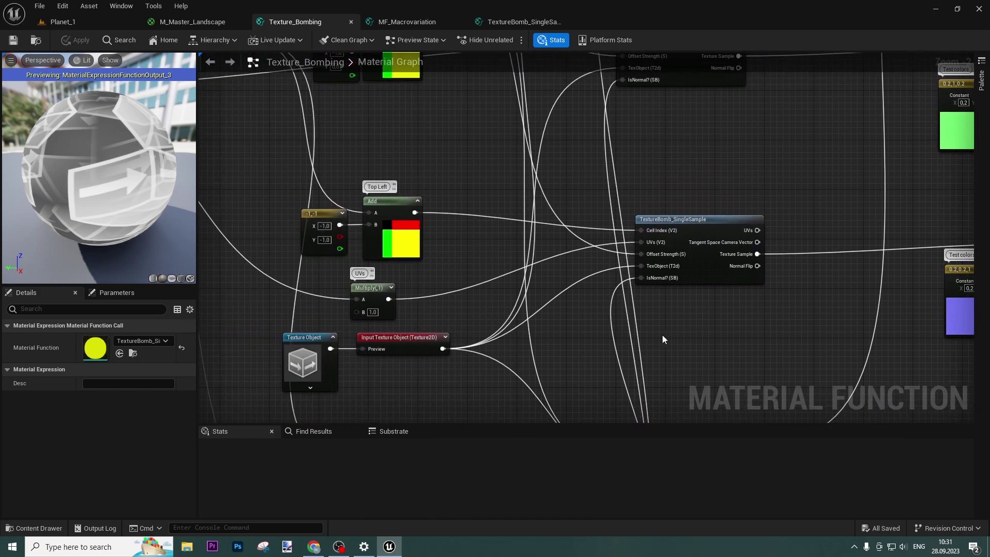
pyautogui.scroll(-3, 583, 225)
pyautogui.moveTo(631, 169); pyautogui.dragTo(486, 330, button='right')
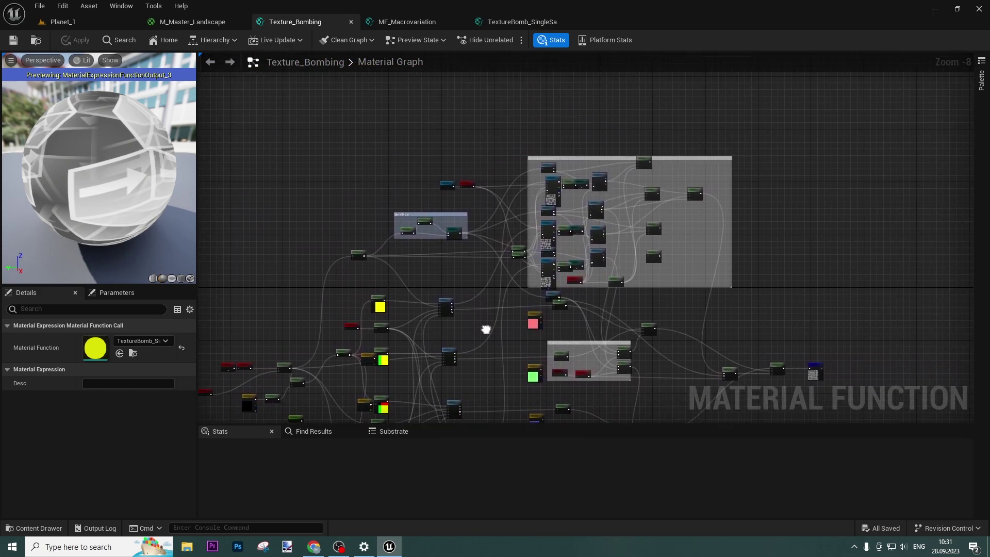
pyautogui.scroll(5, 525, 257)
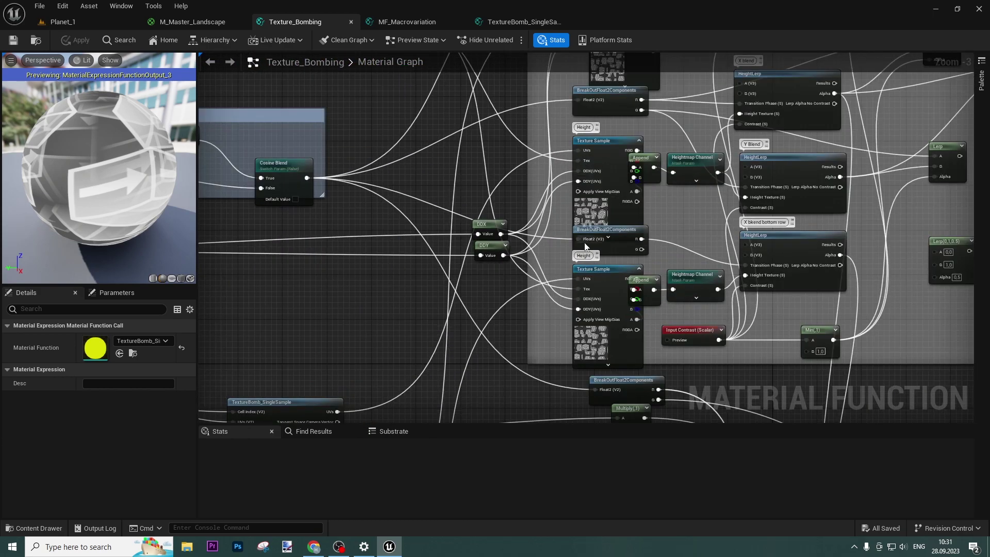
pyautogui.click(610, 304)
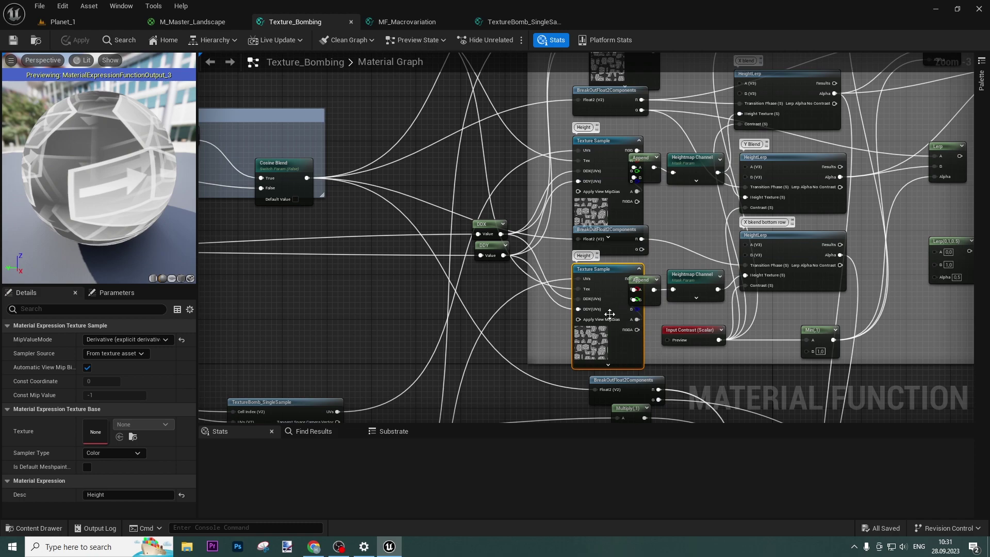
pyautogui.click(612, 155)
pyautogui.moveTo(635, 134); pyautogui.dragTo(644, 236, button='right')
pyautogui.click(645, 116)
pyautogui.keyDown('ctrl'); pyautogui.click(619, 266); pyautogui.keyUp('ctrl')
pyautogui.keyDown('ctrl'); pyautogui.click(619, 374); pyautogui.keyUp('ctrl')
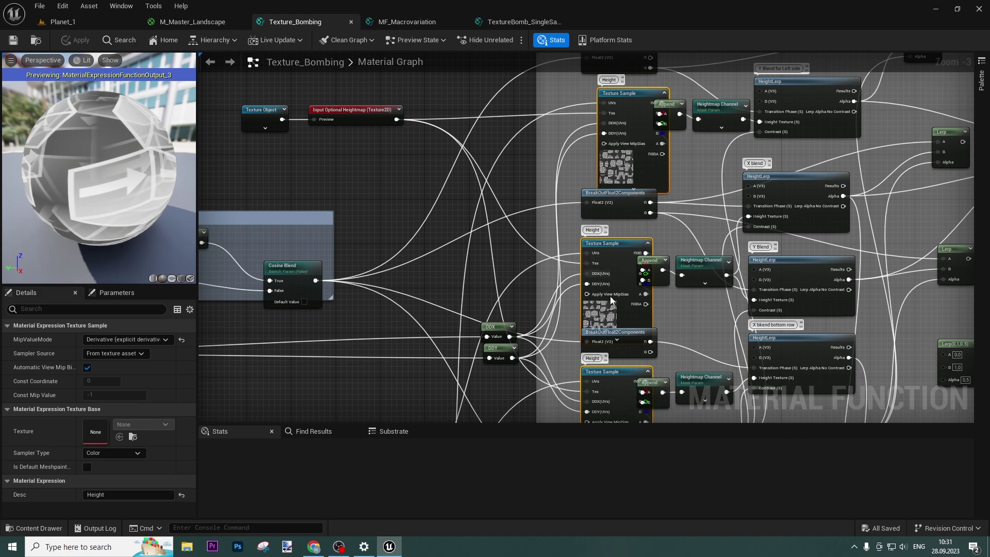
pyautogui.click(114, 354)
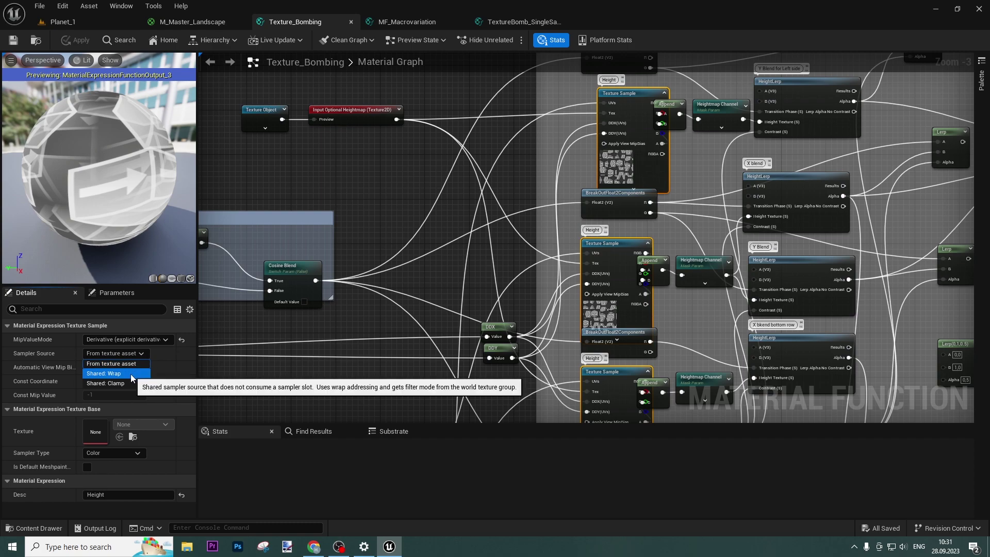
pyautogui.click(131, 373)
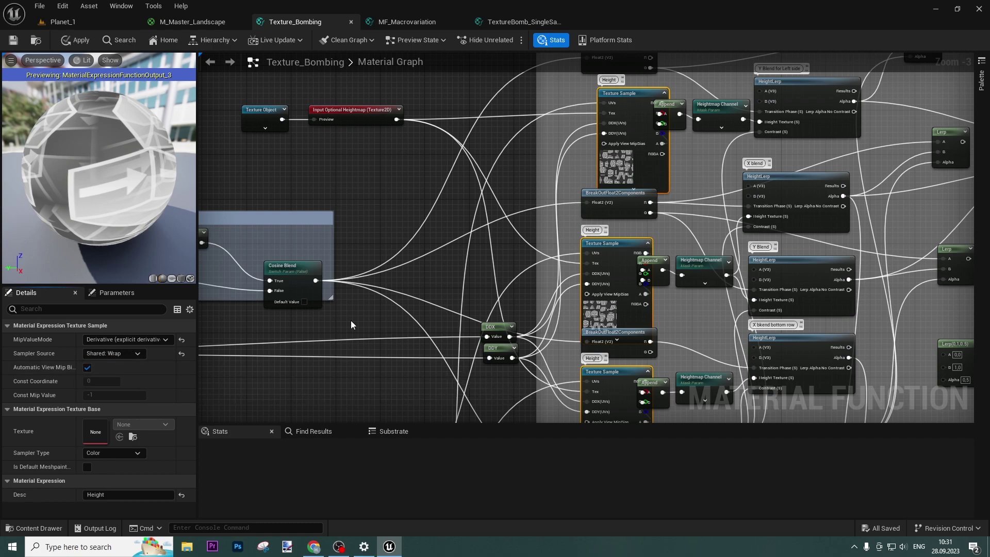
pyautogui.click(80, 39)
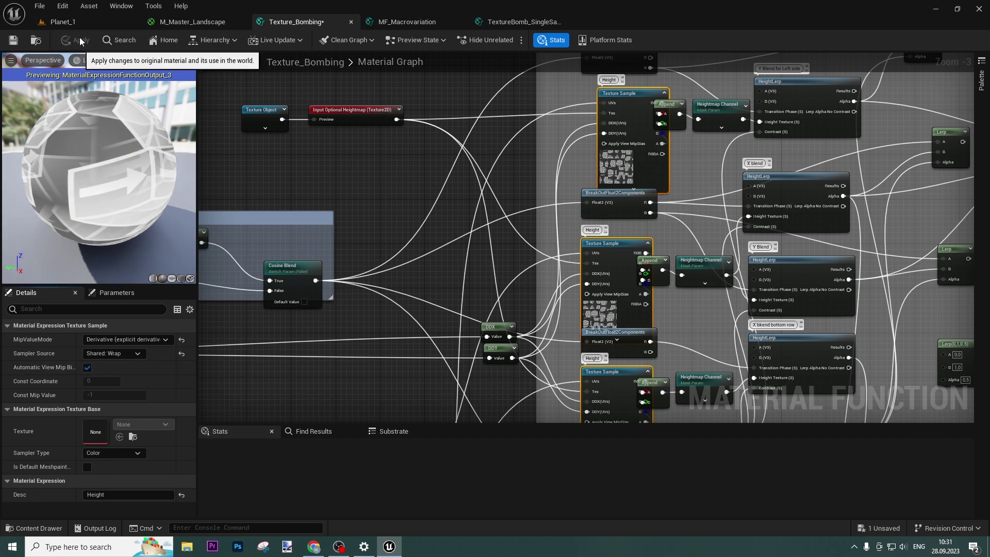
# Step: Check the Sampler Source of the three Texture Sample nodes in the MF_Macrovariation function
pyautogui.click(388, 21)
pyautogui.scroll(-3, 398, 188)
pyautogui.moveTo(397, 187); pyautogui.dragTo(648, 352, button='right')
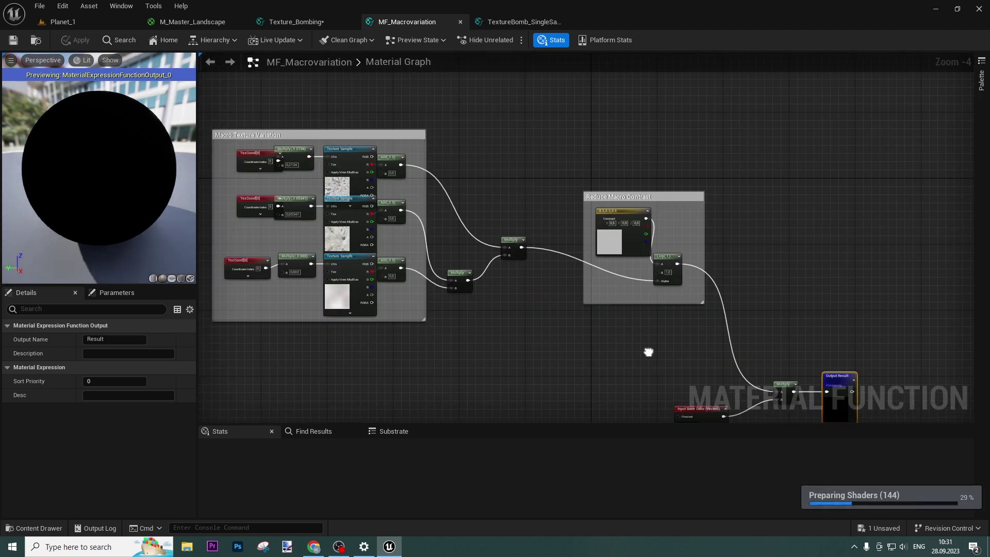
pyautogui.click(346, 295)
pyautogui.click(339, 211)
pyautogui.click(354, 163)
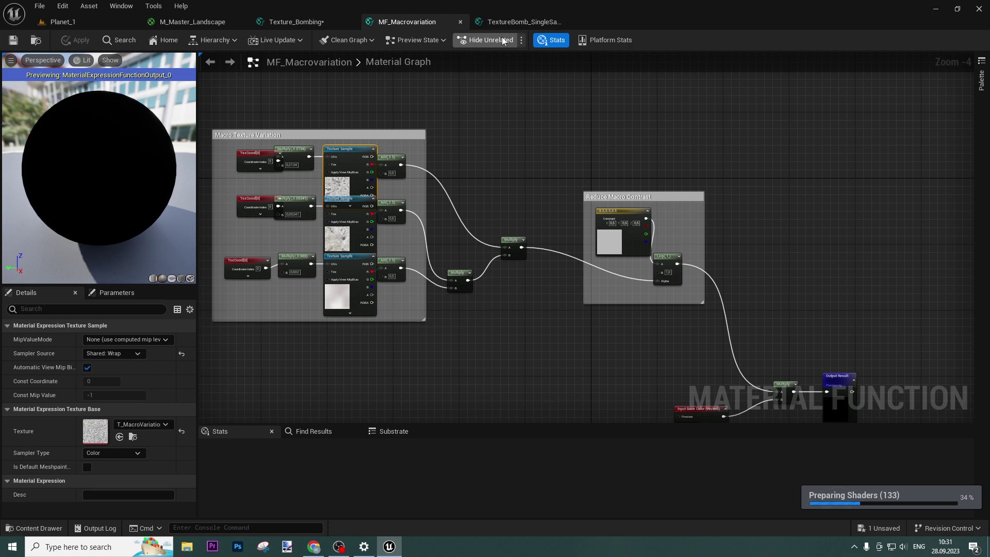
# Step: Find where the TextureBomb_SingleSample function is used in the Texture_Bombing graph
pyautogui.click(516, 21)
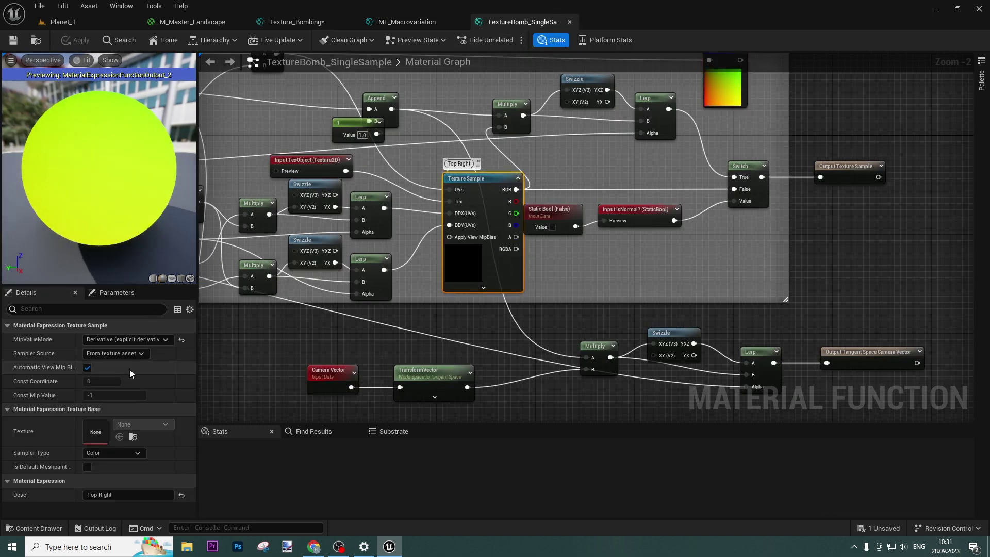
pyautogui.click(289, 21)
pyautogui.scroll(-7, 457, 270)
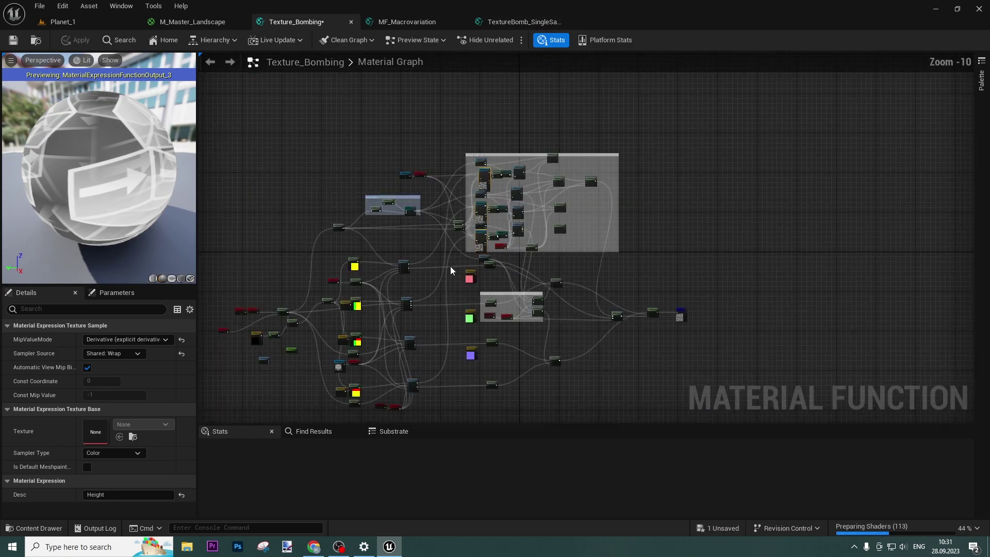
pyautogui.moveTo(456, 269); pyautogui.dragTo(452, 210, button='right')
pyautogui.scroll(6, 453, 210)
pyautogui.scroll(5, 462, 304)
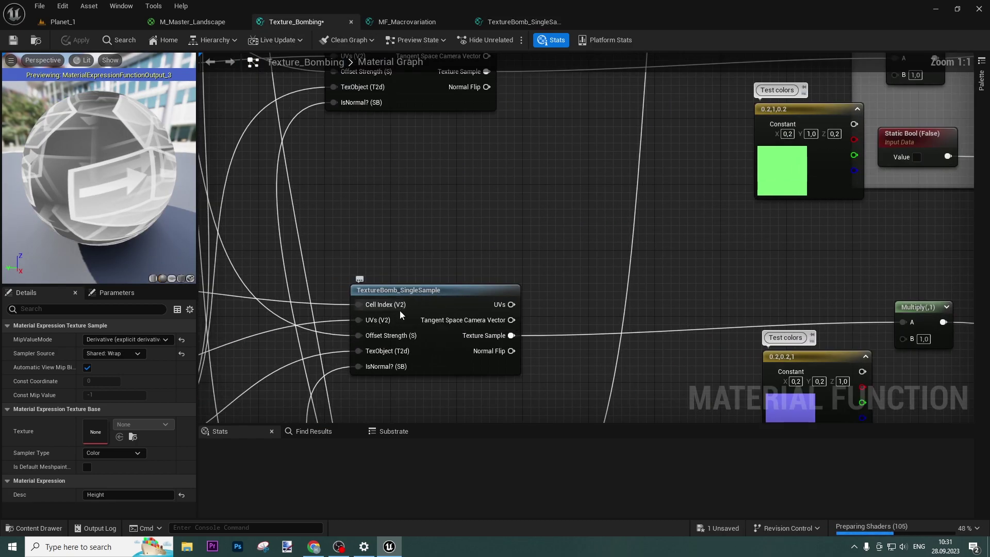
pyautogui.scroll(-8, 459, 273)
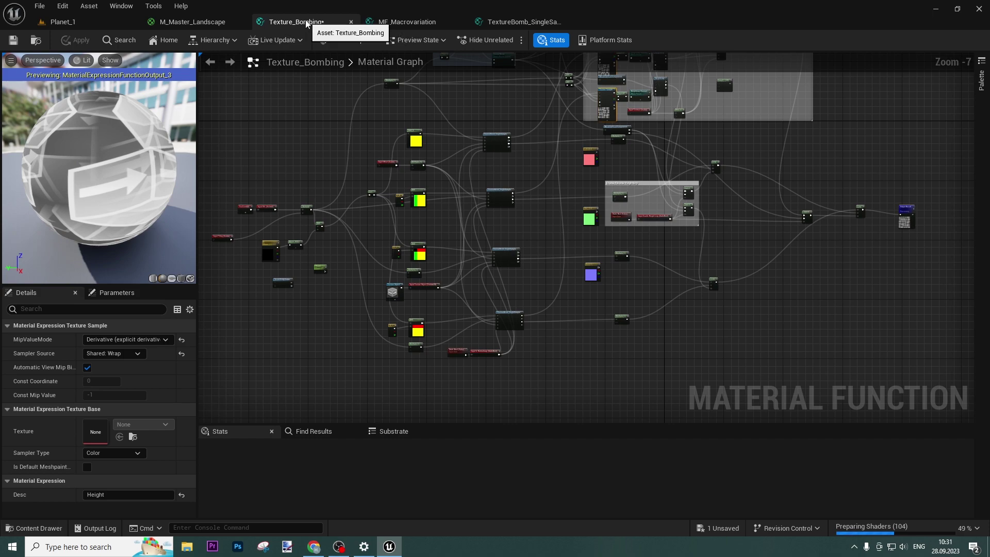
# Step: Set the Sampler Source of the Top Right Texture Sample in TextureBomb_SingleSample to Shared: Wrap and apply the change
pyautogui.click(521, 22)
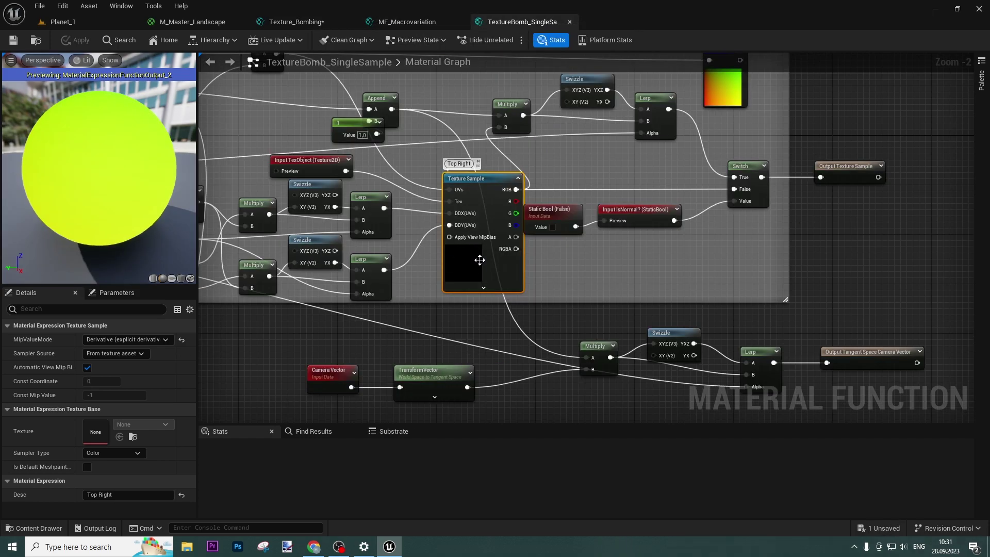
pyautogui.click(116, 353)
pyautogui.click(108, 371)
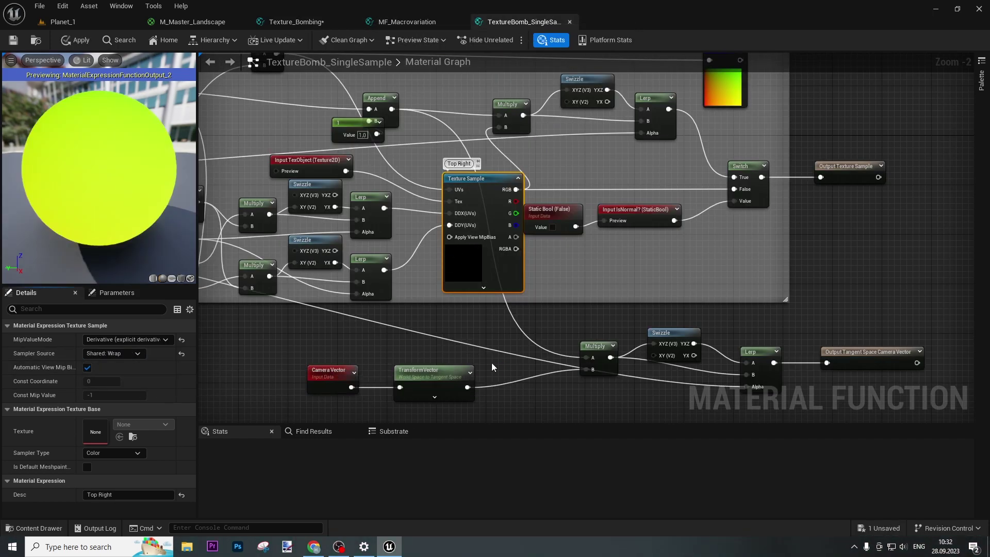
pyautogui.scroll(-7, 491, 363)
pyautogui.moveTo(490, 363); pyautogui.dragTo(536, 233, button='right')
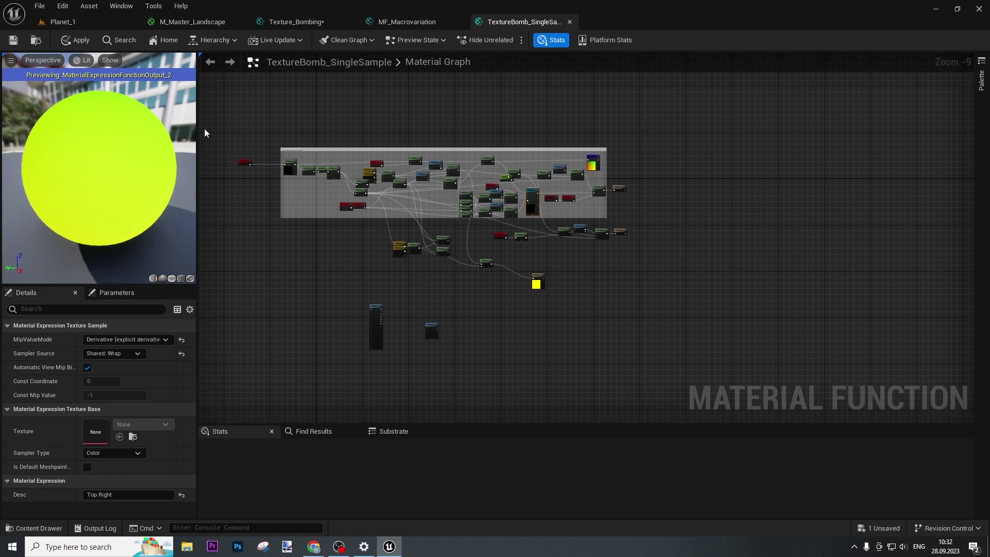
pyautogui.click(80, 49)
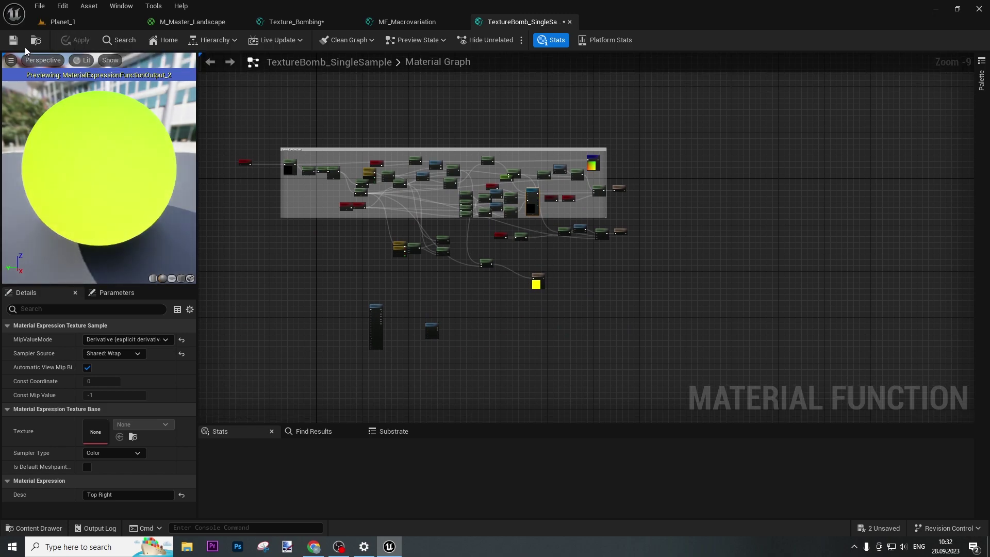
# Step: Save the edited Texture_Bombing and TextureBomb_SingleSample material functions
pyautogui.click(296, 22)
pyautogui.click(13, 41)
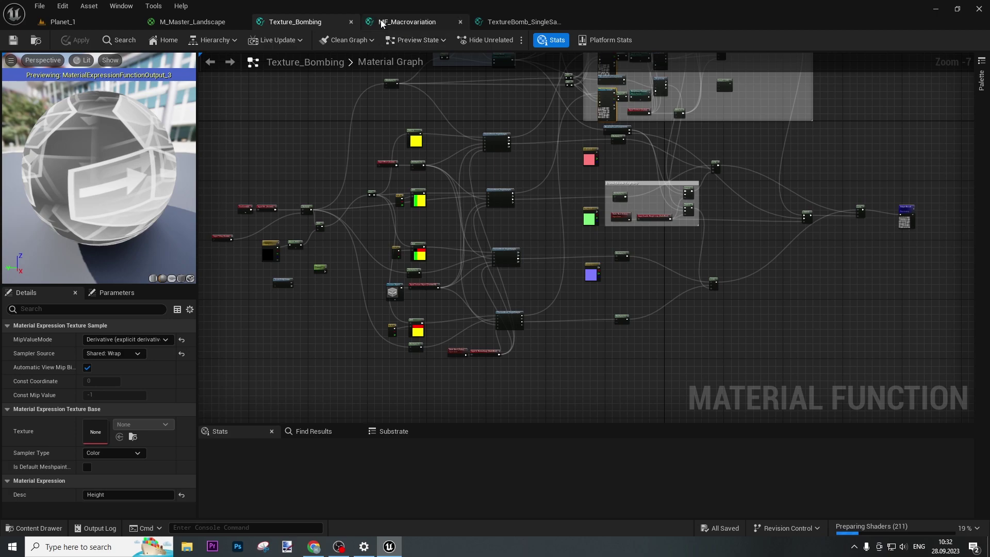
pyautogui.click(407, 21)
# Step: Return to the Planet_1 level and inspect the landscape's material from several angles
pyautogui.click(77, 23)
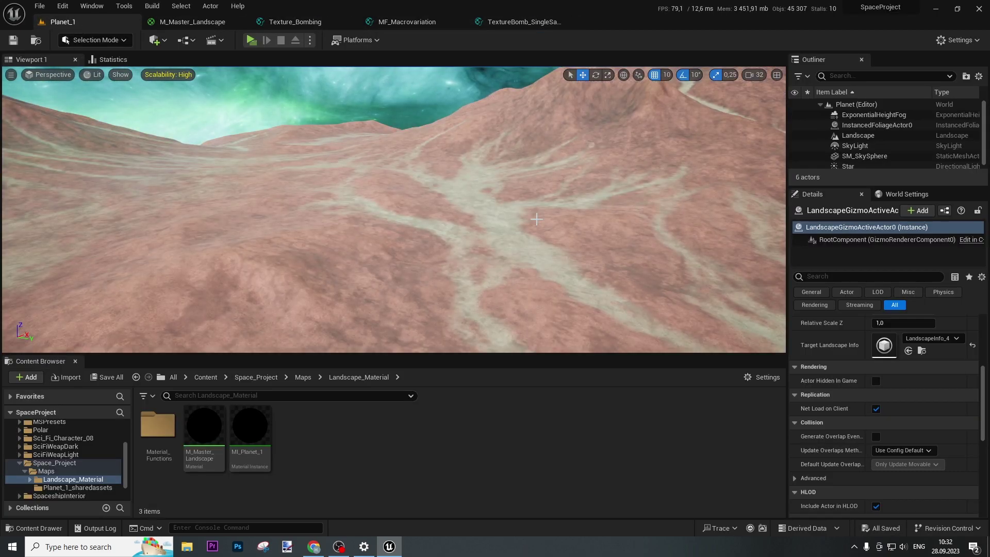
pyautogui.moveTo(536, 219); pyautogui.dragTo(511, 206, button='right')
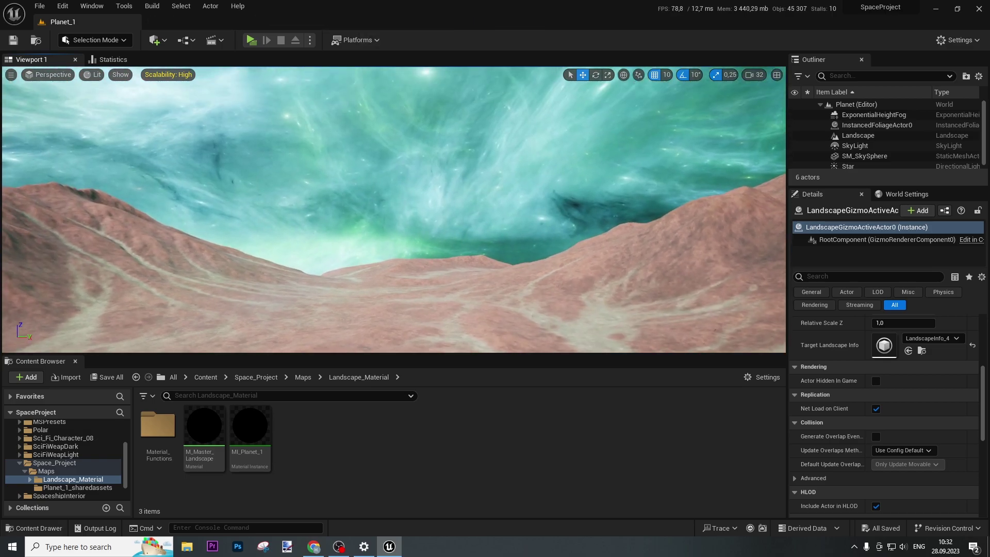
pyautogui.moveTo(394, 209); pyautogui.dragTo(438, 237, button='right')
pyautogui.moveTo(551, 223); pyautogui.dragTo(556, 206, button='right')
pyautogui.moveTo(449, 201); pyautogui.dragTo(245, 147, button='right')
pyautogui.moveTo(394, 209); pyautogui.dragTo(378, 176, button='right')
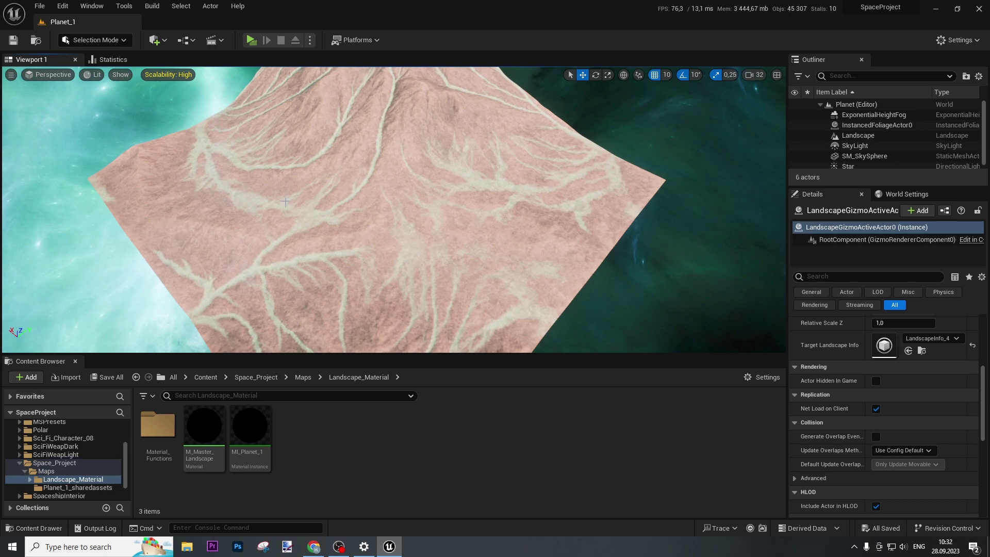
# Step: Switch the level editor to Landscape mode and select target layer 4 for painting
pyautogui.click(101, 40)
pyautogui.click(101, 67)
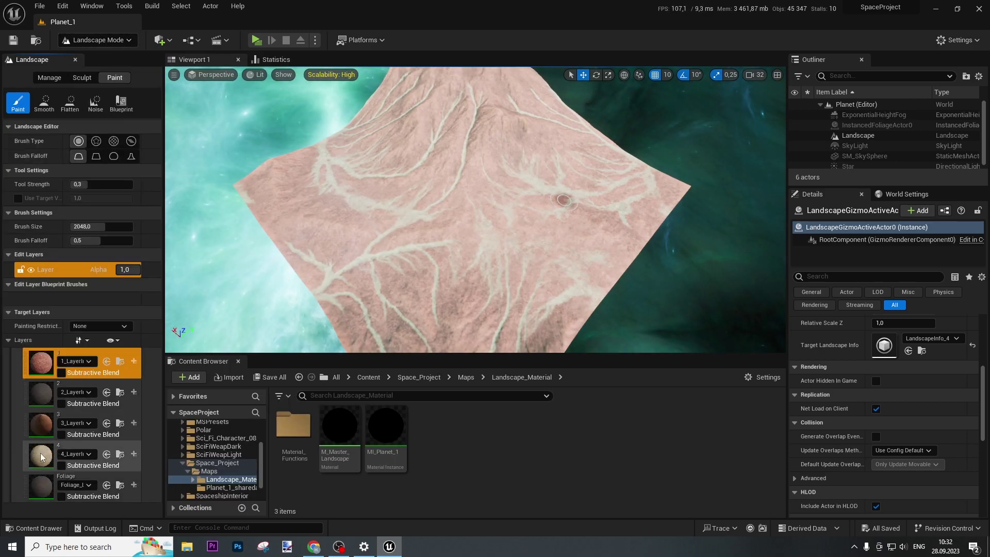
pyautogui.click(41, 453)
pyautogui.rightClick(42, 455)
pyautogui.click(72, 501)
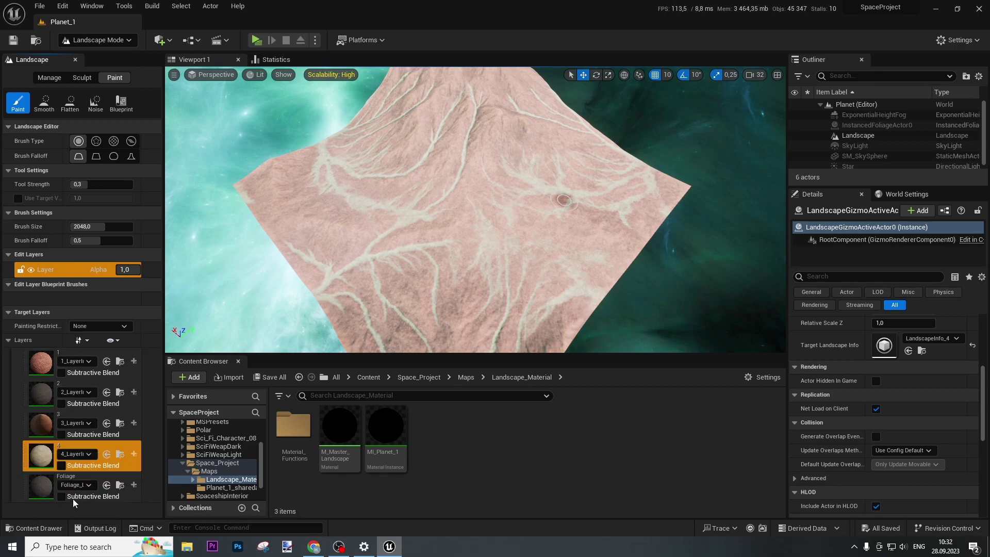
# Step: Inspect the streaks and slopes of the Planet_1 landscape up close and from a distance
pyautogui.press('w')
pyautogui.moveTo(388, 263); pyautogui.dragTo(510, 283, button='right')
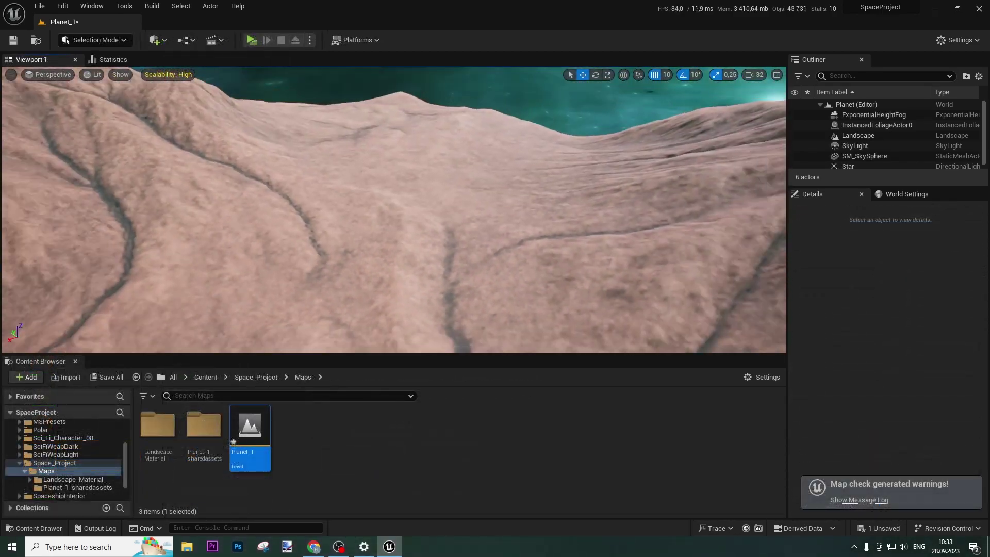
pyautogui.moveTo(195, 235); pyautogui.dragTo(351, 255, button='right')
pyautogui.press('s')
pyautogui.press('w')
pyautogui.moveTo(199, 296); pyautogui.dragTo(216, 255, button='right')
pyautogui.moveTo(415, 255)
pyautogui.mouseDown(button='right')
pyautogui.moveTo(418, 278)
pyautogui.moveTo(416, 258)
pyautogui.moveTo(428, 253)
pyautogui.moveTo(415, 255)
pyautogui.mouseUp(button='right')
pyautogui.press('s')
pyautogui.press('w')
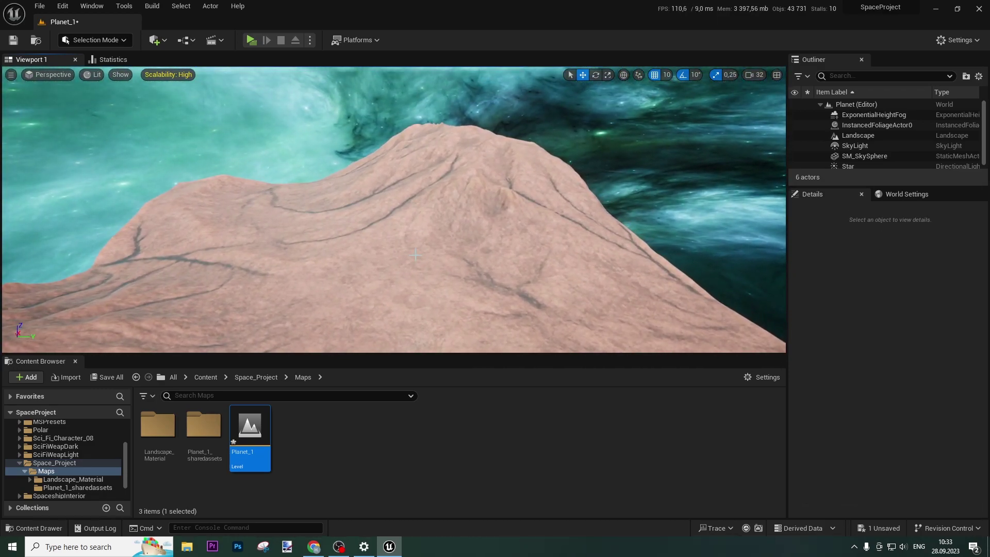
# Step: Search the Editor Preferences for "proced" to find the Procedural Foliage option
pyautogui.click(63, 5)
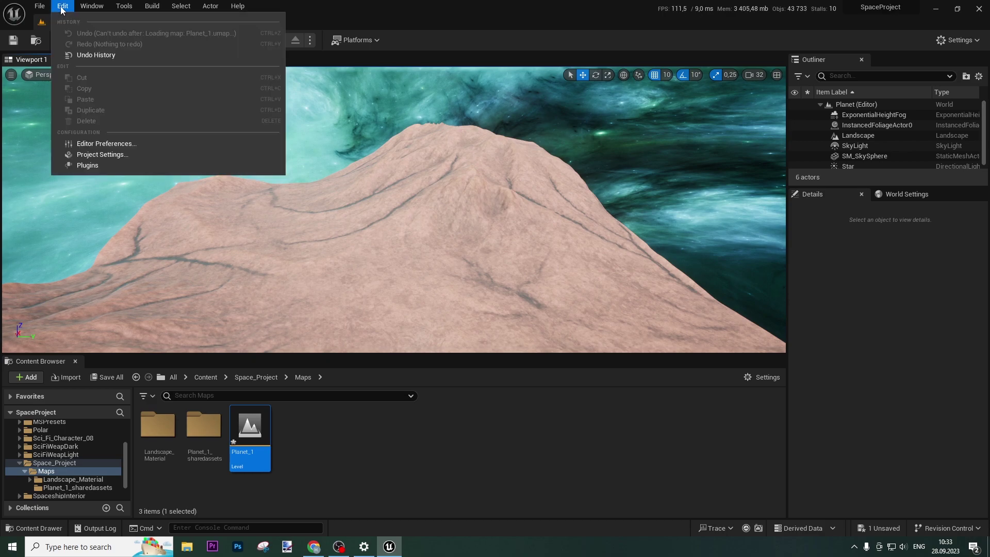
pyautogui.click(108, 147)
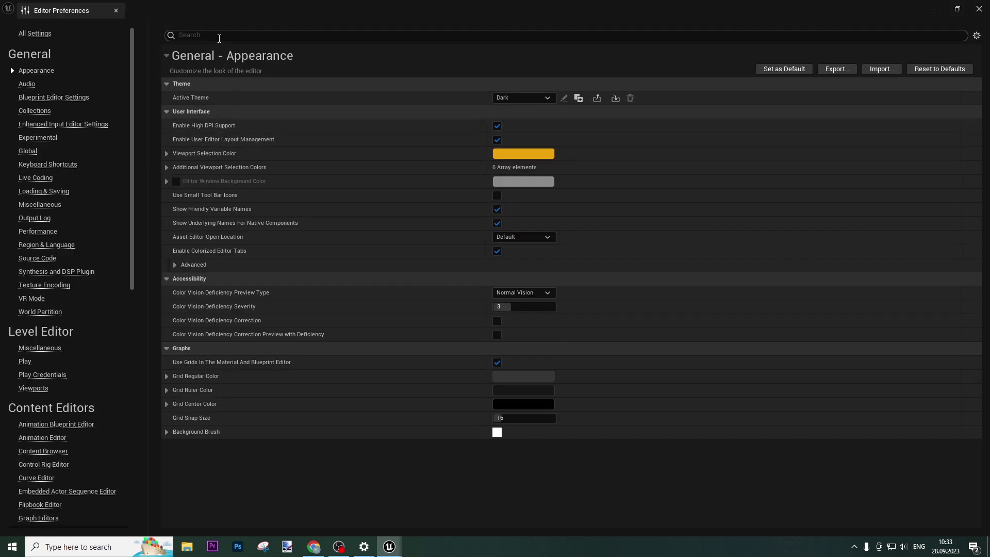
pyautogui.write('proced')
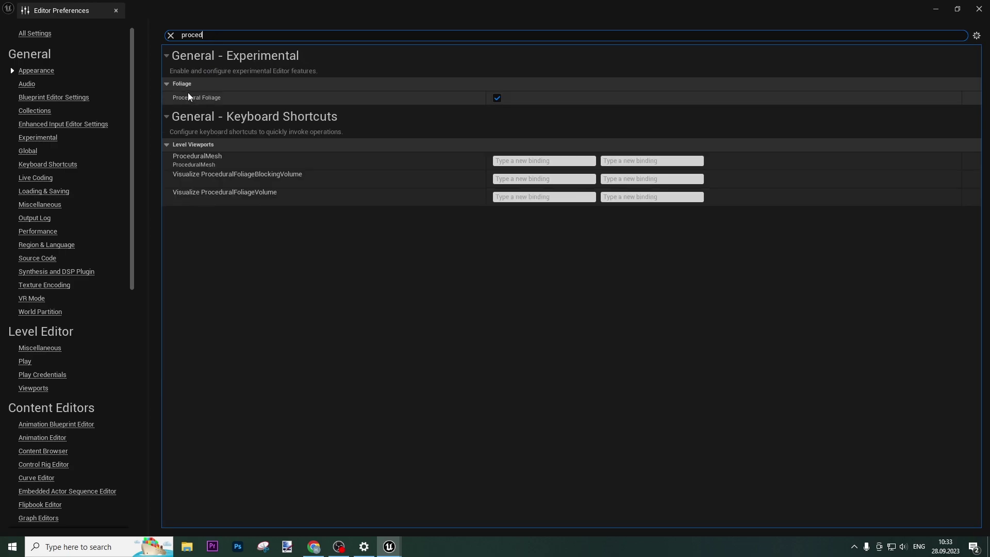
# Step: Make sure Procedural Foliage is enabled, clear the preferences search and close the Editor Preferences
pyautogui.click(498, 97)
pyautogui.click(497, 100)
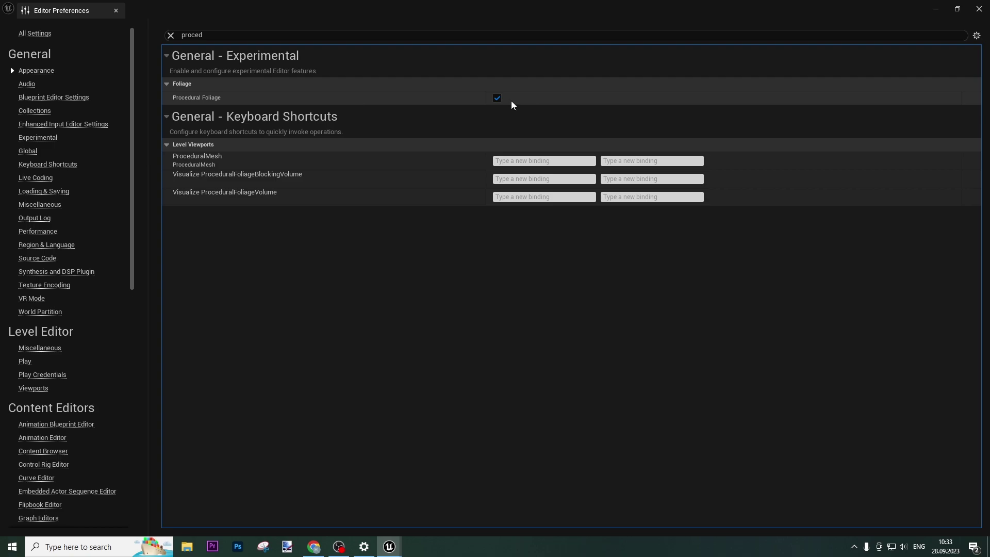
pyautogui.click(170, 35)
pyautogui.click(116, 10)
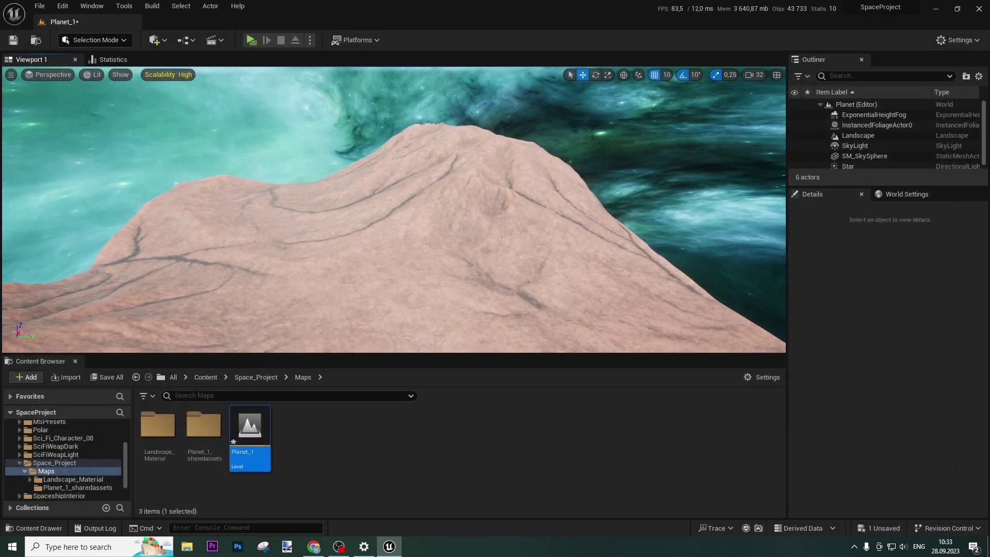
pyautogui.moveTo(447, 259); pyautogui.dragTo(438, 290, button='right')
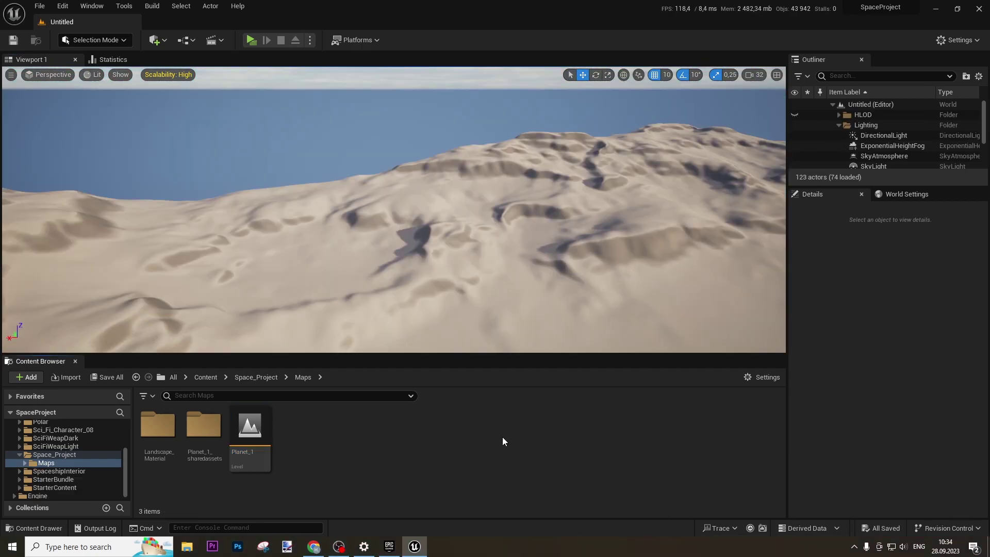
# Step: Set the Editor Startup Map to Planet_1 in the project's Maps & Modes settings
pyautogui.moveTo(499, 213); pyautogui.dragTo(639, 216, button='right')
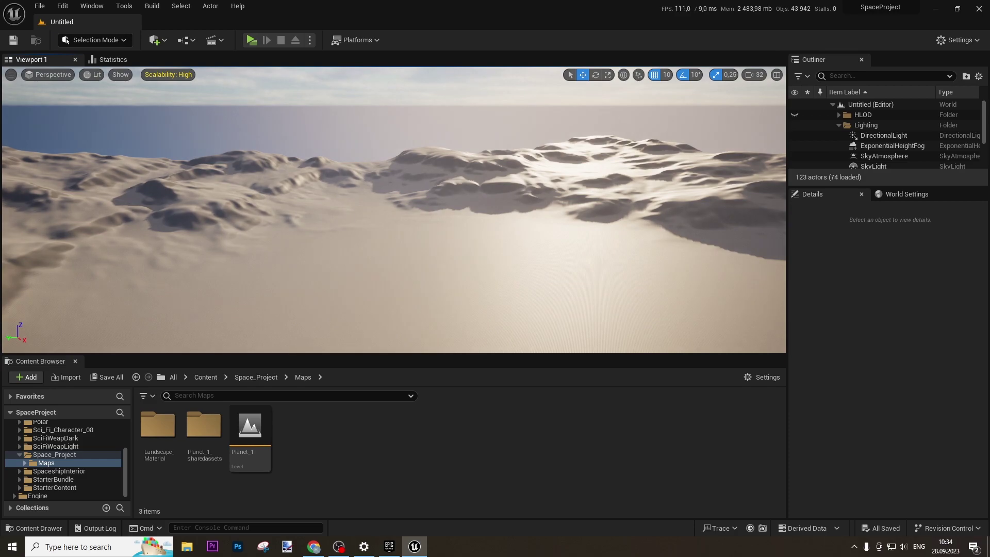
pyautogui.click(62, 7)
pyautogui.click(97, 161)
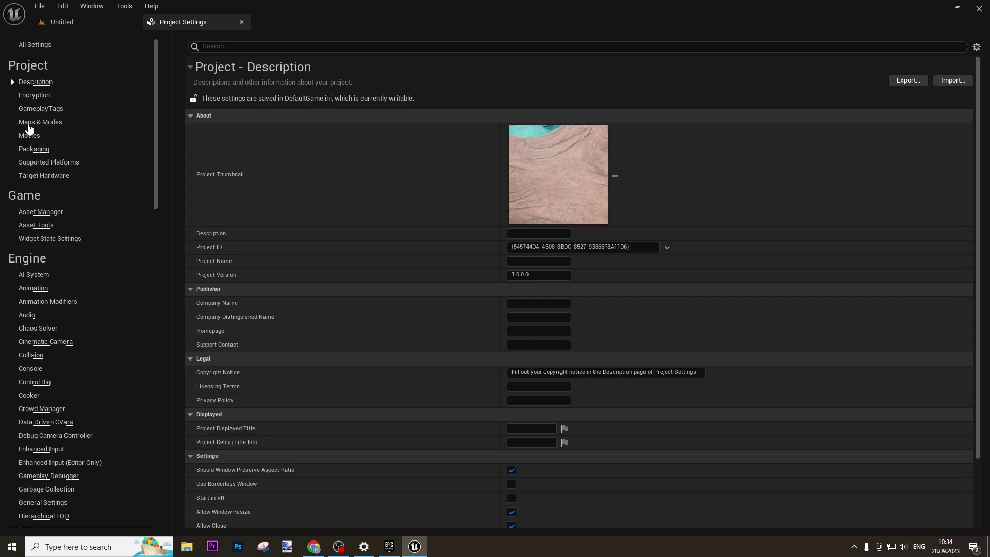
pyautogui.click(44, 123)
pyautogui.click(592, 186)
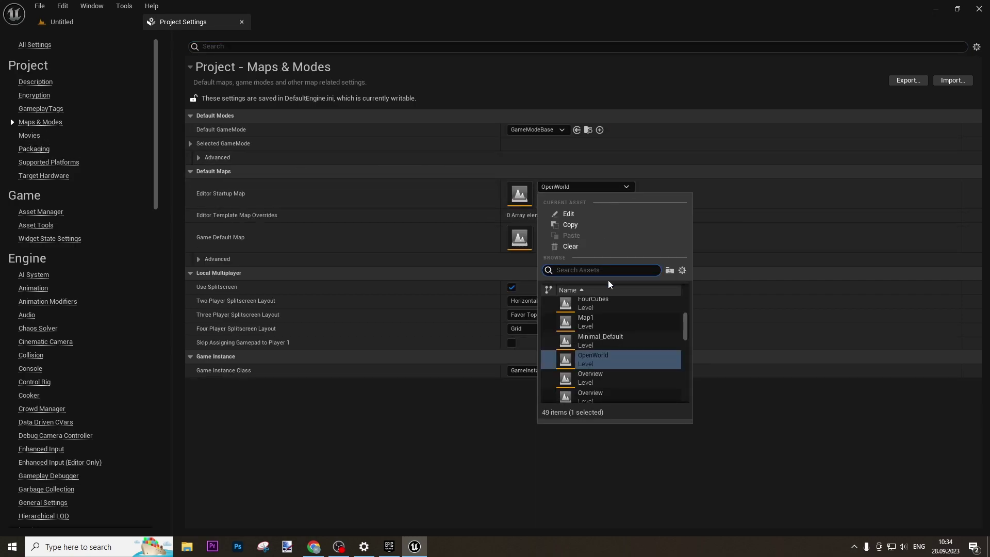
pyautogui.moveTo(611, 342)
pyautogui.write('plan')
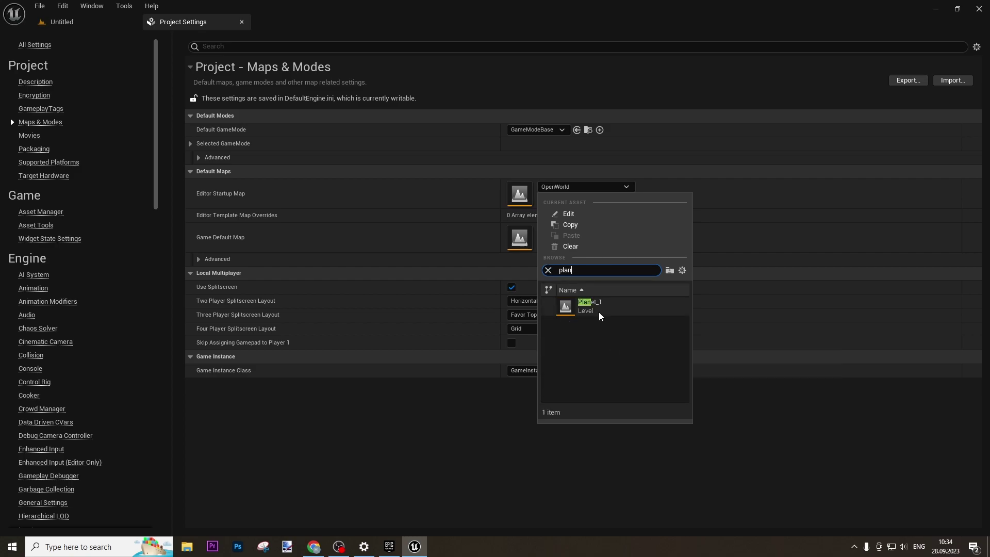
pyautogui.click(598, 311)
# Step: Set the Game Default Map to Planet_1 as well
pyautogui.click(570, 232)
pyautogui.write('pla')
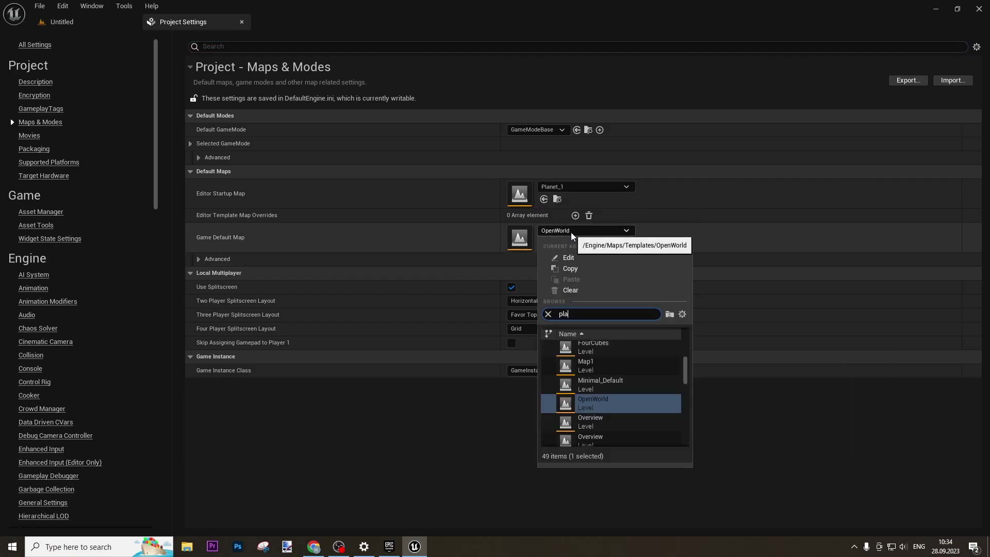
pyautogui.write('ne')
pyautogui.click(629, 346)
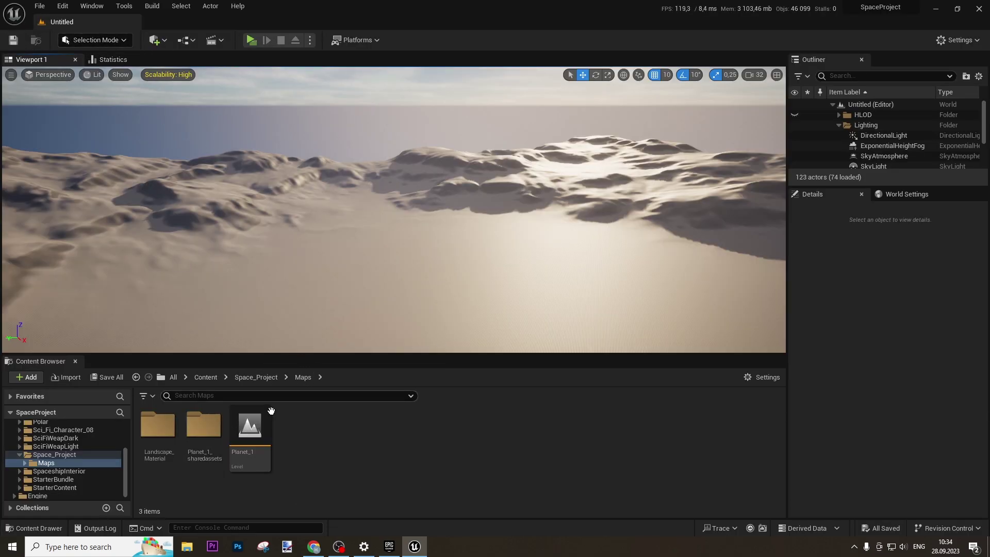
# Step: Open the Planet_1 level from the Maps folder and look over its landscape
pyautogui.click(255, 433)
pyautogui.doubleClick(242, 427)
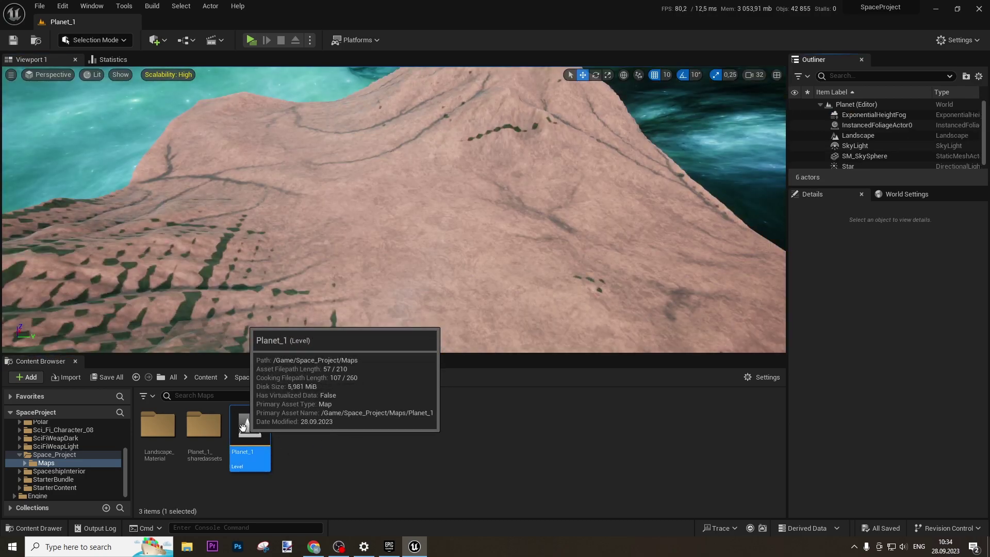
pyautogui.moveTo(360, 232); pyautogui.dragTo(489, 264, button='right')
pyautogui.press('w')
pyautogui.press('w')
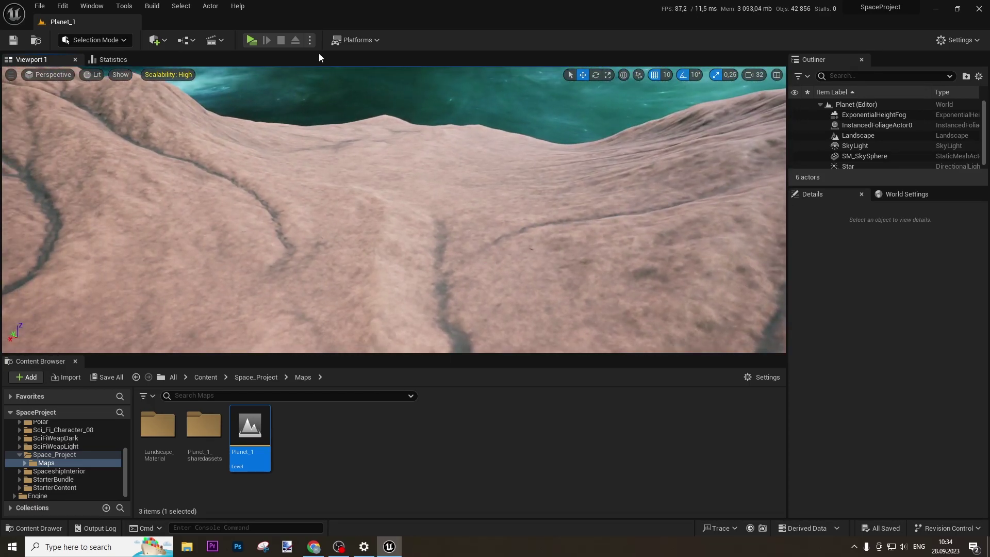
# Step: Build texture streaming and geometry for Planet_1, and inspect the landscape surface up close
pyautogui.click(152, 5)
pyautogui.click(226, 263)
pyautogui.click(152, 8)
pyautogui.click(221, 183)
pyautogui.moveTo(438, 250); pyautogui.dragTo(335, 289, button='right')
pyautogui.press('w')
pyautogui.press('s')
pyautogui.moveTo(416, 175); pyautogui.dragTo(417, 175, button='right')
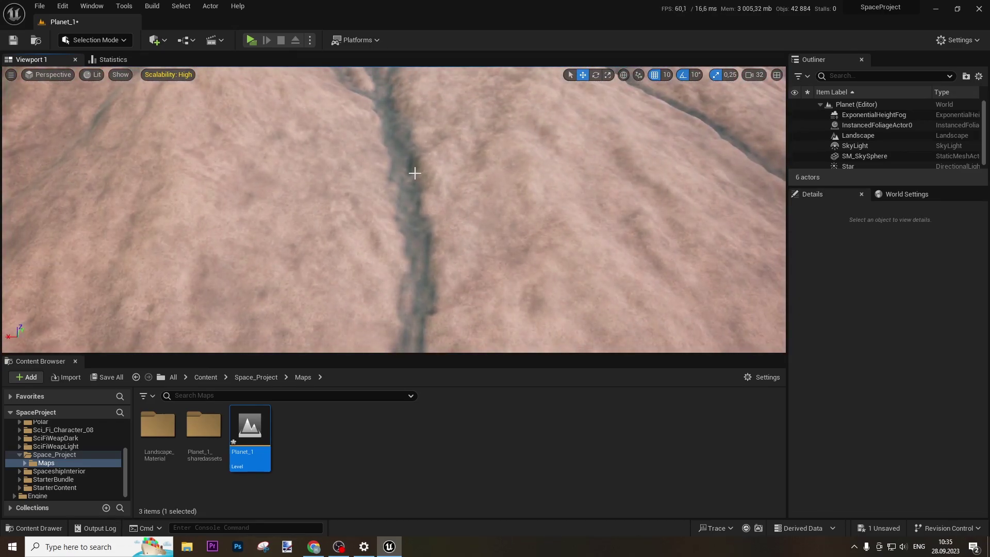
# Step: In Landscape mode, open the landscape import settings and enable the third, fourth and sixth layers for import
pyautogui.click(113, 39)
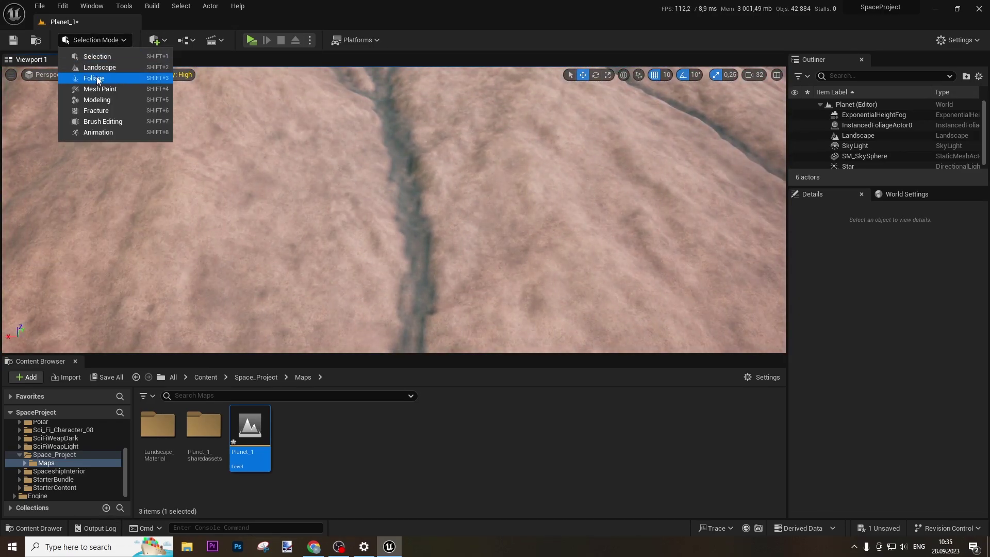
pyautogui.click(108, 67)
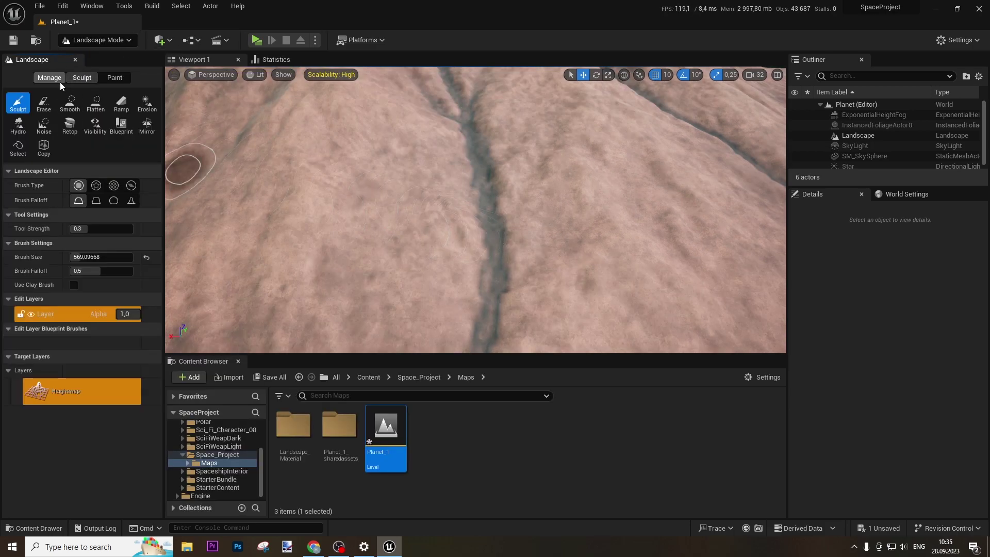
pyautogui.click(49, 77)
pyautogui.click(43, 107)
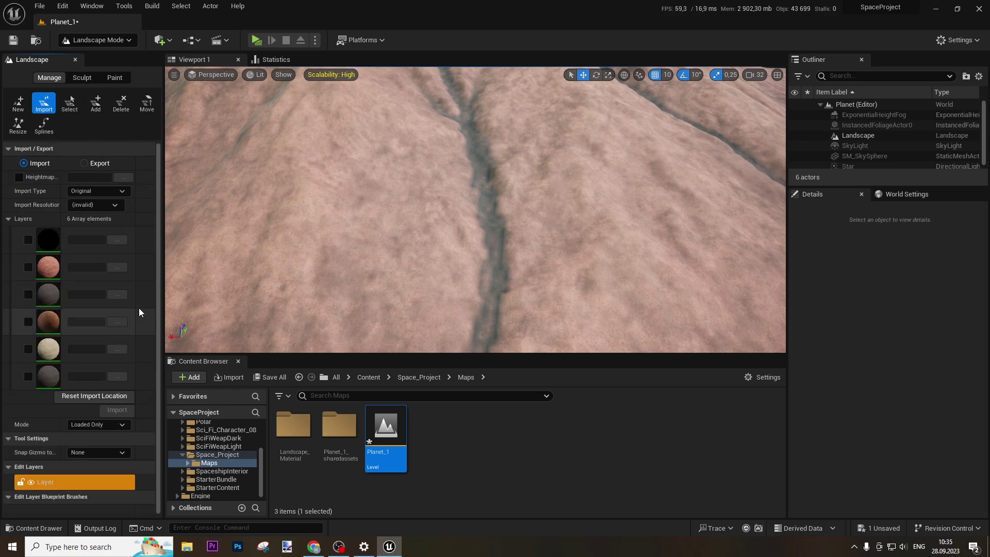
pyautogui.click(29, 322)
pyautogui.click(29, 294)
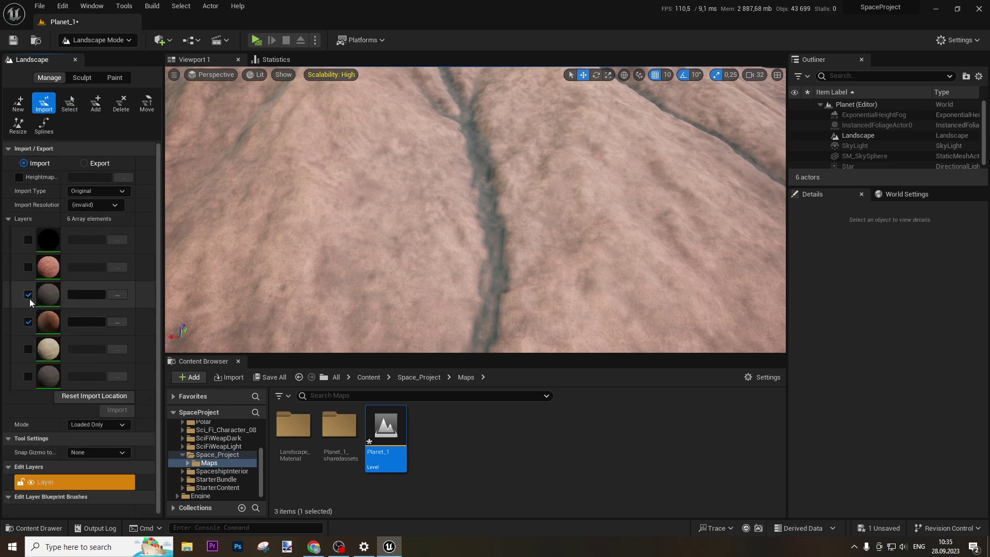
pyautogui.click(28, 376)
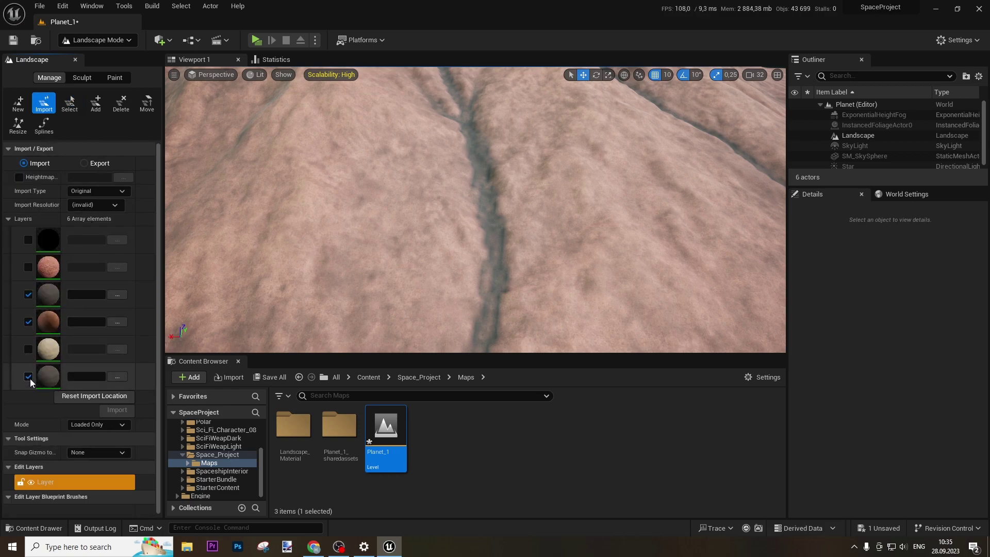
pyautogui.click(123, 177)
pyautogui.press('Escape')
pyautogui.click(13, 176)
# Step: Assign Soil.png to the third layer, Protrusion.png to the fourth and Growth.png to the sixth, and import them
pyautogui.click(118, 294)
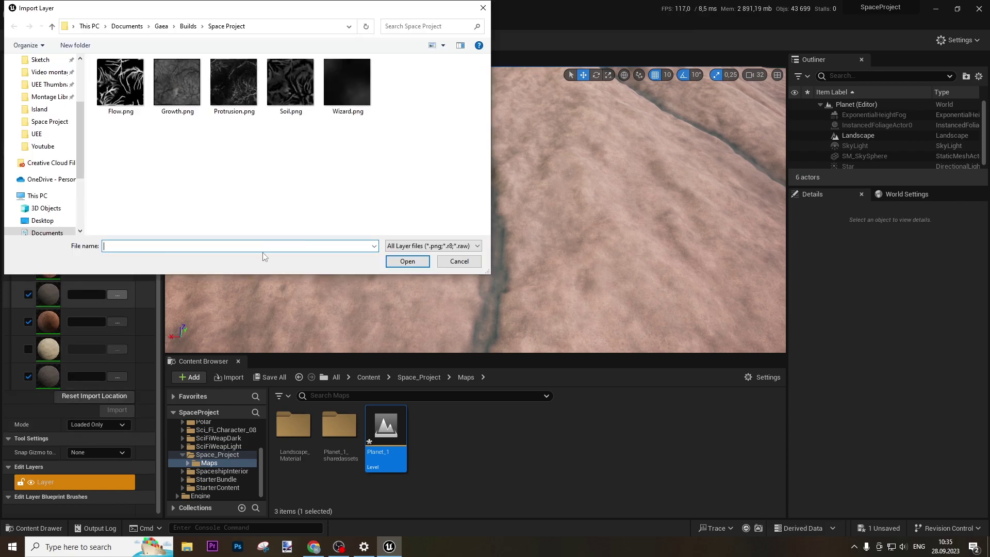
pyautogui.doubleClick(289, 90)
pyautogui.click(117, 321)
pyautogui.doubleClick(232, 93)
pyautogui.click(118, 377)
pyautogui.doubleClick(176, 78)
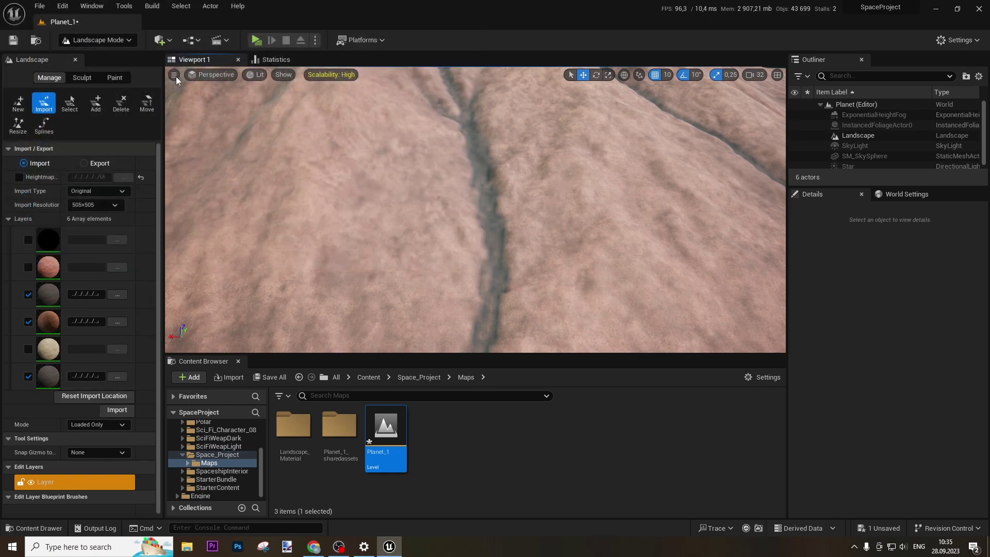
pyautogui.click(117, 410)
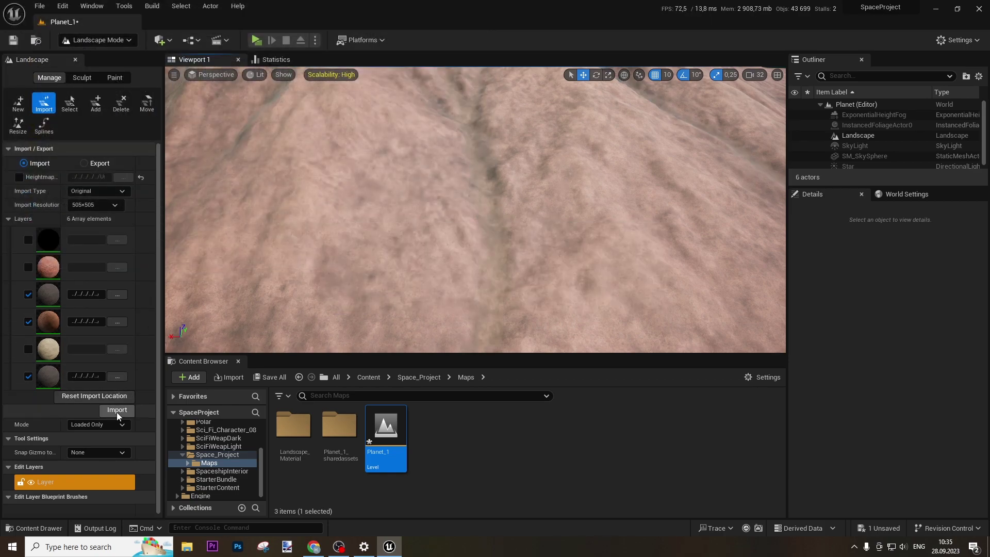
# Step: Return to Selection mode, look over the updated landscape and save the Planet_1 level
pyautogui.click(109, 40)
pyautogui.click(106, 56)
pyautogui.moveTo(319, 170); pyautogui.dragTo(463, 124, button='right')
pyautogui.moveTo(479, 260); pyautogui.dragTo(722, 260, button='right')
pyautogui.click(13, 40)
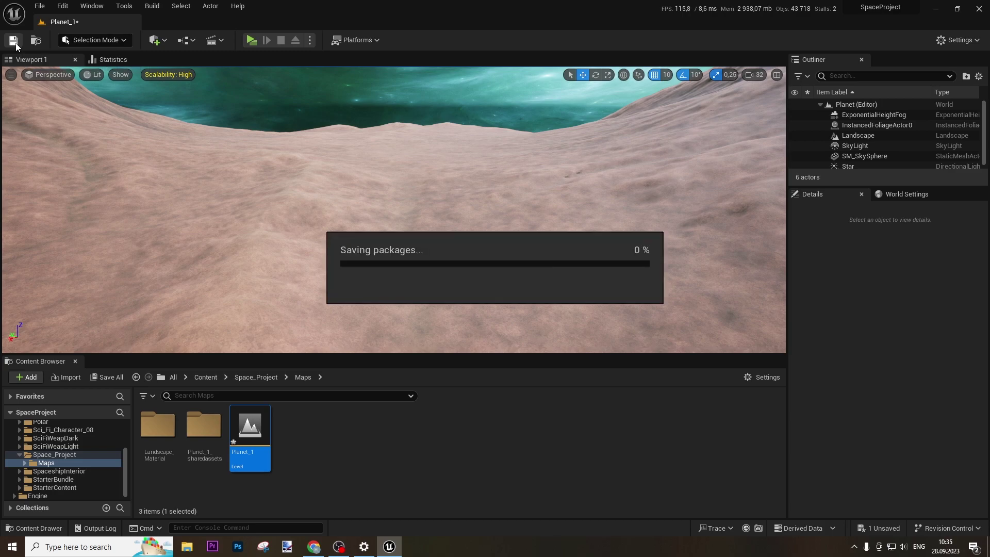
pyautogui.moveTo(368, 251); pyautogui.dragTo(330, 206, button='right')
# Step: Rebuild the Planet_1 level's geometry and save all modified content
pyautogui.click(152, 6)
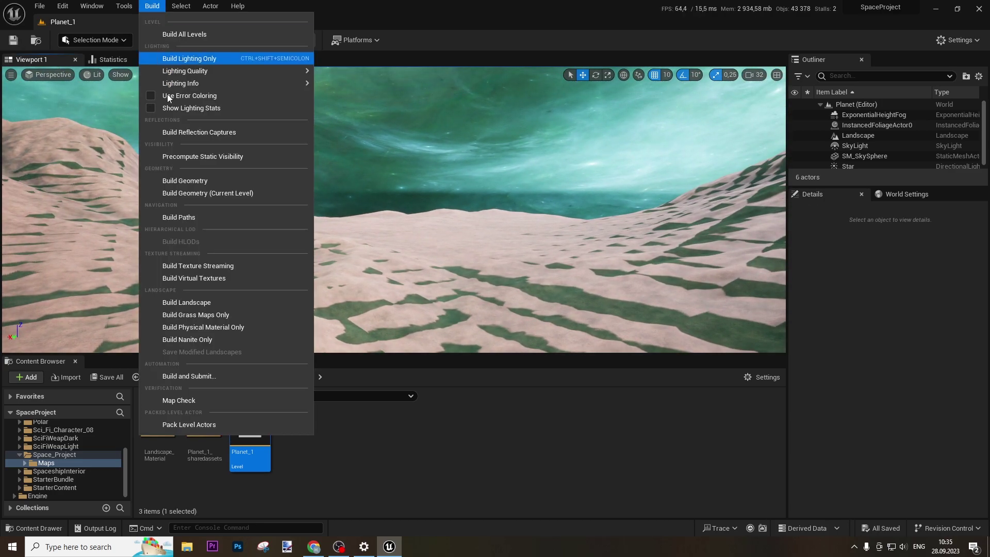
pyautogui.click(200, 181)
pyautogui.moveTo(394, 209); pyautogui.dragTo(475, 282, button='right')
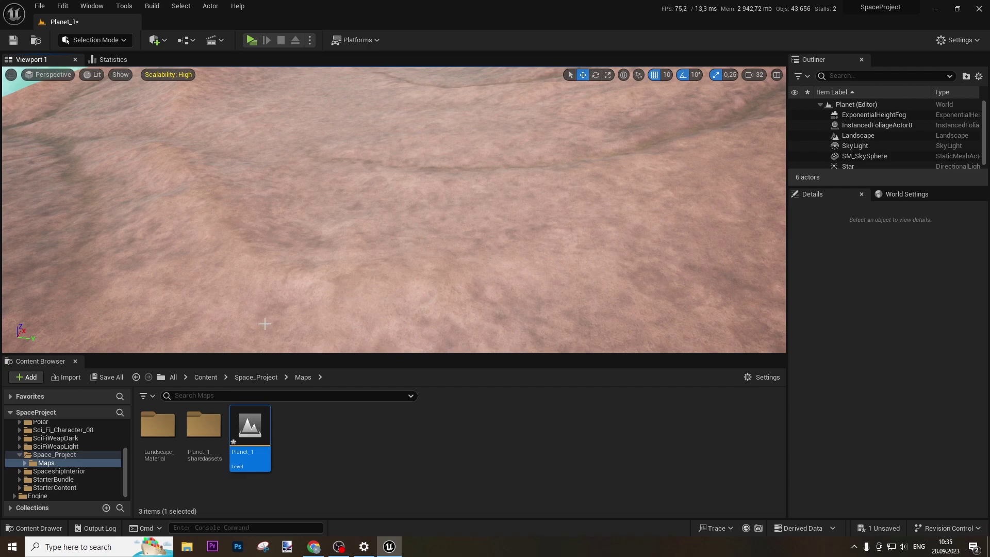
pyautogui.click(106, 376)
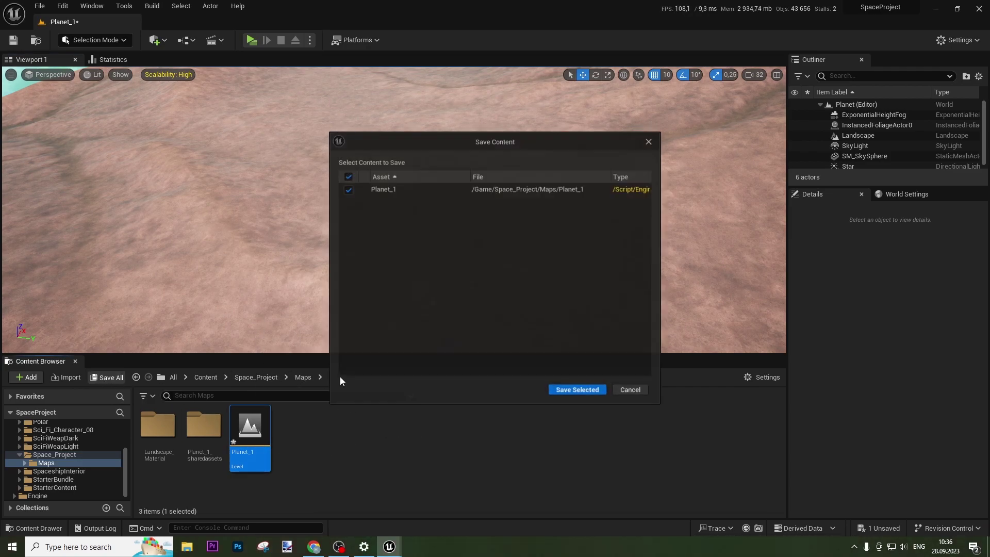
pyautogui.click(575, 389)
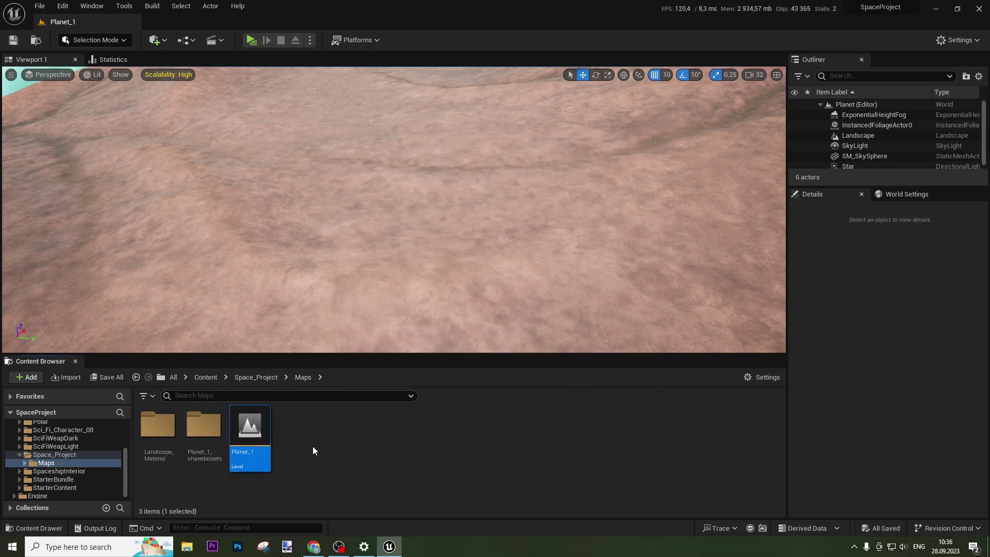
# Step: Create a folder named Foliage inside the Maps folder and open it
pyautogui.rightClick(312, 447)
pyautogui.click(396, 120)
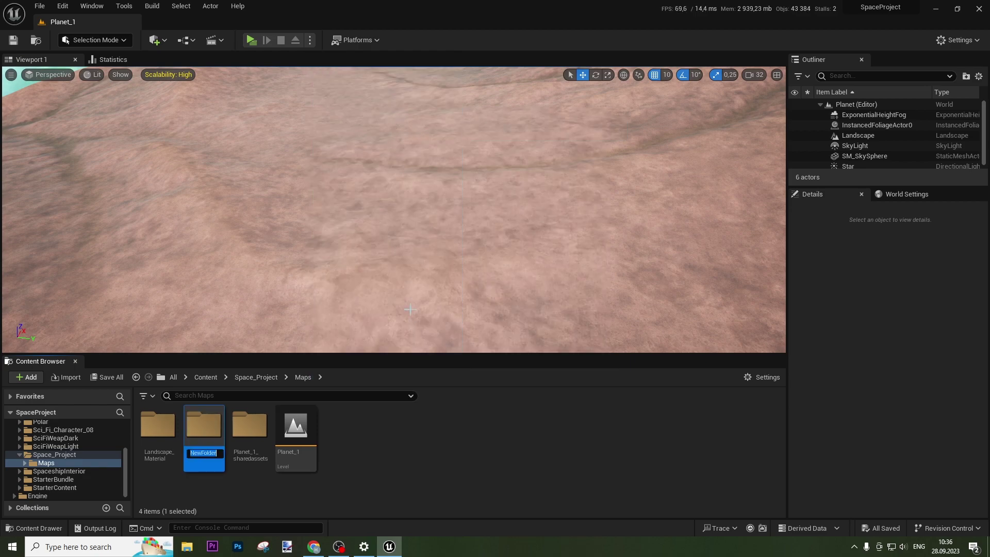
pyautogui.write('Foliage')
pyautogui.press('Return')
pyautogui.press('Return')
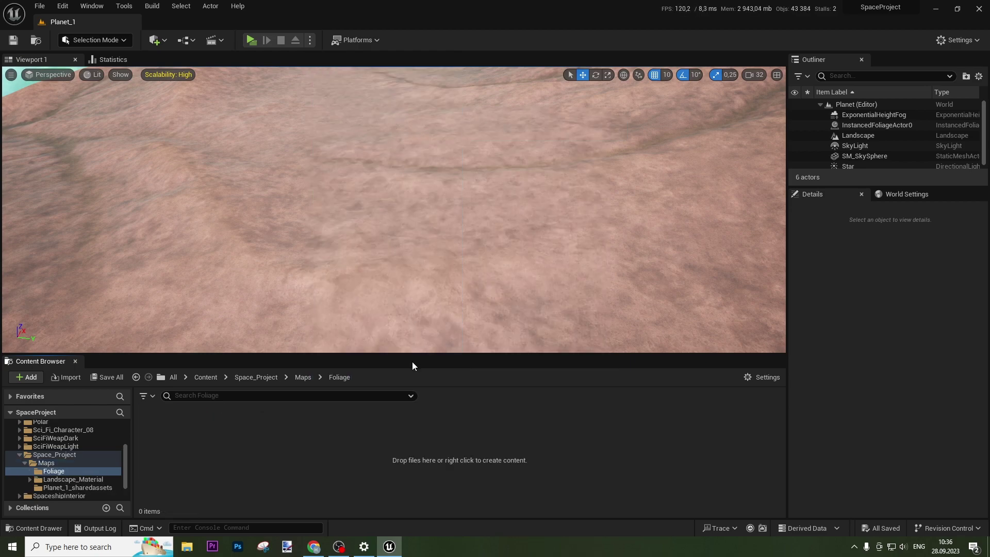
# Step: Create a Procedural Foliage Spawner named PFS_Planet_1 in the Foliage folder and save it
pyautogui.rightClick(179, 446)
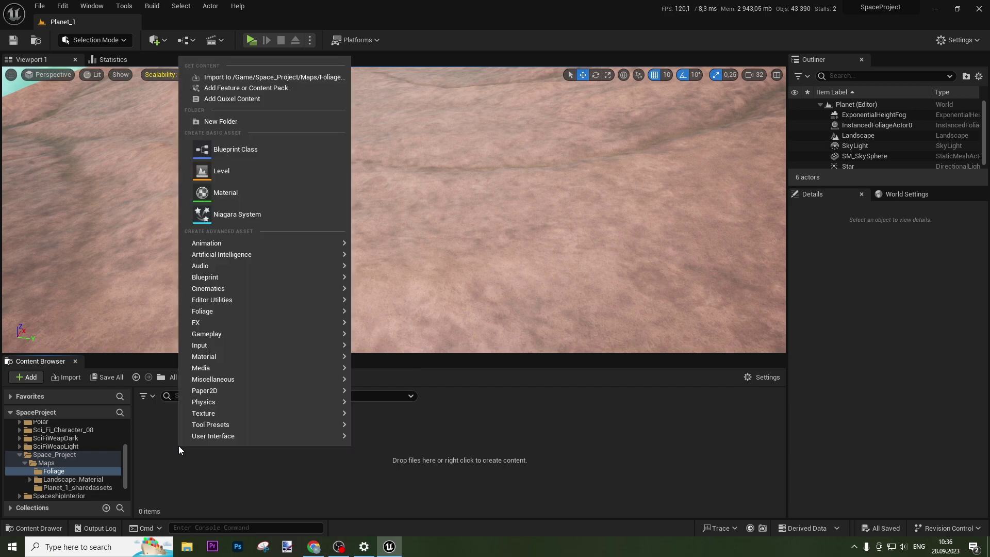
pyautogui.moveTo(225, 309)
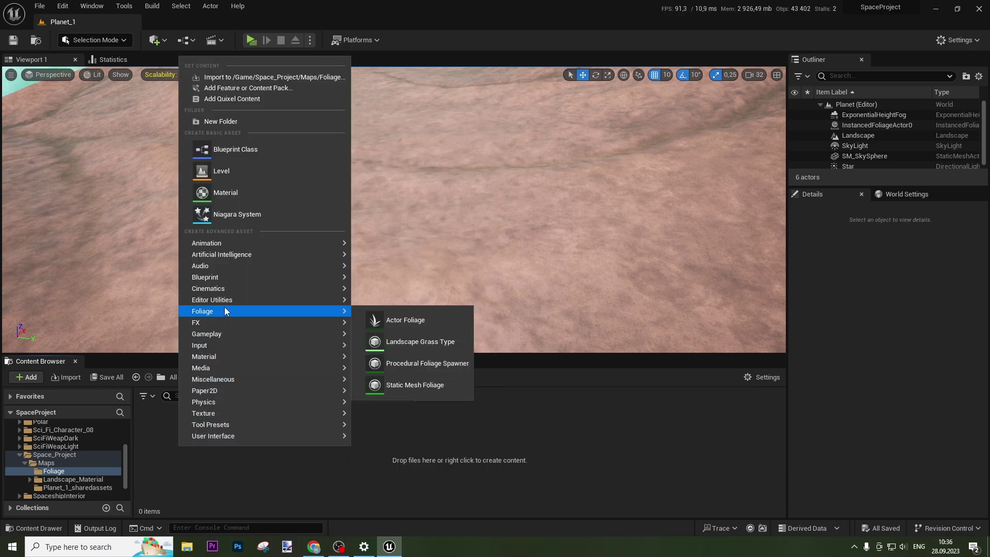
pyautogui.click(444, 365)
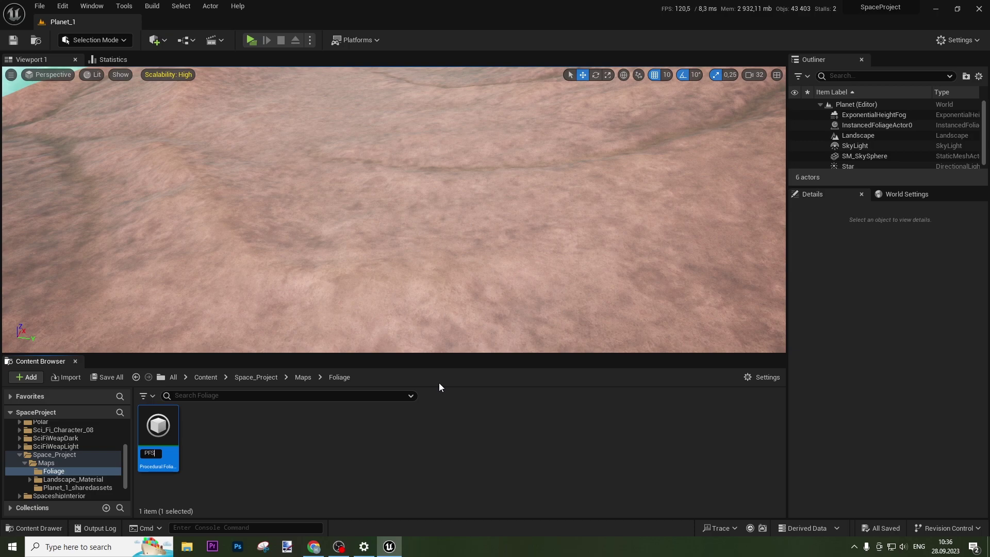
pyautogui.write('PFS_Planet 1')
pyautogui.press('BackSpace')
pyautogui.press('BackSpace')
pyautogui.press('Return')
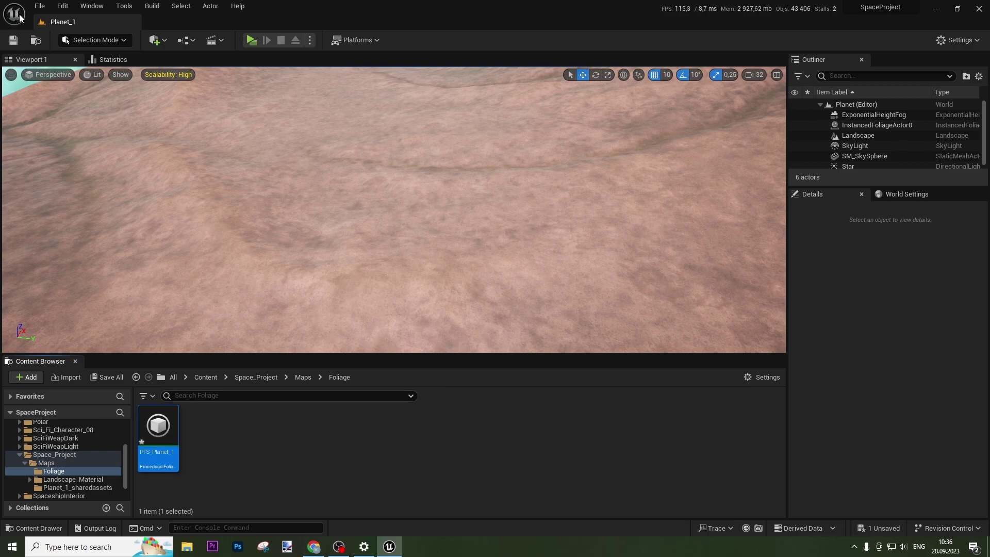
pyautogui.click(107, 377)
pyautogui.click(577, 389)
# Step: Place the PFS_Planet_1 spawner on the landscape in the Planet_1 level
pyautogui.moveTo(159, 433); pyautogui.dragTo(382, 149)
pyautogui.moveTo(381, 154); pyautogui.dragTo(433, 175, button='right')
# Step: Set the PFS_Planet_1 volume's brush size to 20000 in X, 20000 in Y and 10000 in Z
pyautogui.scroll(-5, 904, 419)
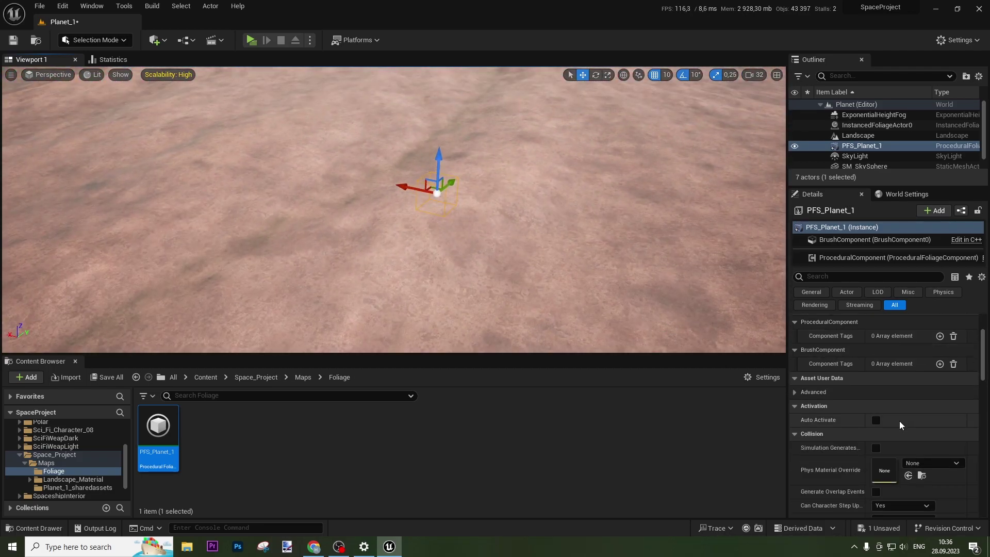
pyautogui.scroll(-6, 824, 418)
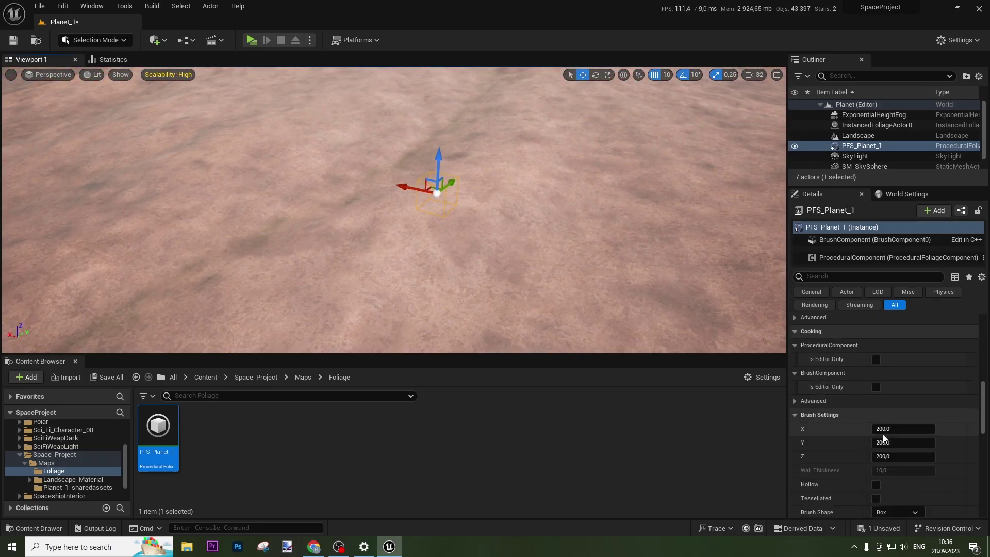
pyautogui.click(902, 428)
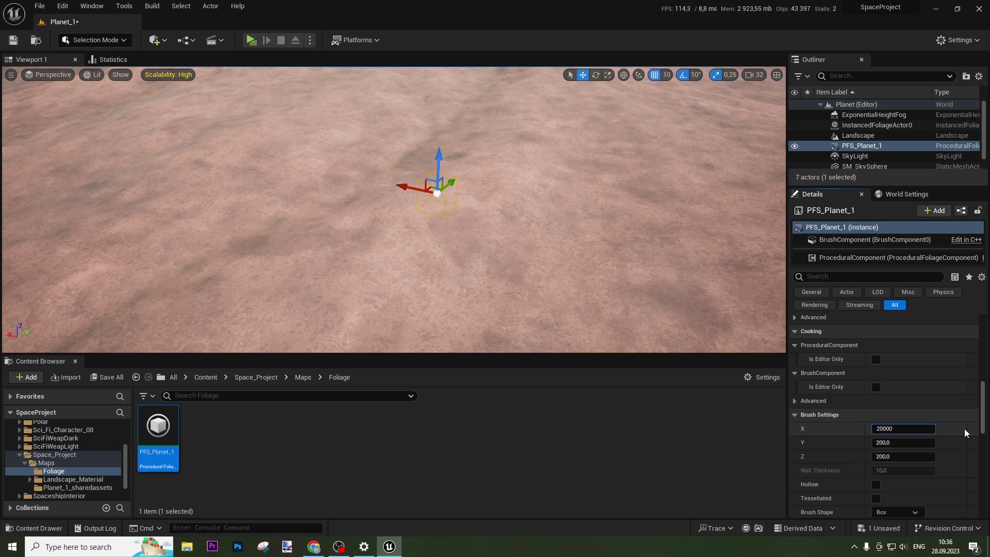
pyautogui.press('Tab')
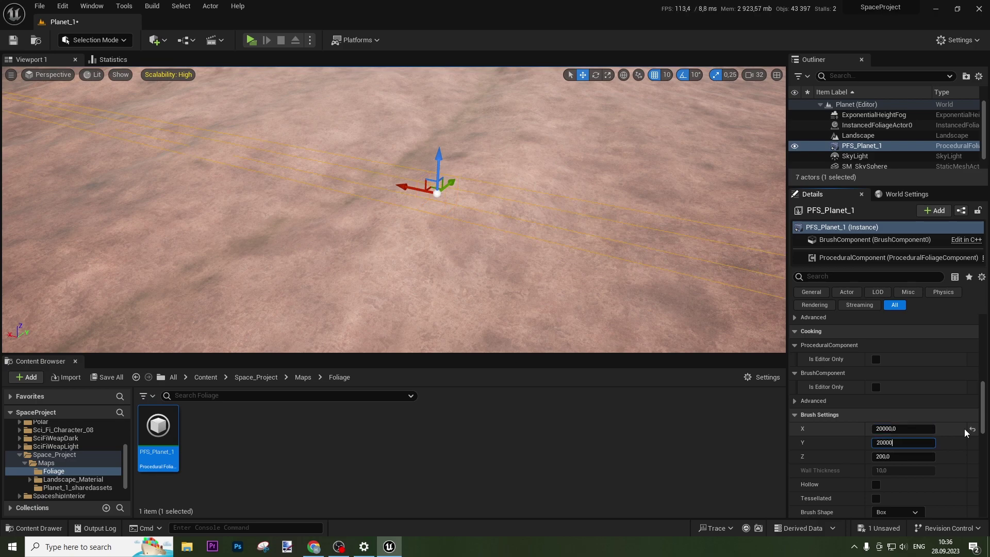
pyautogui.press('Tab')
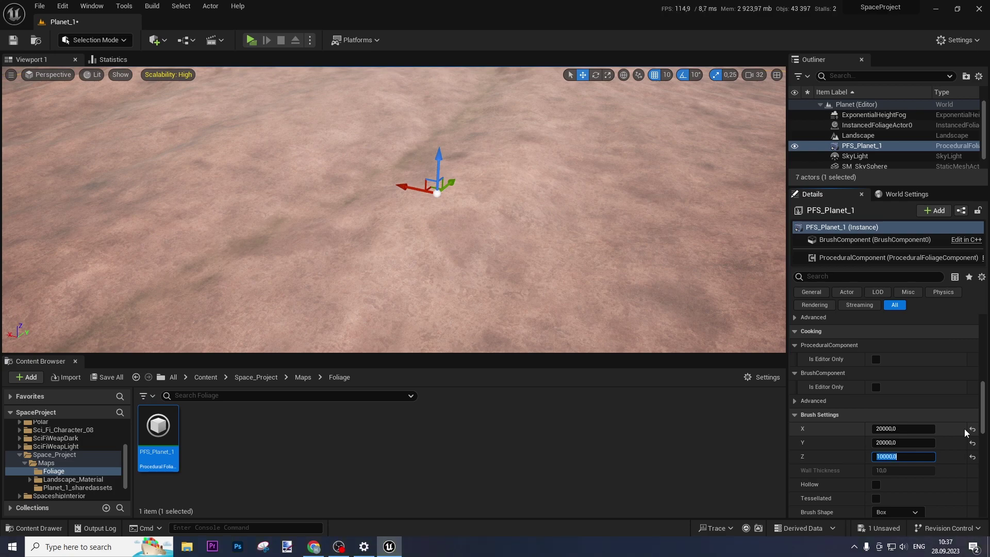
# Step: Set the Z brush size of the PFS_Planet_1 volume to 15000
pyautogui.press('s')
pyautogui.moveTo(447, 315); pyautogui.dragTo(701, 256, button='right')
pyautogui.press('a')
pyautogui.click(905, 457)
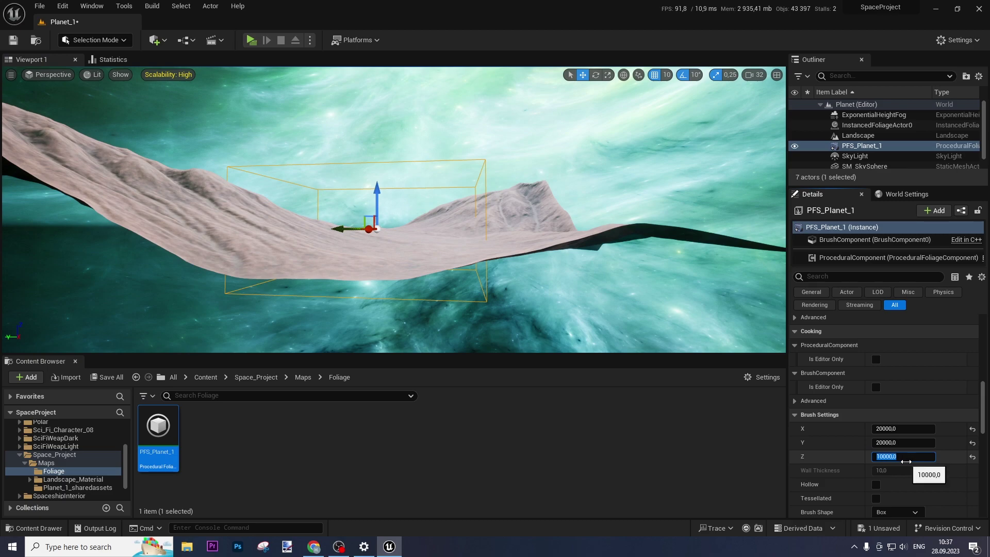
pyautogui.write('15000')
pyautogui.press('Return')
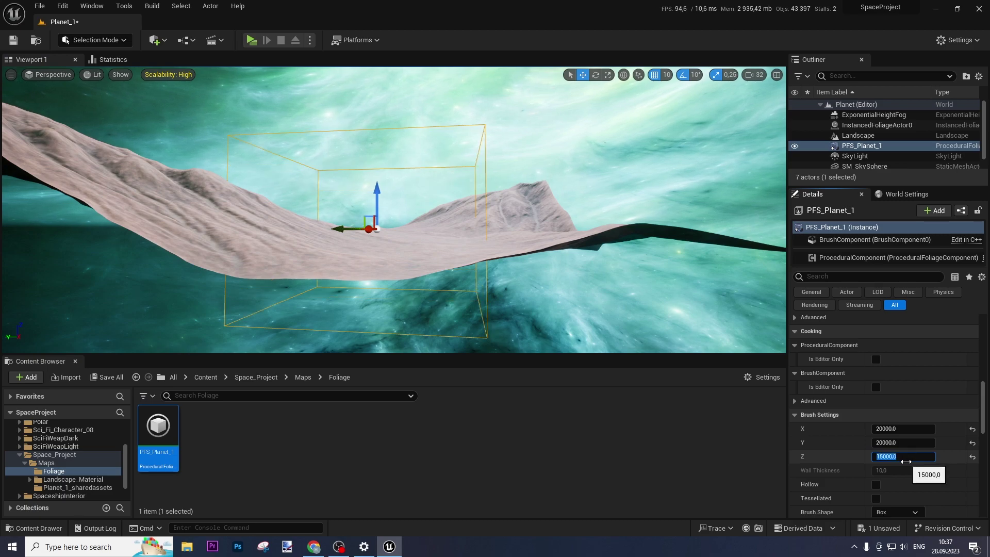
# Step: Raise the PFS_Planet_1 volume along its vertical axis so that more of it sits above the landscape
pyautogui.press('a')
pyautogui.moveTo(521, 303); pyautogui.dragTo(619, 256, button='right')
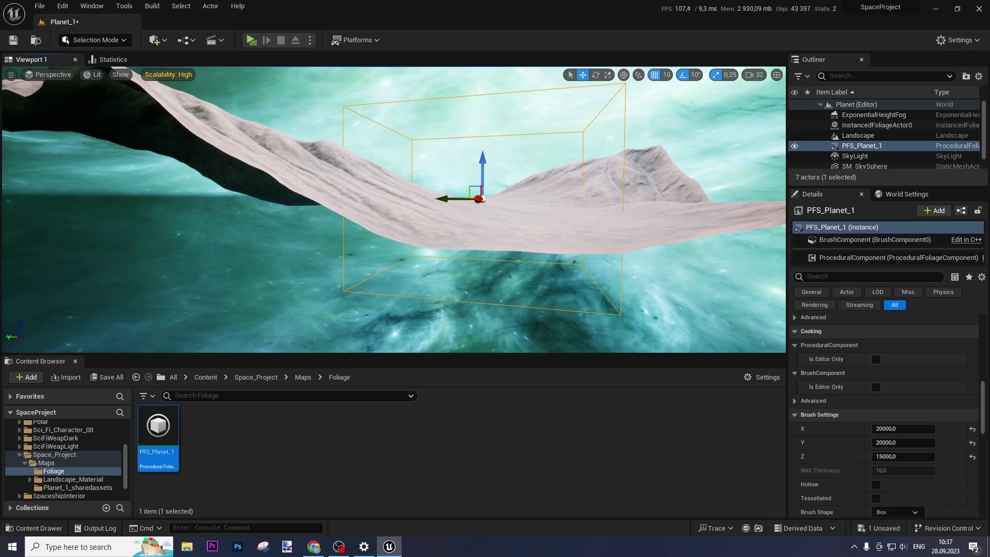
pyautogui.moveTo(483, 165); pyautogui.dragTo(480, 137)
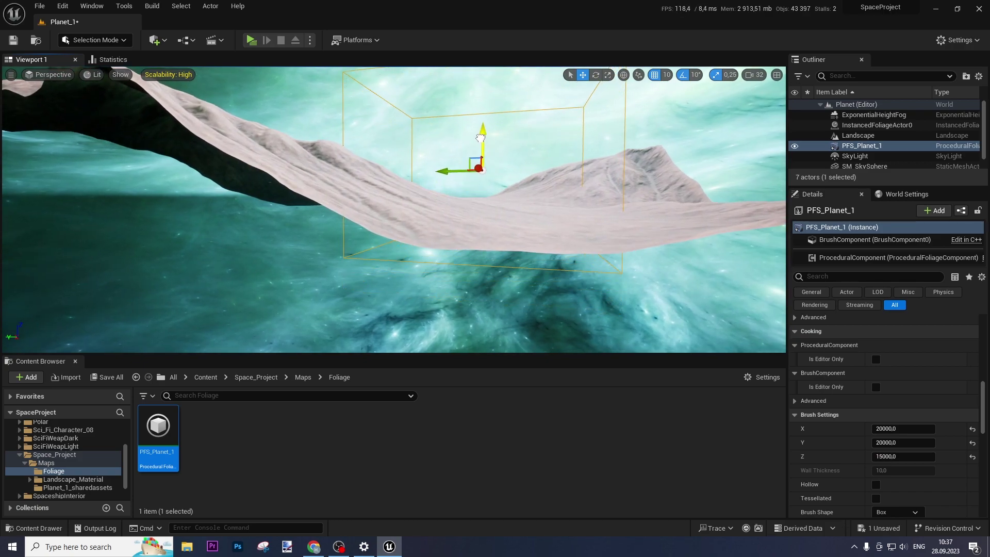
pyautogui.moveTo(479, 137)
pyautogui.mouseDown(button='right')
pyautogui.moveTo(482, 170)
pyautogui.moveTo(480, 139)
pyautogui.mouseUp(button='right')
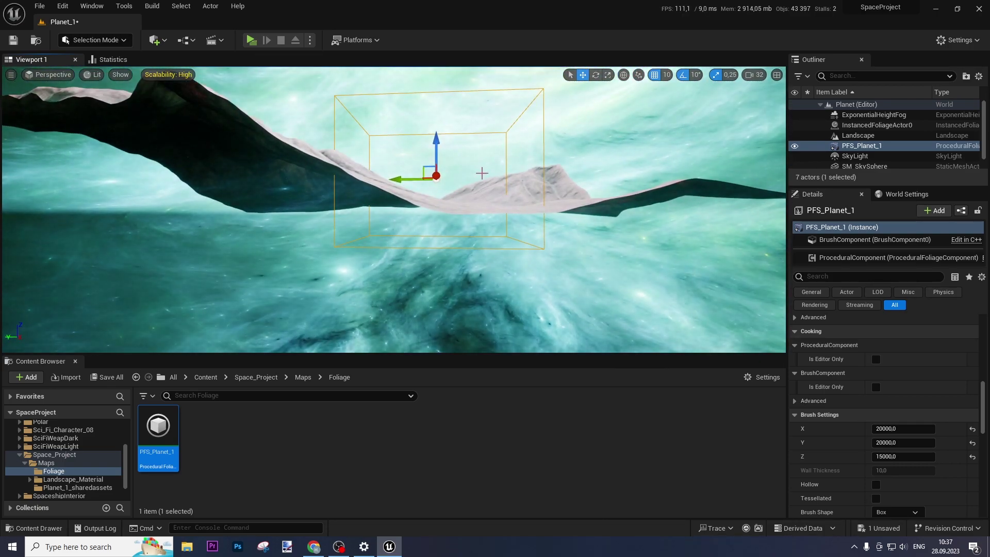
pyautogui.moveTo(482, 173); pyautogui.dragTo(482, 147, button='right')
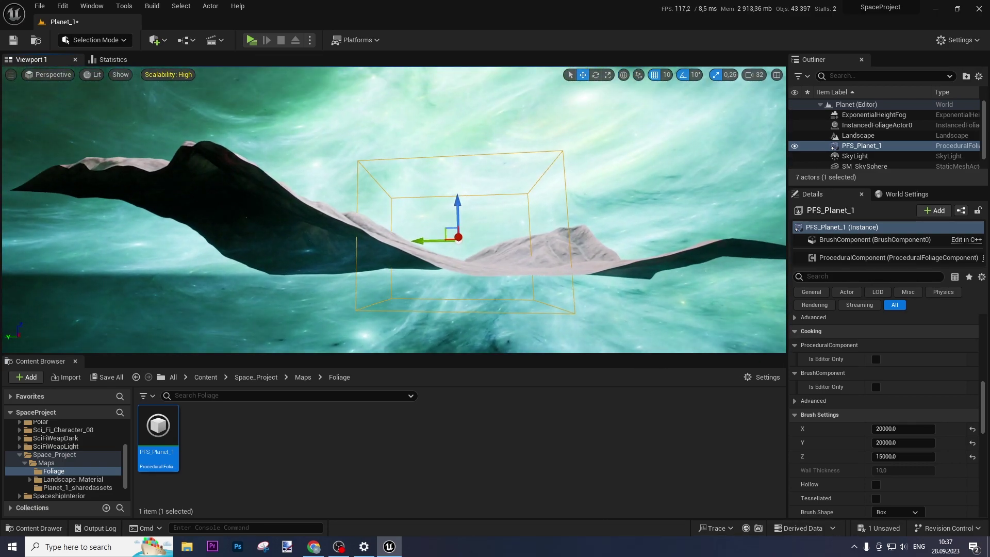
pyautogui.moveTo(460, 205); pyautogui.dragTo(459, 196)
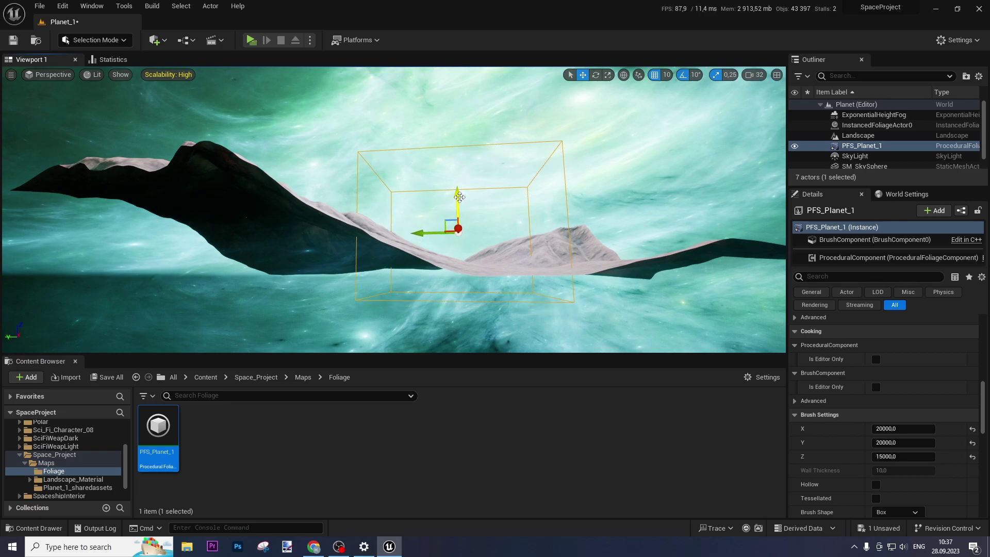
# Step: Set both the X and Y brush sizes of the PFS_Planet_1 volume to 50000
pyautogui.press('w')
pyautogui.moveTo(460, 227); pyautogui.dragTo(430, 273, button='right')
pyautogui.press('s')
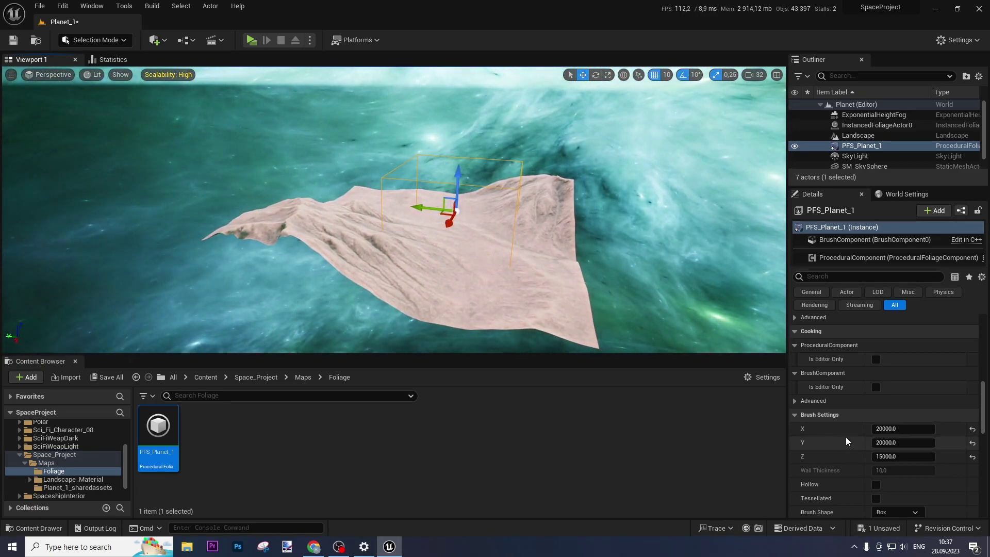
pyautogui.click(895, 430)
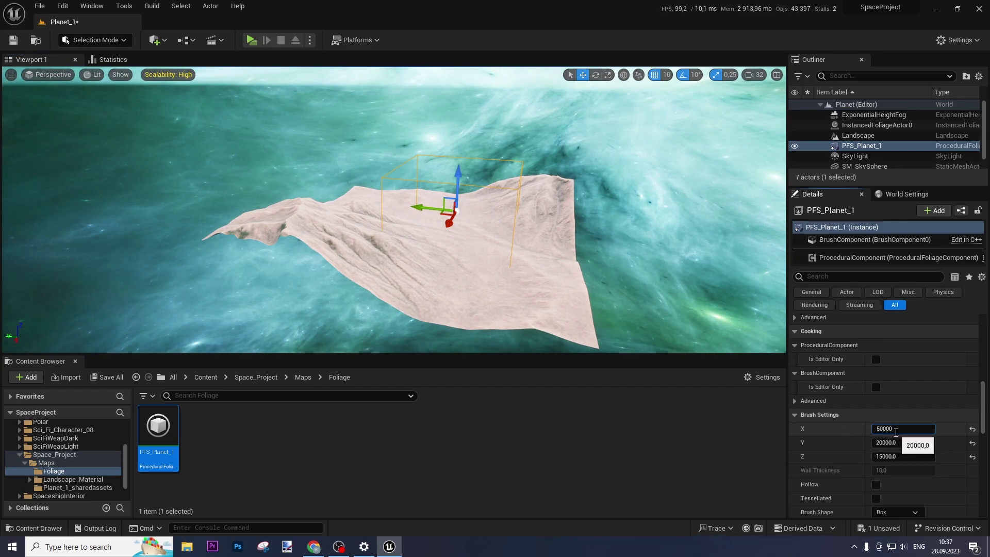
pyautogui.write('50000')
pyautogui.press('Return')
pyautogui.click(912, 443)
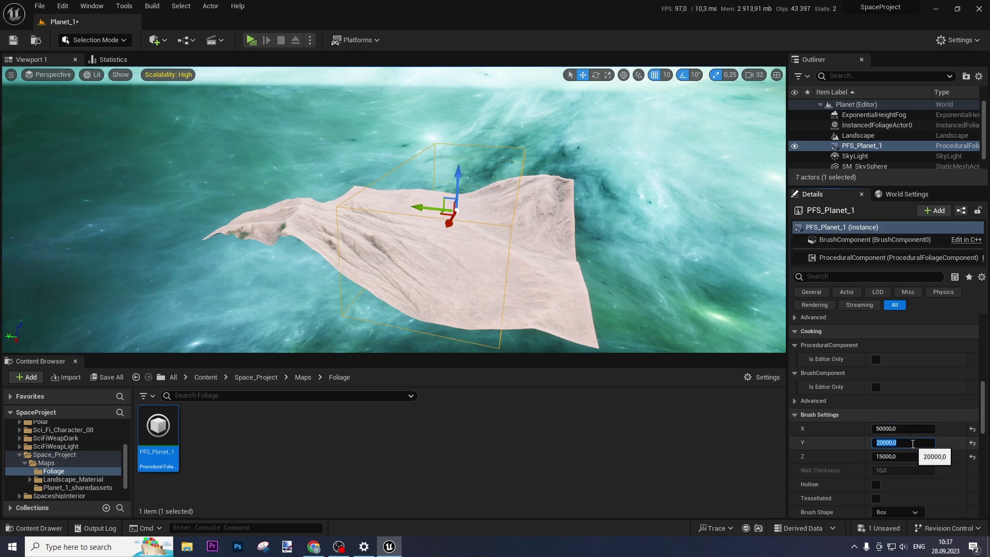
pyautogui.write('50000')
pyautogui.press('Return')
# Step: Enlarge the PFS_Planet_1 volume to 60000 in both X and Y so it extends past the landscape's edges
pyautogui.moveTo(371, 206); pyautogui.dragTo(384, 165, button='right')
pyautogui.moveTo(367, 149); pyautogui.dragTo(331, 147)
pyautogui.moveTo(331, 148); pyautogui.dragTo(373, 149, button='right')
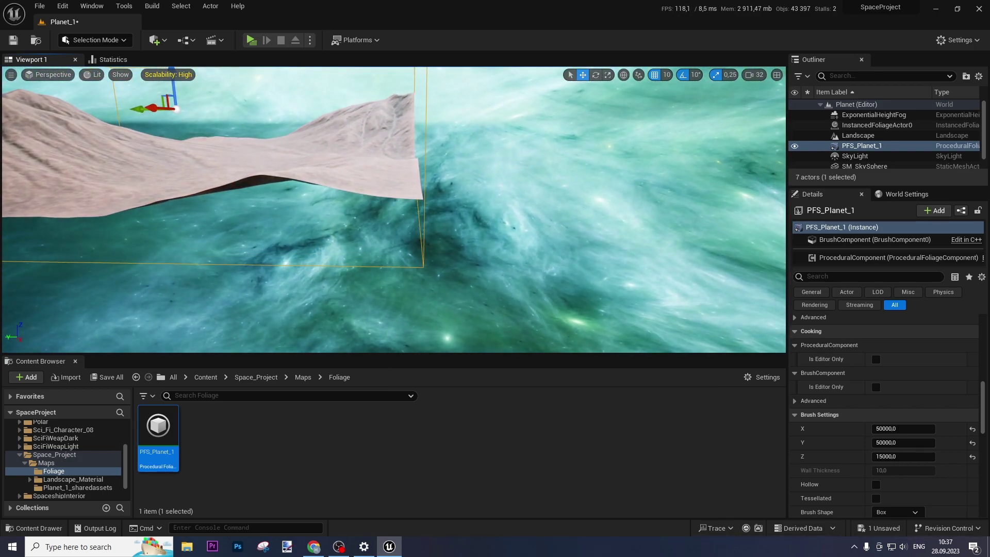
pyautogui.click(895, 429)
pyautogui.write('6')
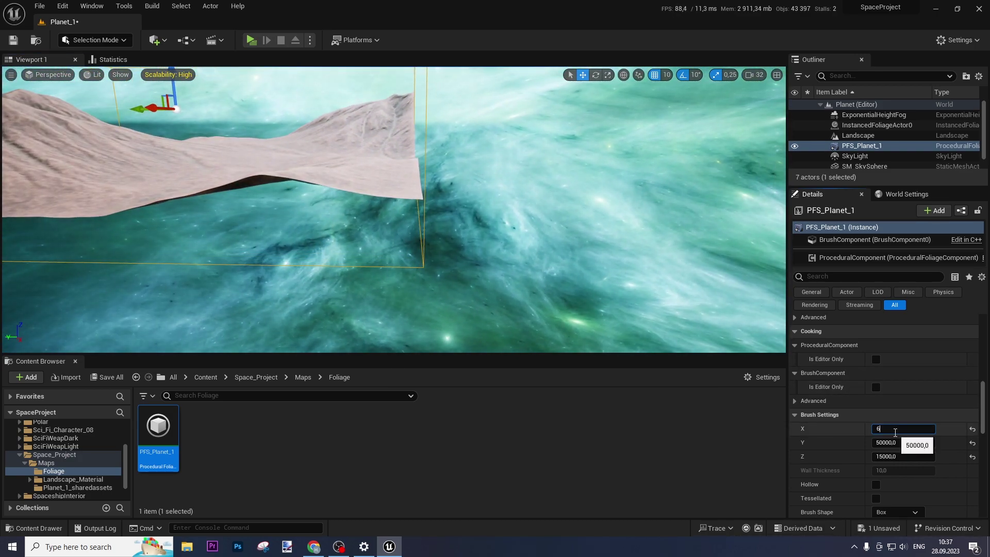
pyautogui.write('0000')
pyautogui.press('Tab')
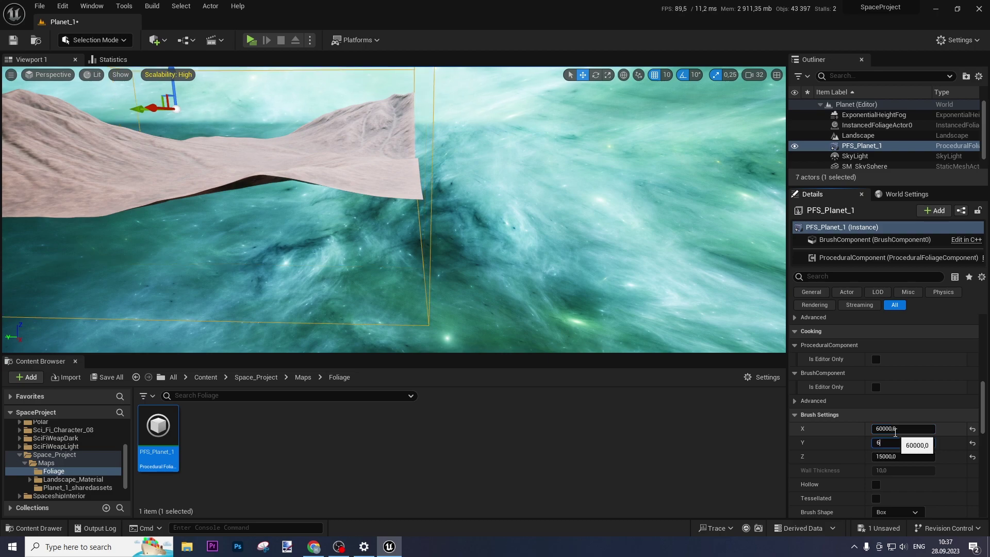
pyautogui.write('60000')
pyautogui.press('Return')
# Step: Check from the side that the volume encloses the landscape, and save the Planet_1 level
pyautogui.moveTo(407, 256); pyautogui.dragTo(387, 256, button='right')
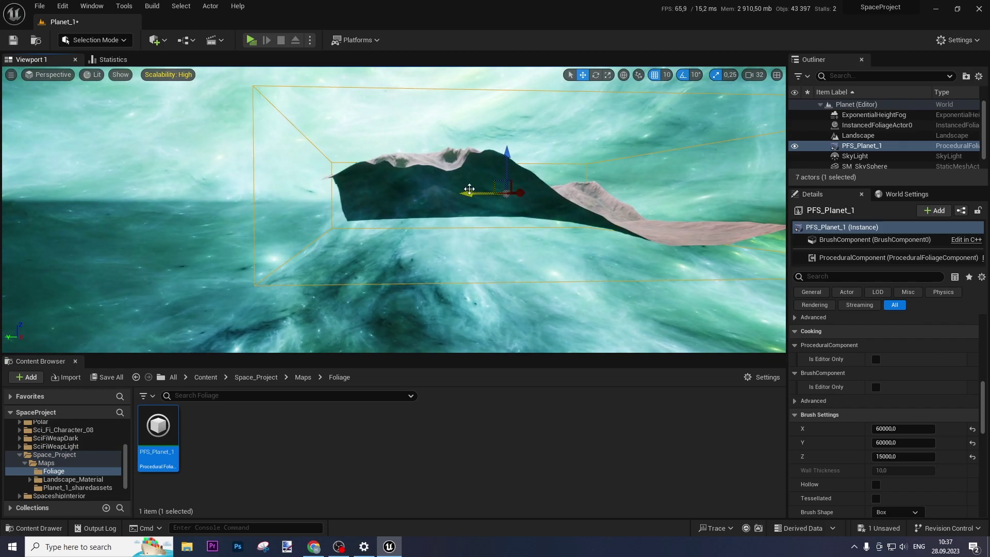
pyautogui.moveTo(465, 193); pyautogui.dragTo(382, 199, button='right')
pyautogui.click(104, 377)
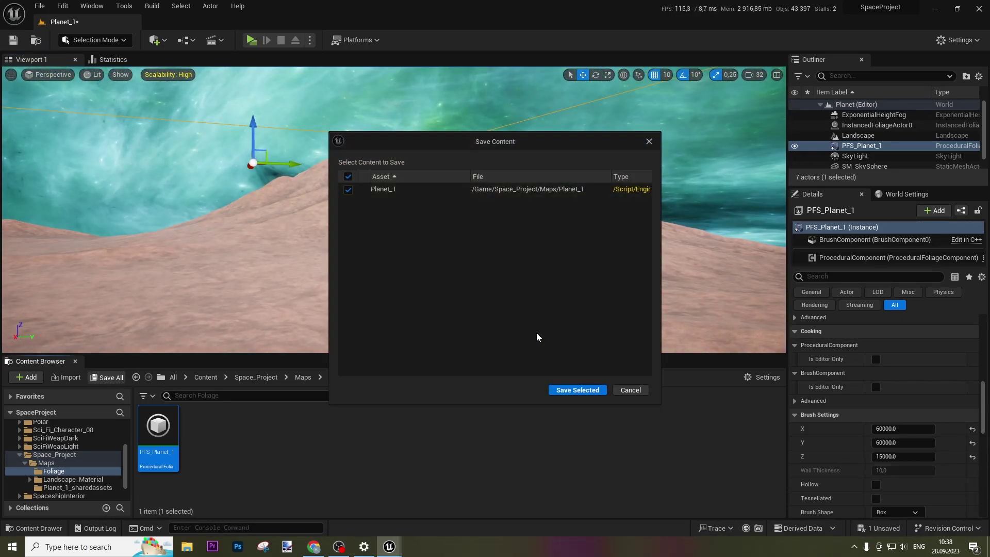
pyautogui.click(569, 389)
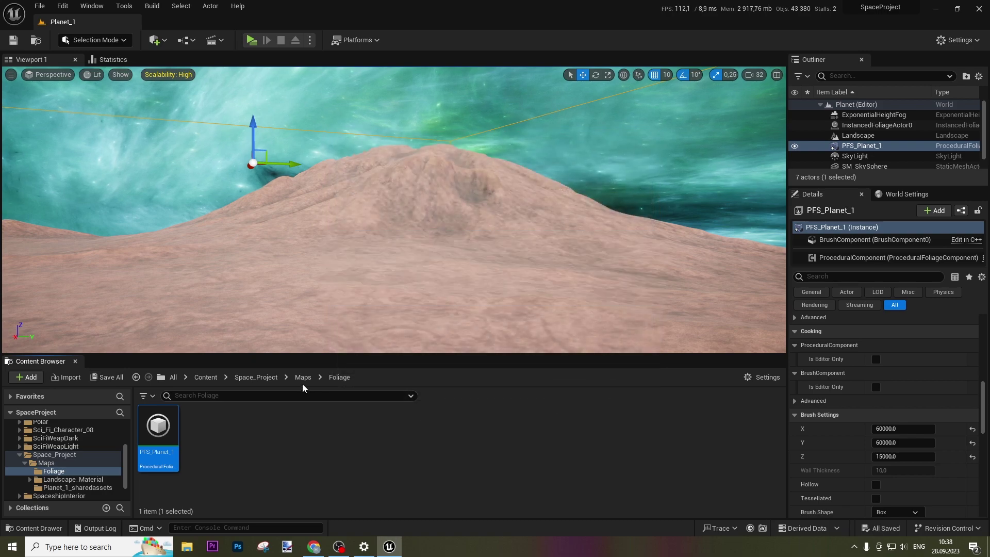
# Step: Select the Space_Project folder, open Quixel Bridge and browse its 3D Plants categories
pyautogui.click(243, 378)
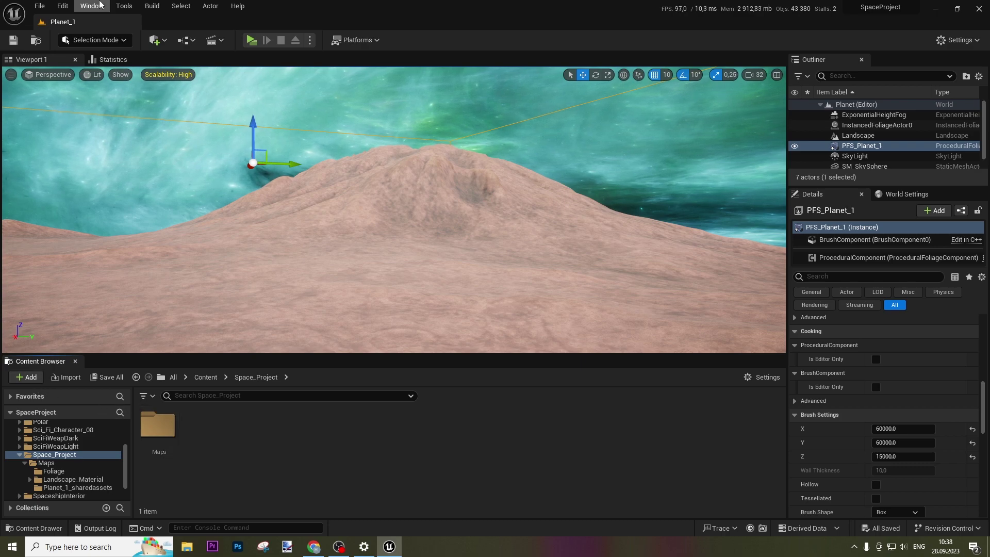
pyautogui.click(99, 5)
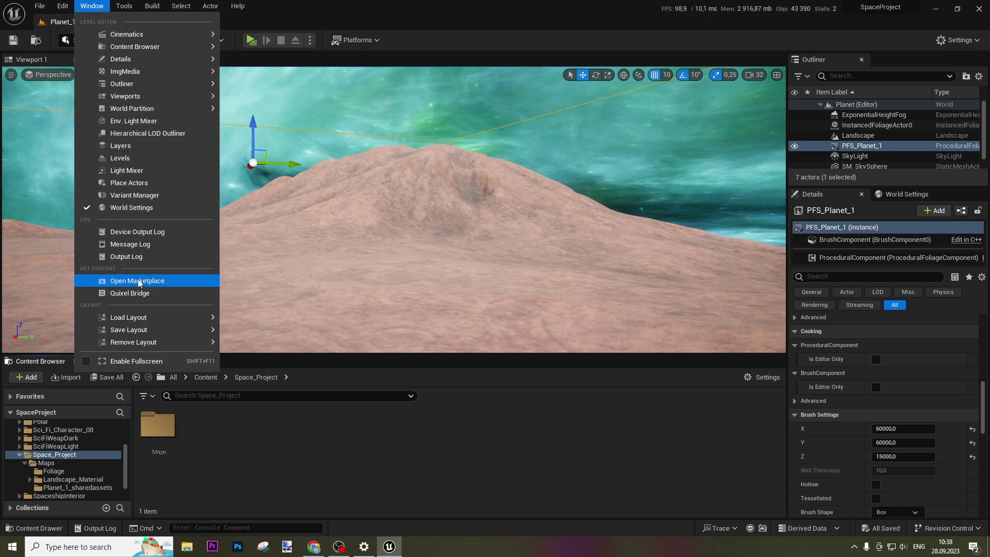
pyautogui.click(141, 295)
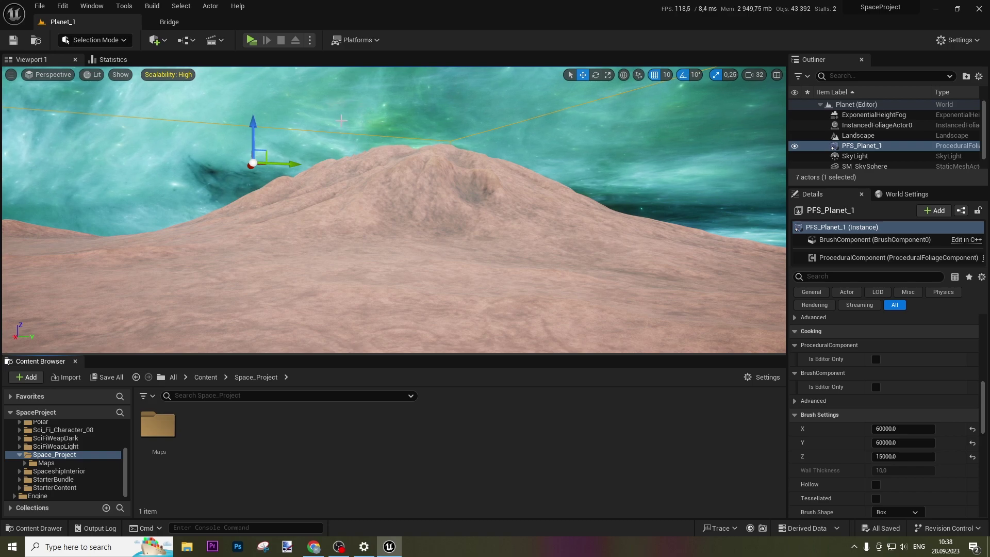
pyautogui.click(170, 21)
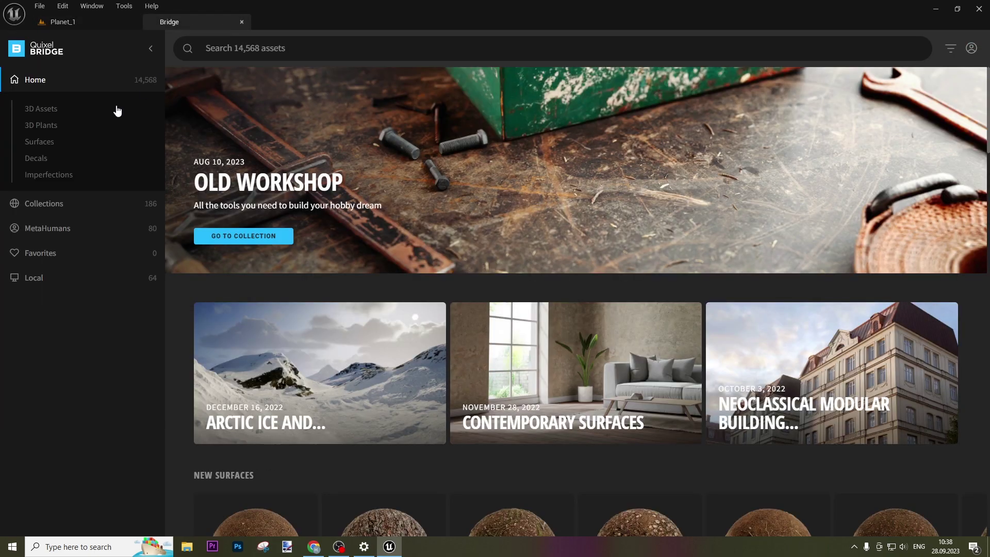
pyautogui.click(40, 126)
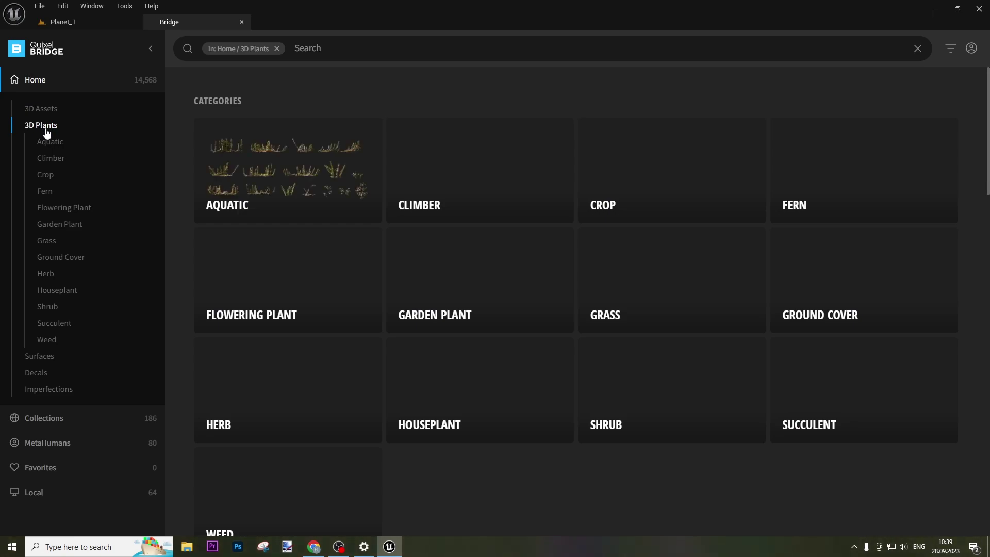
pyautogui.scroll(-5, 498, 489)
pyautogui.scroll(5, 499, 487)
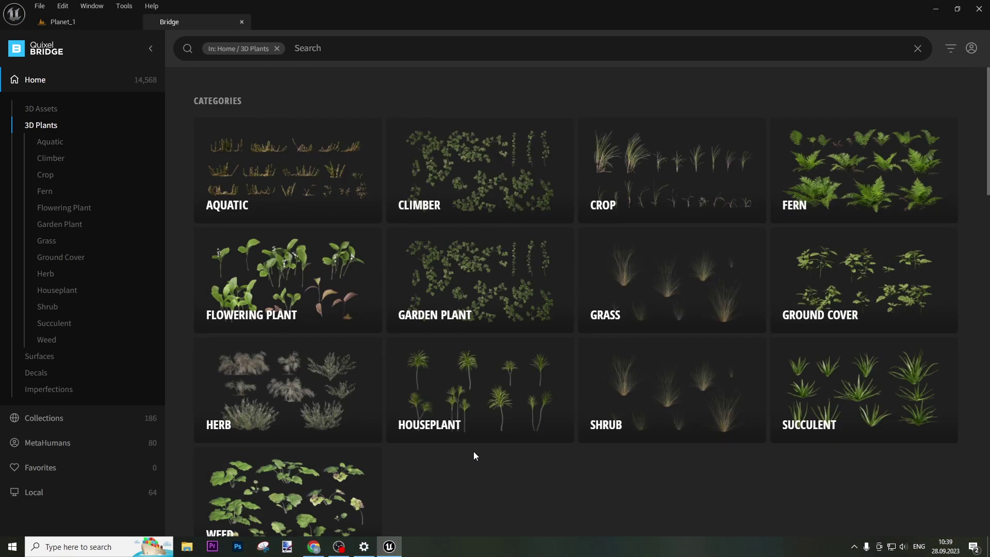
# Step: Search the 3D Plants library for Desert and open the Succulent category
pyautogui.click(359, 52)
pyautogui.write('desert')
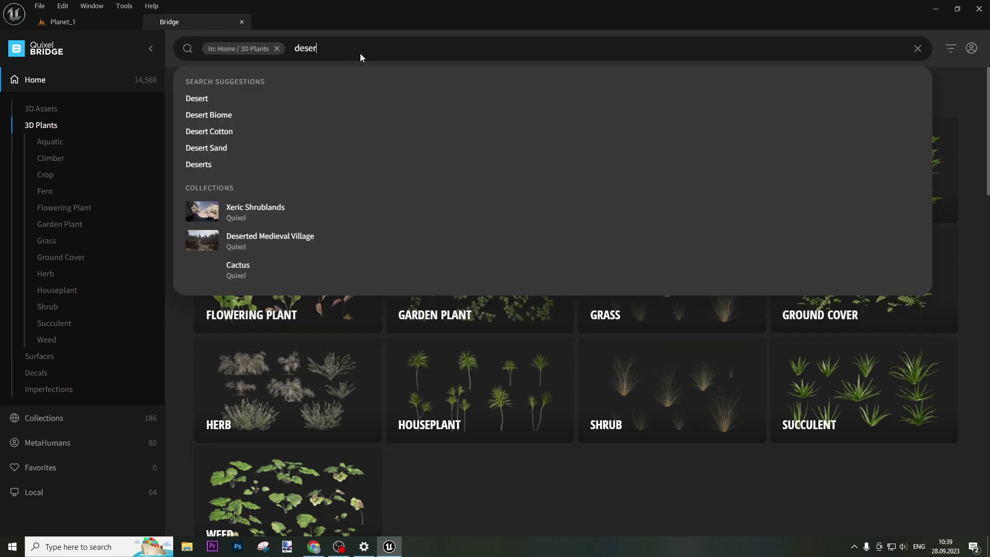
pyautogui.click(246, 103)
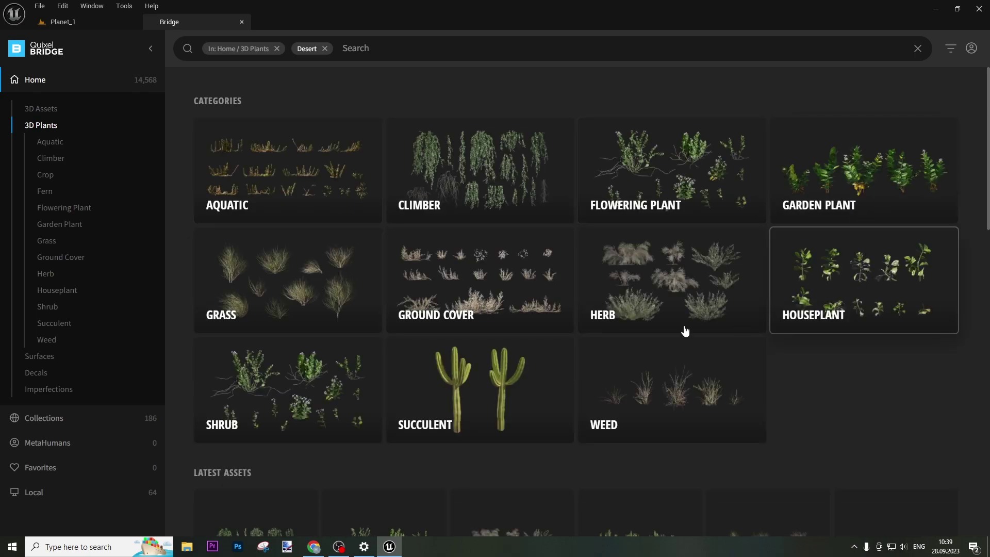
pyautogui.scroll(-3, 461, 335)
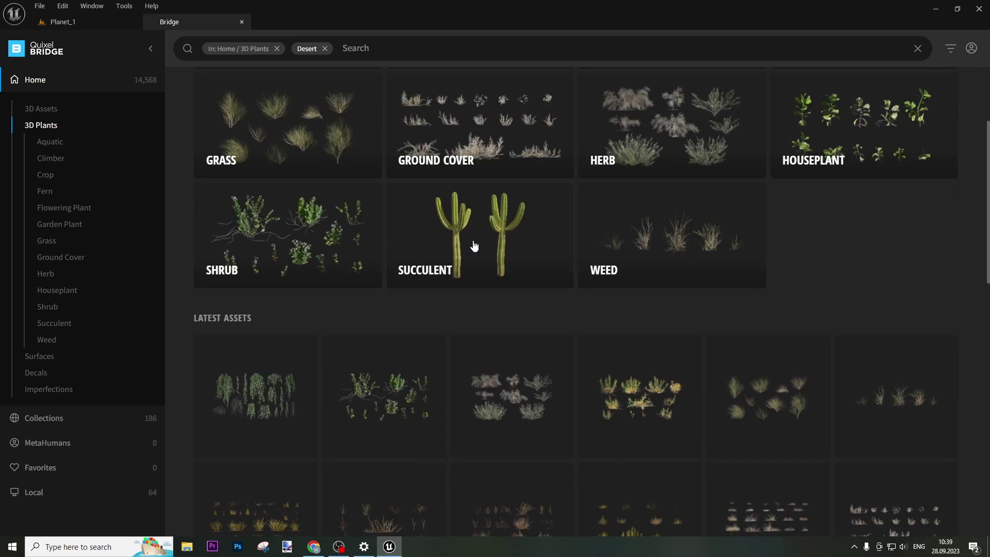
pyautogui.click(467, 241)
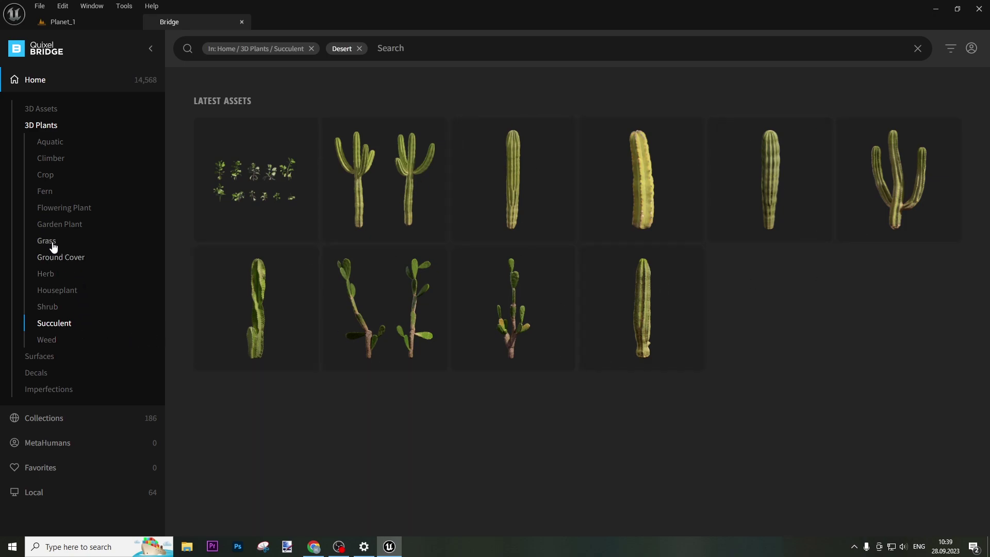
# Step: Look through the Wild grass plants, and open the locally stored Megascans assets
pyautogui.click(79, 241)
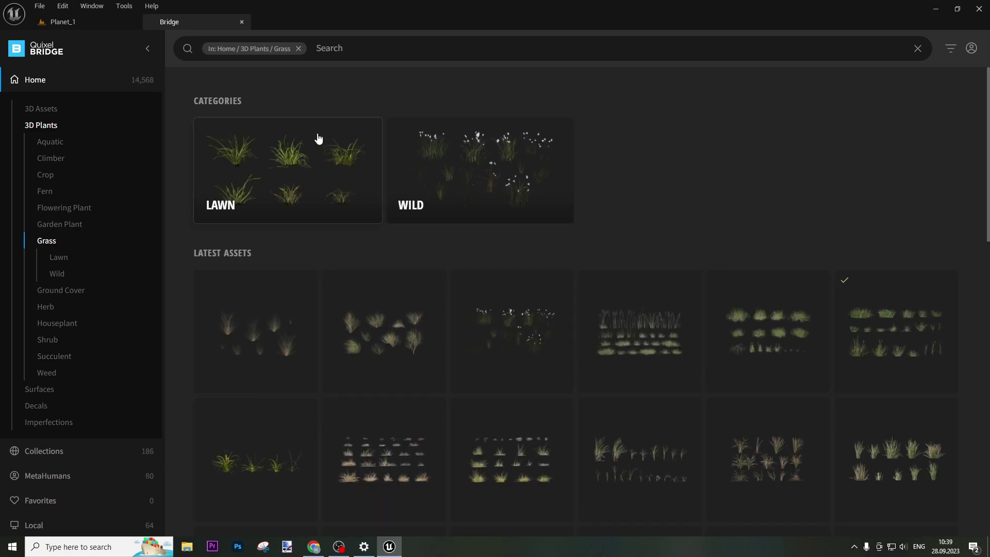
pyautogui.click(407, 167)
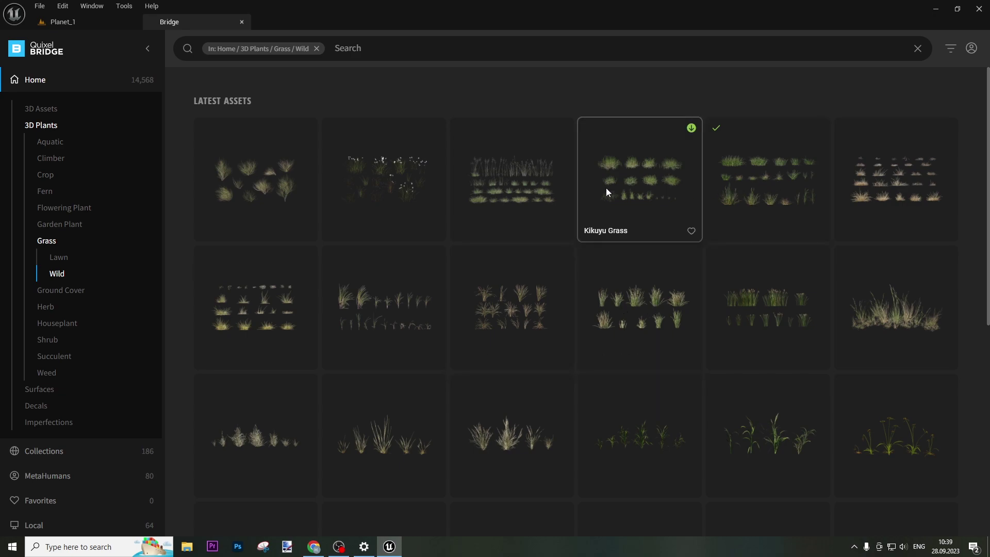
pyautogui.scroll(-1, 77, 295)
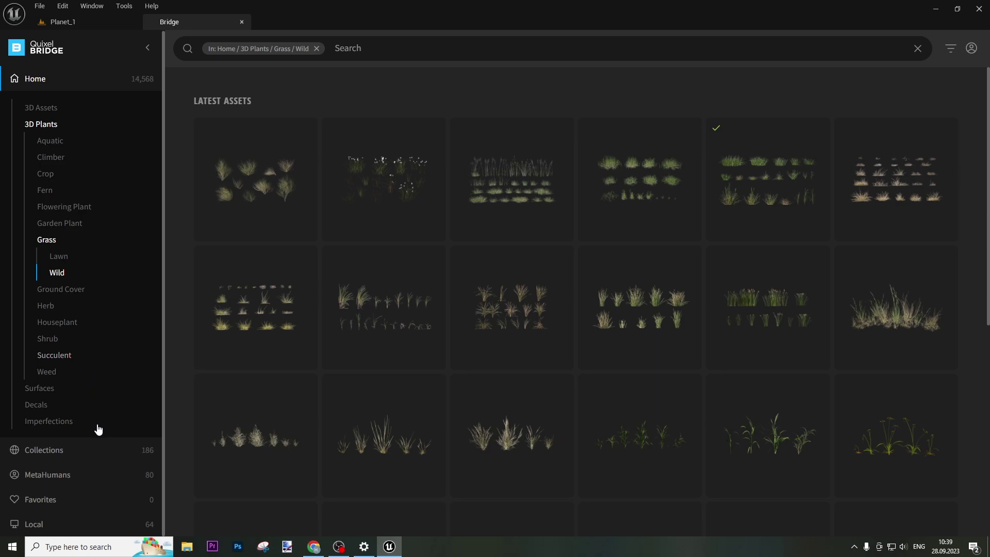
pyautogui.click(38, 525)
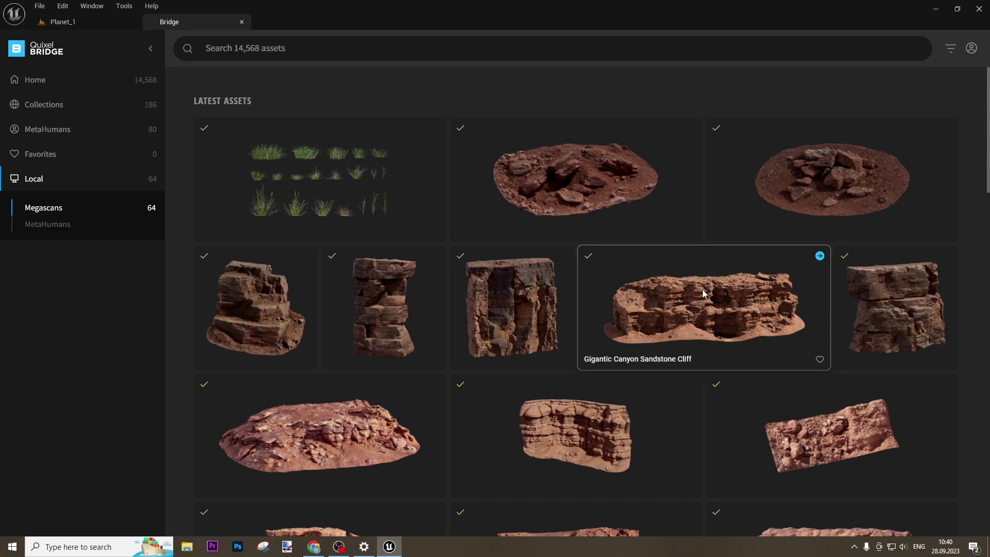
# Step: Look through the locally stored Megascans cliffs, rocks and surfaces
pyautogui.scroll(-5, 688, 297)
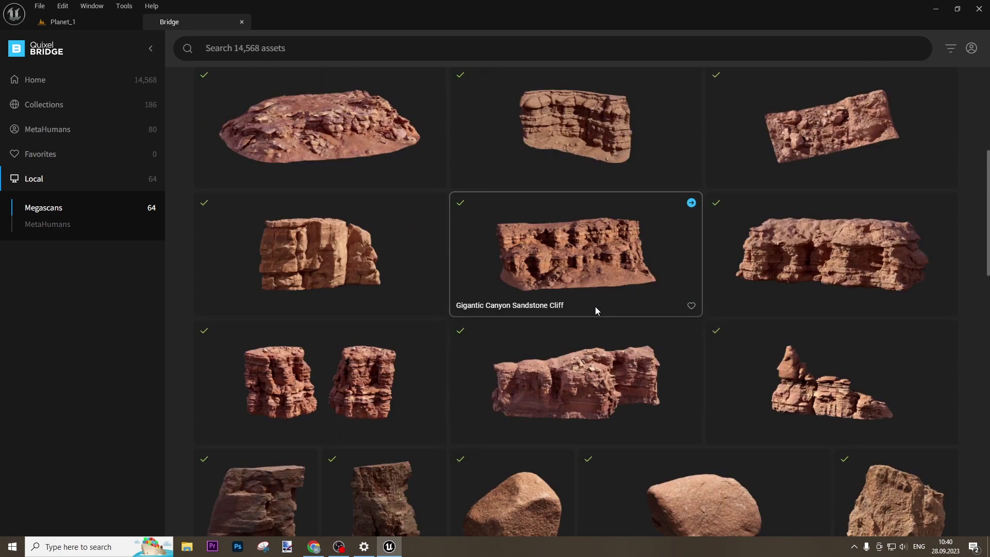
pyautogui.scroll(-5, 595, 306)
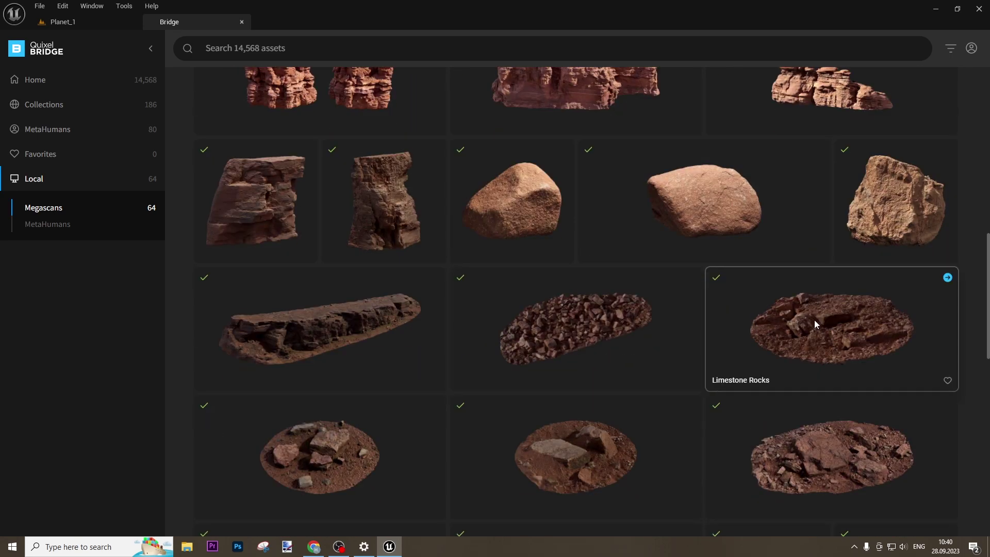
pyautogui.scroll(-3, 810, 315)
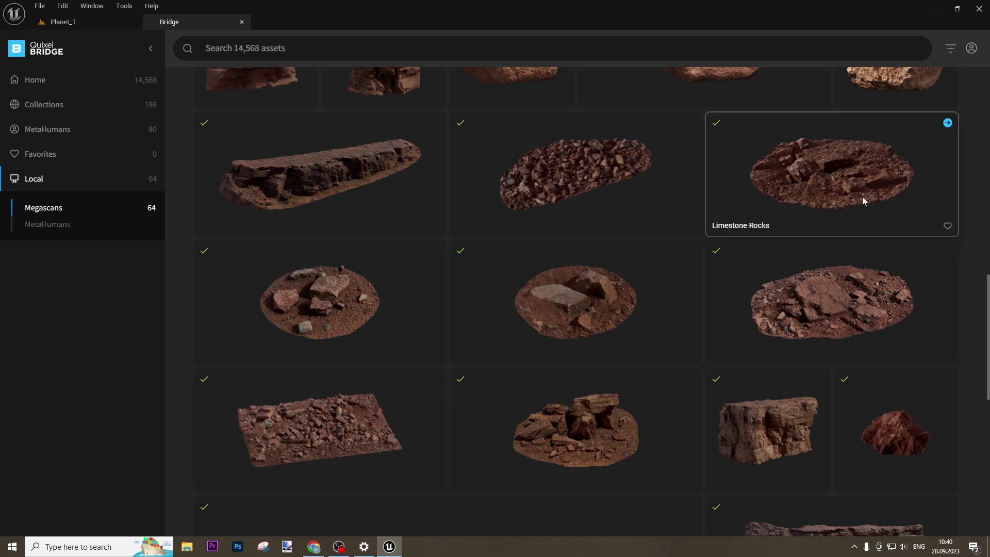
pyautogui.scroll(-5, 468, 400)
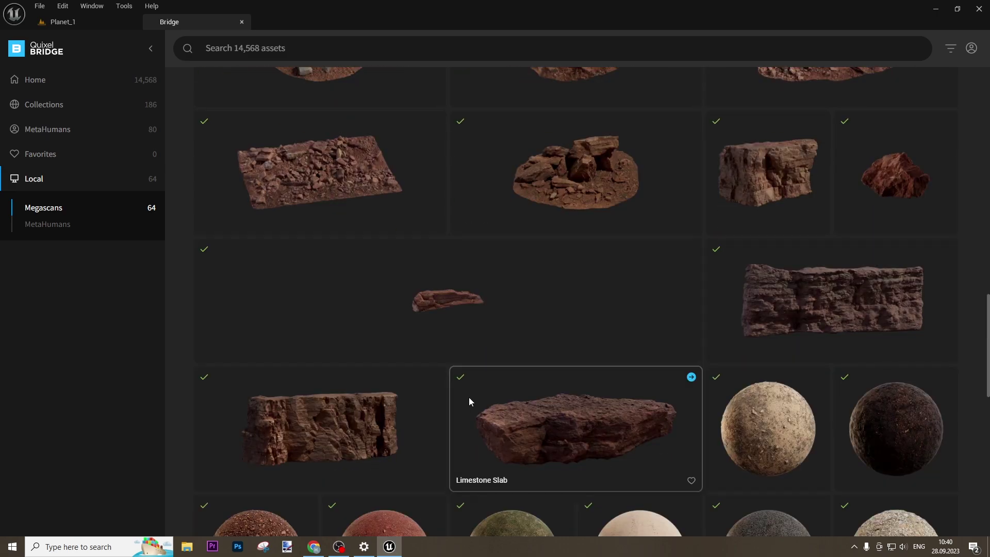
pyautogui.scroll(2, 512, 390)
pyautogui.scroll(-7, 558, 321)
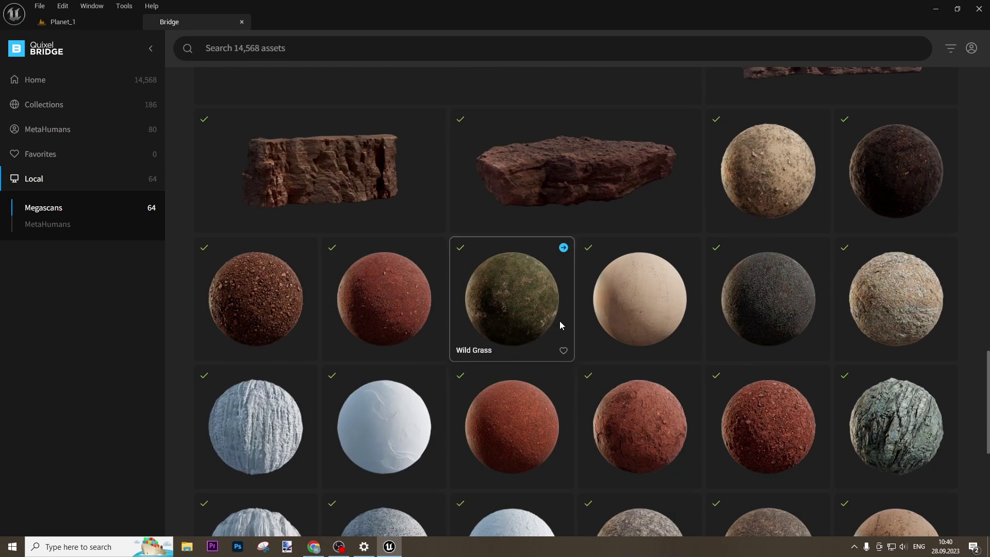
pyautogui.scroll(4, 560, 324)
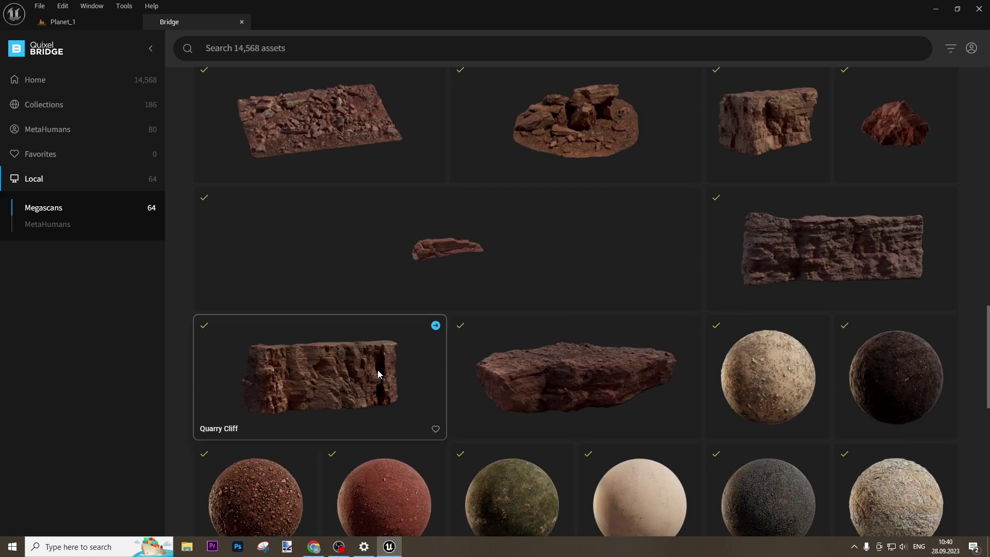
# Step: Inspect the details of the downloaded Limestone Slab, Quarry Cliff and several Limestone Rocks assets
pyautogui.click(583, 377)
pyautogui.click(285, 371)
pyautogui.click(415, 270)
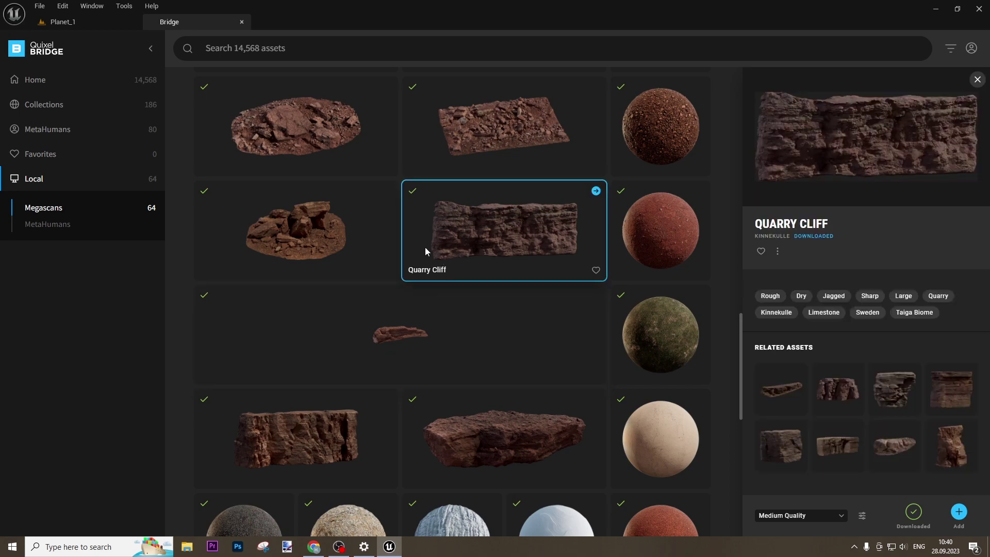
pyautogui.click(266, 224)
pyautogui.click(491, 129)
pyautogui.click(359, 131)
pyautogui.scroll(4, 445, 220)
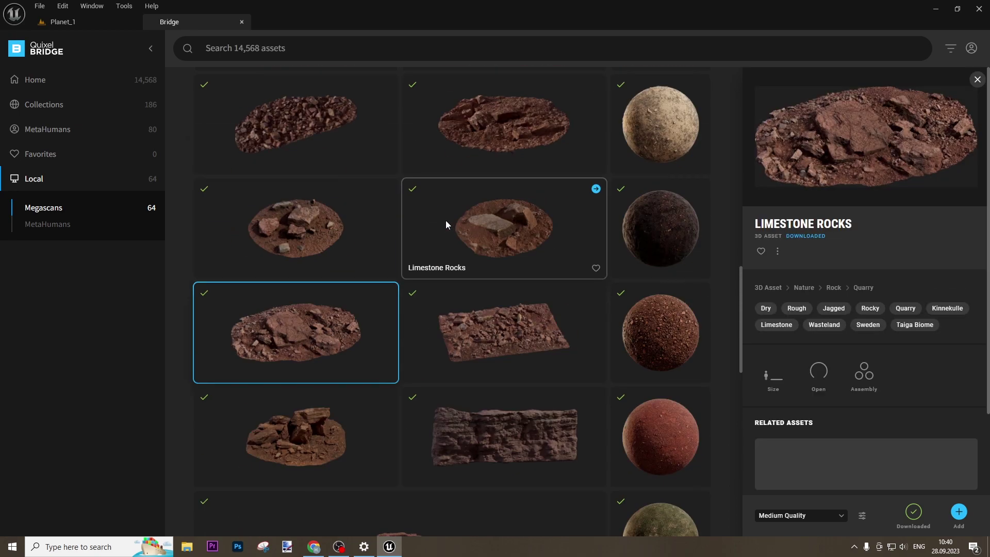
pyautogui.click(502, 204)
pyautogui.click(357, 211)
pyautogui.click(529, 126)
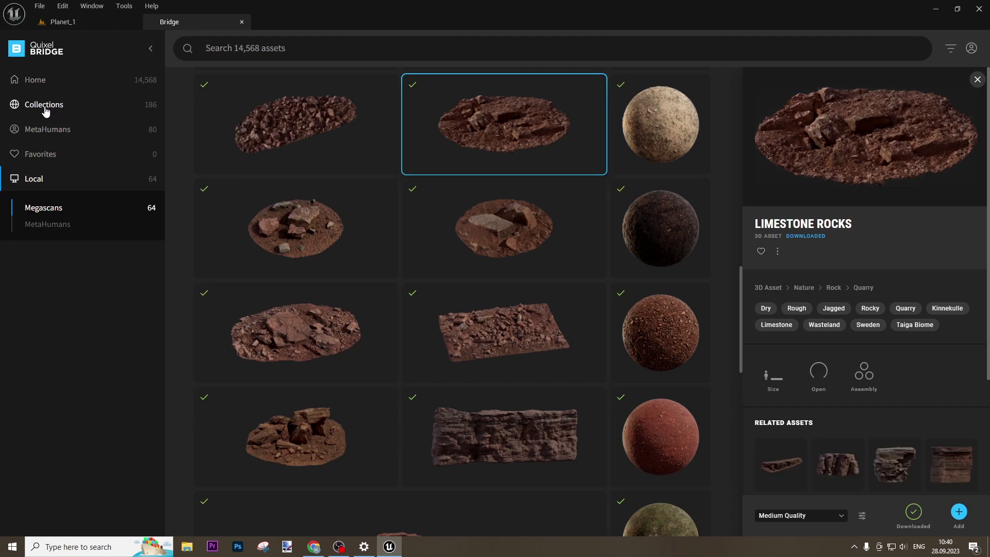
# Step: Browse the 3D Assets library to the Rock category under Nature
pyautogui.click(42, 87)
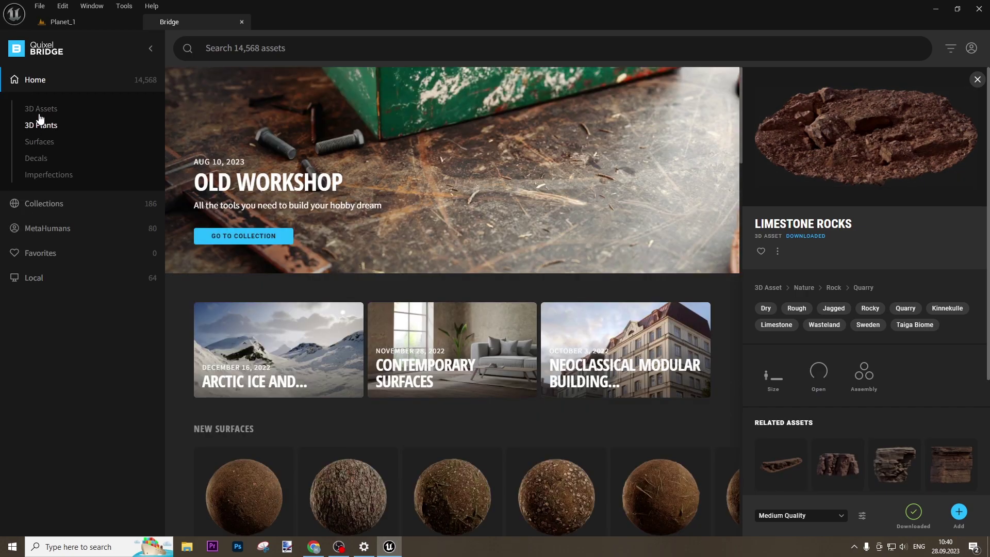
pyautogui.click(42, 109)
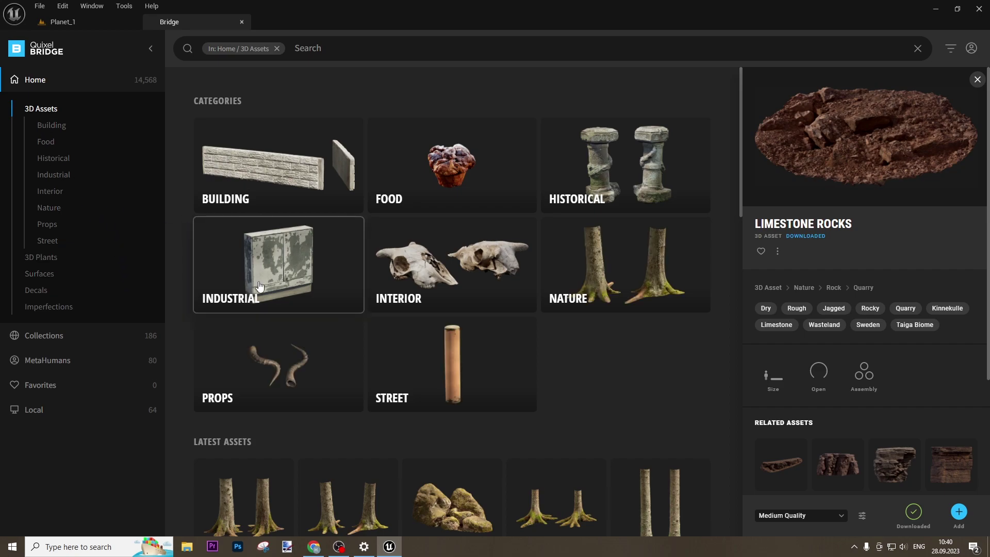
pyautogui.click(633, 294)
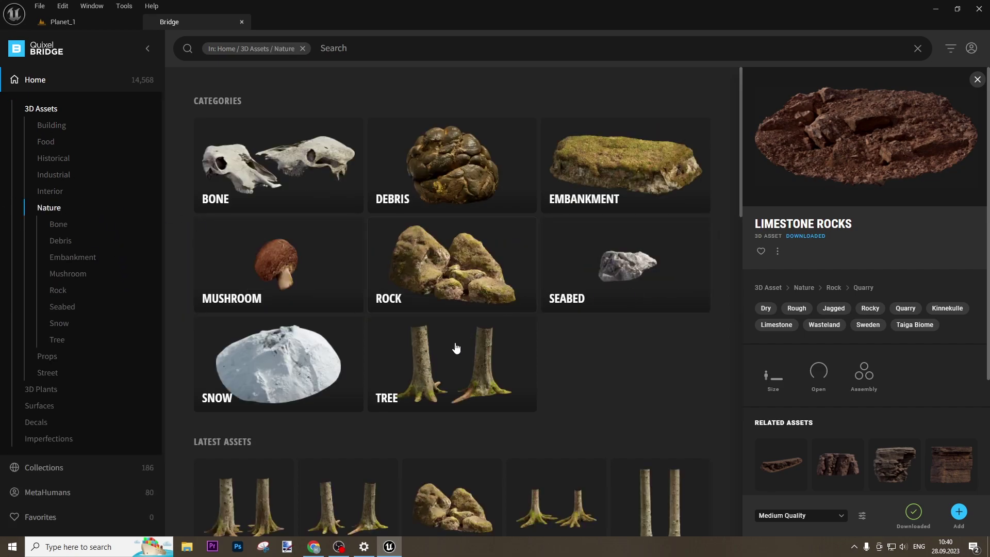
pyautogui.click(452, 283)
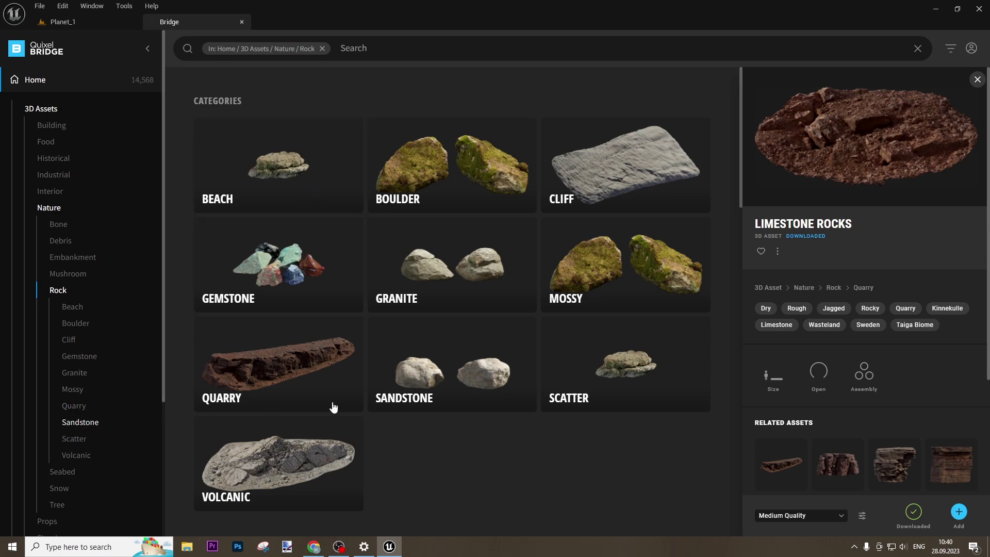
# Step: Return to the locally stored Megascans assets and review the cliffs and limestone rocks
pyautogui.scroll(-3, 52, 345)
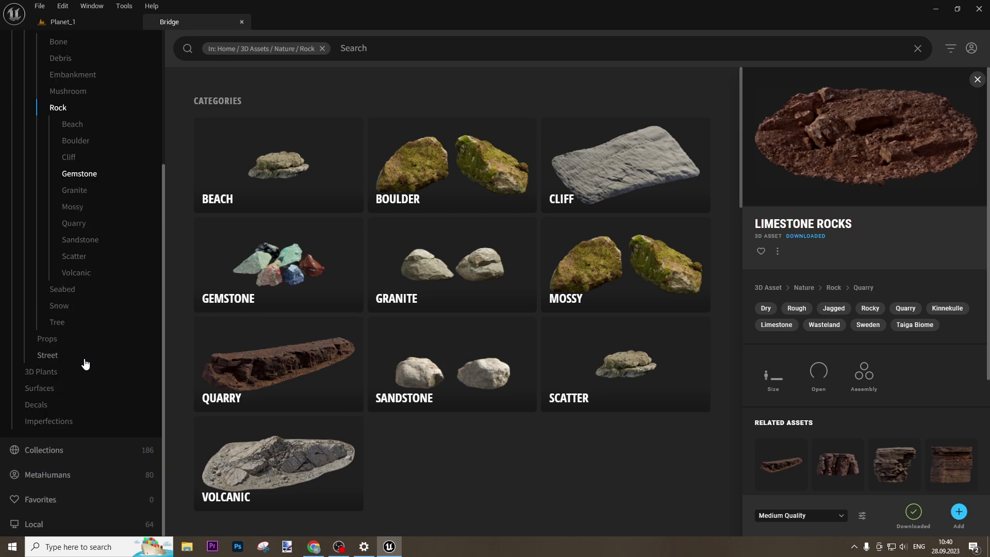
pyautogui.click(49, 526)
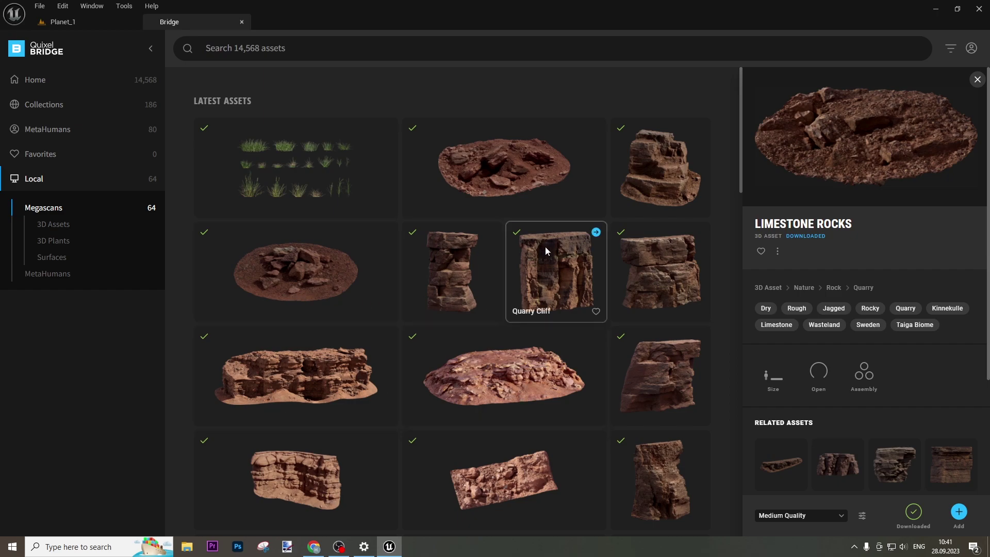
pyautogui.scroll(-5, 504, 332)
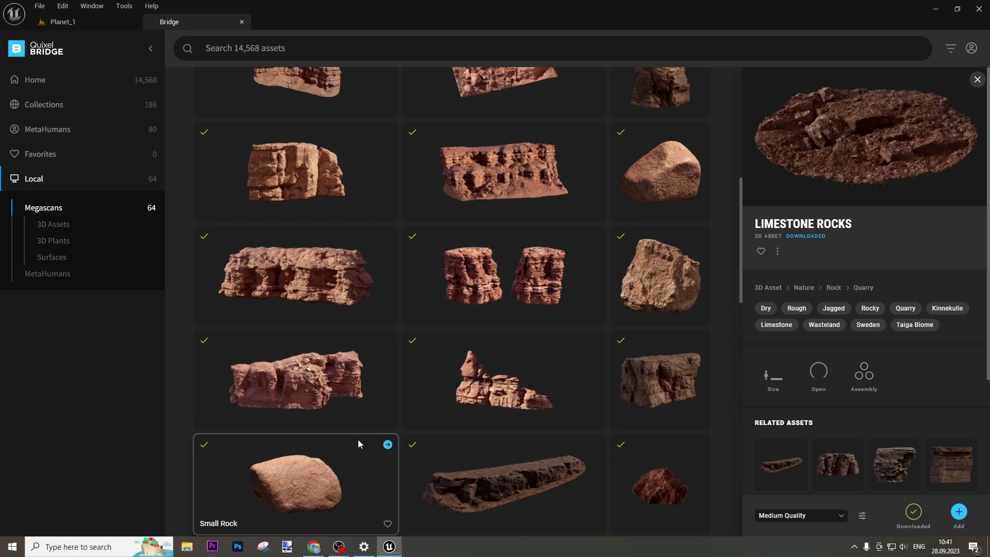
pyautogui.scroll(-4, 356, 439)
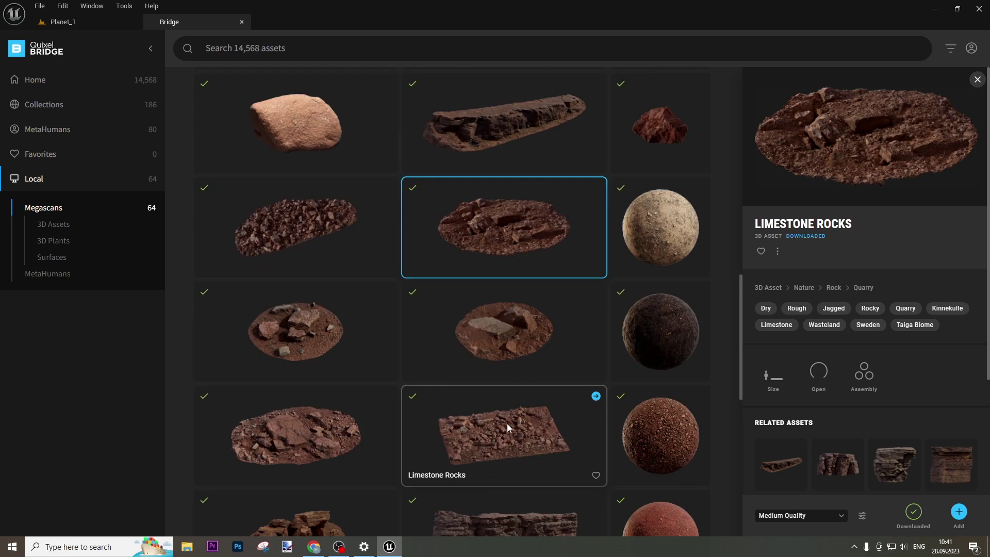
pyautogui.scroll(-2, 508, 427)
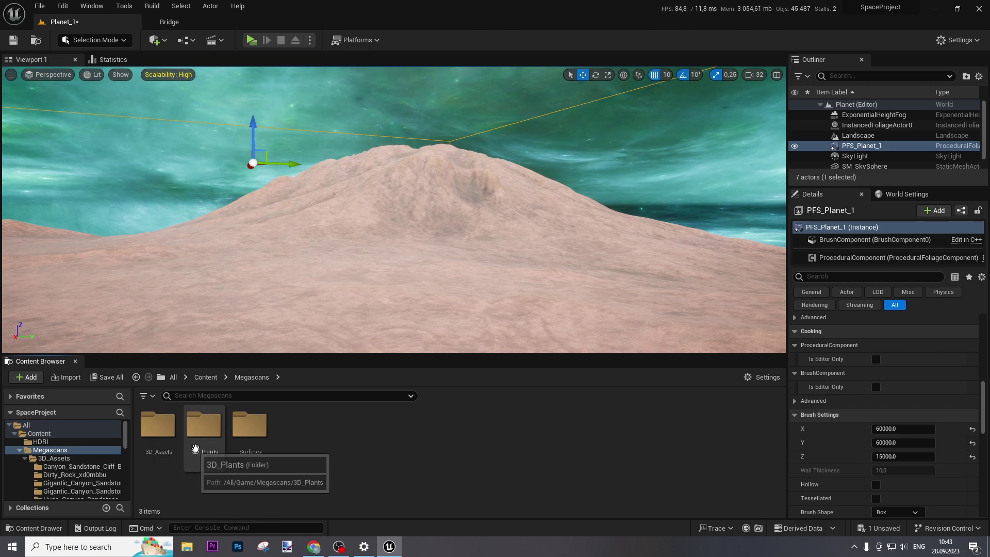
# Step: Open the Wild_Grass_vlkhcbxia folder inside Megascans 3D_Plants and look over its grass meshes and textures
pyautogui.doubleClick(204, 438)
pyautogui.doubleClick(157, 425)
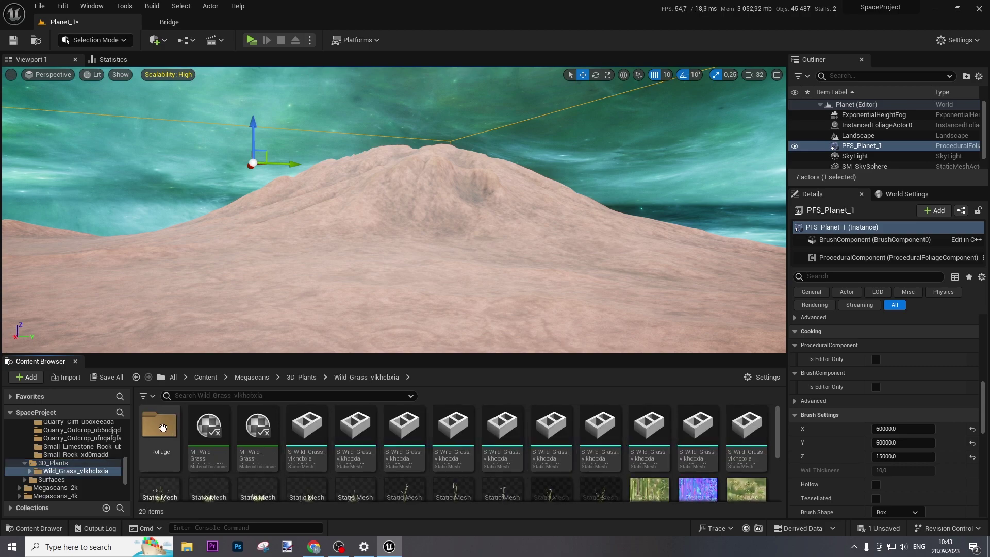
pyautogui.scroll(-2, 438, 463)
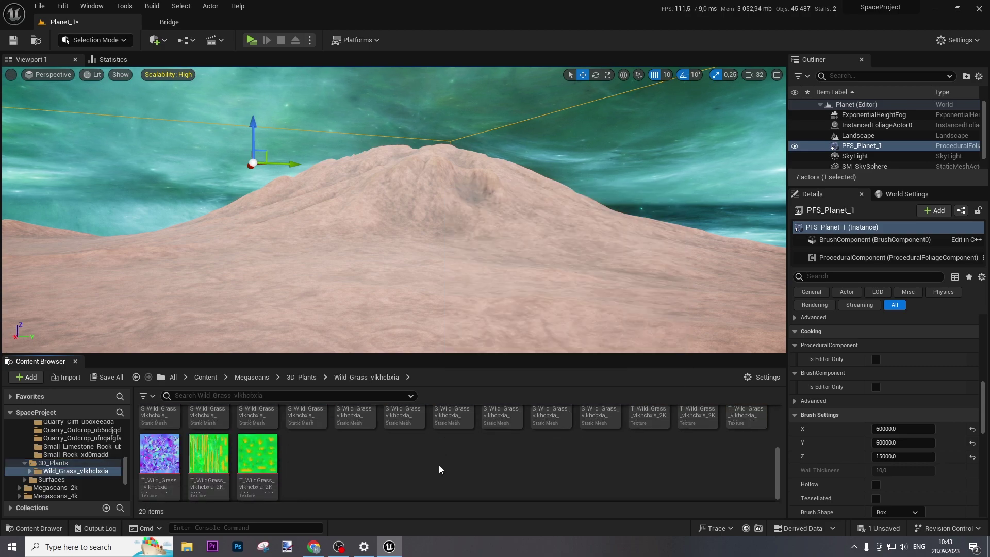
pyautogui.scroll(3, 428, 474)
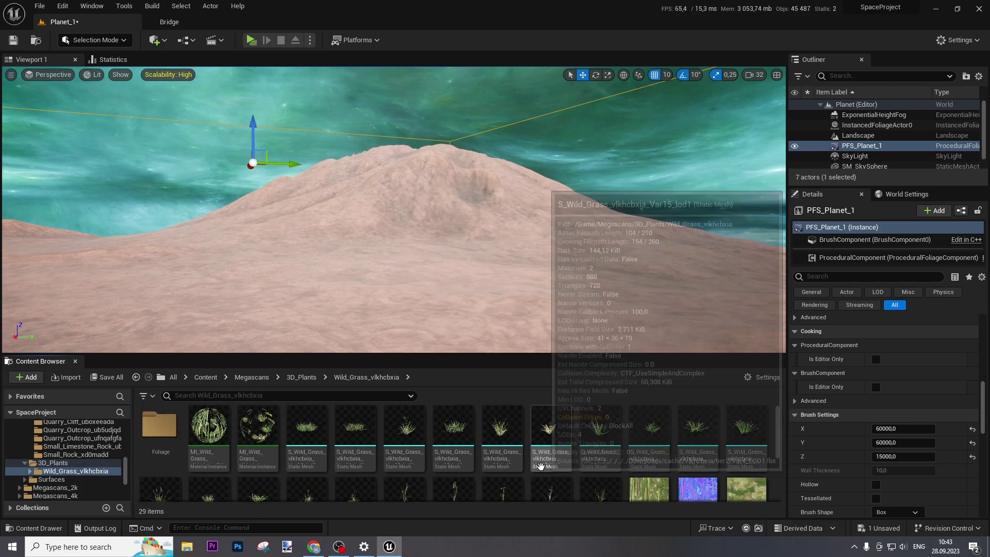
pyautogui.scroll(-2, 587, 472)
pyautogui.scroll(-3, 681, 484)
pyautogui.scroll(5, 615, 471)
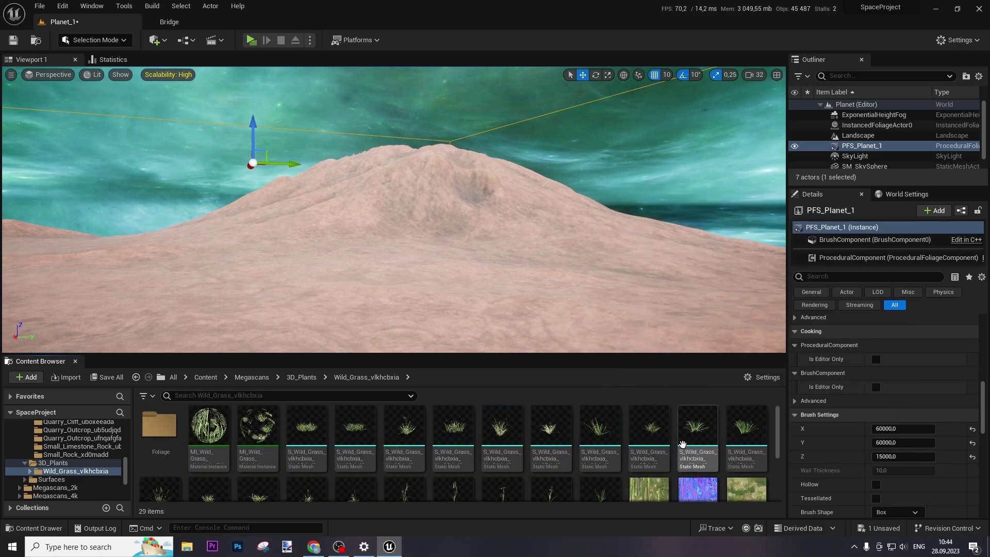
# Step: Open the first Wild Grass mesh's MI_Wild_Grass_vlkhcbxia_2K material, enable its Color Overlay and open the overlay color for editing
pyautogui.doubleClick(318, 427)
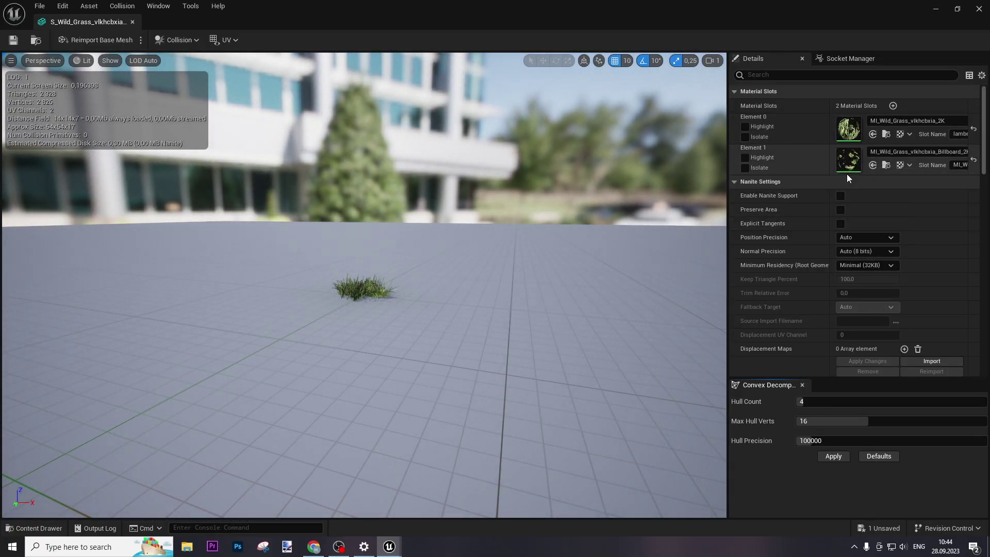
pyautogui.doubleClick(848, 133)
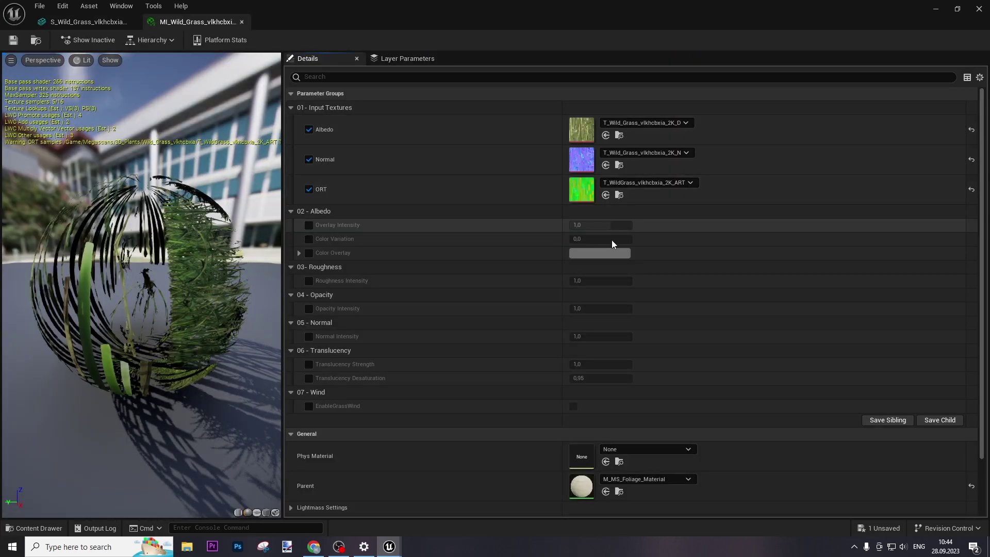
pyautogui.click(308, 254)
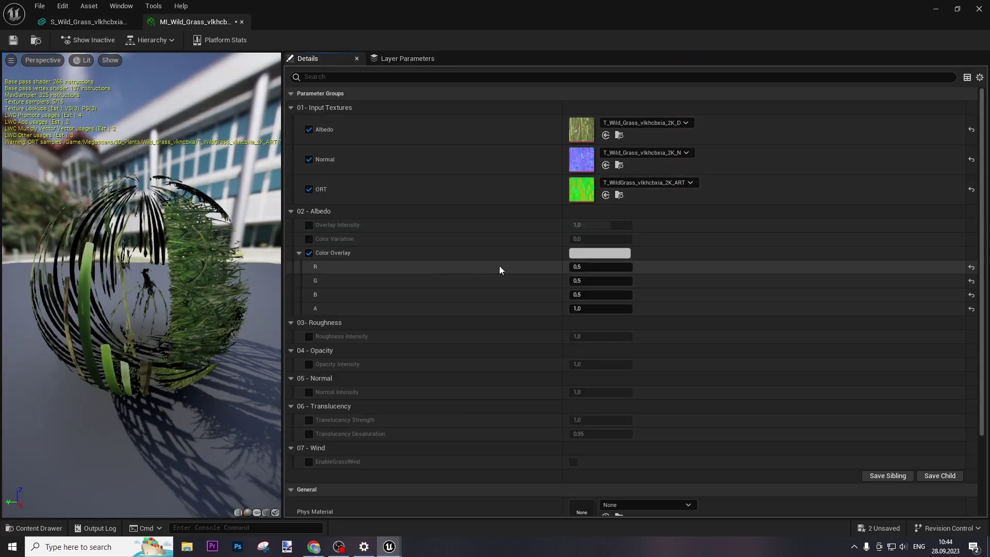
pyautogui.click(599, 253)
# Step: Try pink, violet, cyan-blue and purple tints for the grass material's Color Overlay
pyautogui.click(686, 313)
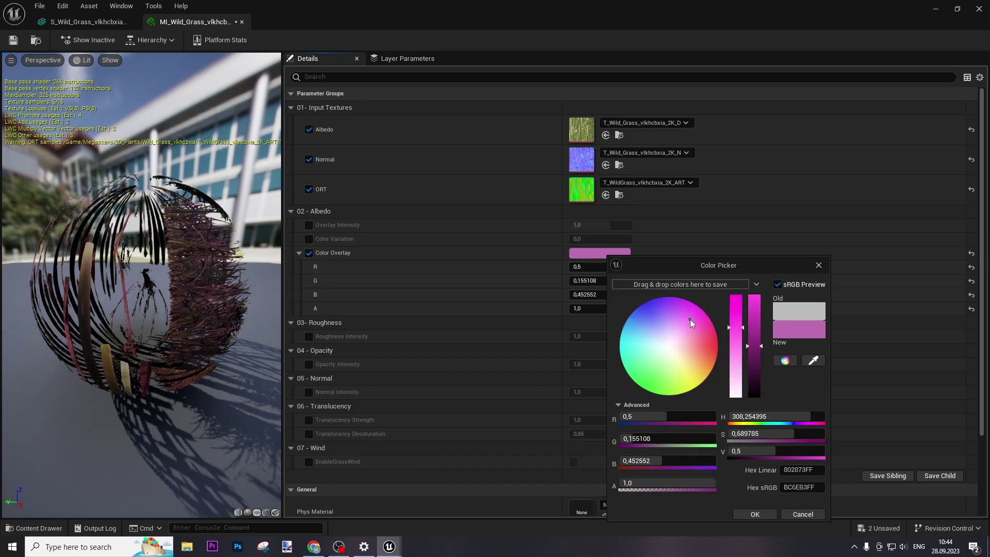
pyautogui.moveTo(683, 309)
pyautogui.mouseDown()
pyautogui.moveTo(706, 320)
pyautogui.moveTo(682, 303)
pyautogui.mouseUp()
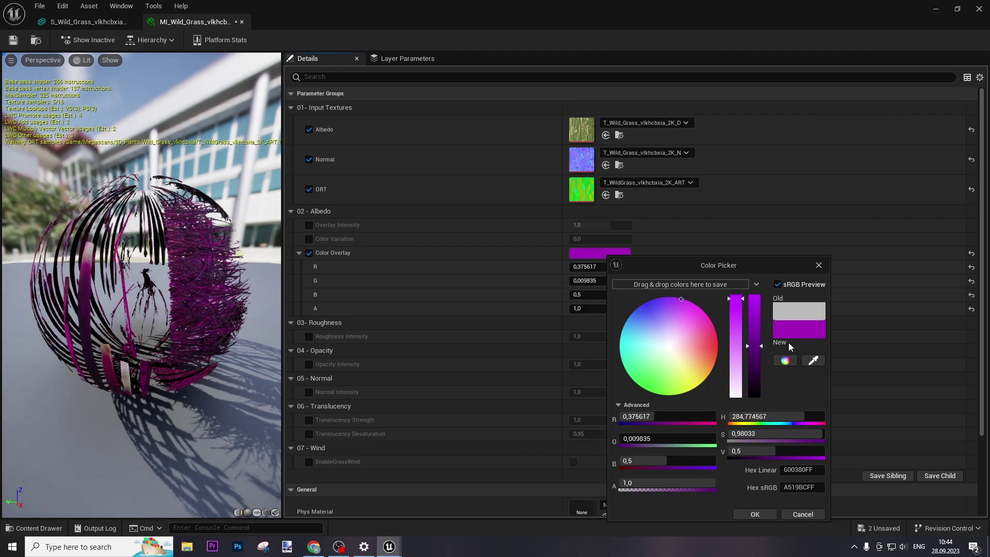
pyautogui.moveTo(655, 358)
pyautogui.mouseDown()
pyautogui.moveTo(644, 356)
pyautogui.moveTo(663, 382)
pyautogui.moveTo(722, 384)
pyautogui.moveTo(610, 327)
pyautogui.moveTo(631, 321)
pyautogui.mouseUp()
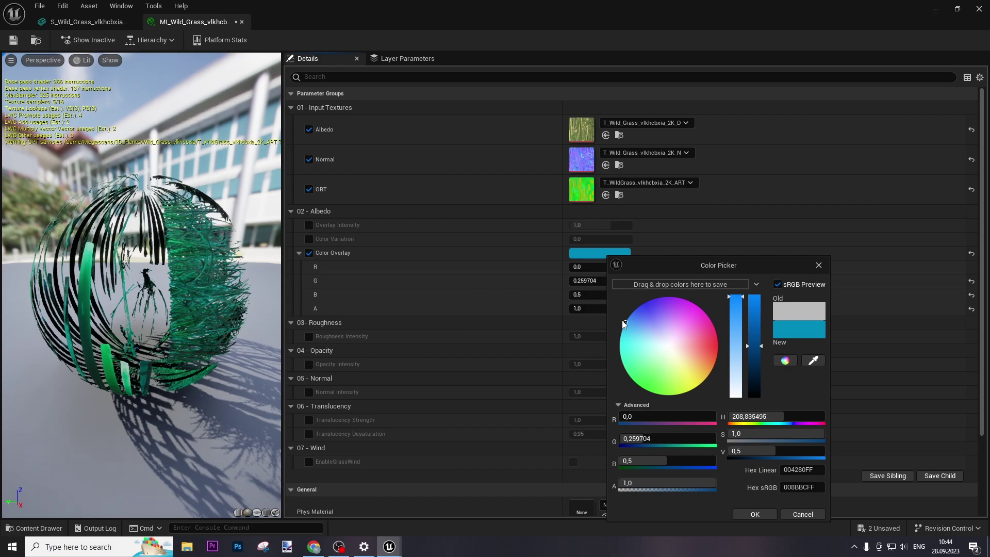
pyautogui.click(635, 314)
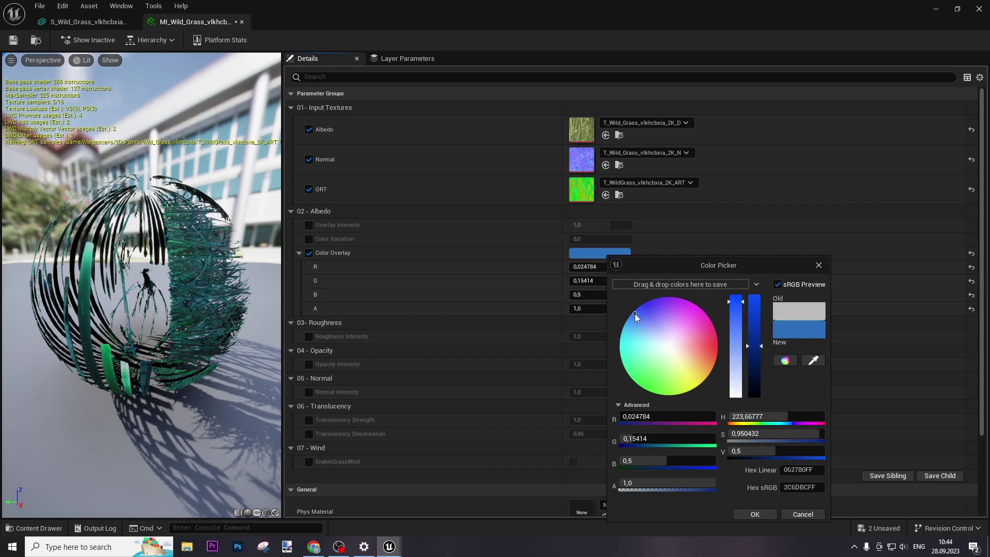
pyautogui.click(678, 304)
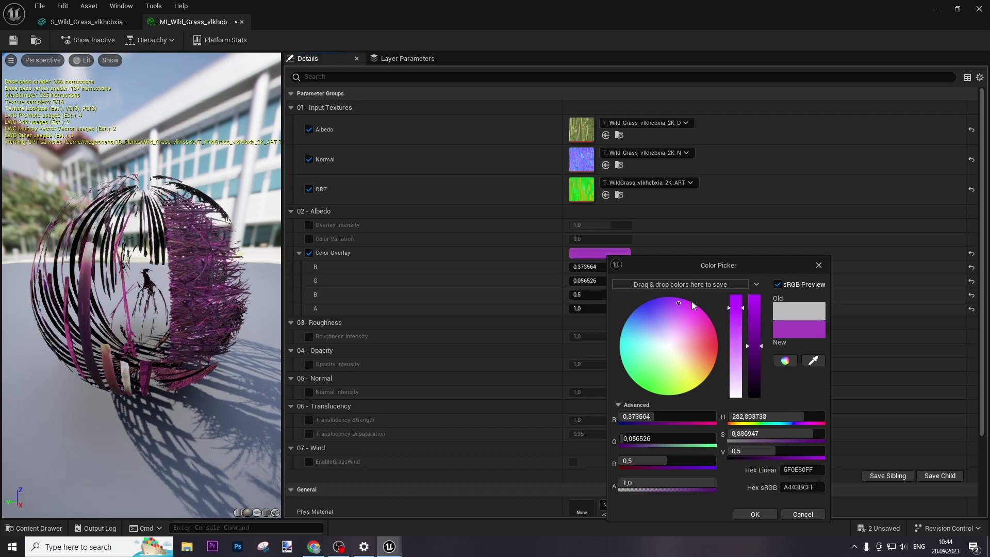
# Step: Set the Color Overlay to a soft purple, about hex sRGB B36DBCFF, then save and close the grass material
pyautogui.moveTo(688, 306)
pyautogui.mouseDown()
pyautogui.moveTo(676, 285)
pyautogui.moveTo(681, 312)
pyautogui.mouseUp()
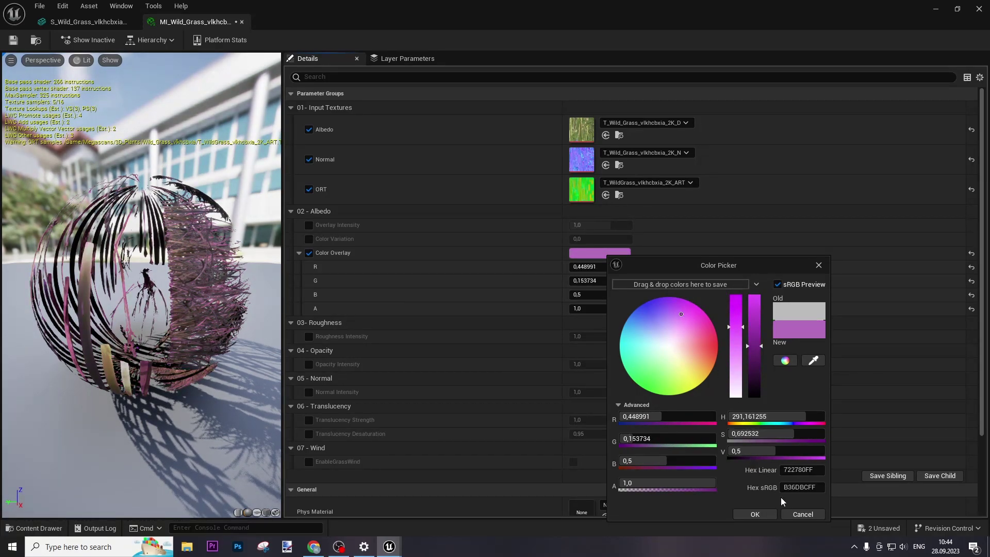
pyautogui.click(755, 515)
pyautogui.click(13, 40)
pyautogui.click(241, 22)
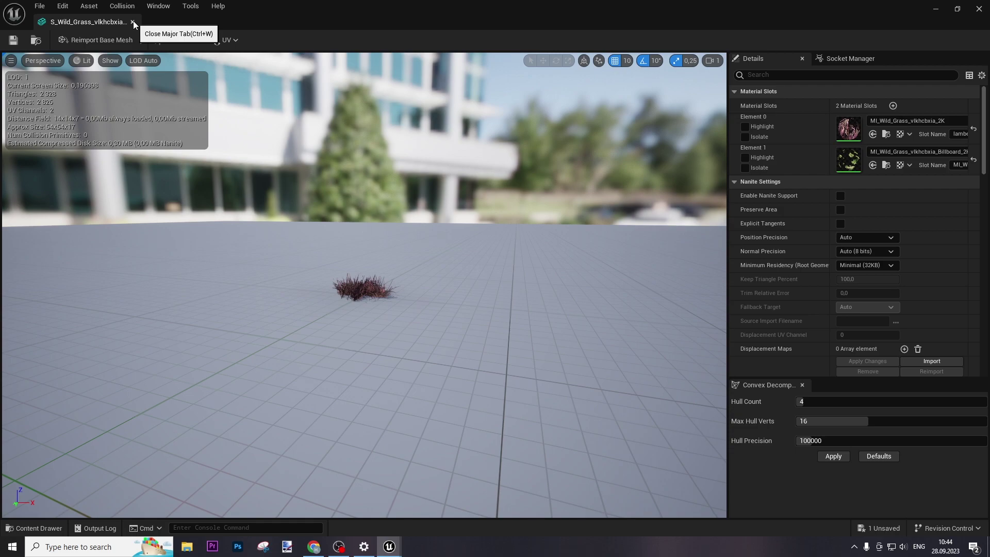
# Step: Enable Nanite support on the Wild Grass mesh, apply the changes and close the mesh editor
pyautogui.click(840, 197)
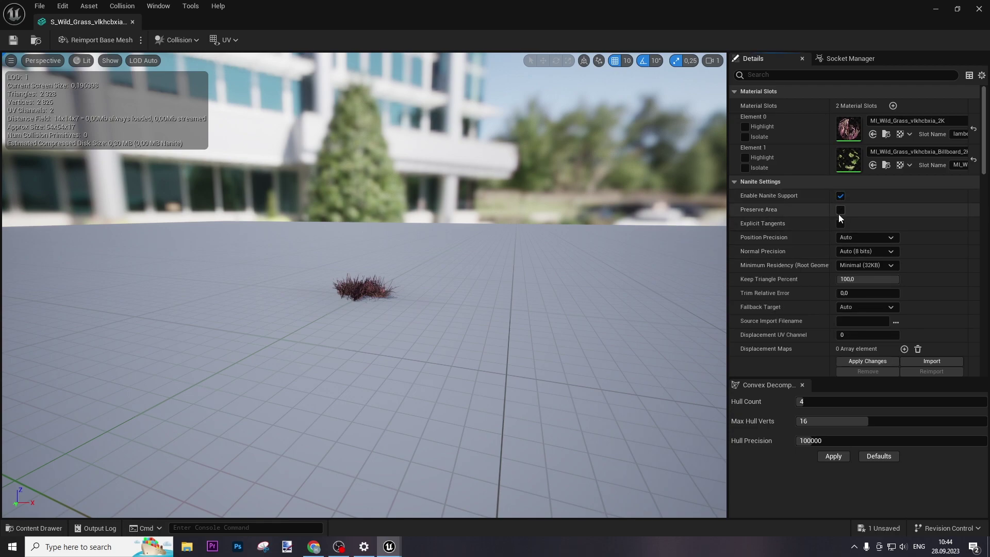
pyautogui.click(865, 364)
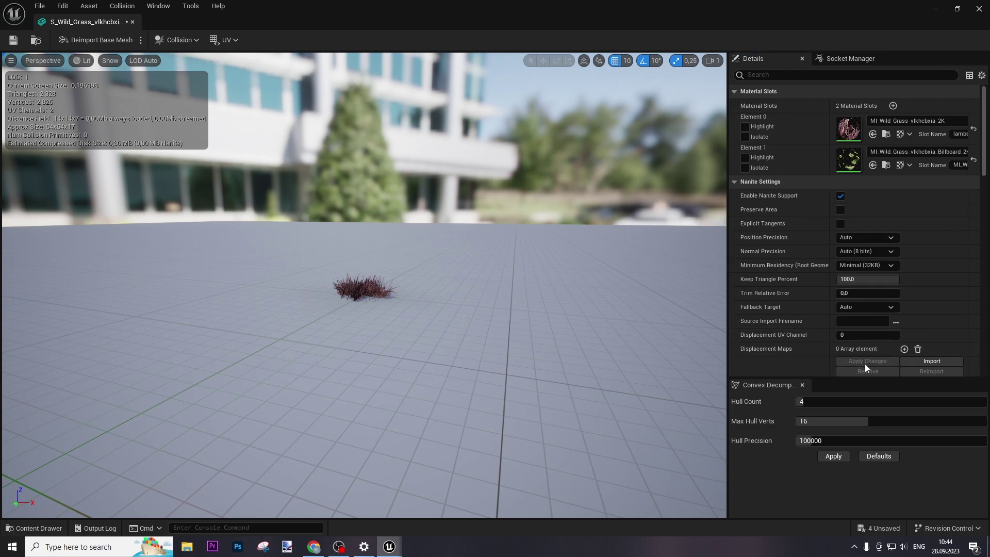
pyautogui.click(132, 22)
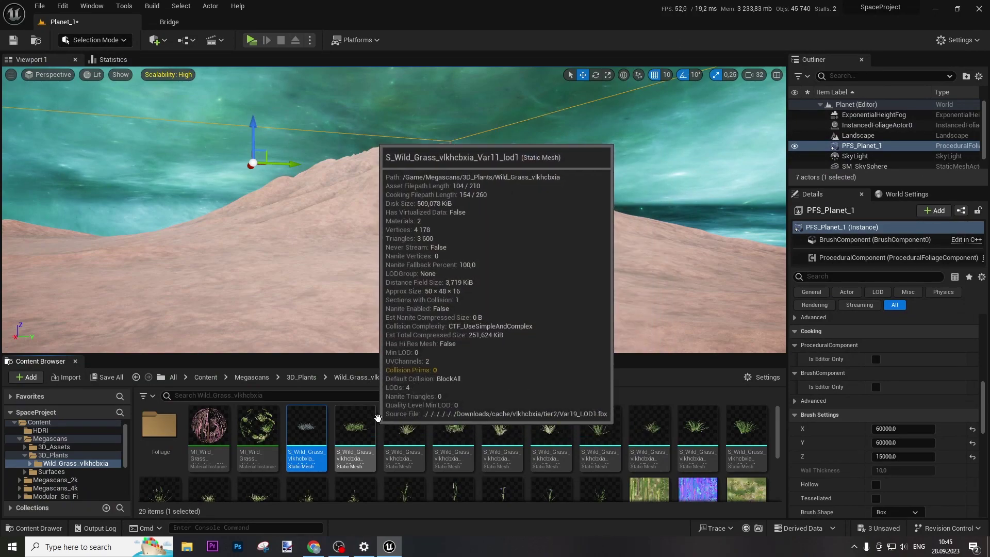
# Step: Enable Nanite support on the S_Wild_Grass_vlkhcbxia_Var11_lod1 mesh, apply the changes, then save and close the mesh editor
pyautogui.doubleClick(359, 429)
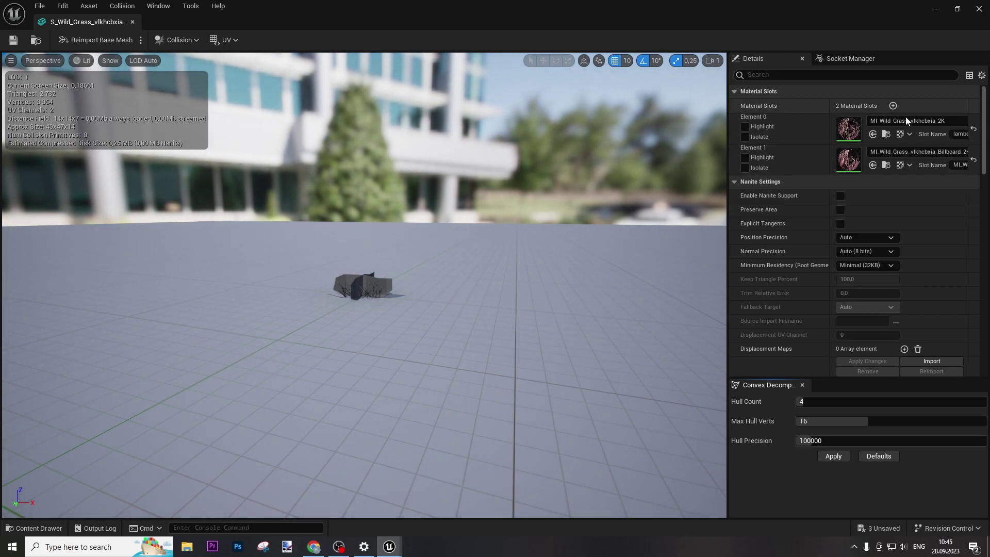
pyautogui.click(840, 195)
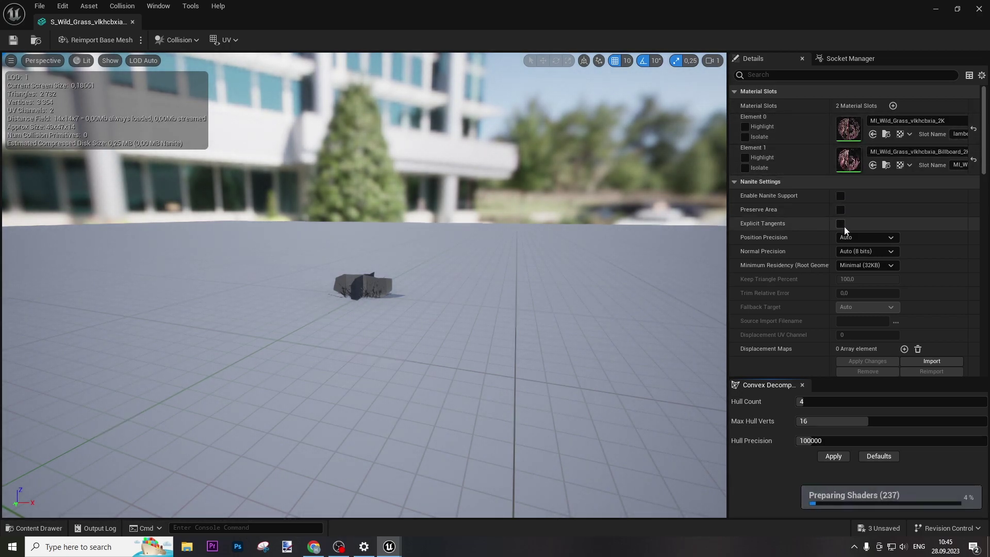
pyautogui.click(852, 363)
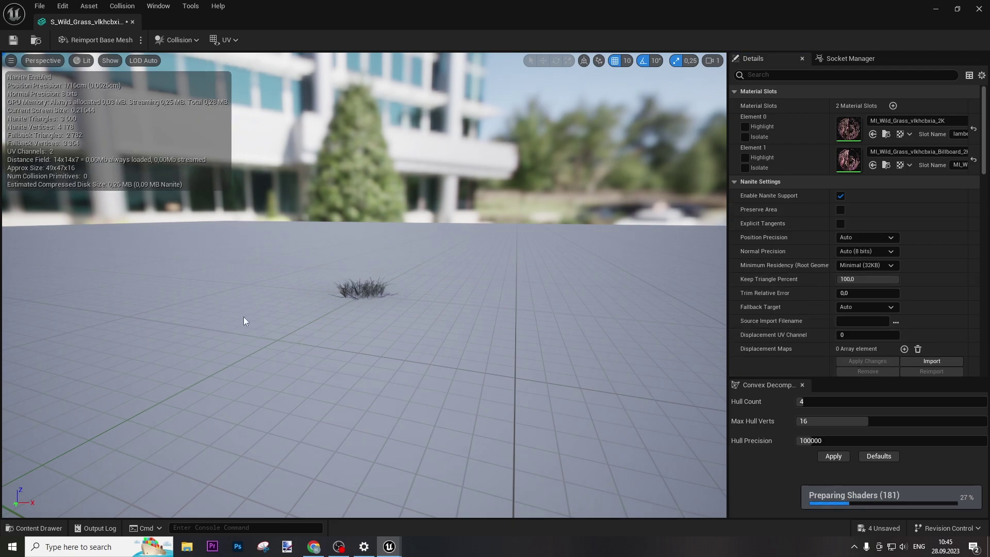
pyautogui.click(14, 40)
pyautogui.click(132, 21)
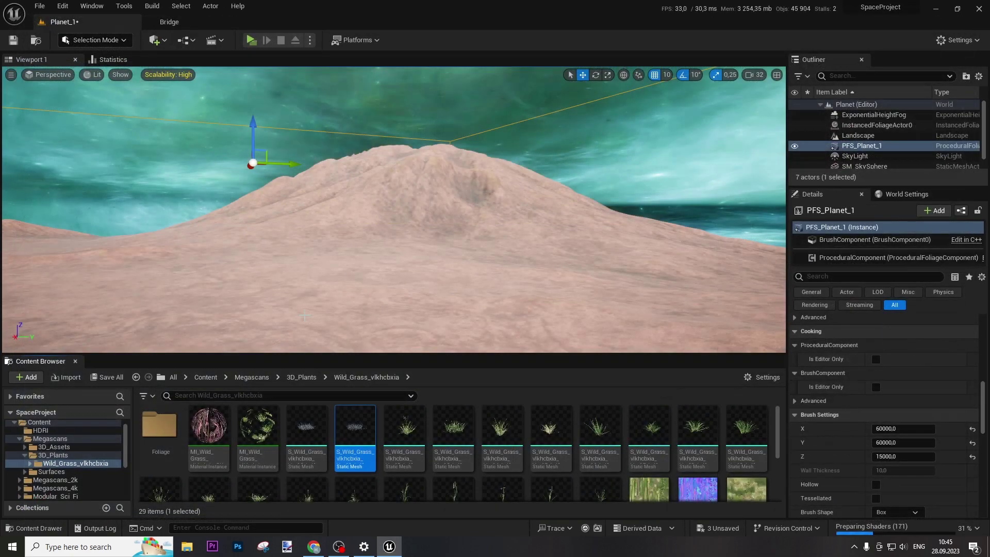
# Step: Look through the wild grass meshes, then reopen the Wild_Grass_vlkhcbxia folder from 3D_Plants to refresh its thumbnails
pyautogui.scroll(-1, 592, 448)
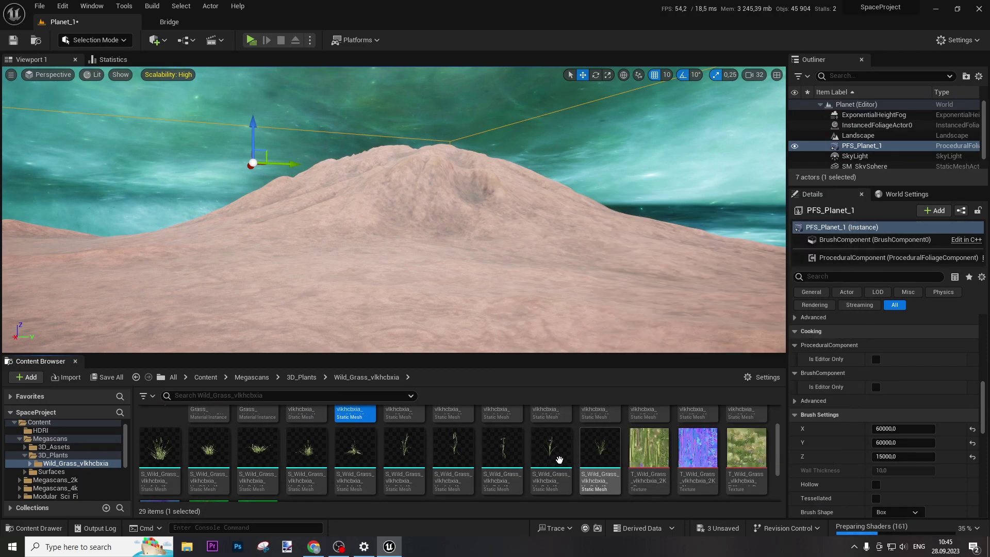
pyautogui.scroll(1, 576, 446)
pyautogui.scroll(1, 576, 446)
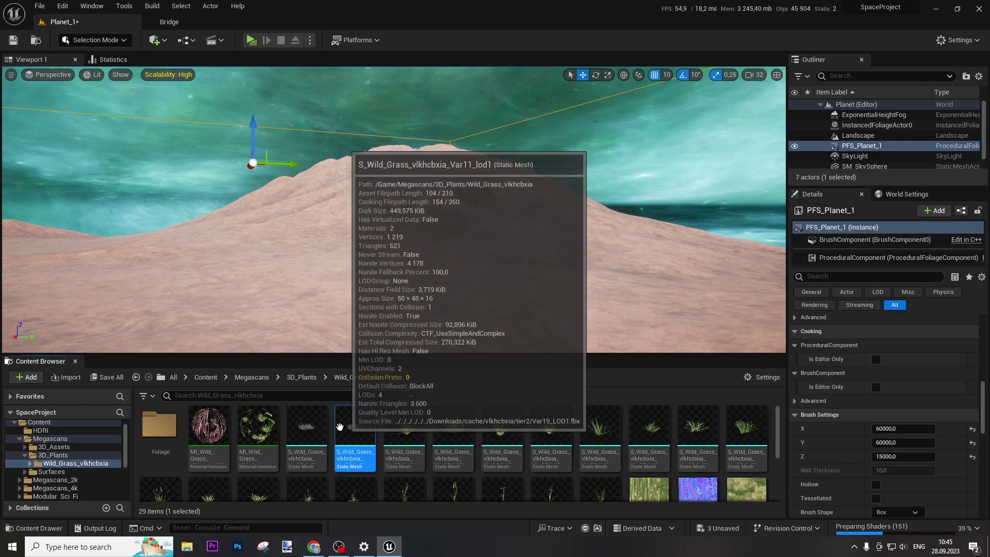
pyautogui.click(306, 378)
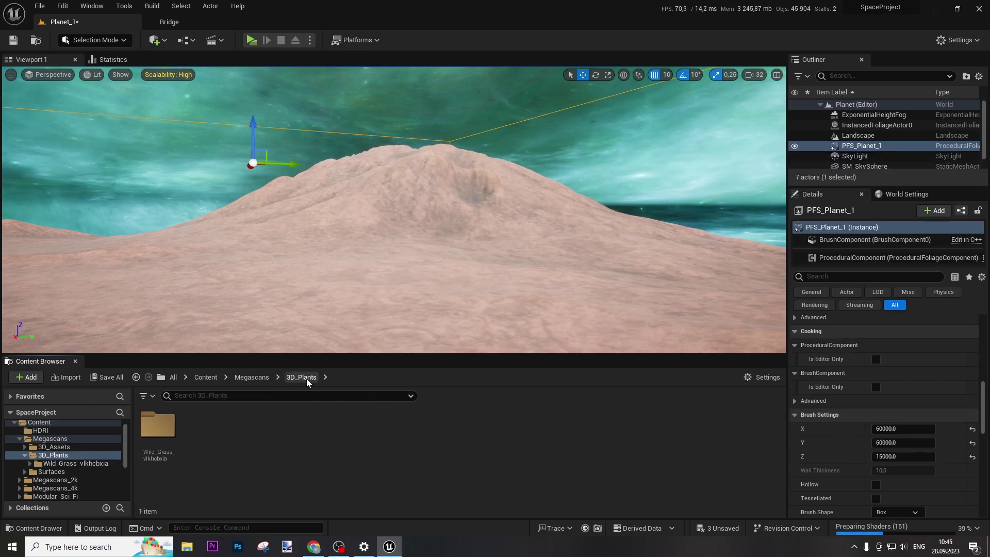
pyautogui.click(165, 425)
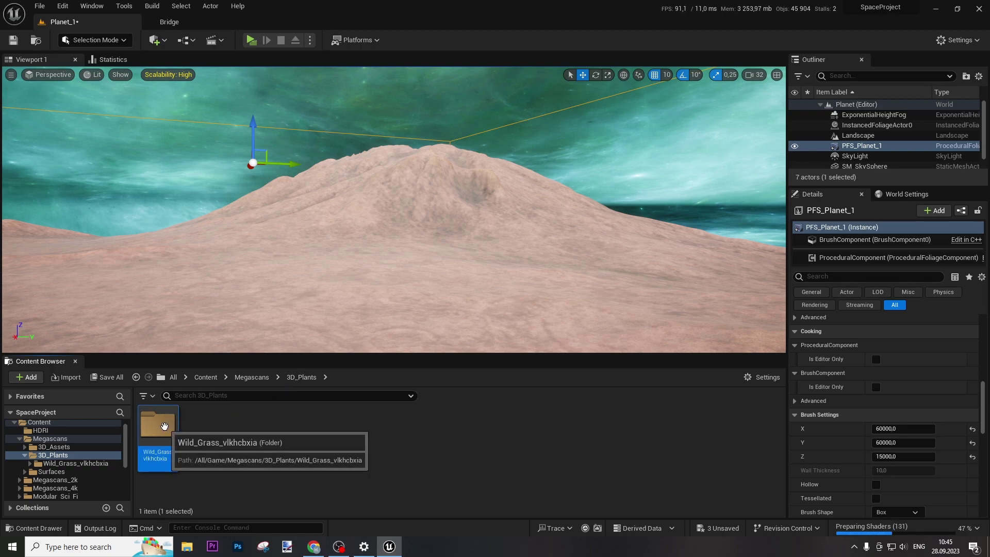
pyautogui.doubleClick(164, 426)
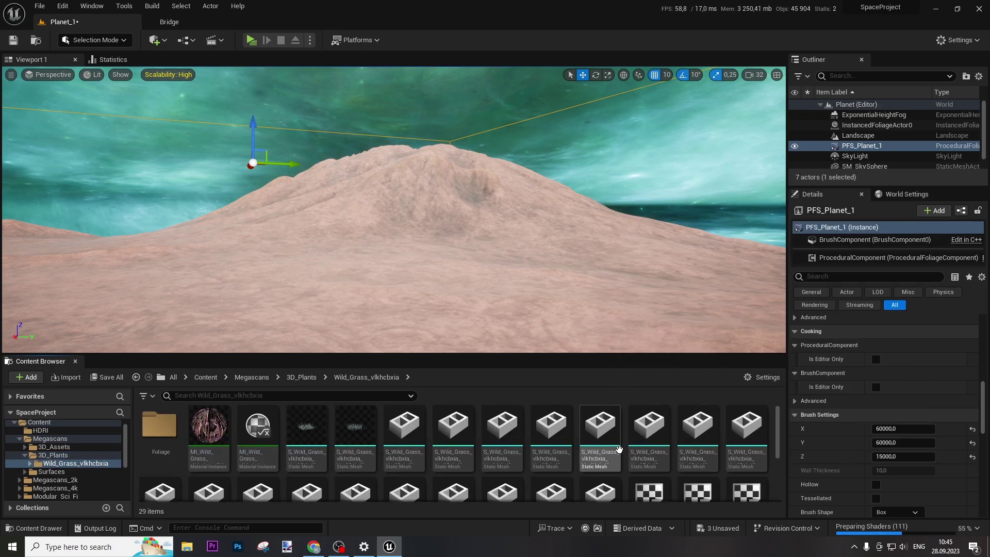
# Step: Enable Nanite support on the first thin-stalk Wild Grass mesh in the second row, apply the changes, save and close it
pyautogui.scroll(-2, 557, 459)
pyautogui.doubleClick(410, 466)
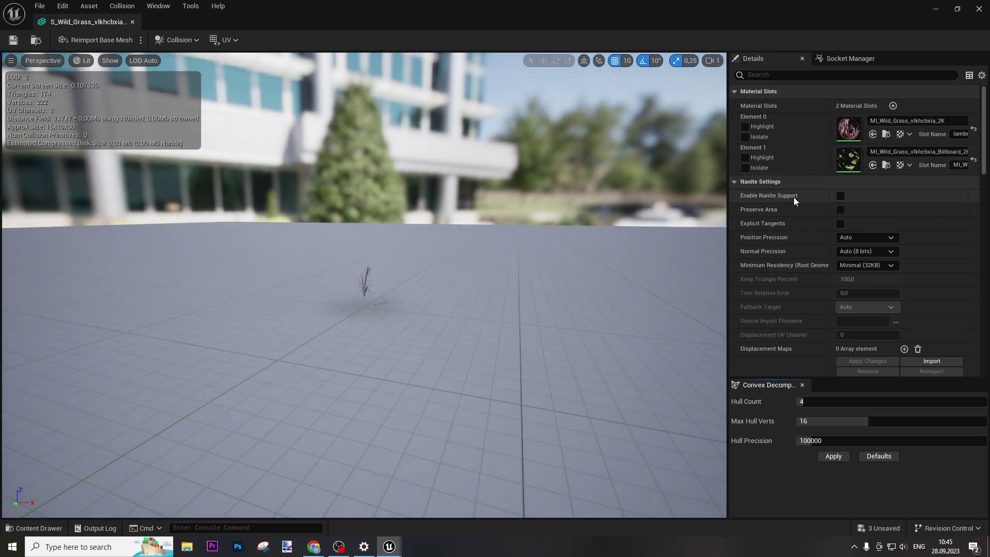
pyautogui.moveTo(386, 287); pyautogui.dragTo(385, 330)
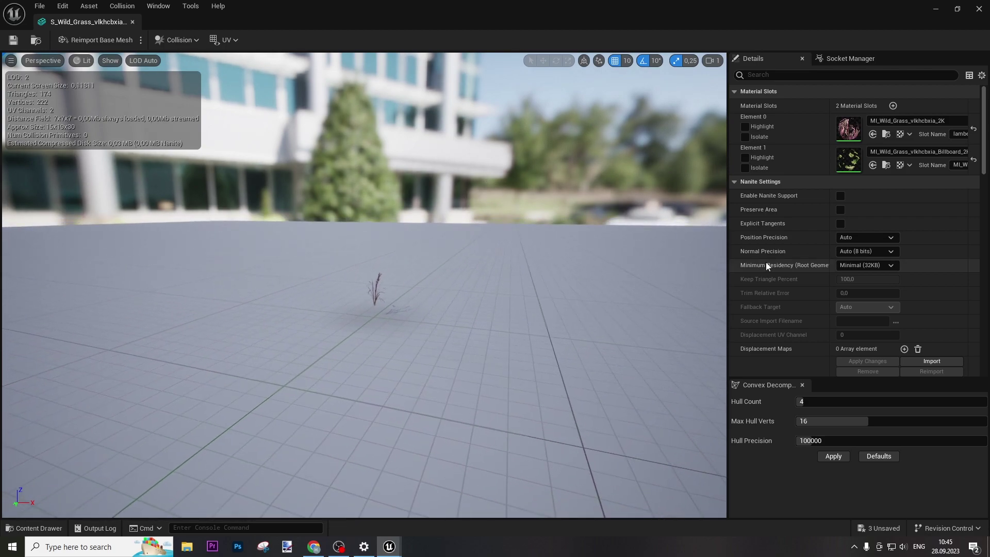
pyautogui.click(839, 195)
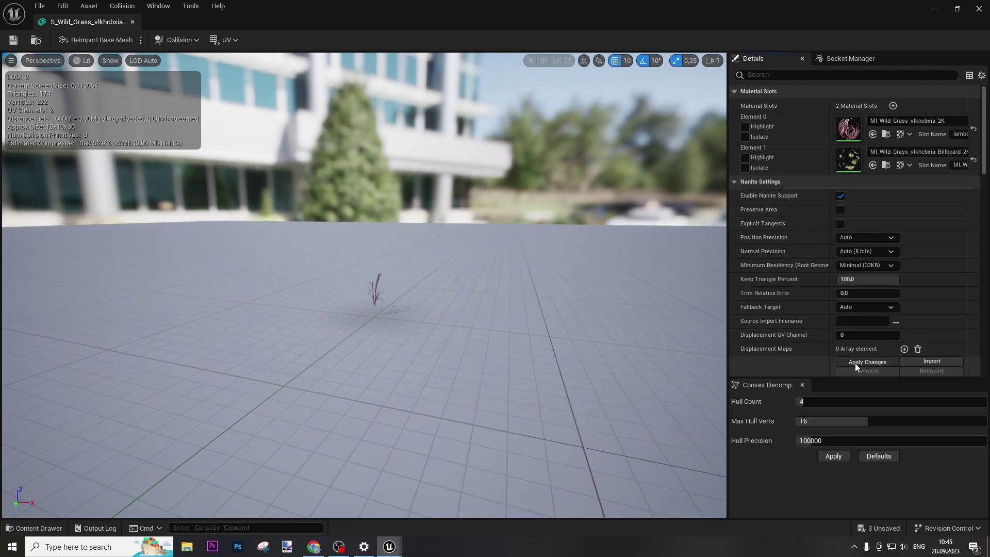
pyautogui.click(12, 42)
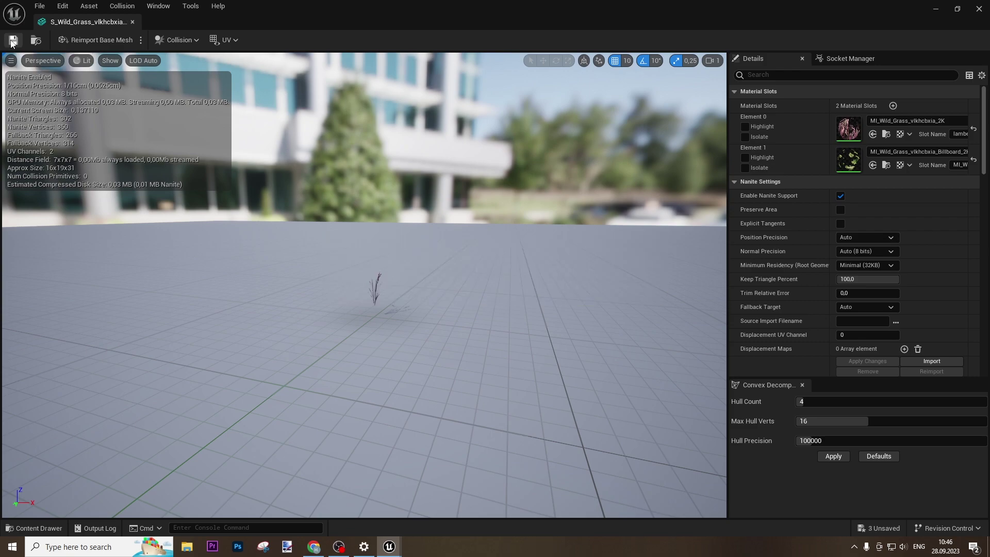
pyautogui.click(134, 23)
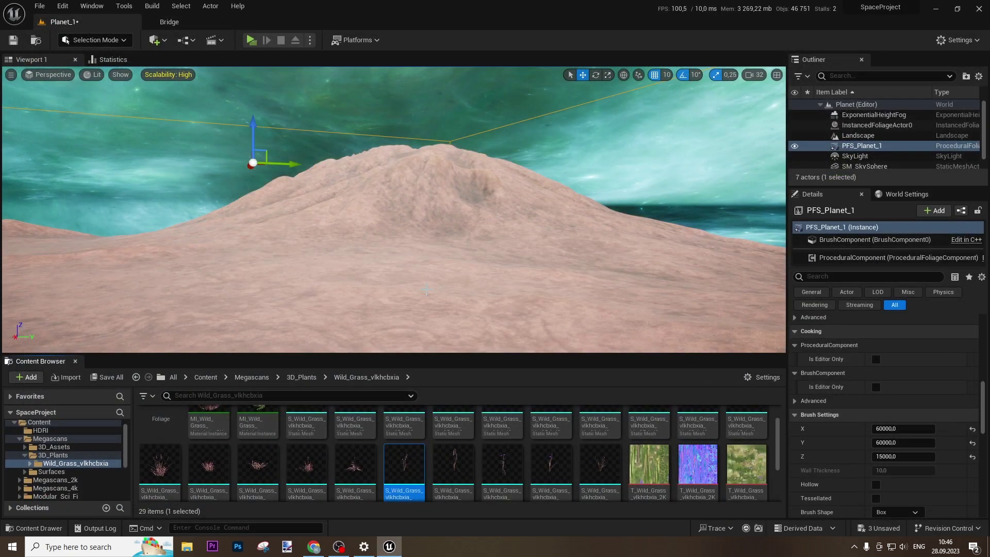
# Step: Open the M_Master_Landscape material from the Space_Project/Maps/Landscape_Material folder
pyautogui.click(206, 378)
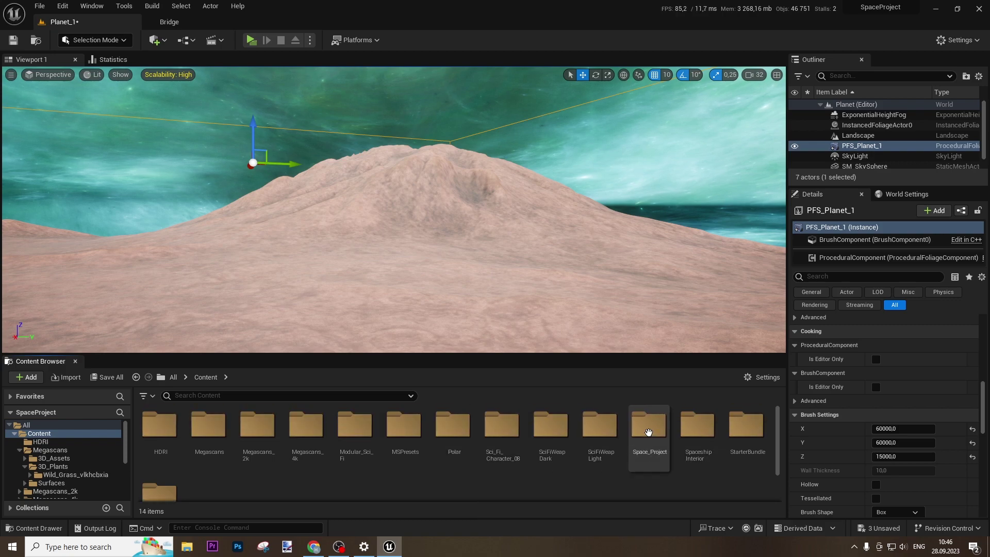
pyautogui.doubleClick(648, 433)
pyautogui.doubleClick(163, 433)
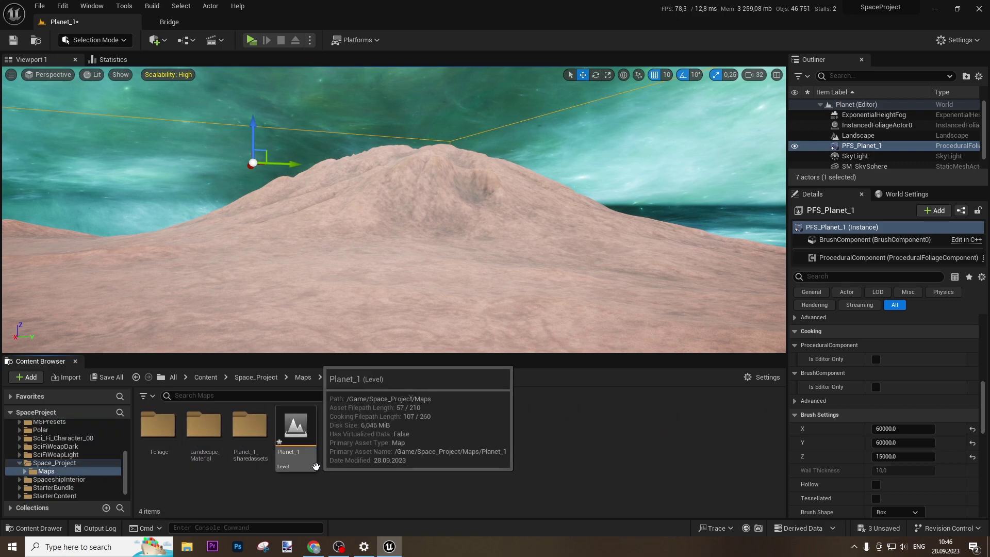
pyautogui.doubleClick(203, 427)
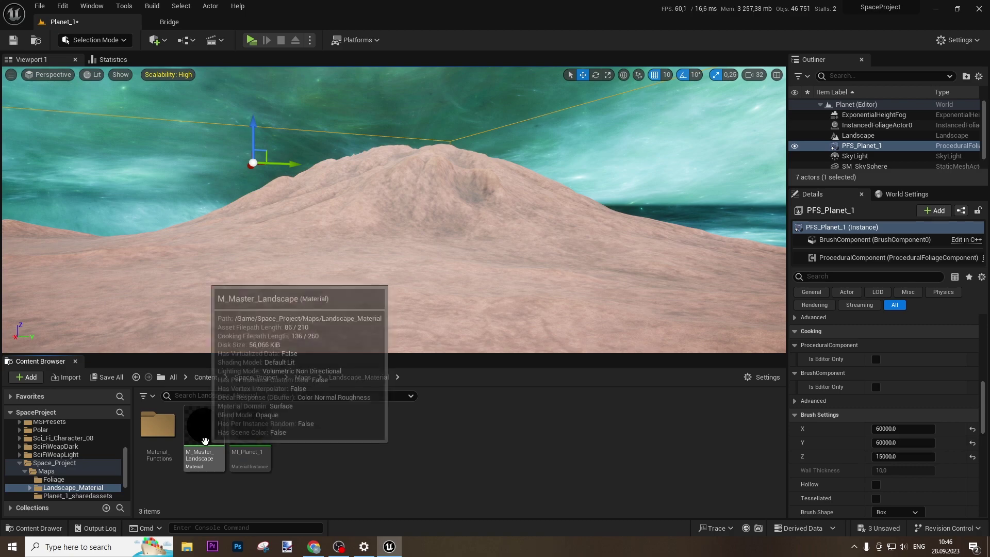
pyautogui.click(196, 428)
pyautogui.doubleClick(197, 429)
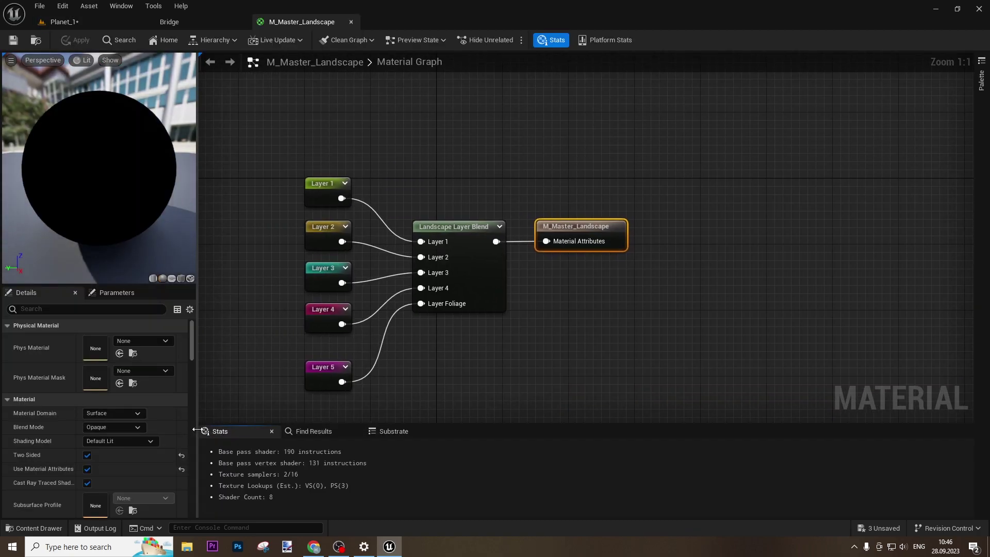
# Step: Add a LandscapeGrassOutput node in an empty area of the M_Master_Landscape material graph
pyautogui.scroll(-5, 579, 308)
pyautogui.scroll(6, 519, 253)
pyautogui.rightClick(518, 249)
pyautogui.write('landscape gras')
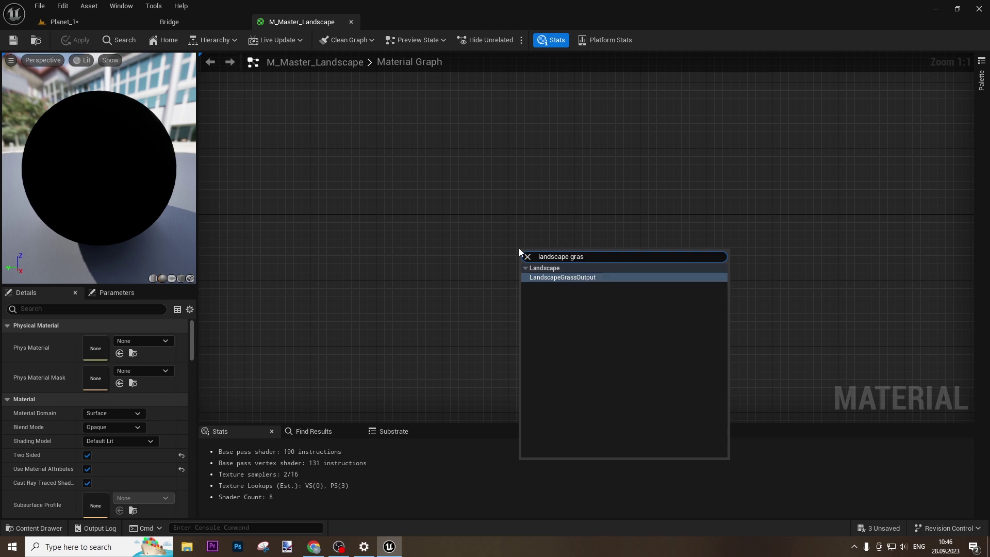
pyautogui.press('Return')
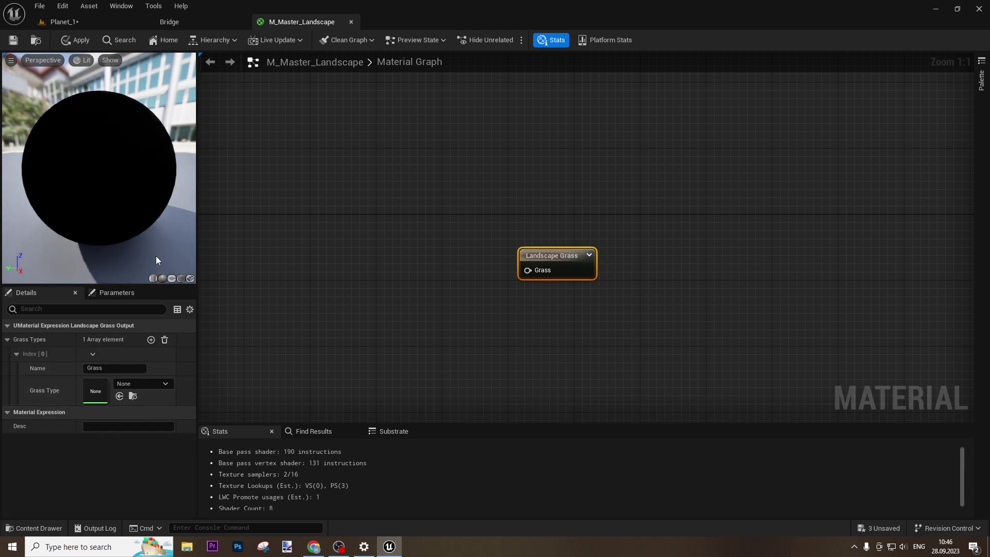
# Step: Create a Landscape Grass Type asset named LGT_Planet_1 in the Space_Project/Maps/Foliage folder
pyautogui.click(74, 23)
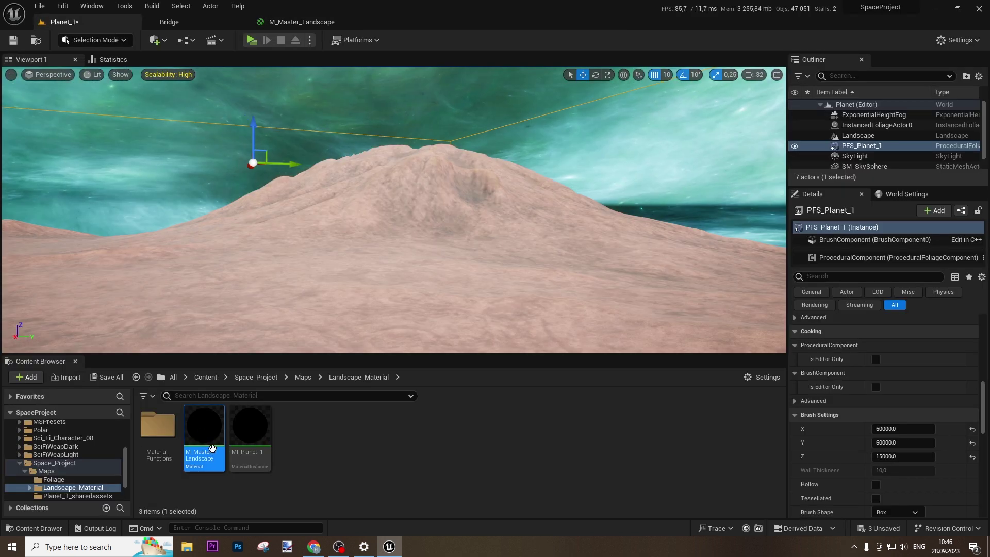
pyautogui.click(308, 445)
pyautogui.click(303, 377)
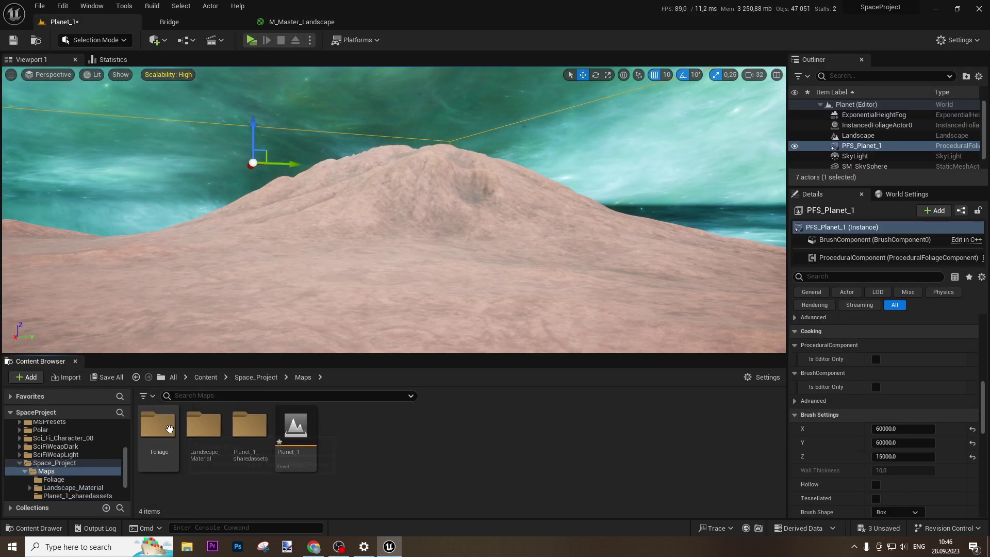
pyautogui.doubleClick(159, 425)
pyautogui.rightClick(231, 434)
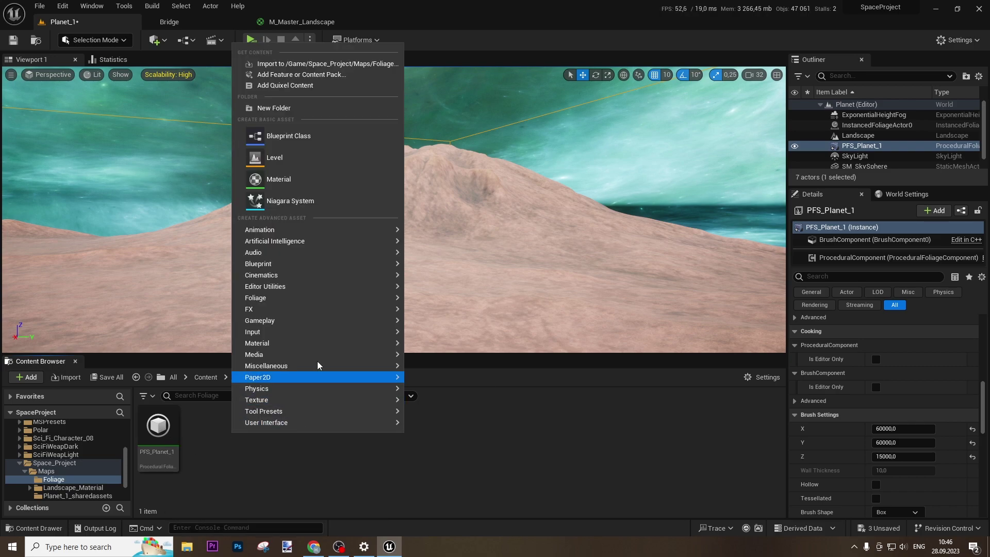
pyautogui.moveTo(271, 311)
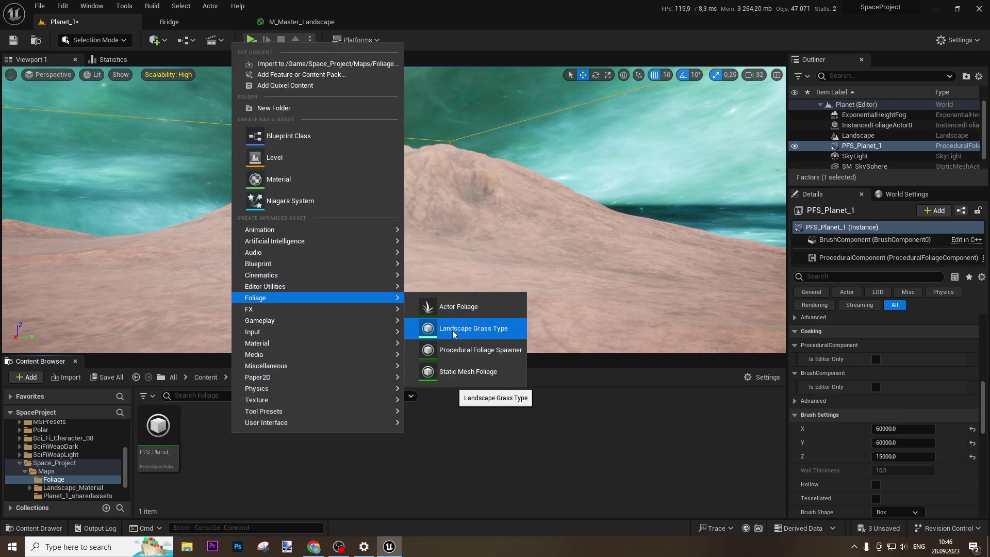
pyautogui.click(453, 330)
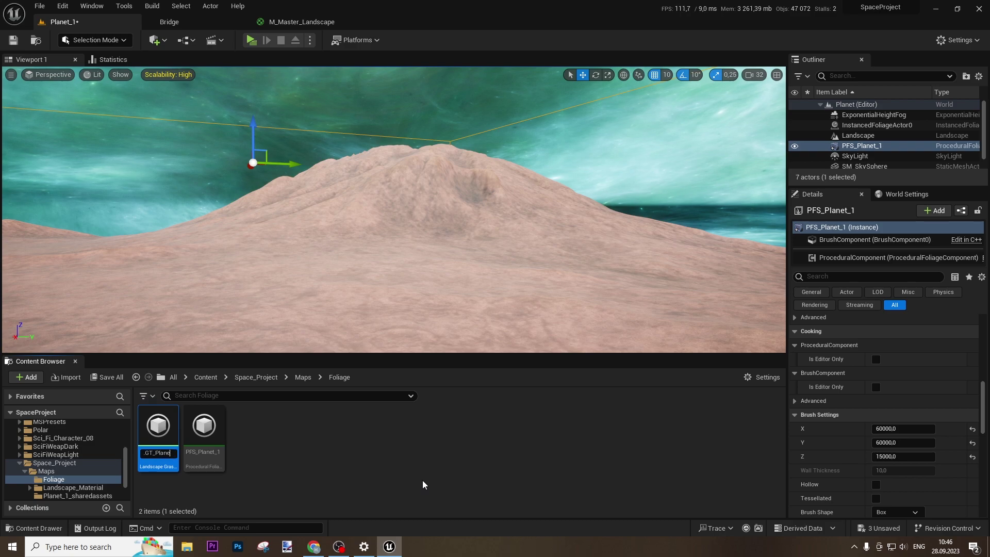
pyautogui.press('Return')
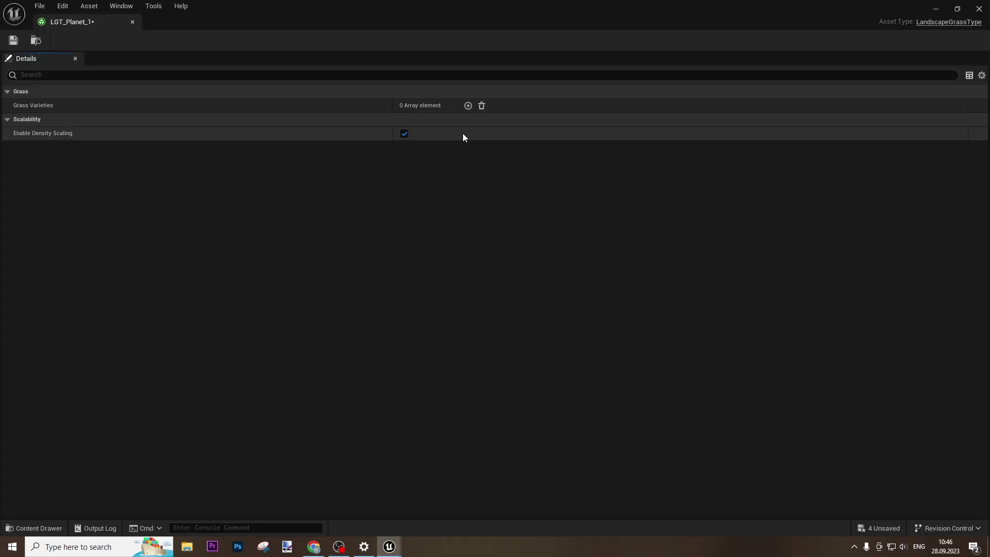
# Step: Add three Grass Varieties elements to LGT_Planet_1, expand the first one and dock the asset's editor in the main window
pyautogui.click(468, 106)
pyautogui.click(468, 106)
pyautogui.click(468, 106)
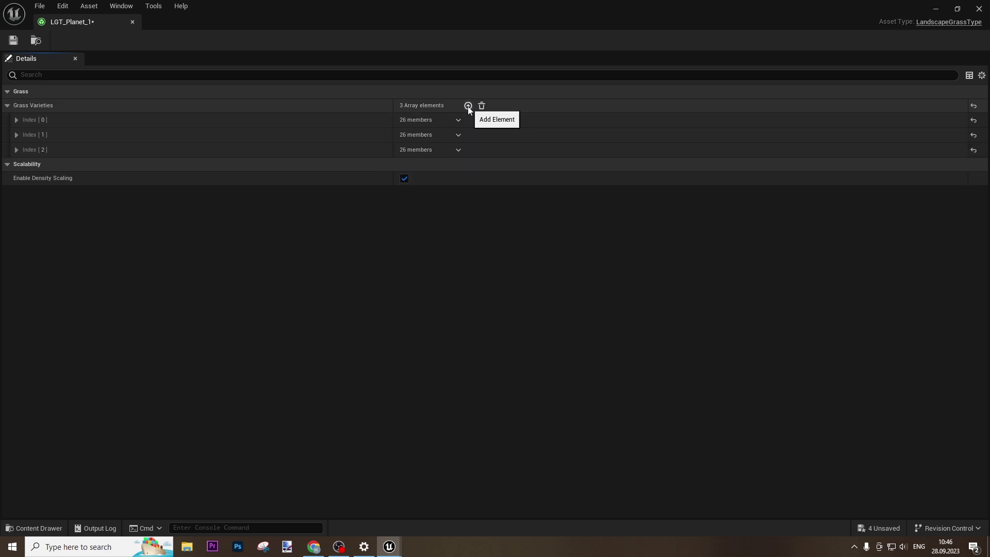
pyautogui.click(16, 120)
pyautogui.moveTo(71, 23); pyautogui.dragTo(286, 21)
# Step: Return to the Planet_1 level and browse the Megascans_4k/3D_Asset folder for suitable meshes
pyautogui.click(77, 22)
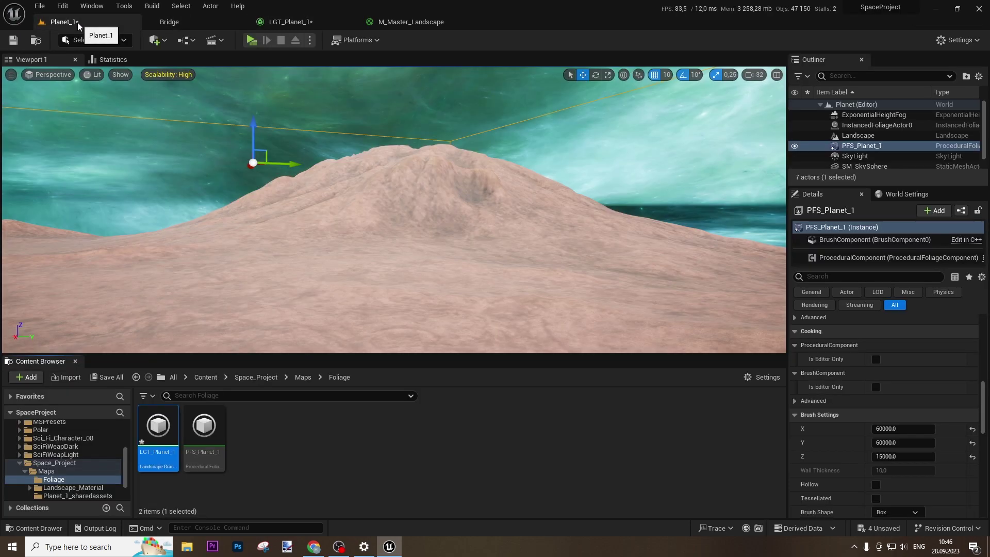
pyautogui.click(253, 377)
pyautogui.click(206, 378)
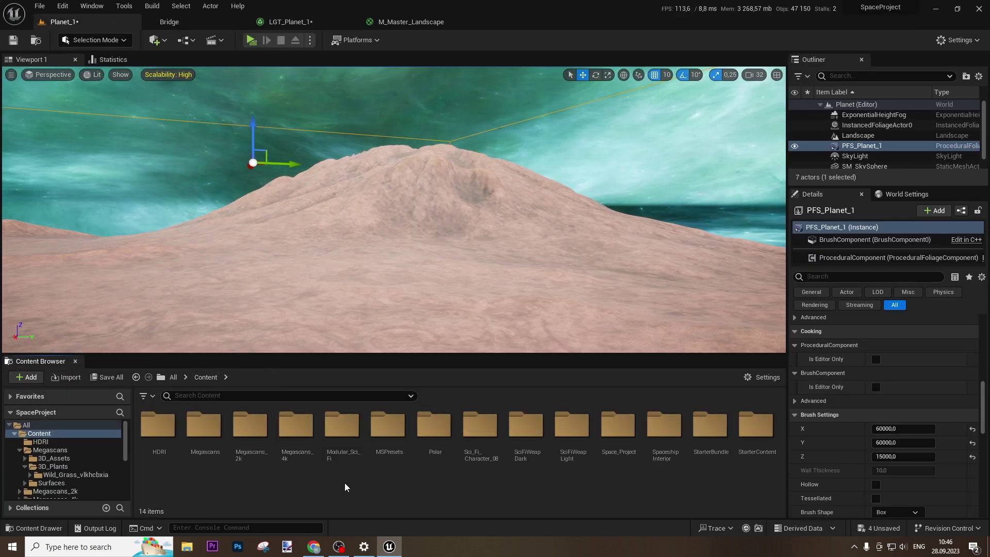
pyautogui.doubleClick(296, 427)
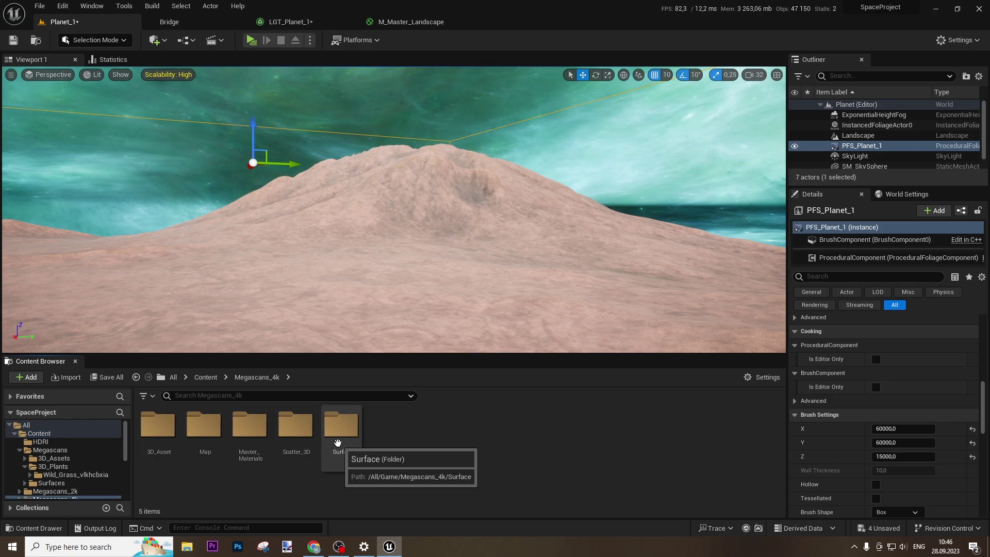
pyautogui.doubleClick(158, 427)
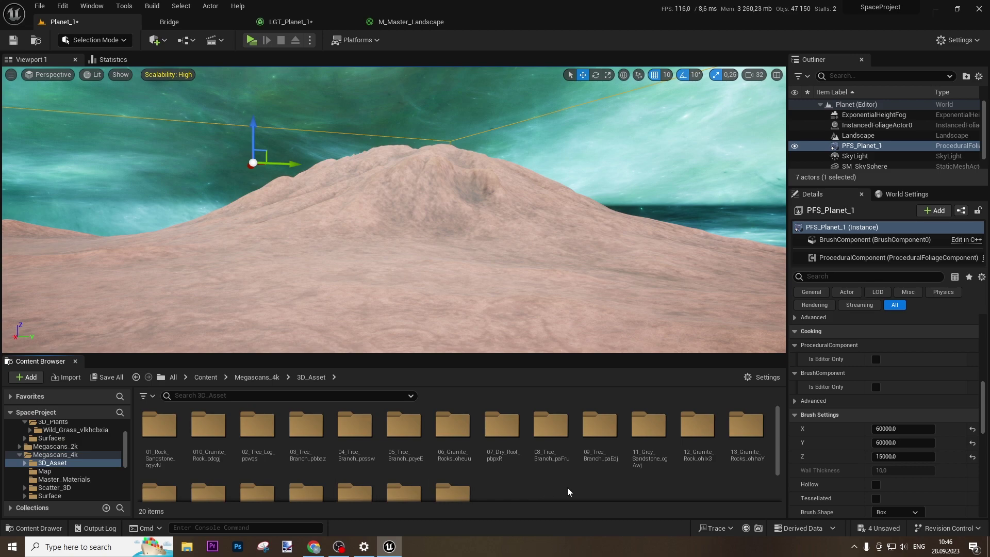
pyautogui.scroll(-2, 559, 487)
pyautogui.scroll(2, 558, 483)
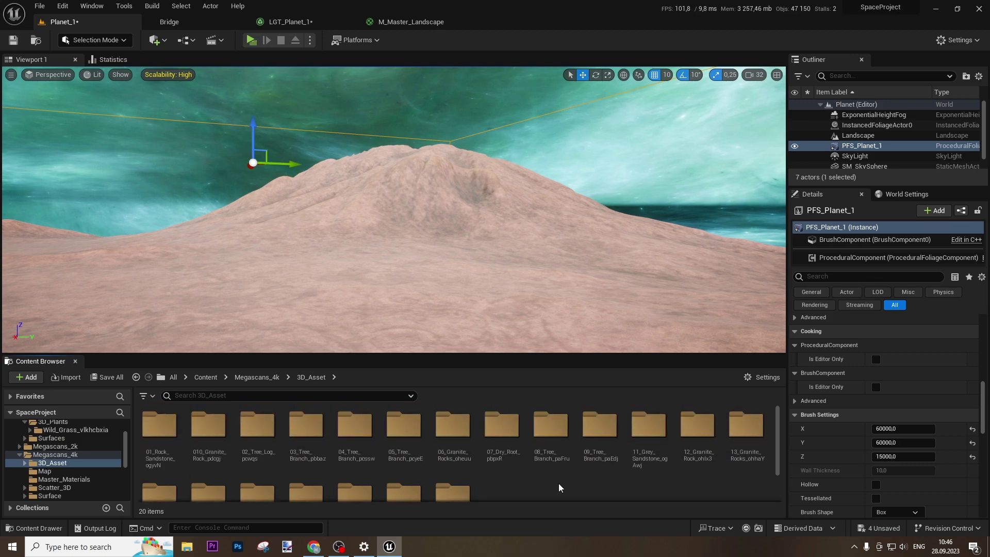
# Step: Open the Wild_Grass_vlkhcbxia folder under Content/Megascans/3D_Plants
pyautogui.click(258, 378)
pyautogui.click(206, 378)
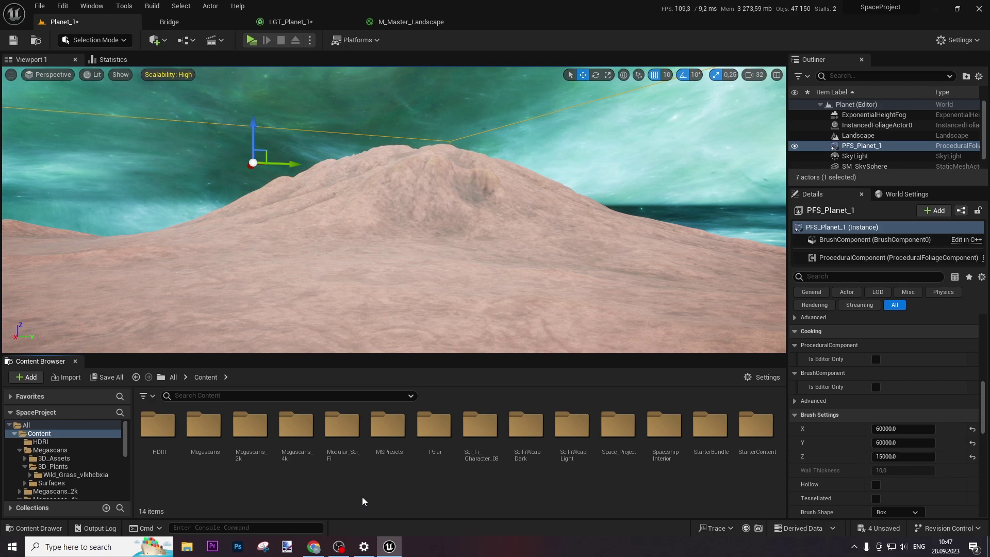
pyautogui.doubleClick(203, 426)
pyautogui.click(192, 428)
pyautogui.doubleClick(193, 428)
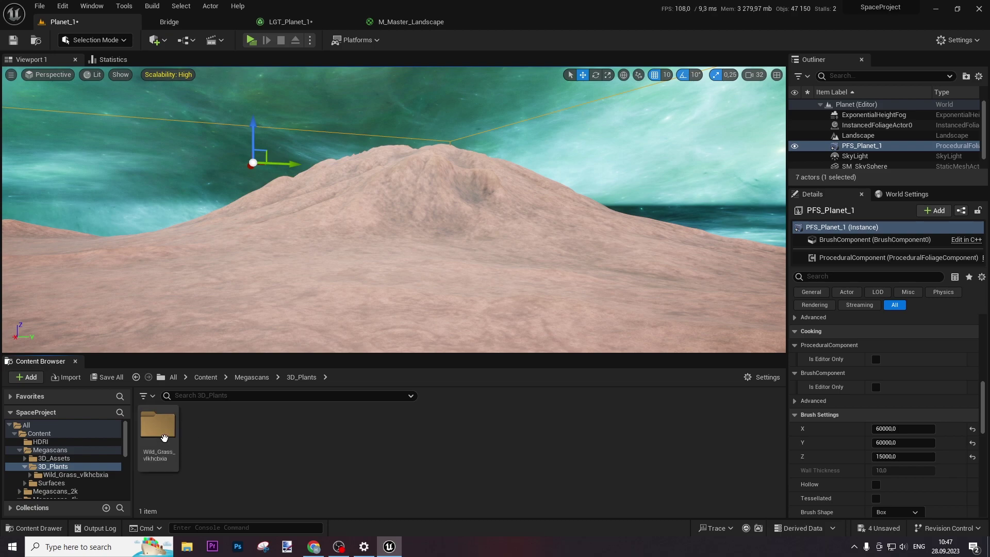
pyautogui.doubleClick(158, 426)
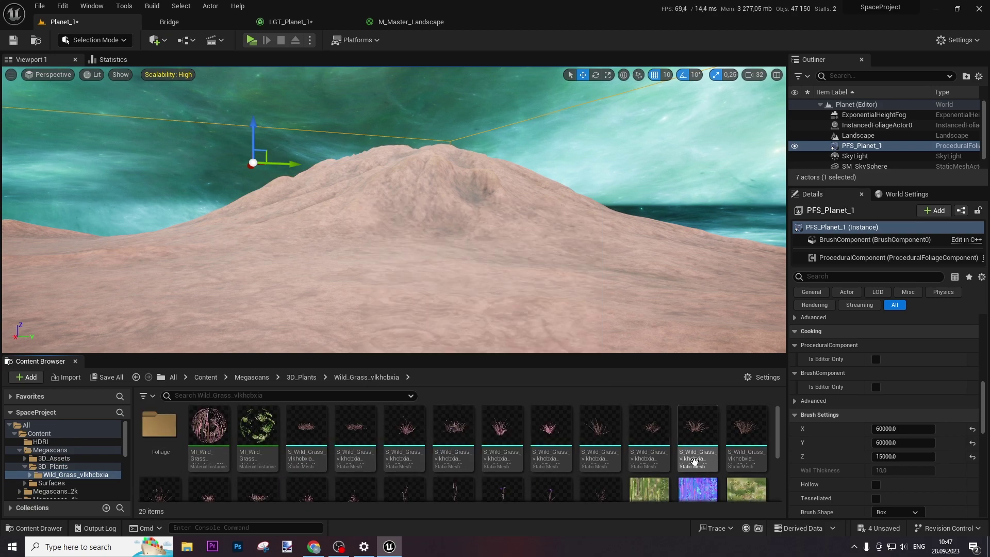
# Step: Assign the S_Wild_Grass_vlkhcbxia_Var10_lod1 mesh as the Grass Mesh of the first variety in LGT_Planet_1
pyautogui.click(303, 422)
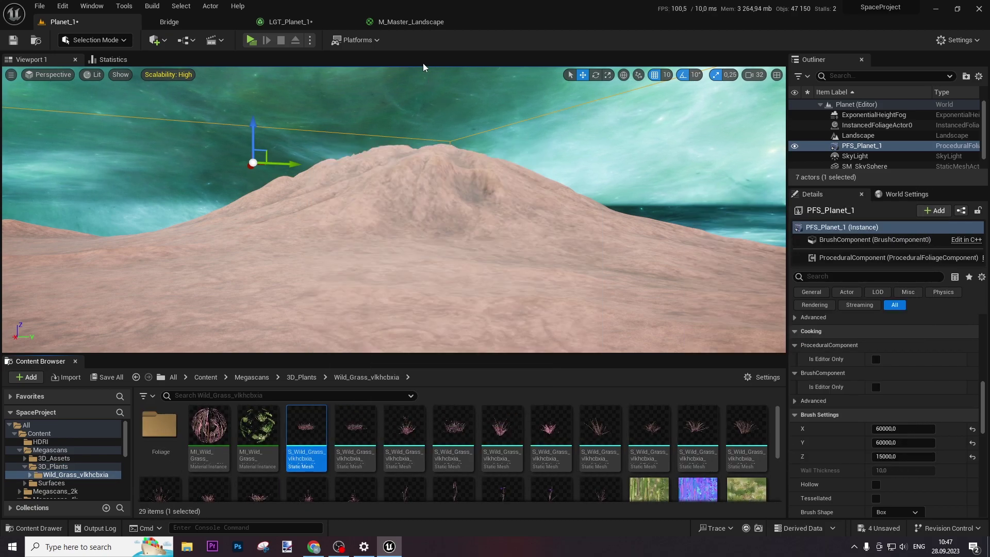
pyautogui.click(298, 23)
pyautogui.click(436, 148)
# Step: Assign the S_Wild_Grass_vlkhcbxia_Var11_lod1 mesh from the Wild_Grass folder as the Grass Mesh of the second variety in LGT_Planet_1
pyautogui.click(64, 21)
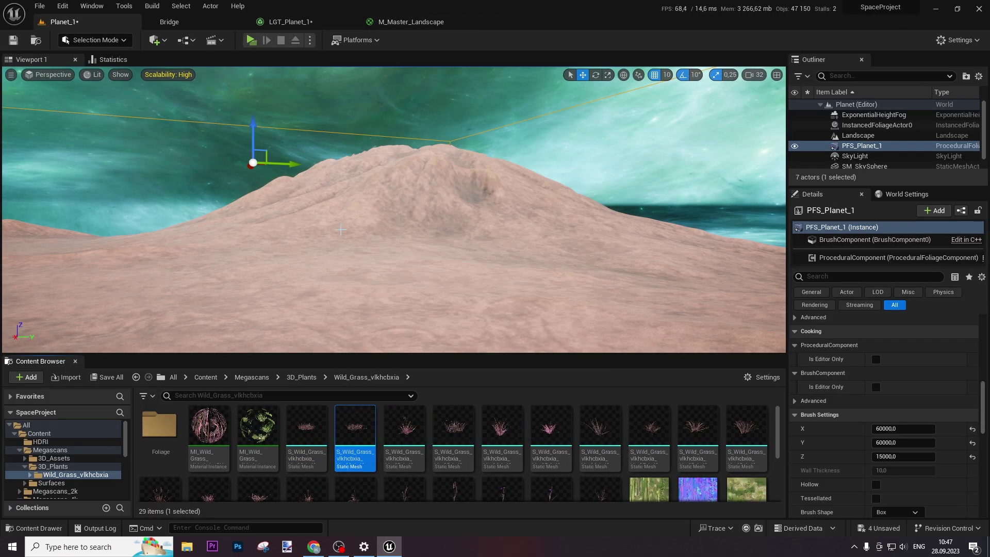
pyautogui.click(290, 21)
pyautogui.click(17, 467)
pyautogui.scroll(-2, 388, 413)
pyautogui.click(436, 397)
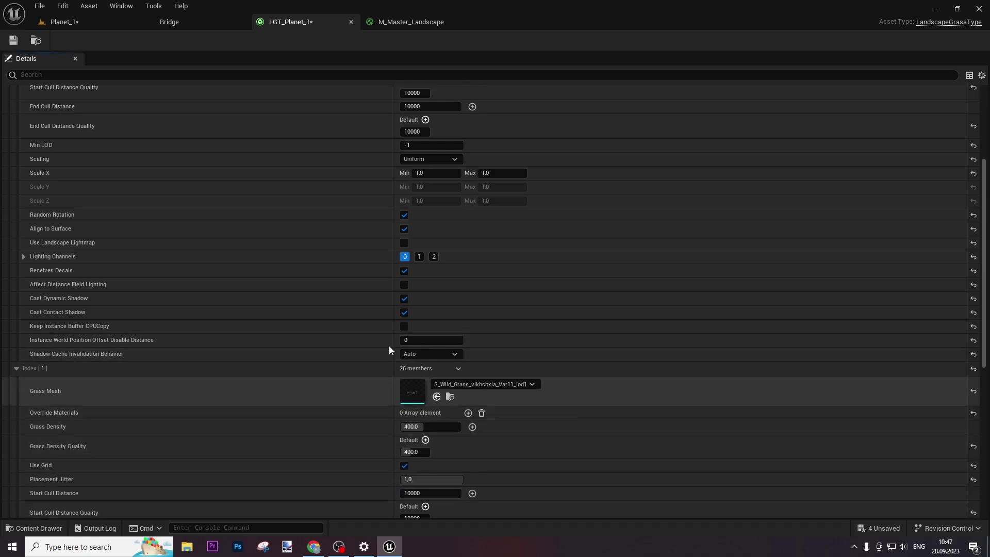
# Step: Open the S_Wild_Grass_vlkhcbxia_Var6_lod1 mesh, enable Nanite support and apply the changes
pyautogui.click(92, 25)
pyautogui.scroll(-1, 481, 453)
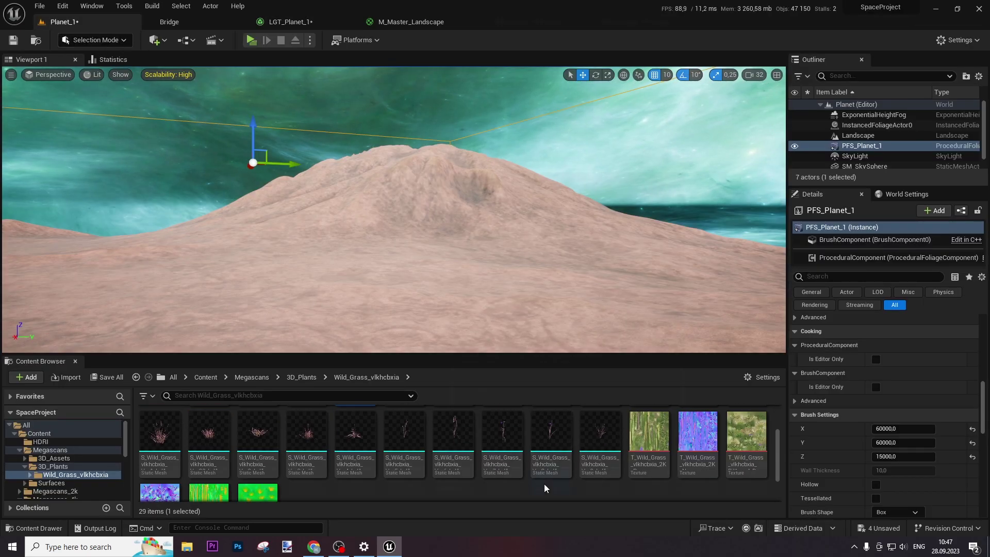
pyautogui.click(452, 449)
pyautogui.doubleClick(452, 449)
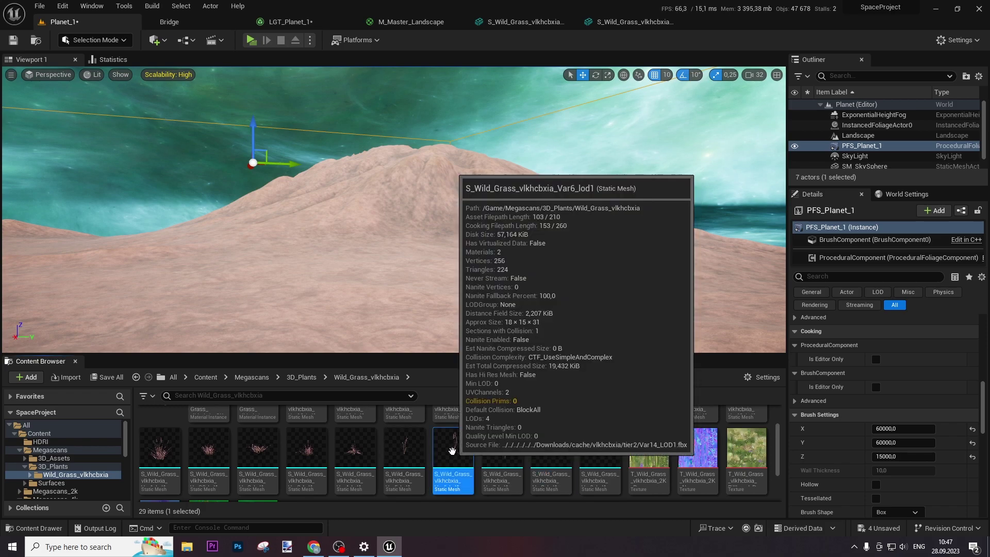
pyautogui.click(839, 196)
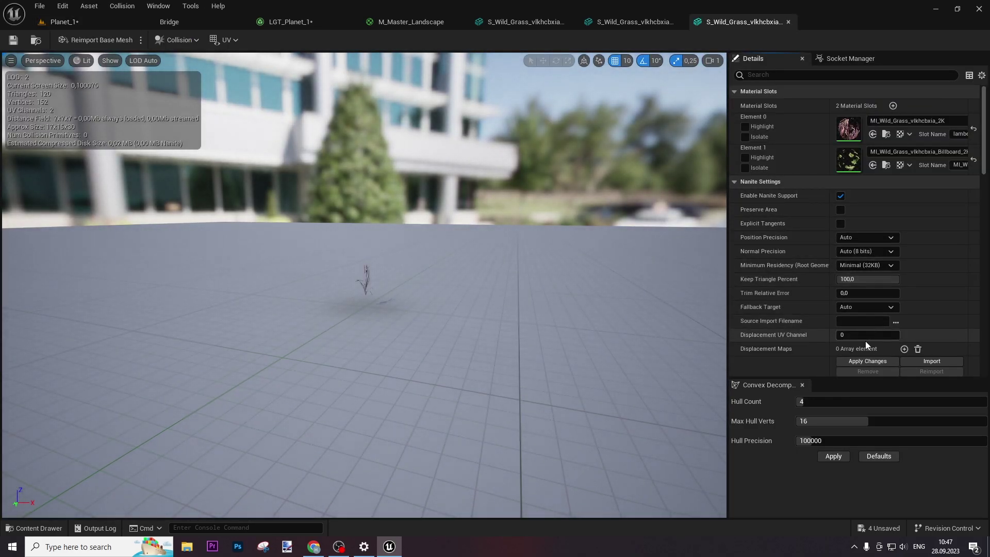
pyautogui.click(849, 362)
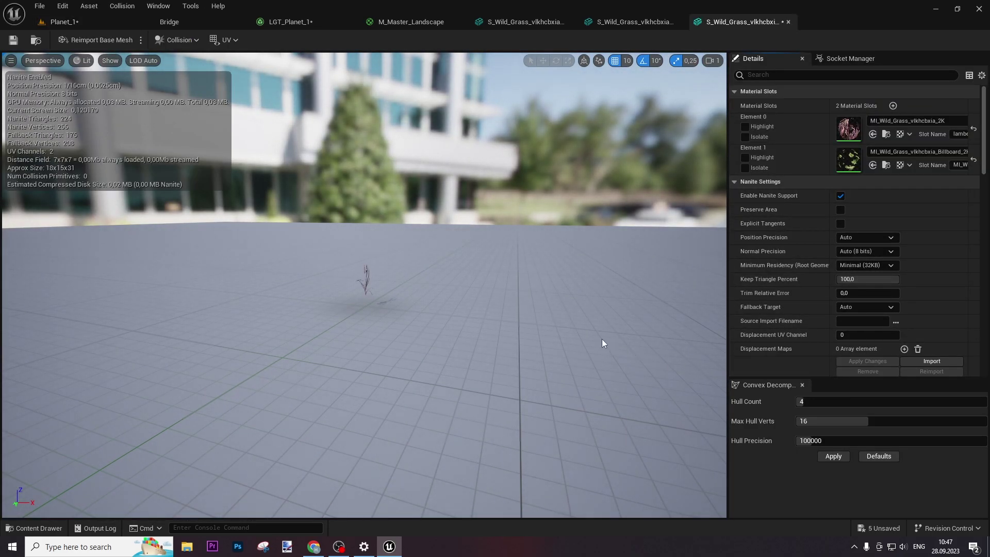
# Step: Assign S_Wild_Grass_vlkhcbxia_Var6_lod1 as the Grass Mesh of the third variety in LGT_Planet_1 and save the asset
pyautogui.click(75, 26)
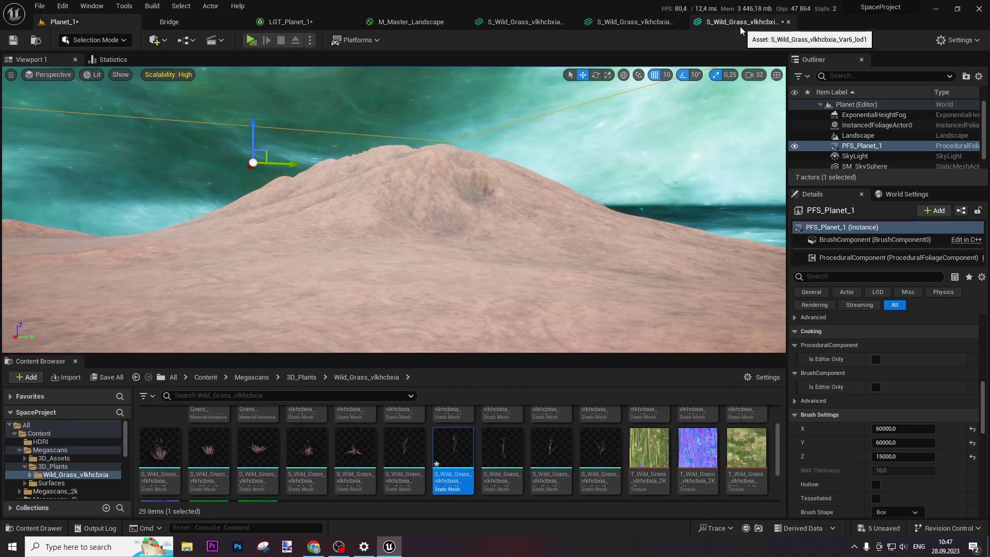
pyautogui.click(298, 22)
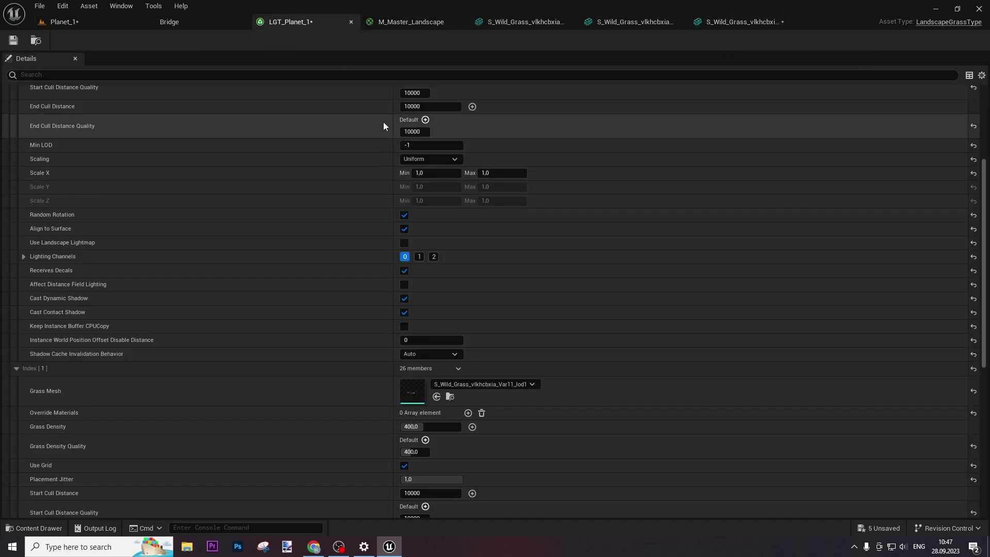
pyautogui.scroll(-10, 417, 375)
pyautogui.click(16, 482)
pyautogui.scroll(-2, 181, 464)
pyautogui.click(436, 445)
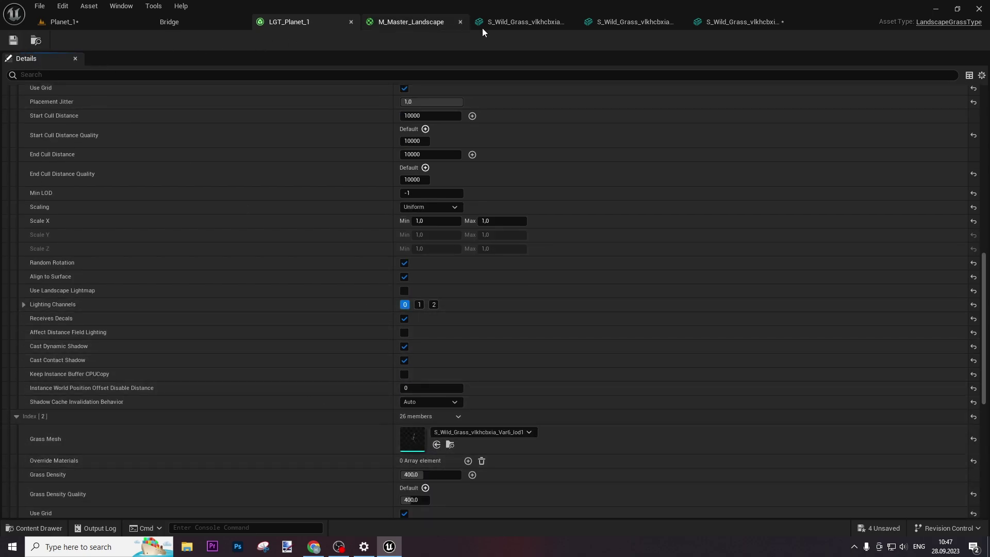
# Step: Close the three open wild grass static mesh editors
pyautogui.click(543, 23)
pyautogui.click(569, 23)
pyautogui.click(569, 23)
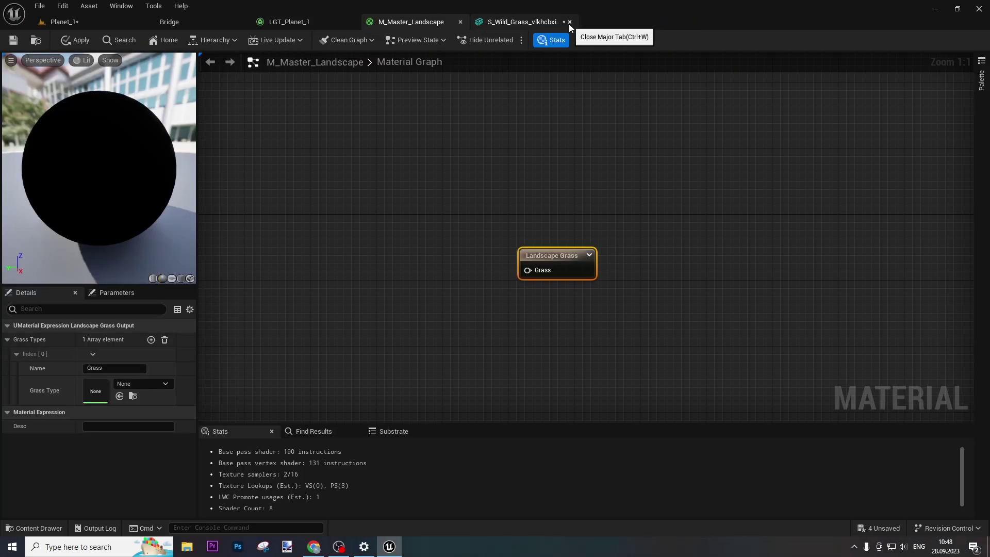
pyautogui.click(569, 23)
# Step: Set the Start Cull Distance of the first grass variety in LGT_Planet_1 to 20000
pyautogui.click(289, 21)
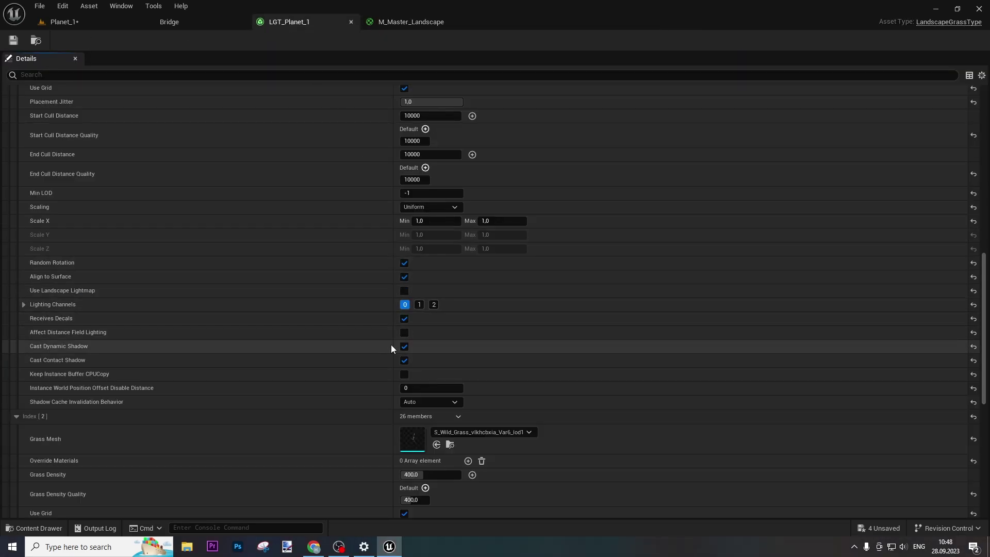
pyautogui.scroll(15, 390, 344)
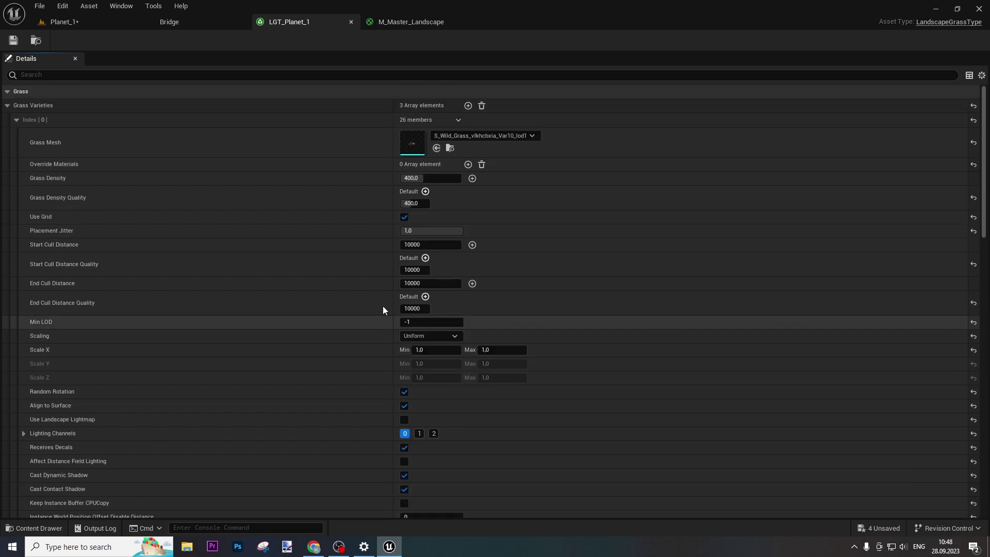
pyautogui.click(452, 245)
pyautogui.write('1500')
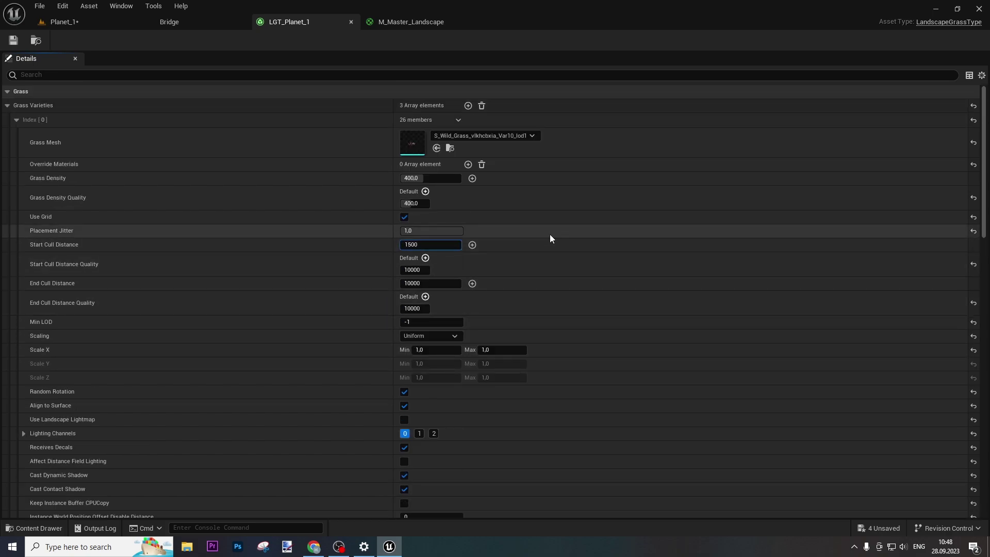
pyautogui.press('BackSpace')
pyautogui.press('BackSpace')
pyautogui.press('BackSpace')
pyautogui.press('BackSpace')
pyautogui.write('20000')
# Step: Set the first variety's Start Cull Distance Quality, End Cull Distance and its quality to 20000, with Scale X from 0,9 to 1,1
pyautogui.click(426, 270)
pyautogui.write('2000')
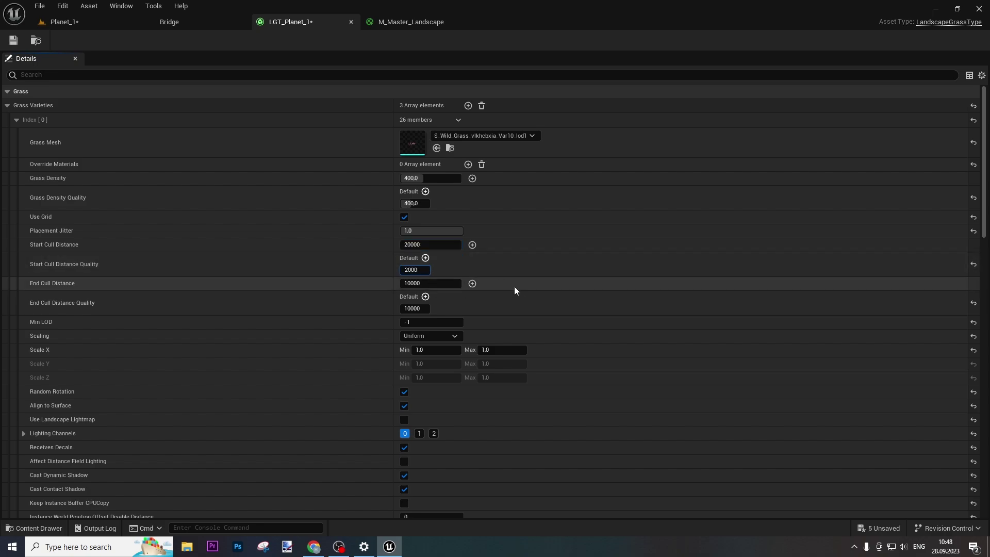
pyautogui.click(453, 285)
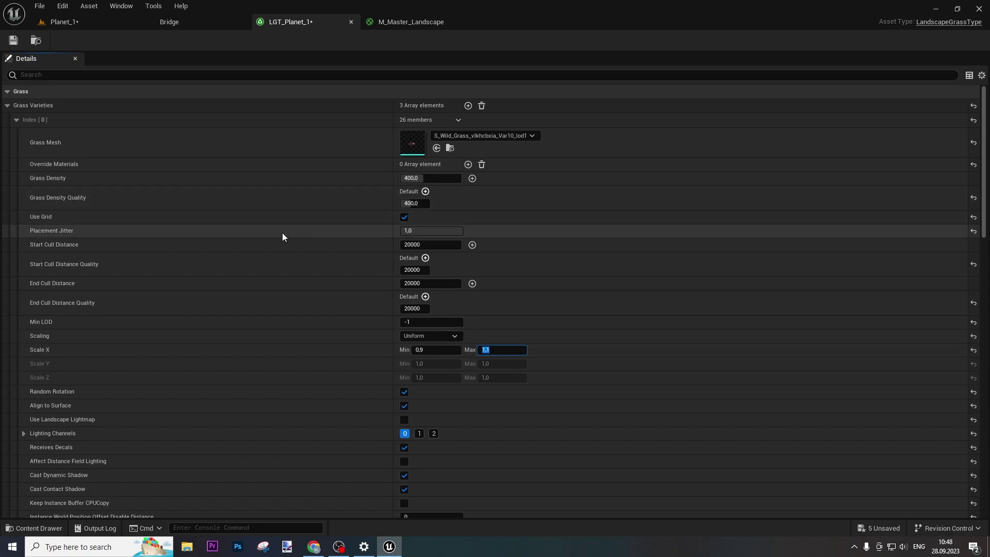
# Step: Set the second grass variety's start and end cull distances and their quality values to 20000, with Scale X from 0,9 to 1,1
pyautogui.scroll(-3, 282, 235)
pyautogui.scroll(3, 285, 235)
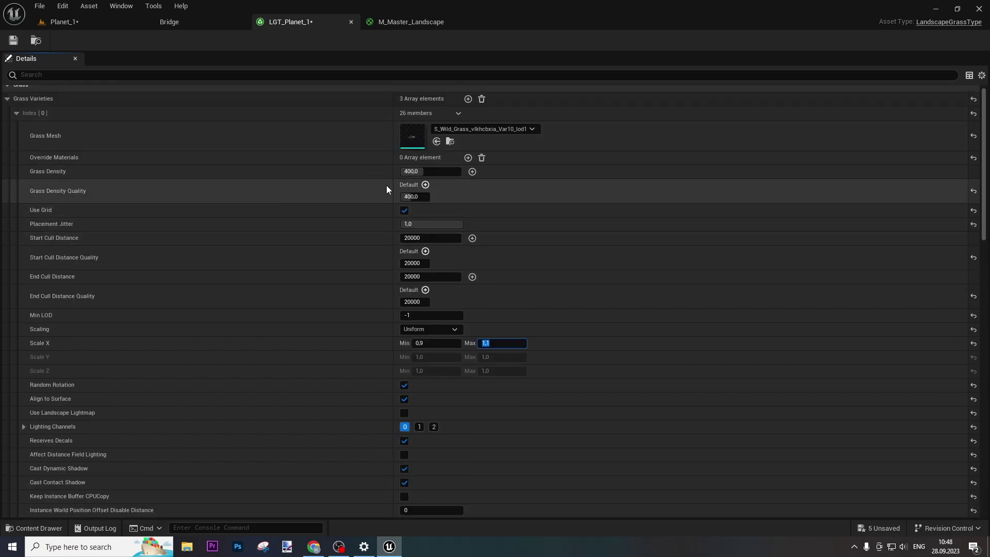
pyautogui.scroll(-3, 348, 245)
pyautogui.scroll(-2, 348, 245)
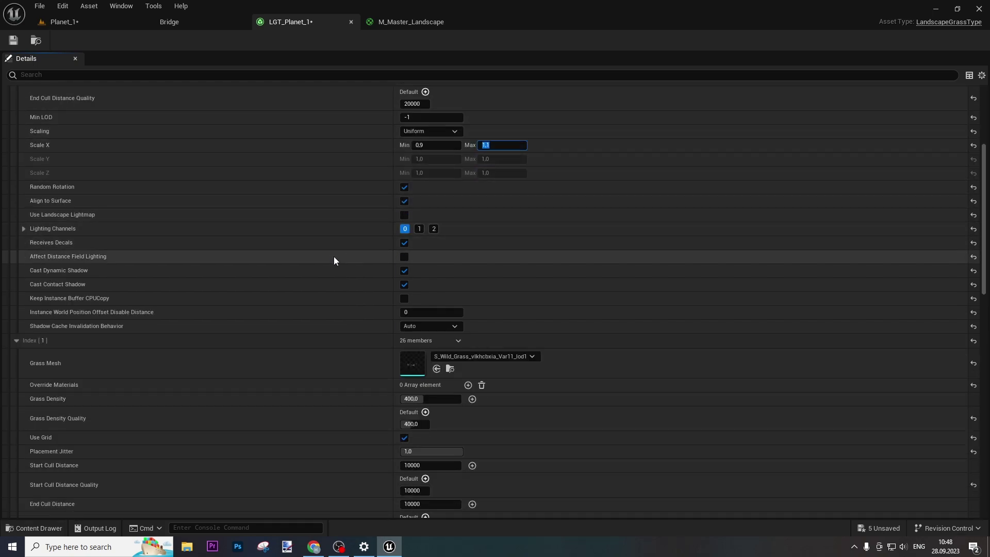
pyautogui.scroll(-2, 381, 365)
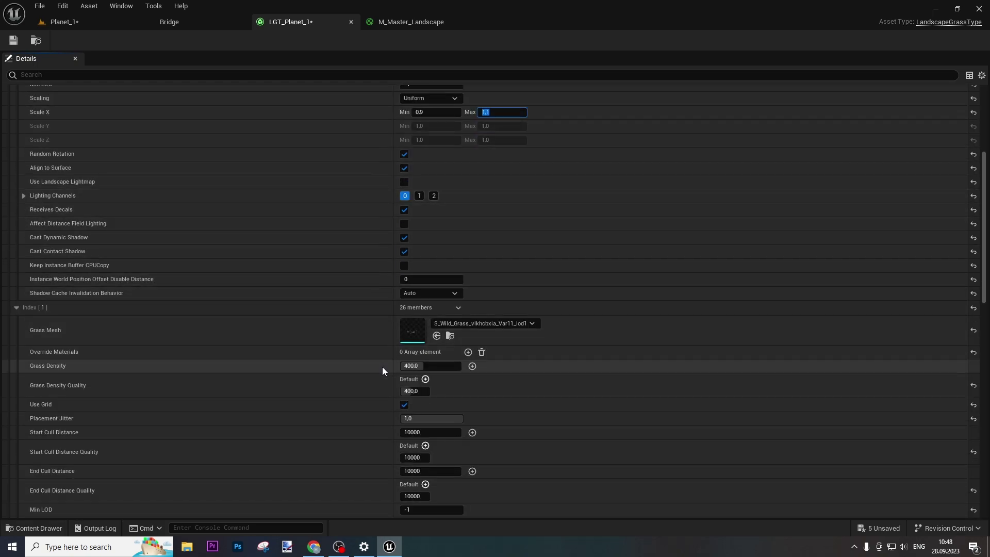
pyautogui.scroll(4, 378, 366)
pyautogui.scroll(-2, 346, 364)
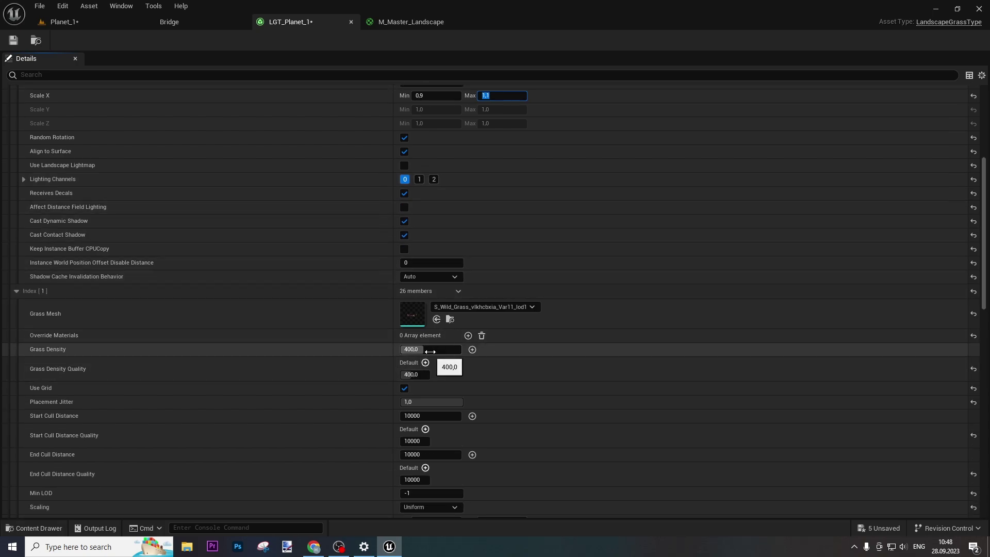
pyautogui.scroll(-2, 389, 371)
pyautogui.scroll(-1, 389, 372)
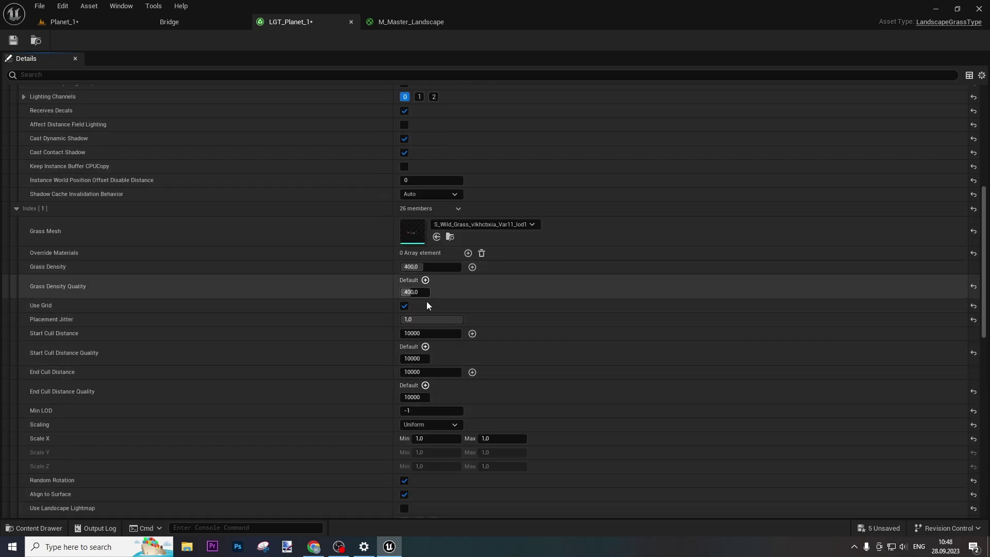
pyautogui.click(427, 332)
pyautogui.write('2')
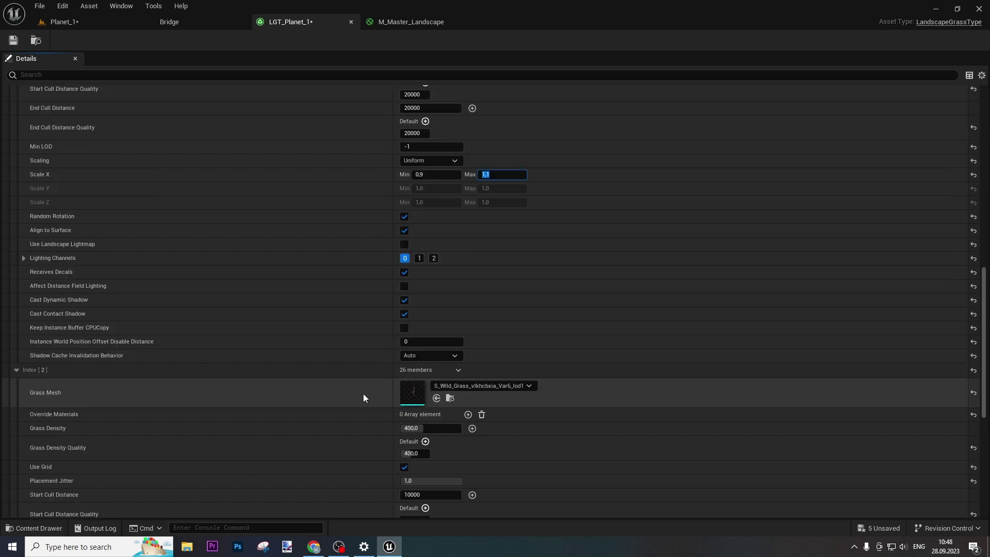
# Step: Set the third grass variety's Grass Density and its quality to 200, and all its cull distance and quality values to 20000
pyautogui.scroll(-13, 363, 394)
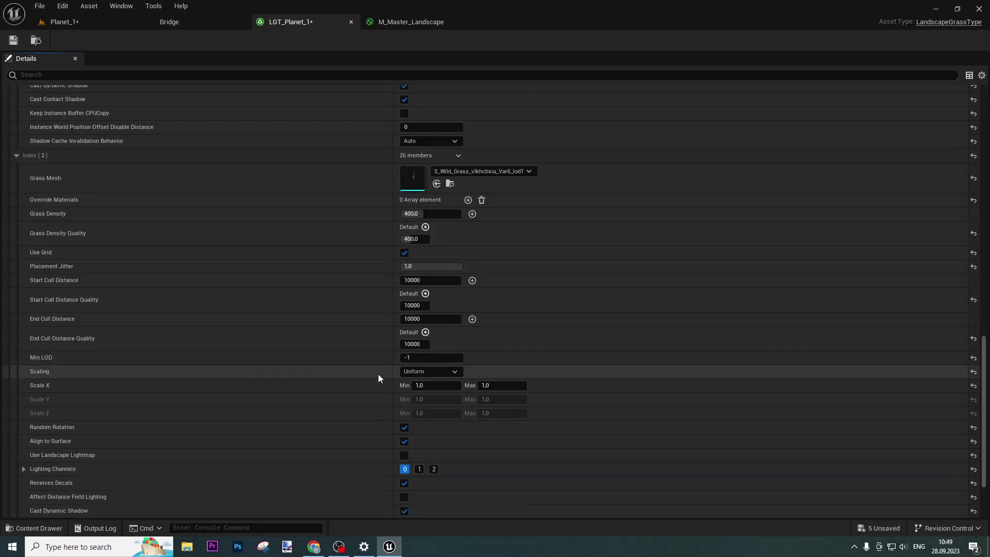
pyautogui.click(428, 212)
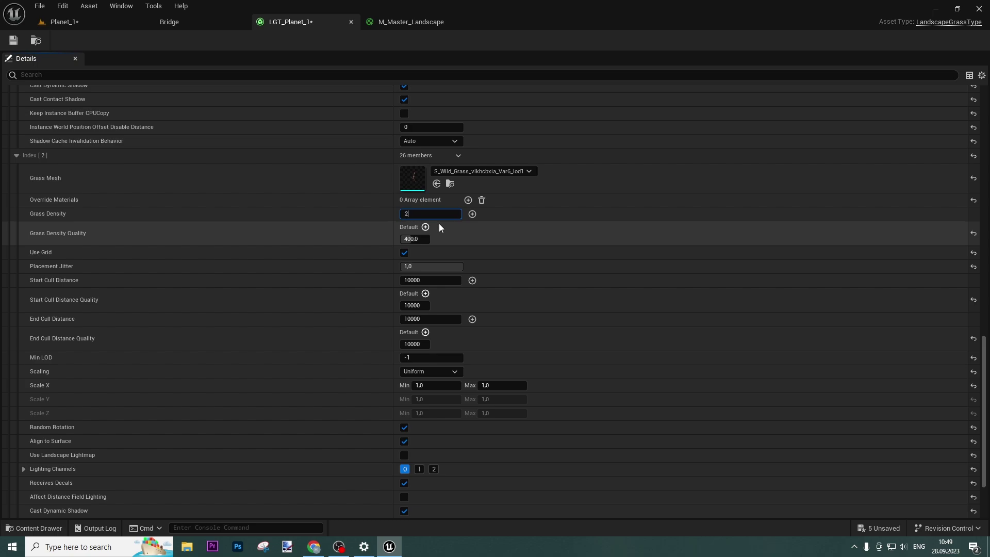
pyautogui.press('Tab')
pyautogui.write('2')
pyautogui.click(436, 279)
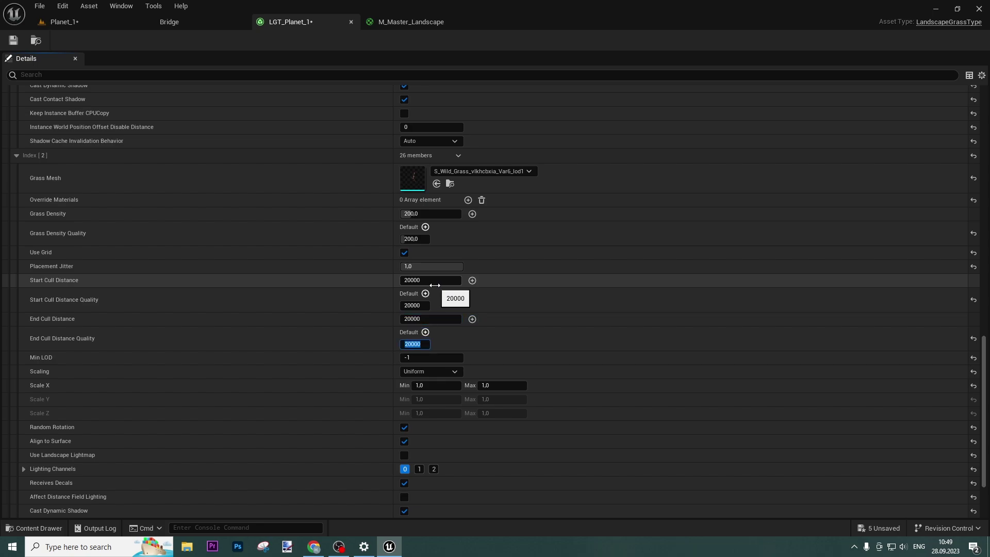
# Step: Set the third grass variety's Scale X to 0,95 minimum and 1,15 maximum, and save LGT_Planet_1
pyautogui.click(442, 385)
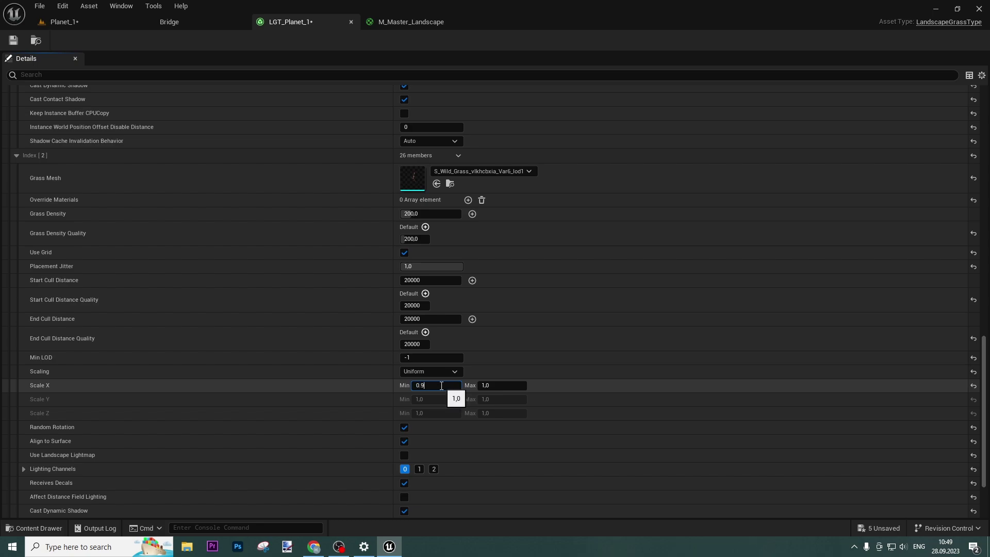
pyautogui.press('Tab')
pyautogui.click(13, 41)
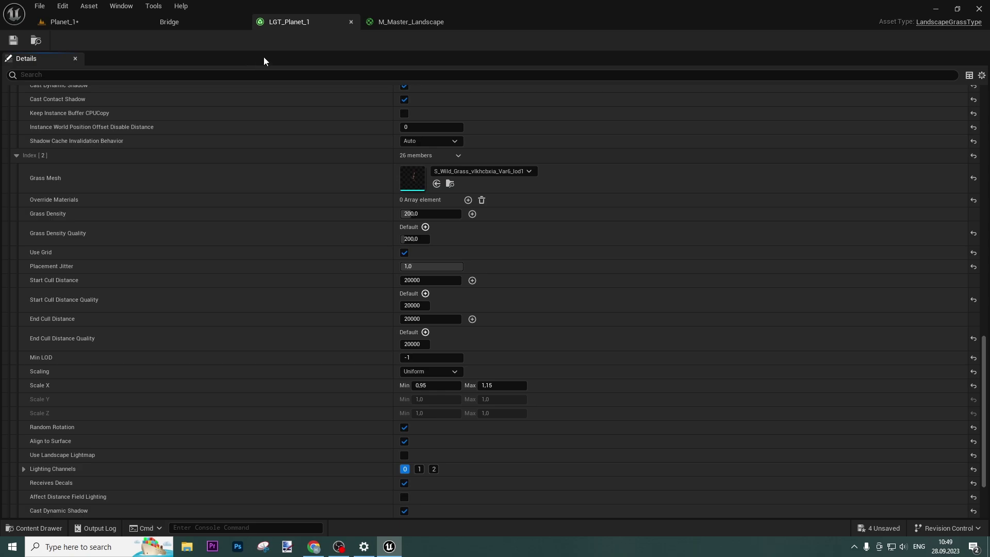
# Step: Assign LGT_Planet_1 as the Grass Type of the Landscape Grass node in M_Master_Landscape
pyautogui.click(193, 24)
pyautogui.click(58, 23)
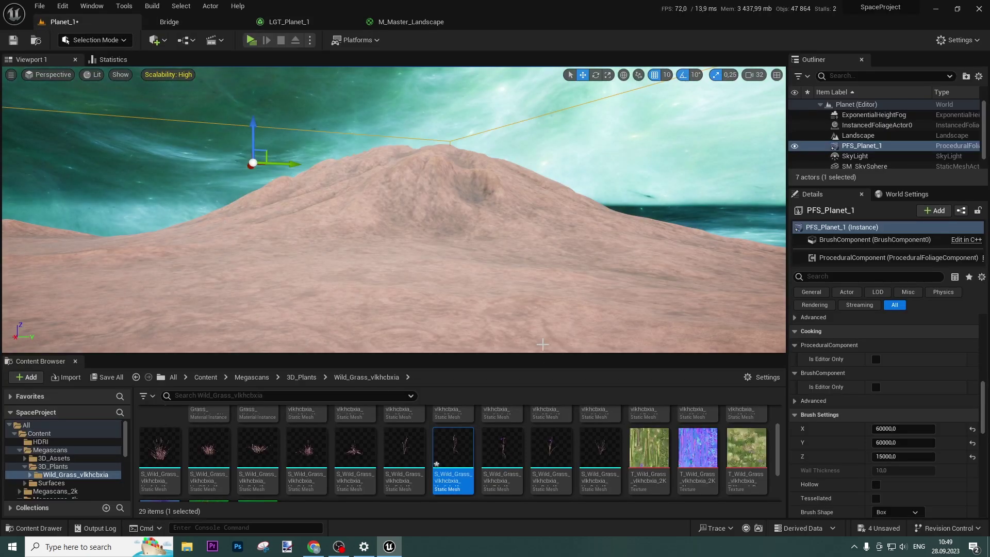
pyautogui.click(411, 23)
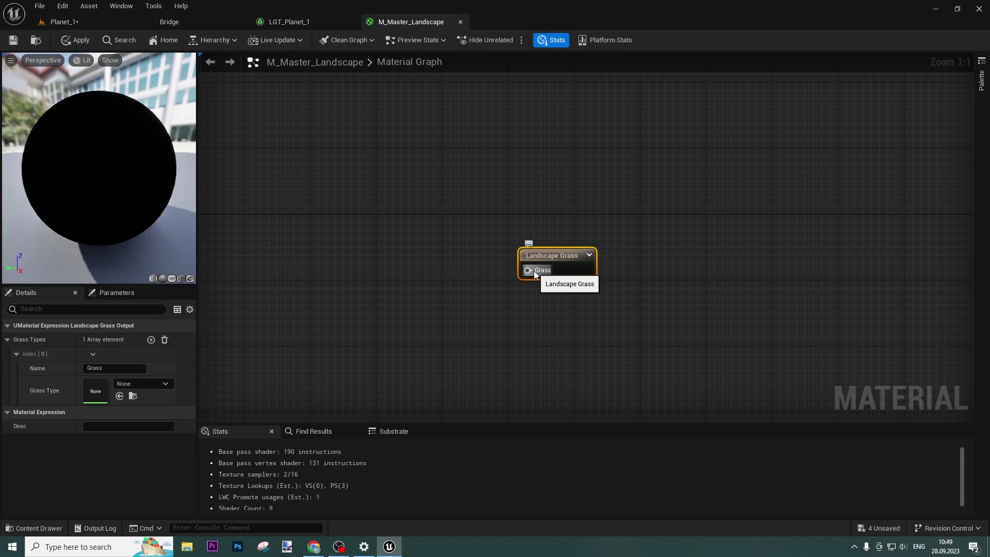
pyautogui.click(137, 384)
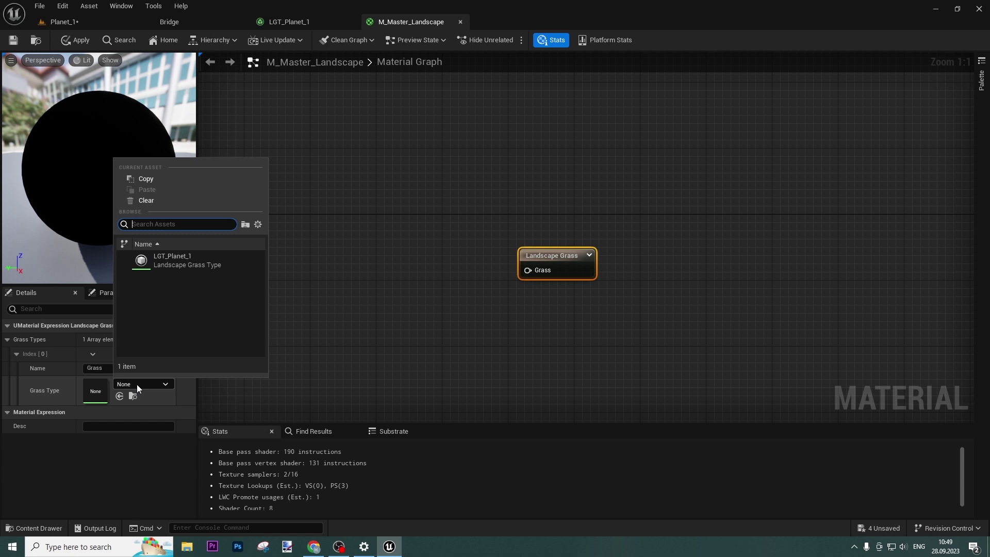
pyautogui.click(176, 259)
pyautogui.click(420, 243)
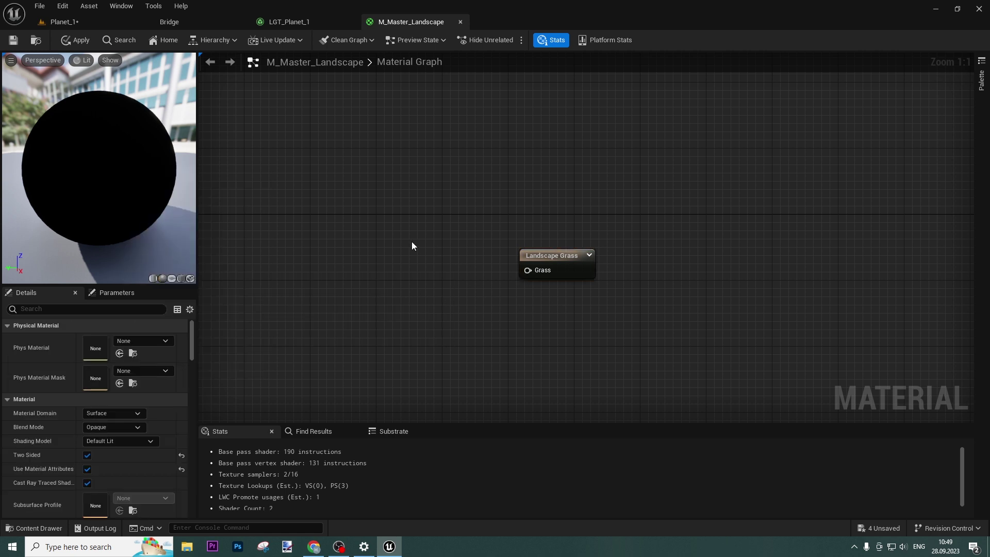
pyautogui.moveTo(413, 252); pyautogui.dragTo(511, 258, button='right')
pyautogui.rightClick(390, 263)
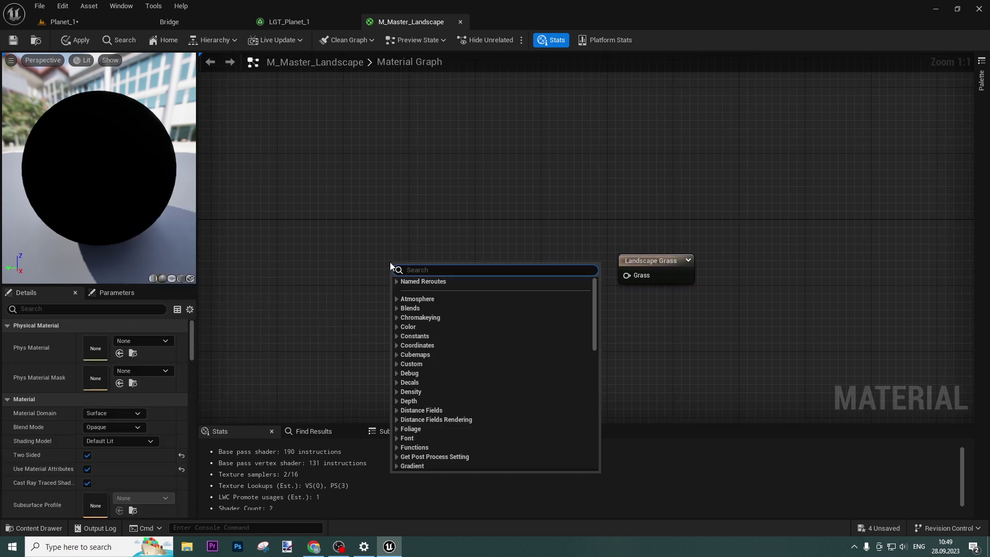
pyautogui.write('layer')
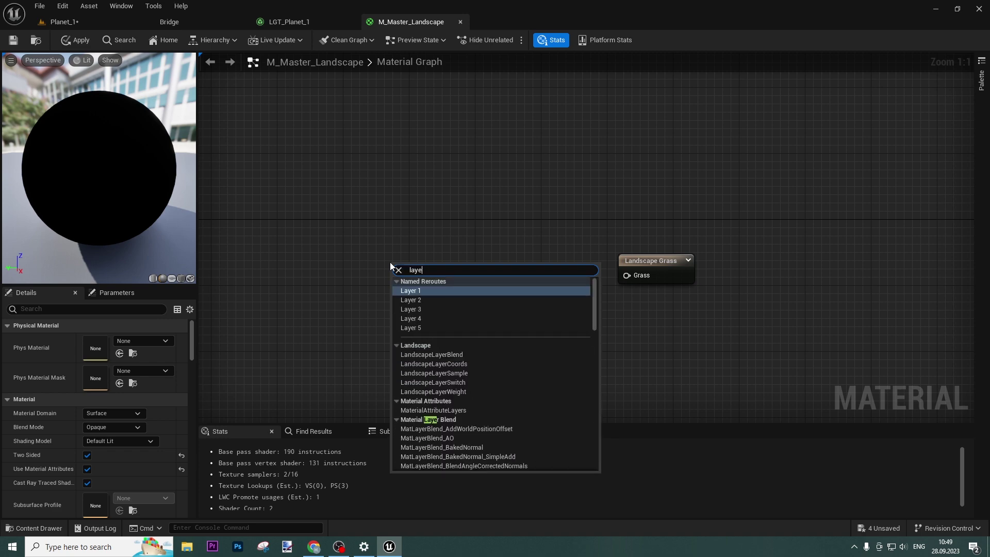
pyautogui.press('Return')
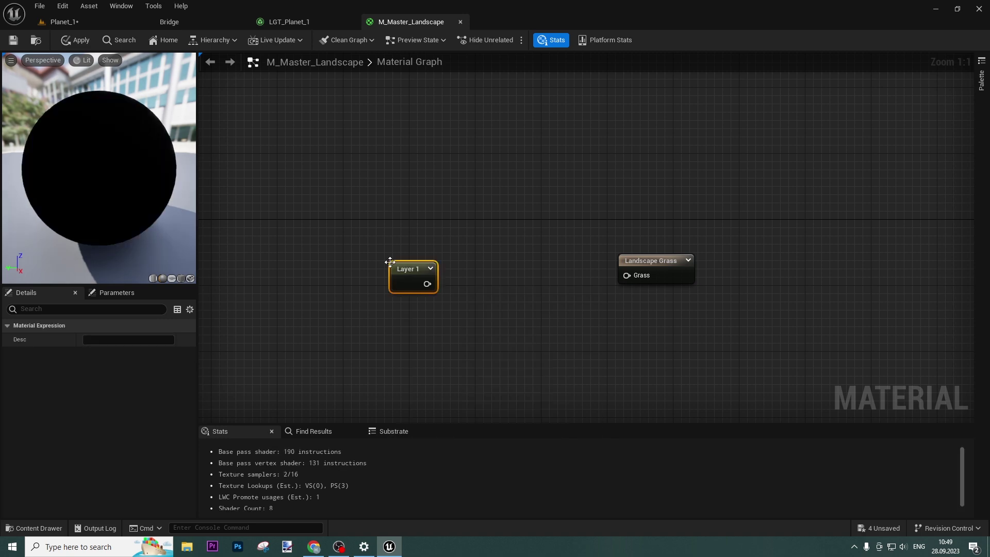
pyautogui.press('Delete')
# Step: Add a LandscapeLayerWeight sample node, name its parameter 1, and place it ahead of the Landscape Grass node
pyautogui.rightClick(419, 276)
pyautogui.write('layer')
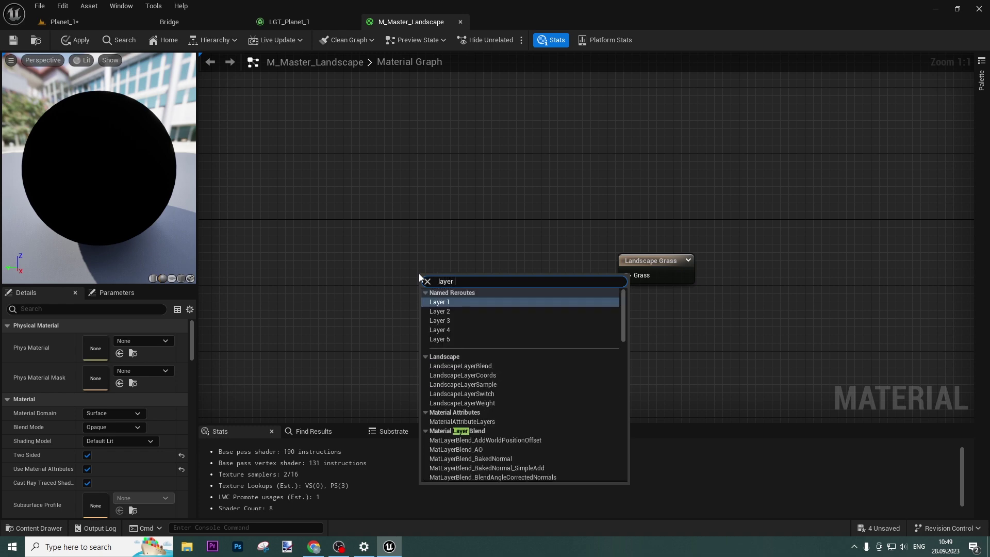
pyautogui.write(' weight')
pyautogui.press('Return')
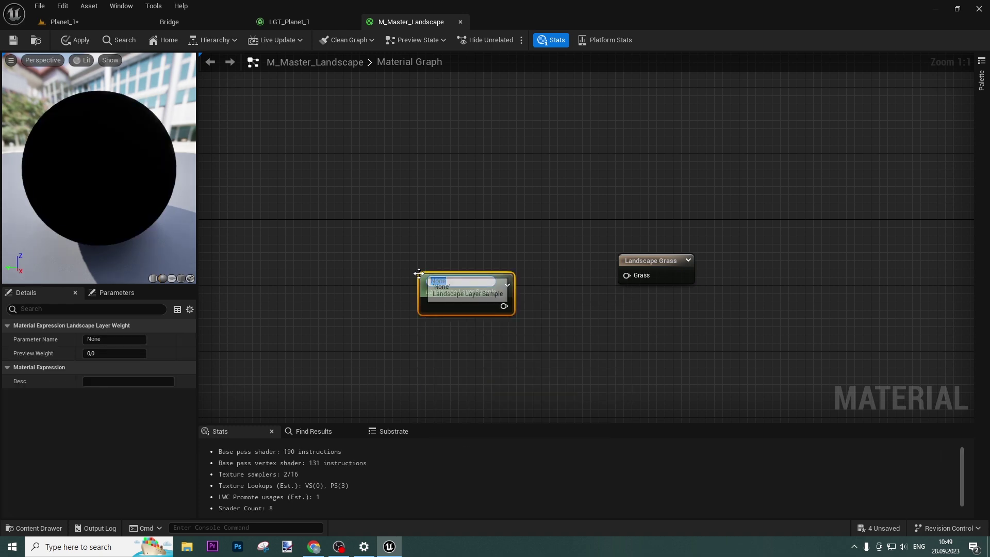
pyautogui.write('1')
pyautogui.click(484, 214)
pyautogui.moveTo(468, 292); pyautogui.dragTo(395, 296)
# Step: Duplicate the layer 1 sample node, rename the copy 2, and move Landscape Grass away to make room
pyautogui.hotkey('ctrl', 'd')
pyautogui.doubleClick(114, 339)
pyautogui.write('2')
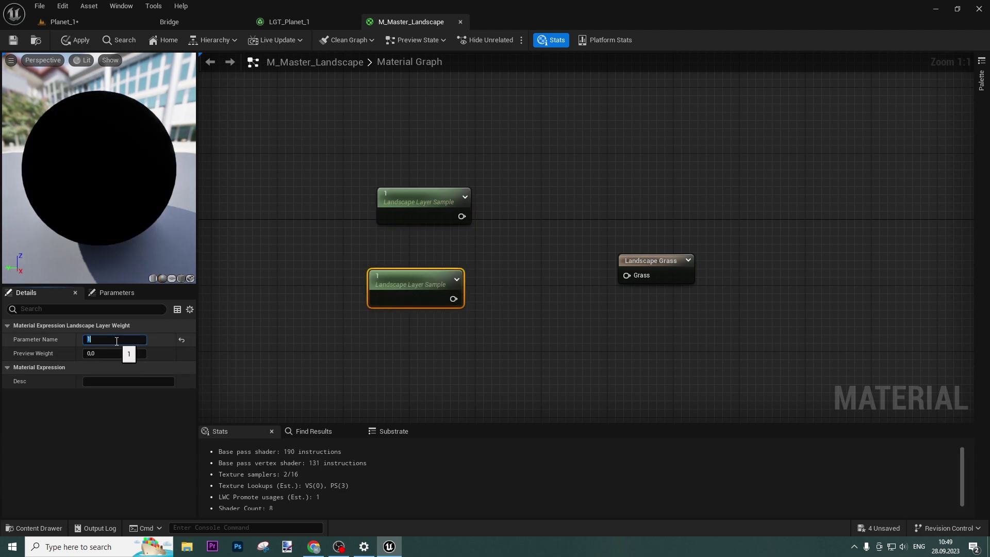
pyautogui.click(384, 356)
pyautogui.moveTo(642, 285); pyautogui.dragTo(779, 251)
pyautogui.moveTo(401, 285); pyautogui.dragTo(425, 260)
pyautogui.click(440, 312)
pyautogui.click(413, 260)
# Step: Duplicate the layer 2 sample node three times and stack the copies in a column below it
pyautogui.scroll(-7, 421, 343)
pyautogui.moveTo(405, 354); pyautogui.dragTo(519, 280, button='right')
pyautogui.moveTo(438, 214); pyautogui.dragTo(445, 301, button='right')
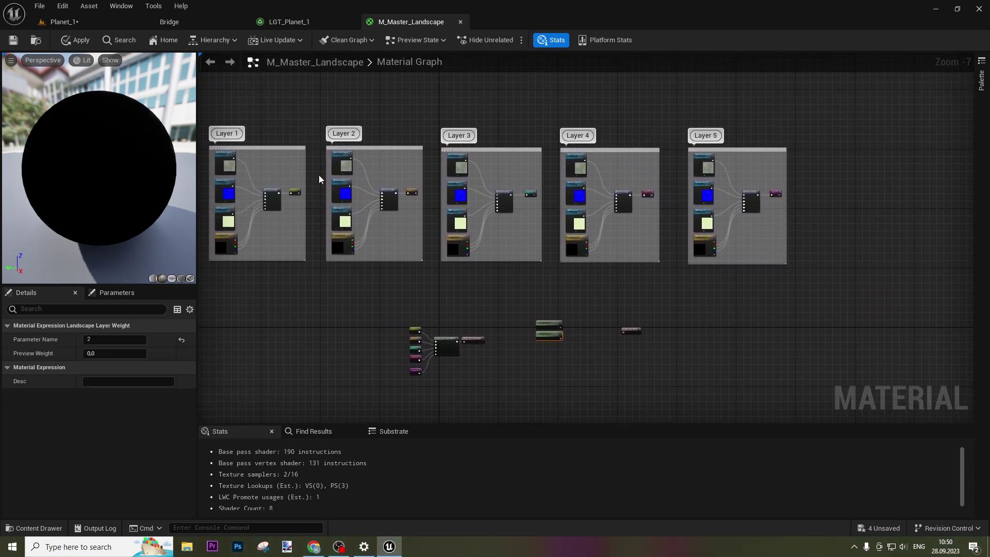
pyautogui.scroll(6, 570, 382)
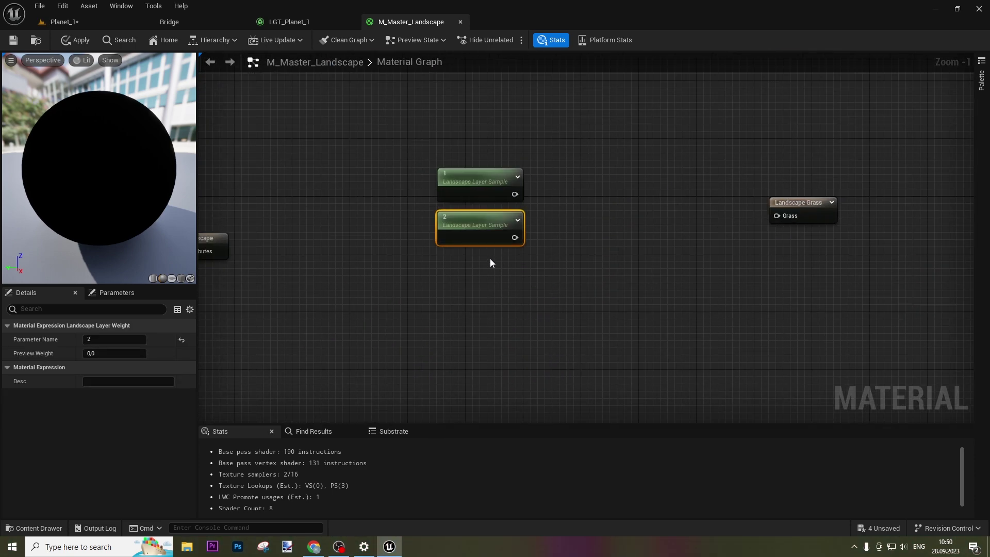
pyautogui.hotkey('ctrl', 'd')
pyautogui.hotkey('ctrl', 'd')
pyautogui.hotkey('ctrl', 'd')
pyautogui.moveTo(500, 296); pyautogui.dragTo(471, 282)
pyautogui.moveTo(511, 375); pyautogui.dragTo(474, 328)
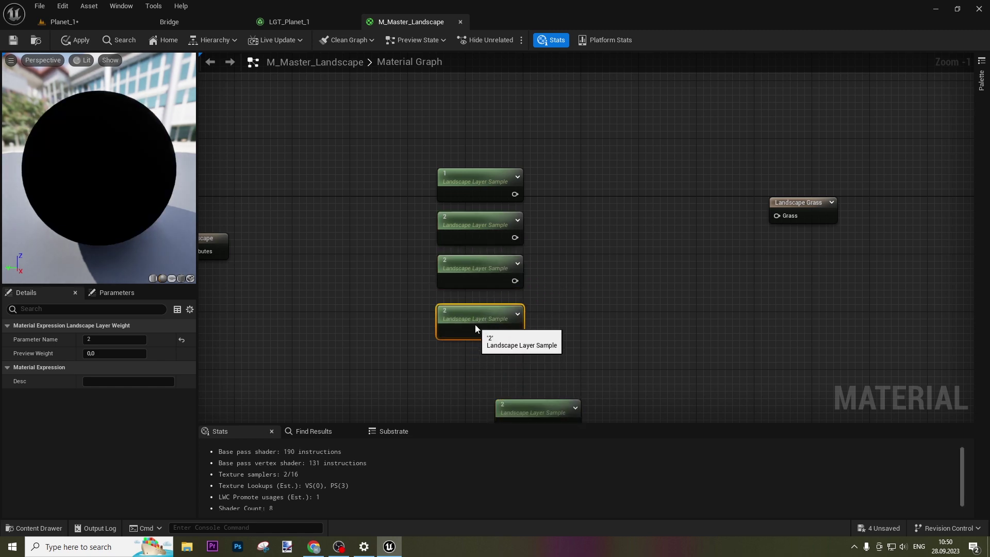
pyautogui.moveTo(530, 413); pyautogui.dragTo(475, 324)
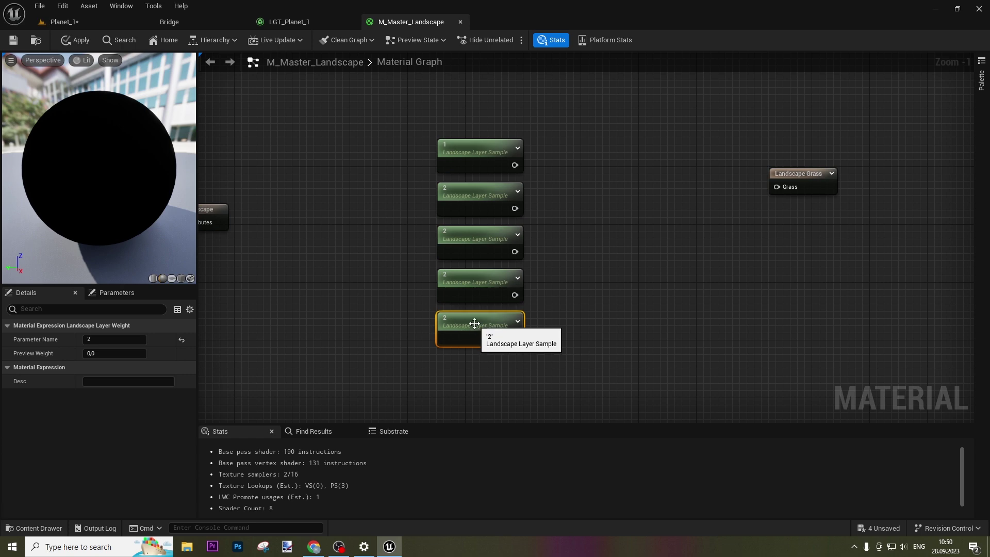
# Step: Rename the three copied layer sample nodes 3, 4 and 5 in order
pyautogui.click(482, 248)
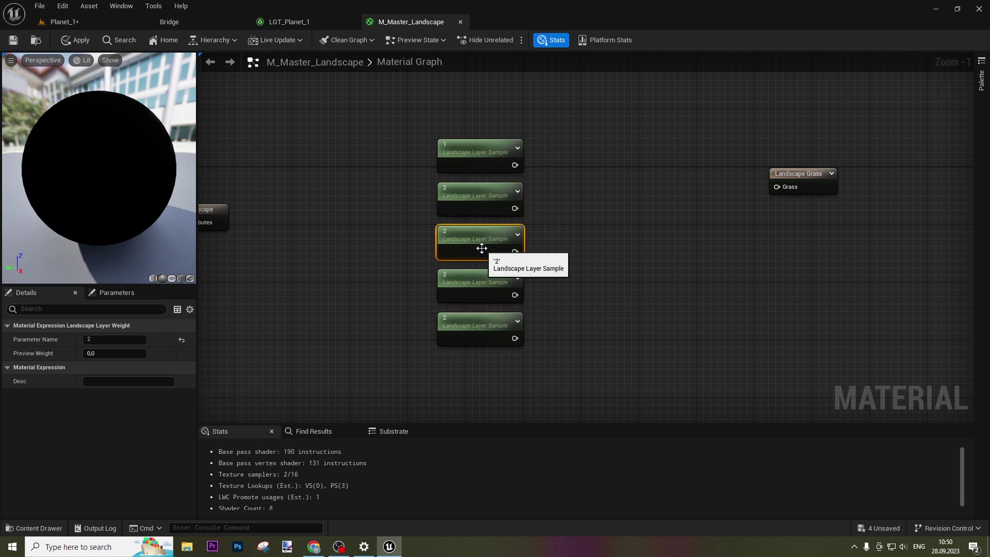
pyautogui.click(101, 339)
pyautogui.write('3')
pyautogui.click(459, 287)
pyautogui.click(103, 339)
pyautogui.write('4')
pyautogui.click(441, 322)
pyautogui.click(344, 327)
# Step: Add a static switch parameter named Enable Grass Layer 1, with the layer 1 sample connected to its True input
pyautogui.moveTo(611, 274); pyautogui.dragTo(491, 304, button='right')
pyautogui.click(688, 203)
pyautogui.moveTo(712, 211); pyautogui.dragTo(769, 248)
pyautogui.moveTo(395, 195); pyautogui.dragTo(541, 193)
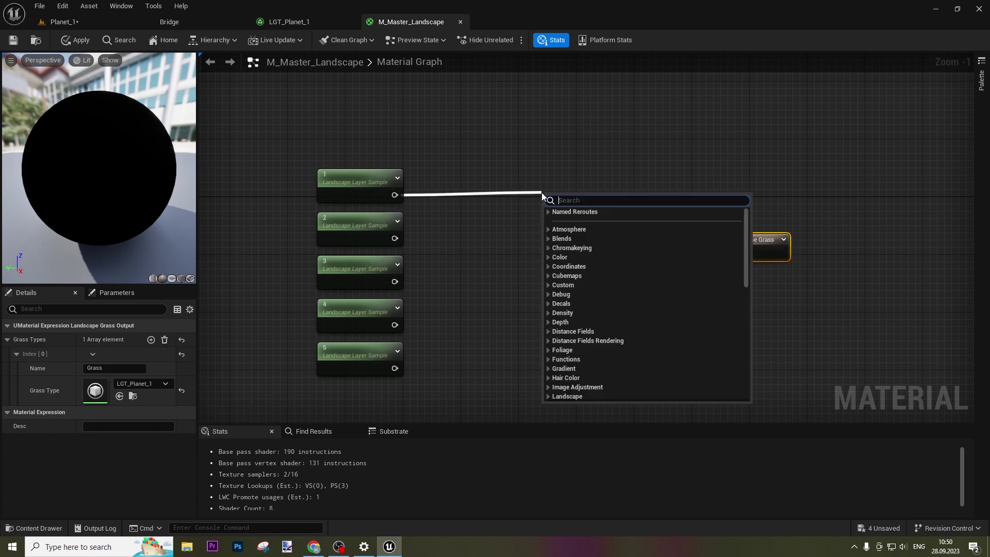
pyautogui.write('static')
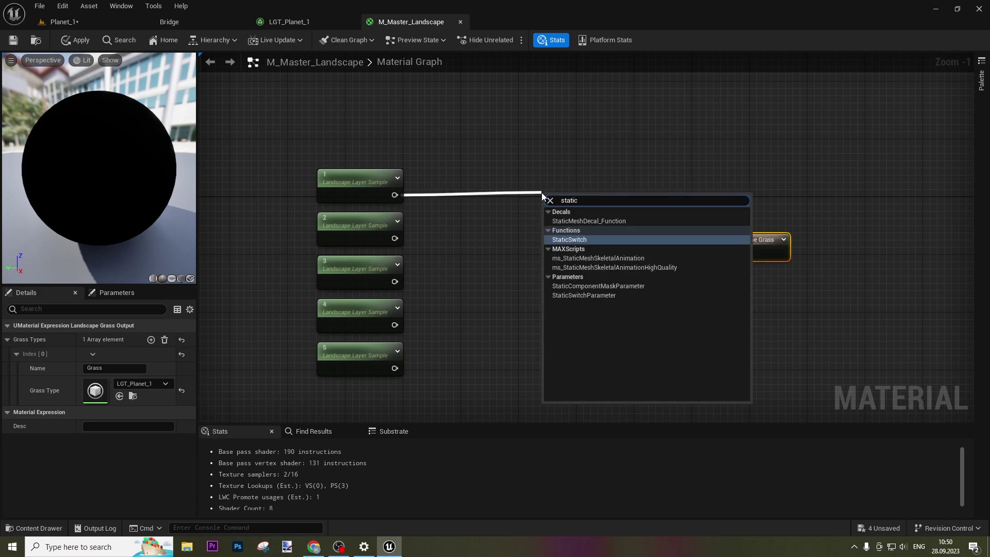
pyautogui.write(' sw')
pyautogui.press('Down')
pyautogui.press('Return')
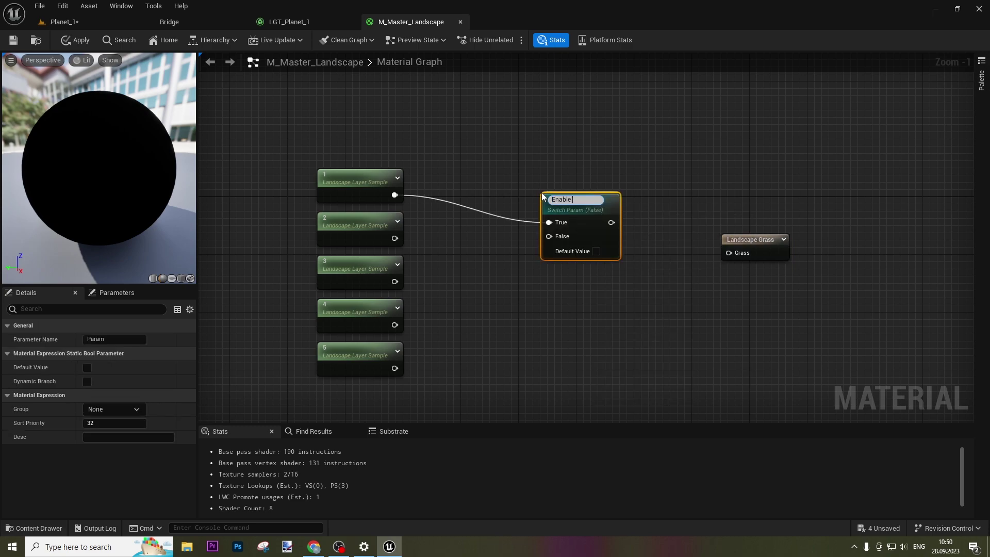
pyautogui.write('Enable Grass Layer 1')
pyautogui.press('Return')
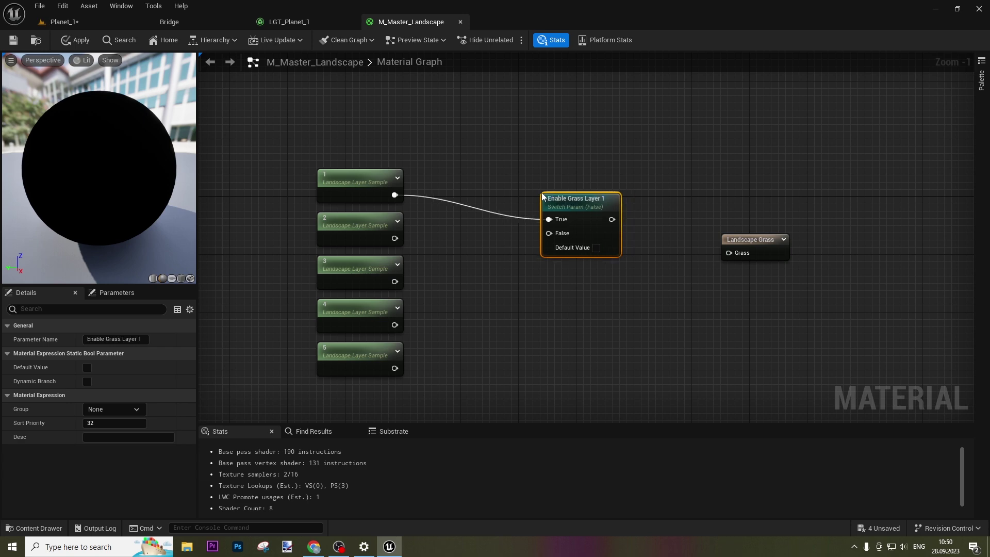
# Step: Align Enable Grass Layer 1 with its sample node and connect a constant of 0 to its False input
pyautogui.press('q')
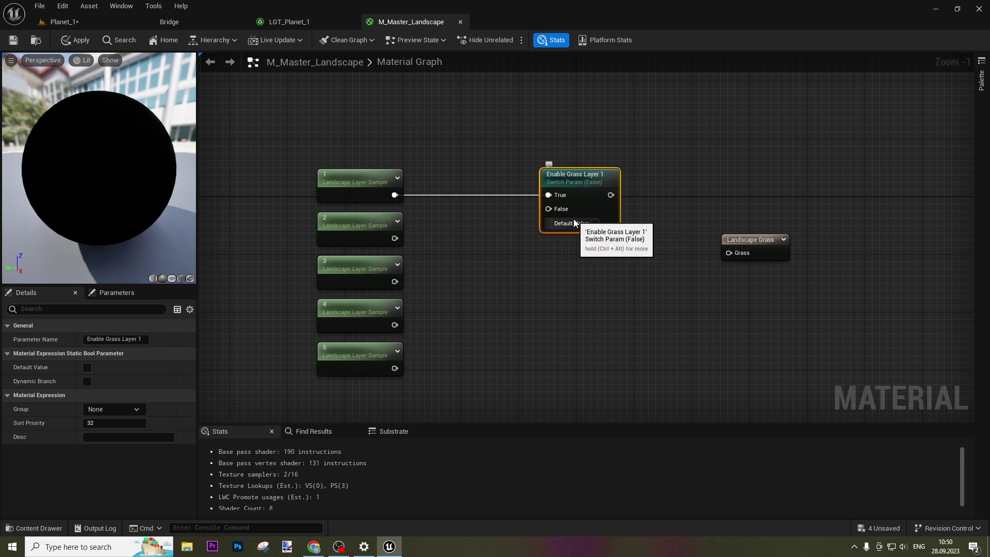
pyautogui.click(378, 150)
pyautogui.moveTo(416, 160); pyautogui.dragTo(549, 208)
pyautogui.moveTo(749, 240); pyautogui.dragTo(865, 244)
pyautogui.click(783, 268)
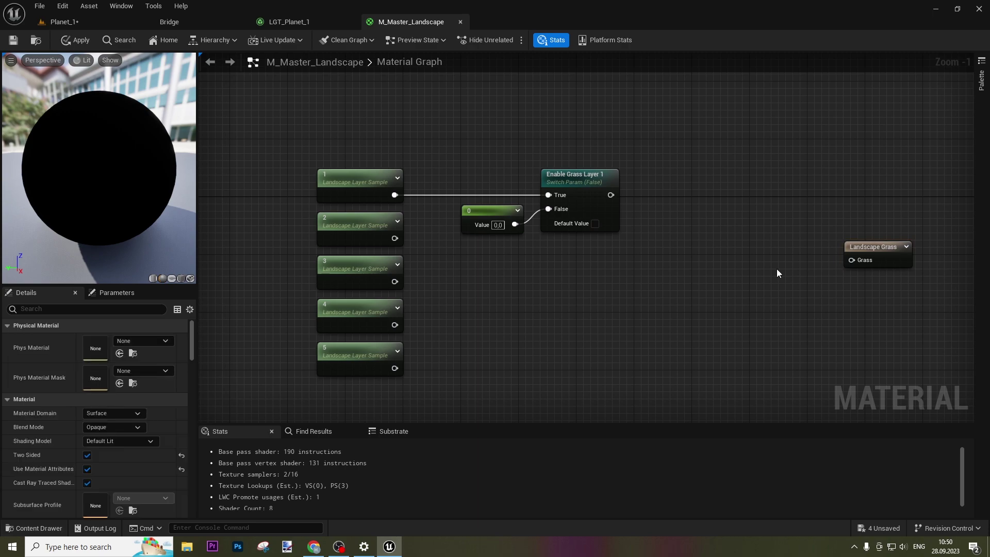
# Step: Copy the Enable Grass Layer 1 switch with its constant and place the copy directly below the original
pyautogui.moveTo(736, 263); pyautogui.dragTo(678, 224, button='right')
pyautogui.moveTo(446, 135); pyautogui.dragTo(536, 199)
pyautogui.click(581, 188)
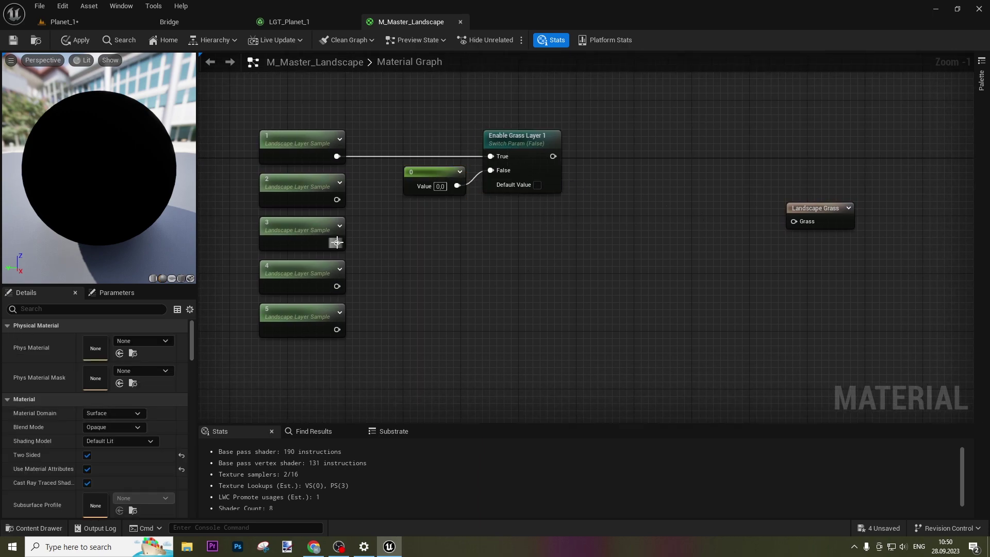
pyautogui.moveTo(439, 210); pyautogui.dragTo(514, 169)
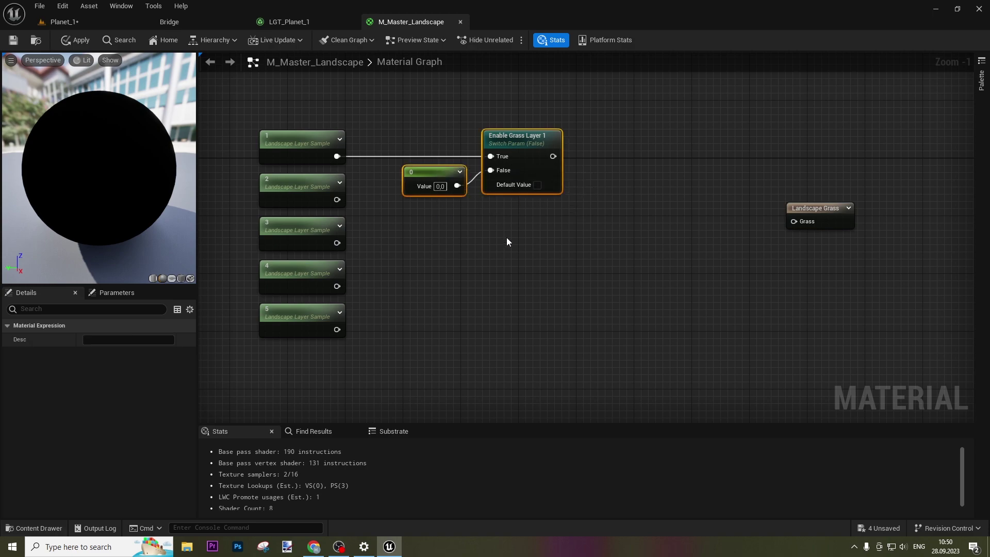
pyautogui.hotkey('ctrl', 'v')
pyautogui.moveTo(563, 223); pyautogui.dragTo(529, 224)
pyautogui.click(590, 244)
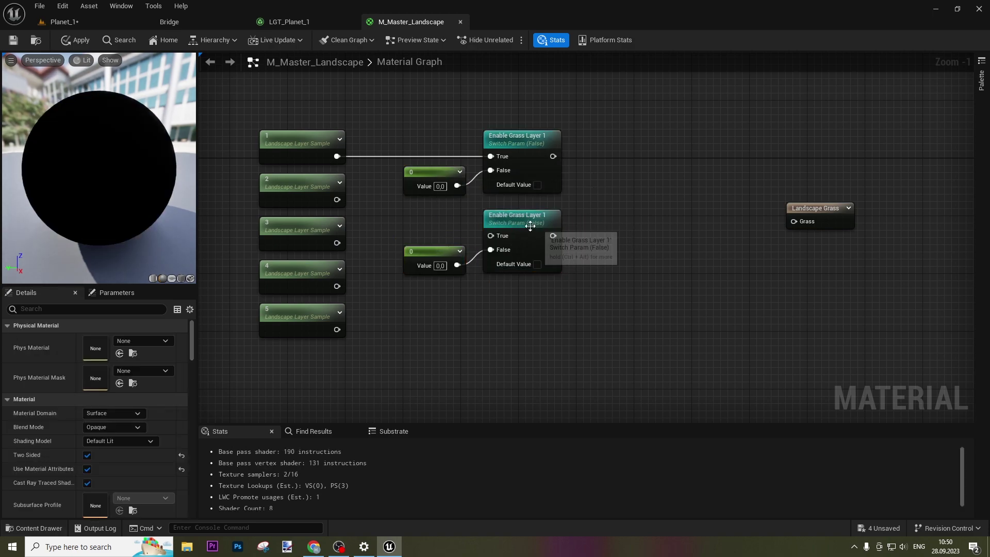
# Step: Rename the copied switch Enable Grass Layer 2 and connect the layer 2 sample to its True input
pyautogui.click(530, 223)
pyautogui.click(143, 339)
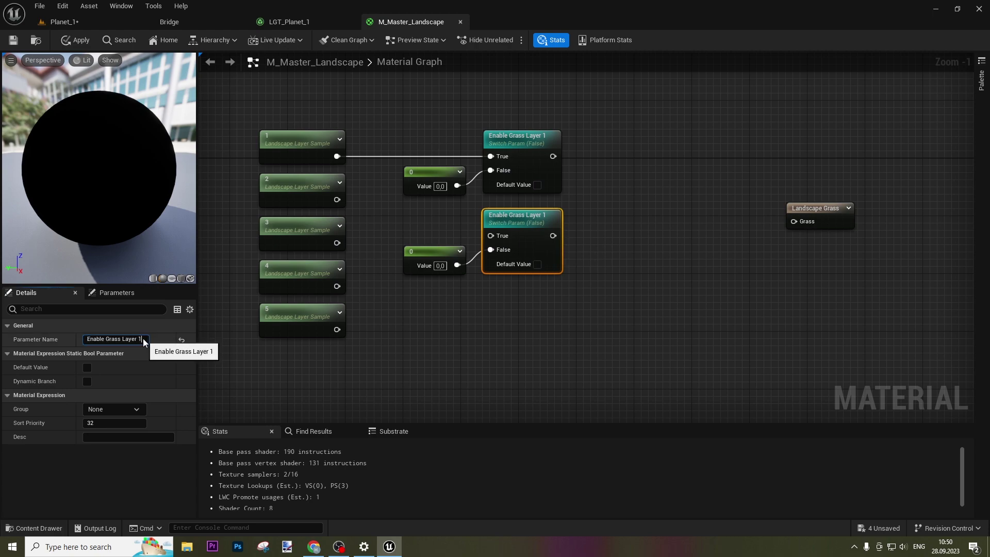
pyautogui.write('2')
pyautogui.press('Return')
pyautogui.moveTo(336, 200); pyautogui.dragTo(536, 225)
# Step: Paste three copies of the Enable Grass Layer 2 switch and its constant below it
pyautogui.moveTo(401, 310); pyautogui.dragTo(510, 257)
pyautogui.hotkey('ctrl', 'c')
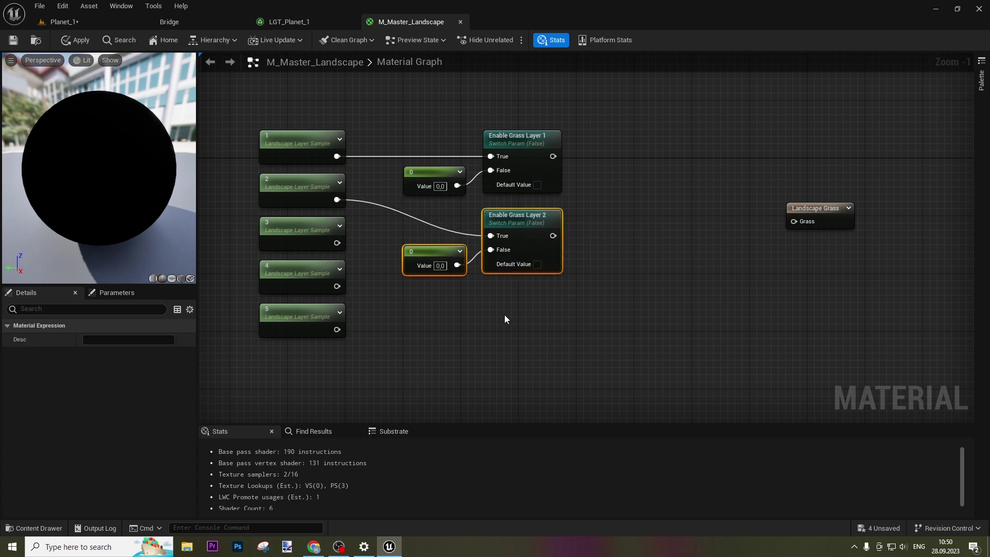
pyautogui.hotkey('ctrl', 'v')
pyautogui.hotkey('ctrl', 'v')
pyautogui.moveTo(542, 375); pyautogui.dragTo(558, 292, button='right')
pyautogui.hotkey('ctrl', 'v')
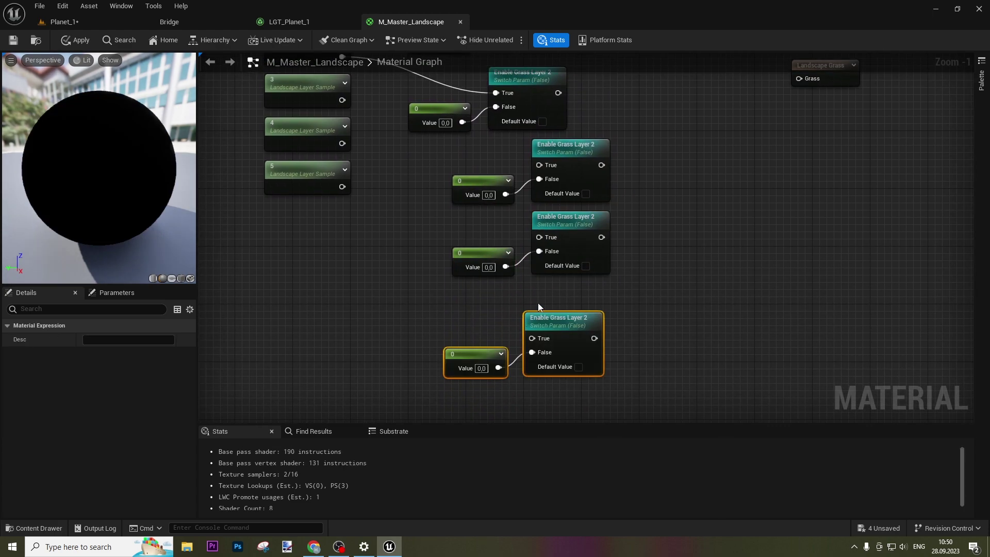
# Step: Rename the three pasted switches Enable Grass Layer 3, Enable Grass Layer 4 and Enable Grass Layer 5
pyautogui.click(563, 173)
pyautogui.doubleClick(139, 339)
pyautogui.write('3')
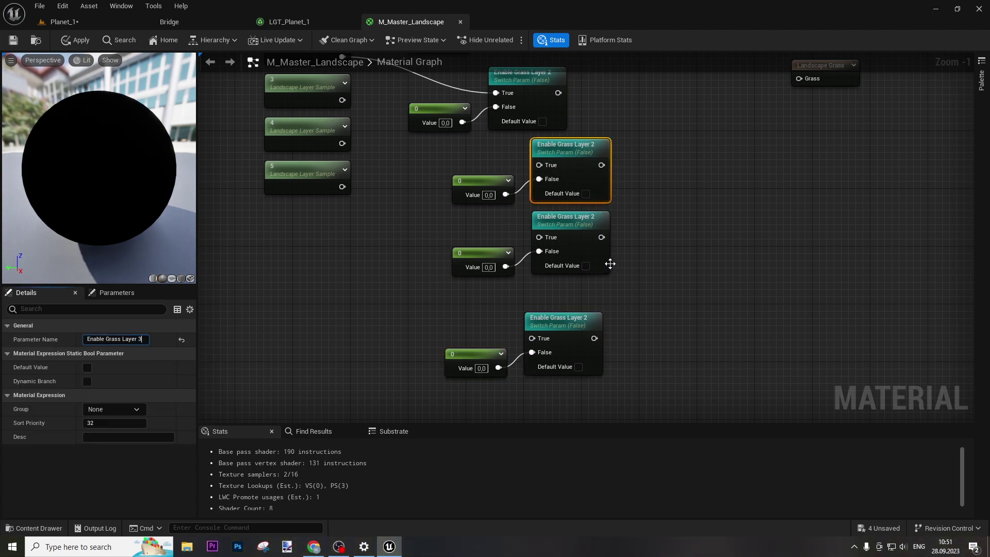
pyautogui.click(601, 261)
pyautogui.doubleClick(139, 338)
pyautogui.write('4')
pyautogui.click(551, 330)
pyautogui.doubleClick(139, 338)
pyautogui.write('5')
pyautogui.click(434, 299)
# Step: Connect the layer 3, 4 and 5 samples to the True inputs of their matching Enable Grass Layer switches
pyautogui.moveTo(434, 283); pyautogui.dragTo(438, 345, button='right')
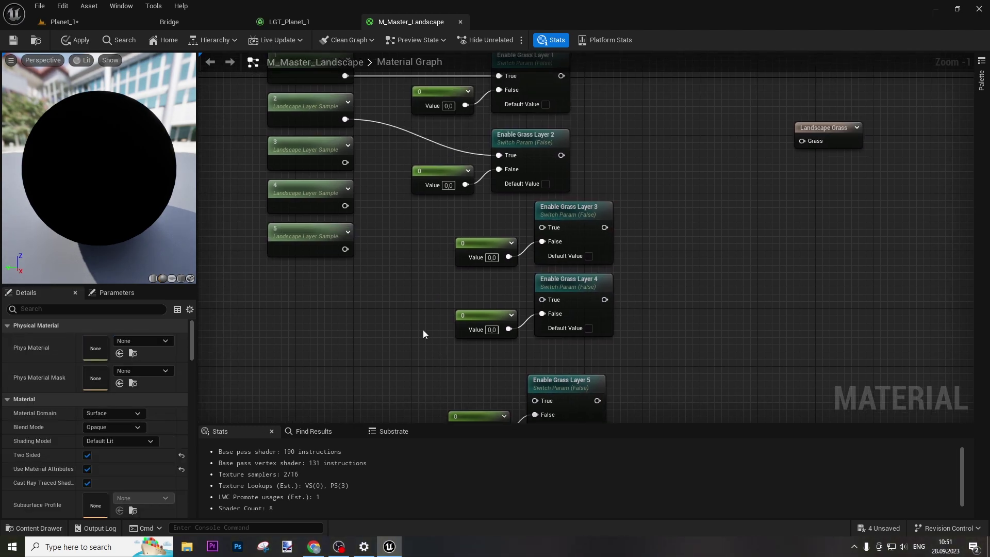
pyautogui.moveTo(344, 162); pyautogui.dragTo(541, 227)
pyautogui.moveTo(345, 205); pyautogui.dragTo(541, 300)
pyautogui.moveTo(345, 249); pyautogui.dragTo(534, 400)
# Step: Line up the Enable Grass Layer 3, 4 and 5 switches and their constants in a column below the first two
pyautogui.moveTo(453, 374); pyautogui.dragTo(454, 287, button='right')
pyautogui.moveTo(453, 287); pyautogui.dragTo(530, 285)
pyautogui.moveTo(413, 170); pyautogui.dragTo(406, 280, button='right')
pyautogui.moveTo(407, 280); pyautogui.dragTo(554, 343)
pyautogui.moveTo(563, 232); pyautogui.dragTo(514, 236)
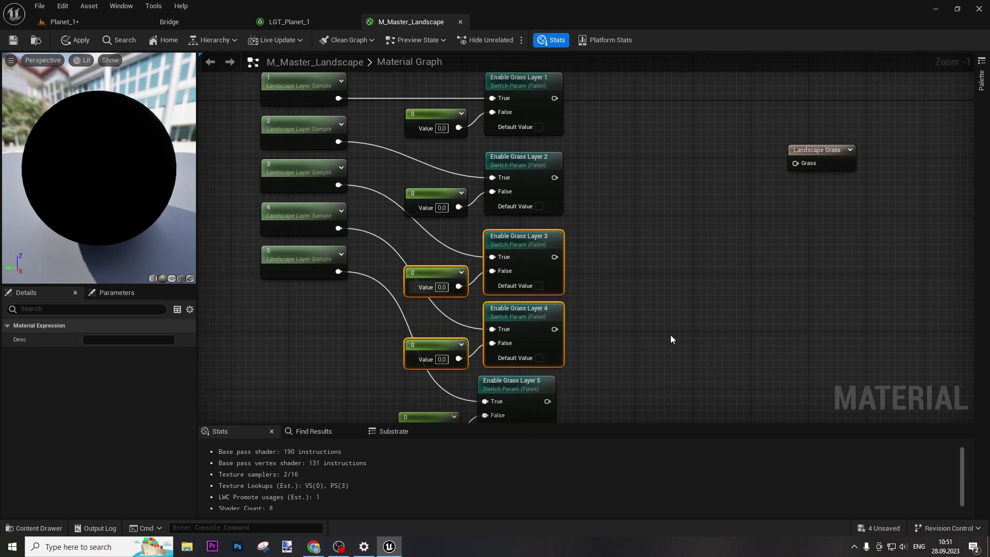
pyautogui.click(670, 335)
pyautogui.moveTo(670, 335); pyautogui.dragTo(642, 263, button='right')
pyautogui.moveTo(441, 373); pyautogui.dragTo(502, 320)
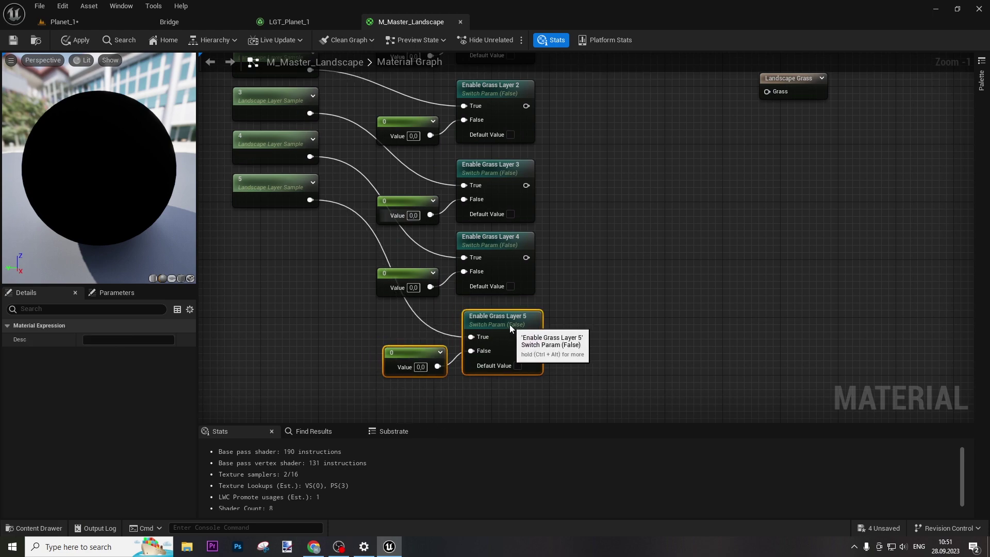
# Step: Add an Add node that combines the outputs of Enable Grass Layer 1 and Enable Grass Layer 2
pyautogui.moveTo(596, 272); pyautogui.dragTo(560, 331, button='right')
pyautogui.moveTo(474, 135); pyautogui.dragTo(566, 185)
pyautogui.write('add')
pyautogui.press('Return')
pyautogui.moveTo(573, 219); pyautogui.dragTo(476, 215)
pyautogui.moveTo(582, 199); pyautogui.dragTo(530, 181)
# Step: Place three more Add nodes and combine the first sum with Enable Grass Layer 3 in the second Add node
pyautogui.press('a')
pyautogui.click(621, 258)
pyautogui.click(596, 329)
pyautogui.click(572, 391)
pyautogui.moveTo(577, 384); pyautogui.dragTo(547, 323, button='right')
pyautogui.moveTo(596, 214); pyautogui.dragTo(446, 233)
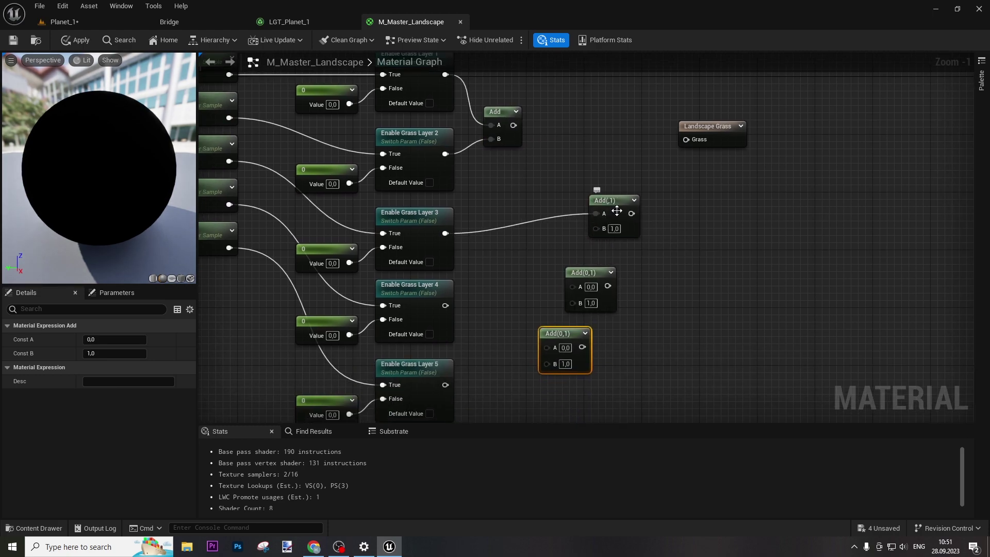
pyautogui.moveTo(607, 205); pyautogui.dragTo(553, 211)
pyautogui.keyDown('alt'); pyautogui.click(542, 219); pyautogui.keyUp('alt')
pyautogui.moveTo(513, 125); pyautogui.dragTo(446, 233)
# Step: Chain the remaining Add nodes and connect Enable Grass Layer 4 and Enable Grass Layer 5 to them
pyautogui.moveTo(564, 220); pyautogui.dragTo(584, 290)
pyautogui.moveTo(608, 286); pyautogui.dragTo(548, 346)
pyautogui.click(508, 301)
pyautogui.moveTo(445, 305); pyautogui.dragTo(574, 301)
pyautogui.moveTo(593, 286); pyautogui.dragTo(581, 191, button='right')
pyautogui.moveTo(434, 291); pyautogui.dragTo(535, 267)
# Step: Arrange the Add nodes in a row and connect the last one's output to the Landscape Grass node's Grass input
pyautogui.moveTo(545, 239); pyautogui.dragTo(655, 191)
pyautogui.moveTo(628, 140); pyautogui.dragTo(625, 343, button='right')
pyautogui.moveTo(531, 312); pyautogui.dragTo(545, 219)
pyautogui.moveTo(560, 380); pyautogui.dragTo(609, 219)
pyautogui.moveTo(683, 235); pyautogui.dragTo(770, 234)
pyautogui.moveTo(651, 395); pyautogui.dragTo(758, 248)
pyautogui.moveTo(774, 238); pyautogui.dragTo(752, 223)
# Step: Apply the changes to M_Master_Landscape and save the material
pyautogui.click(73, 41)
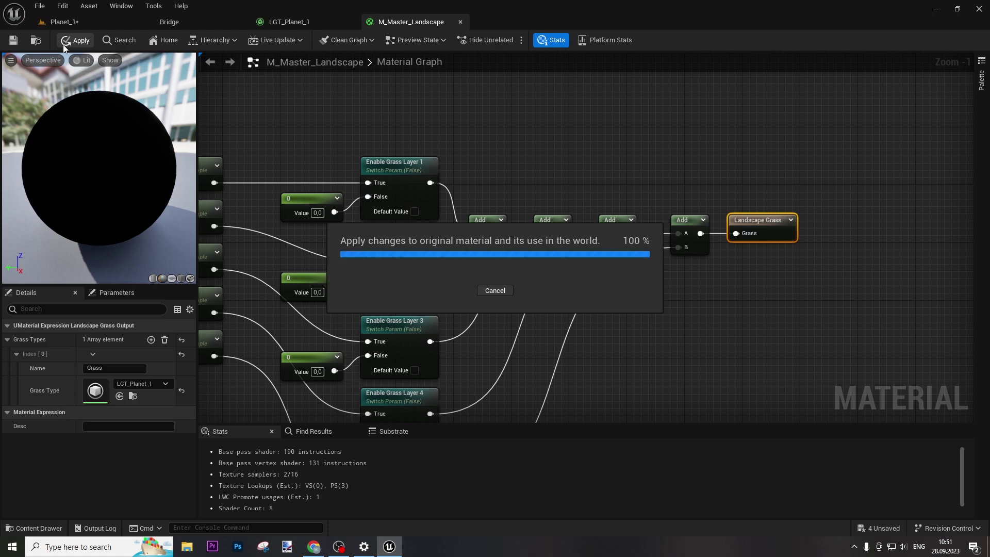
pyautogui.click(14, 40)
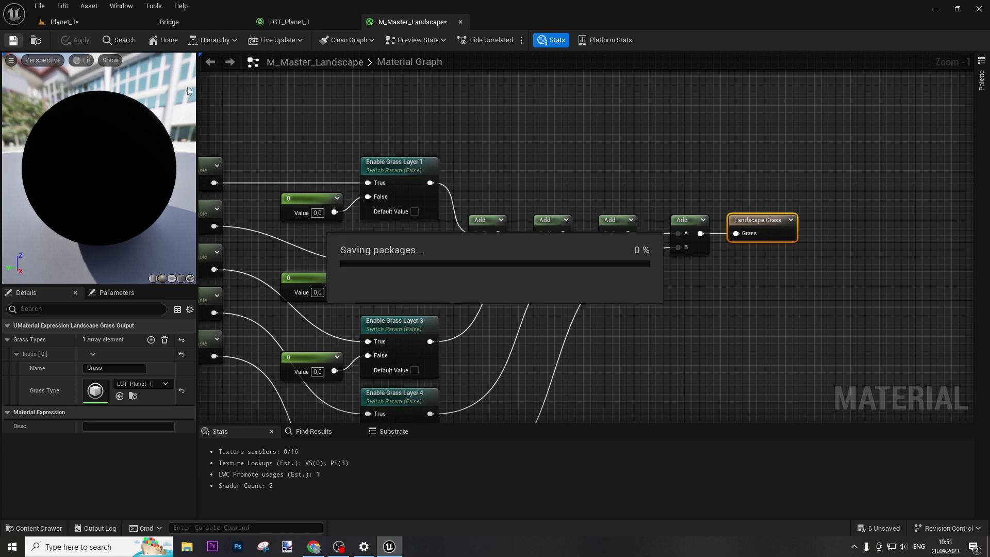
pyautogui.click(527, 133)
# Step: Select the Landscape in the Planet_1 level and open its material instance MI_Planet_1 at the static switch parameters
pyautogui.click(93, 21)
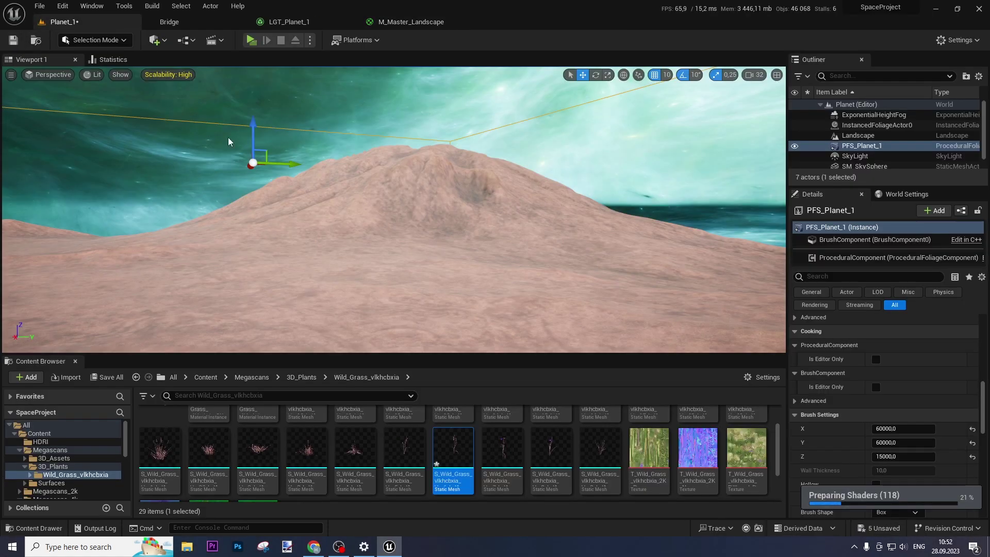
pyautogui.click(868, 136)
pyautogui.scroll(-10, 896, 407)
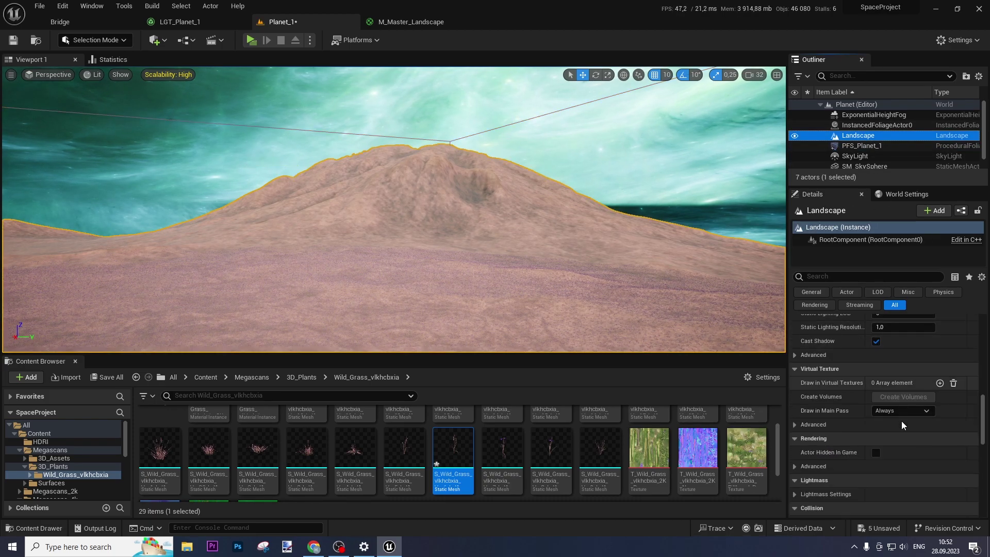
pyautogui.scroll(8, 898, 415)
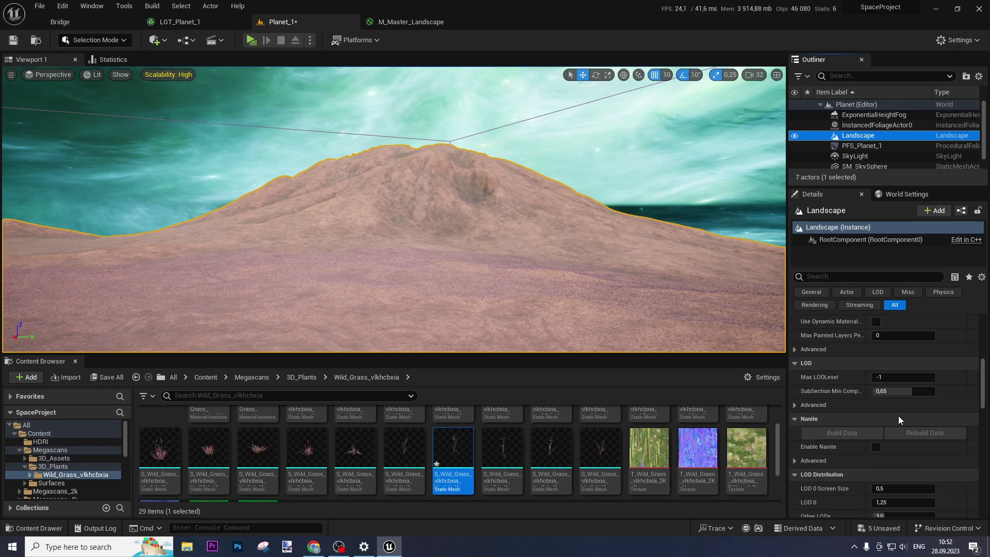
pyautogui.doubleClick(882, 382)
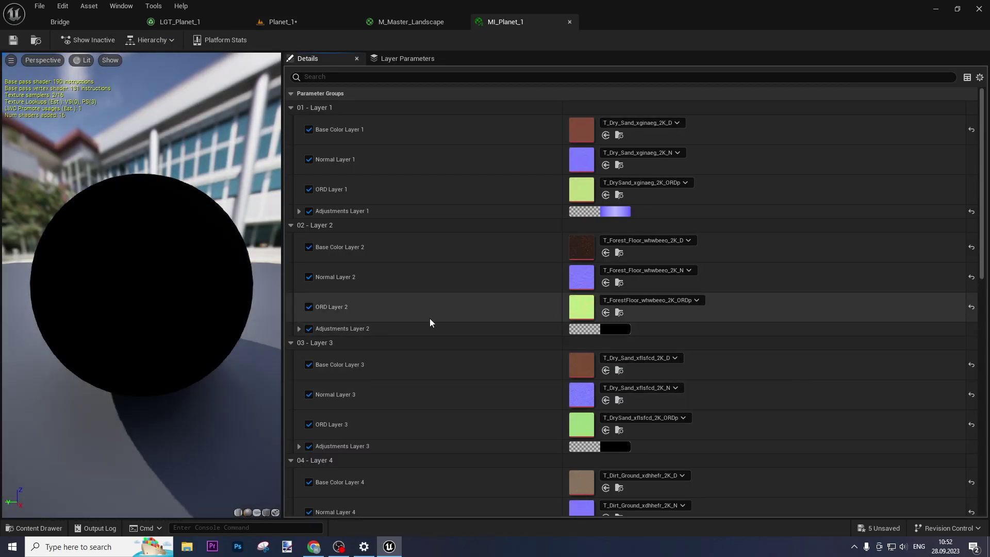
pyautogui.scroll(-9, 429, 316)
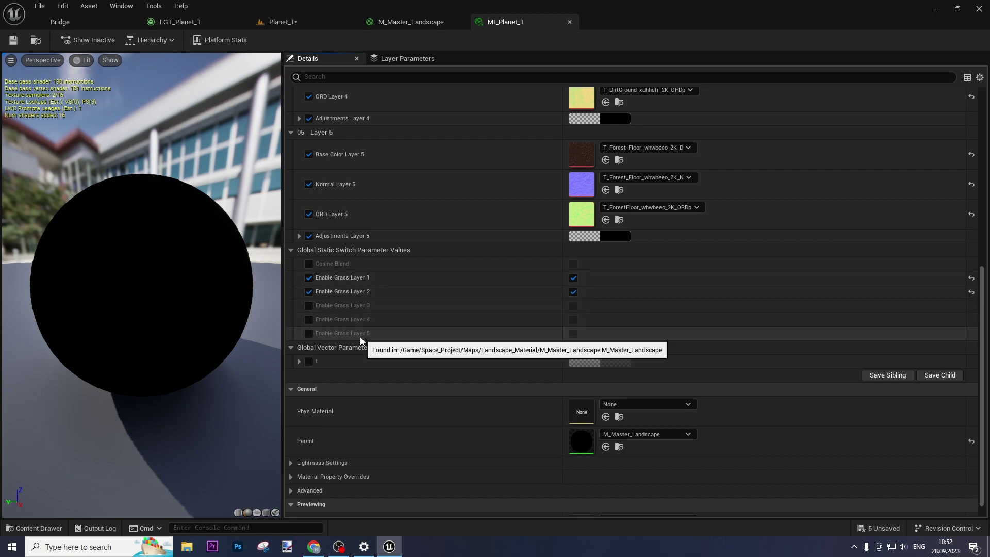
# Step: Try overriding the Enable Grass Layer 3, 4 and 5 switches in MI_Planet_1, and turn those overrides off again
pyautogui.click(309, 305)
pyautogui.click(308, 320)
pyautogui.click(309, 334)
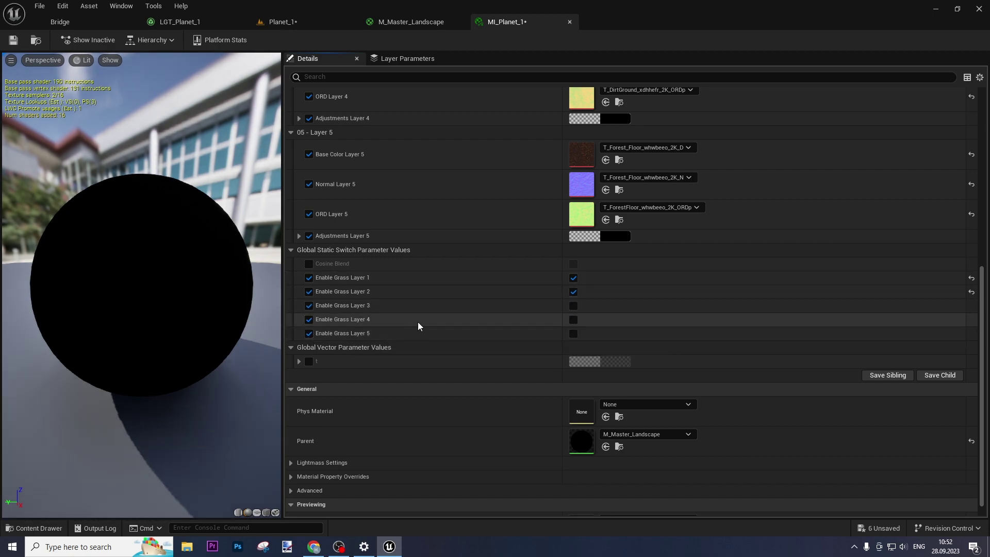
pyautogui.click(573, 292)
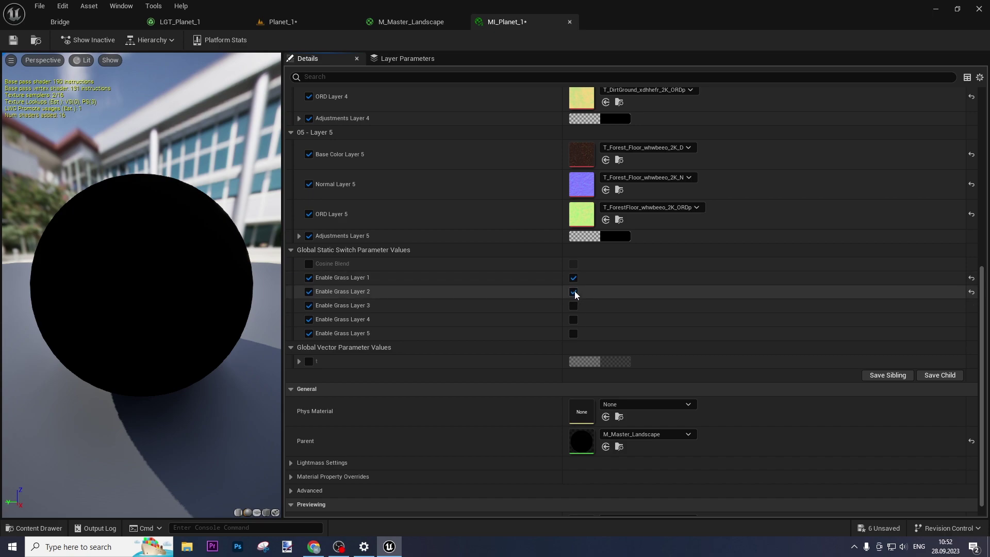
pyautogui.click(308, 306)
pyautogui.click(308, 320)
pyautogui.click(308, 332)
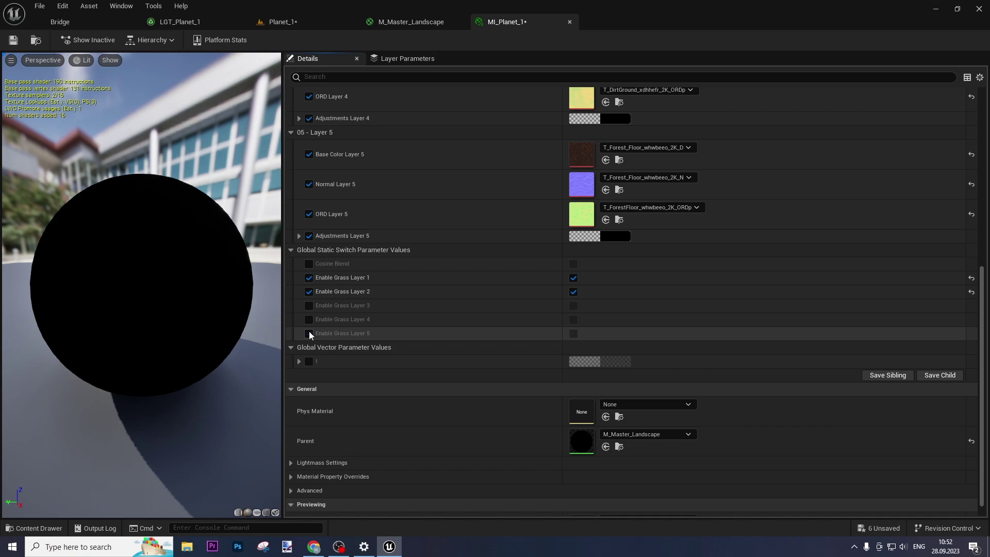
# Step: Save MI_Planet_1, return to the Planet_1 level and move its tab to the start of the tab row
pyautogui.click(11, 41)
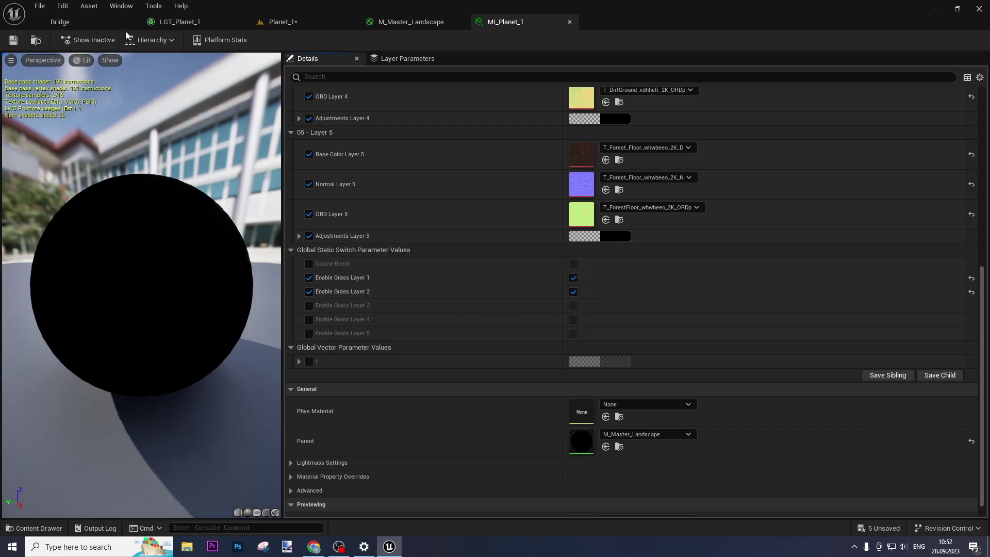
pyautogui.click(83, 23)
pyautogui.moveTo(262, 27); pyautogui.dragTo(96, 37)
# Step: Fly down over the Planet_1 landscape in the viewport to examine the ground up close
pyautogui.moveTo(280, 217); pyautogui.dragTo(701, 235, button='right')
pyautogui.press('w')
pyautogui.press('w')
pyautogui.press('w')
pyautogui.press('w')
pyautogui.press('w')
pyautogui.moveTo(397, 221); pyautogui.dragTo(325, 222, button='right')
pyautogui.press('w')
pyautogui.press('w')
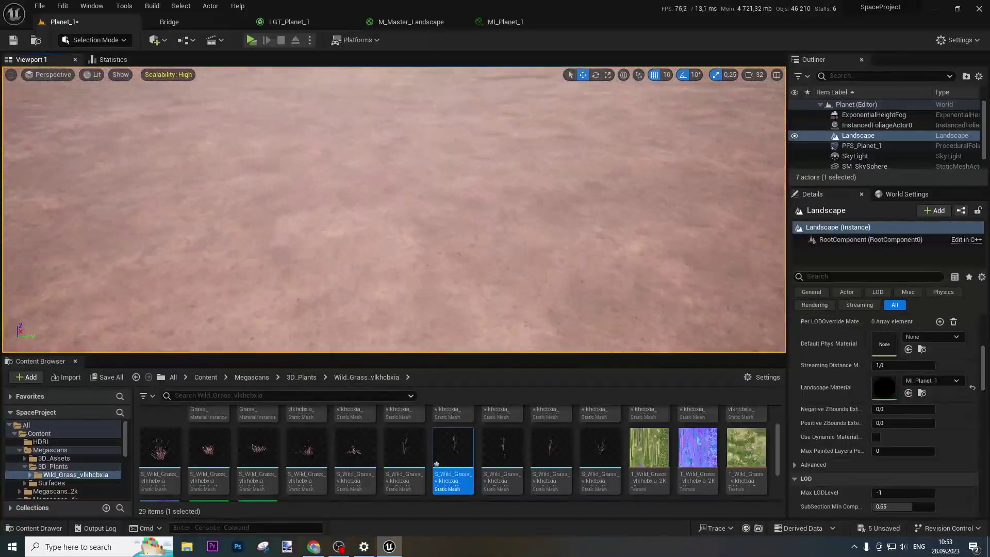
# Step: Play the level in a preview, move around the landscape to examine the grass coverage, and end the preview
pyautogui.click(251, 40)
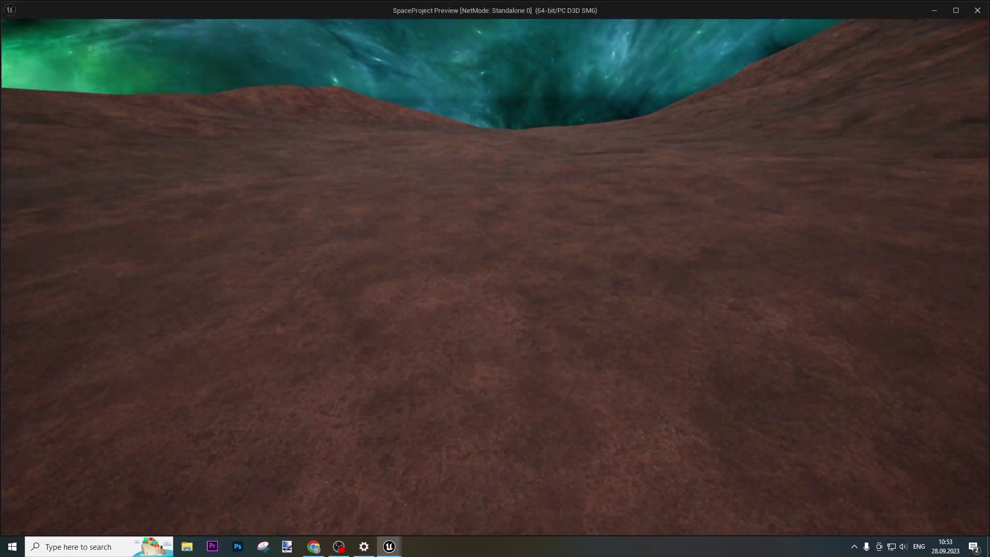
pyautogui.press('w')
pyautogui.press('w')
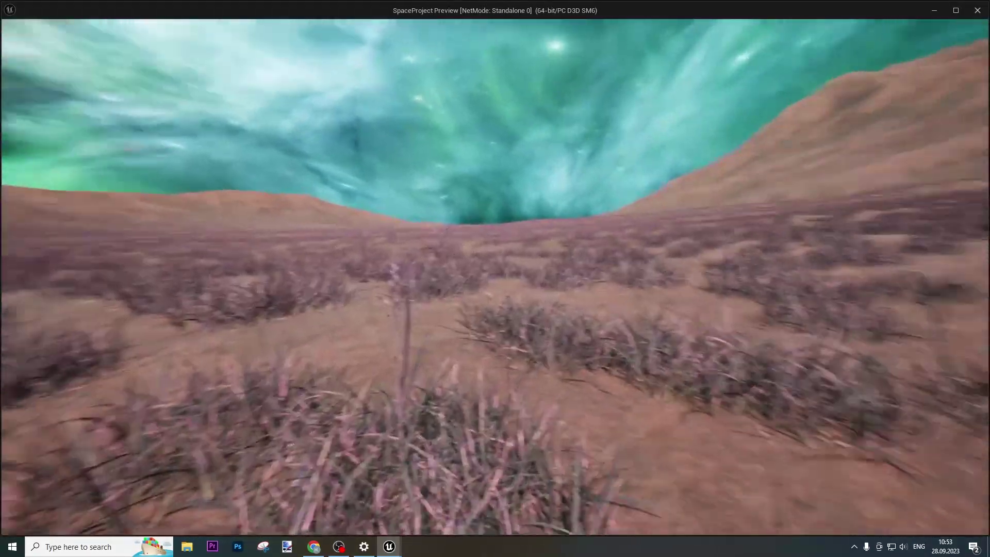
pyautogui.press('w')
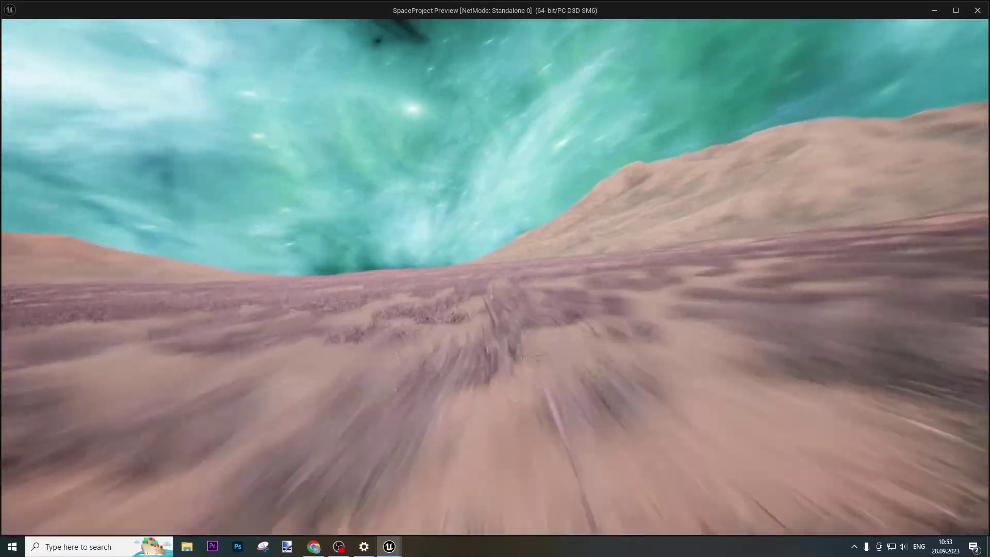
pyautogui.press('s')
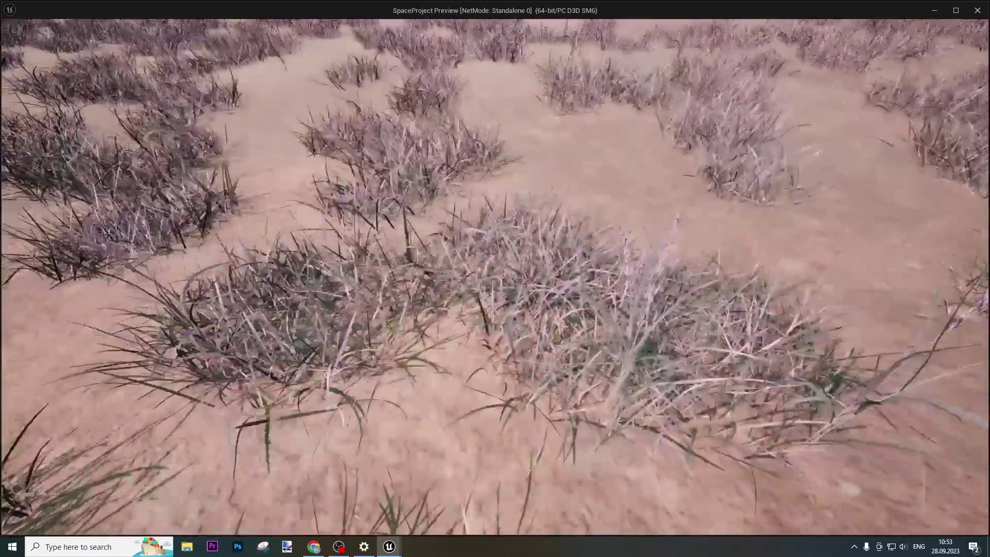
pyautogui.press('w')
pyautogui.press('w')
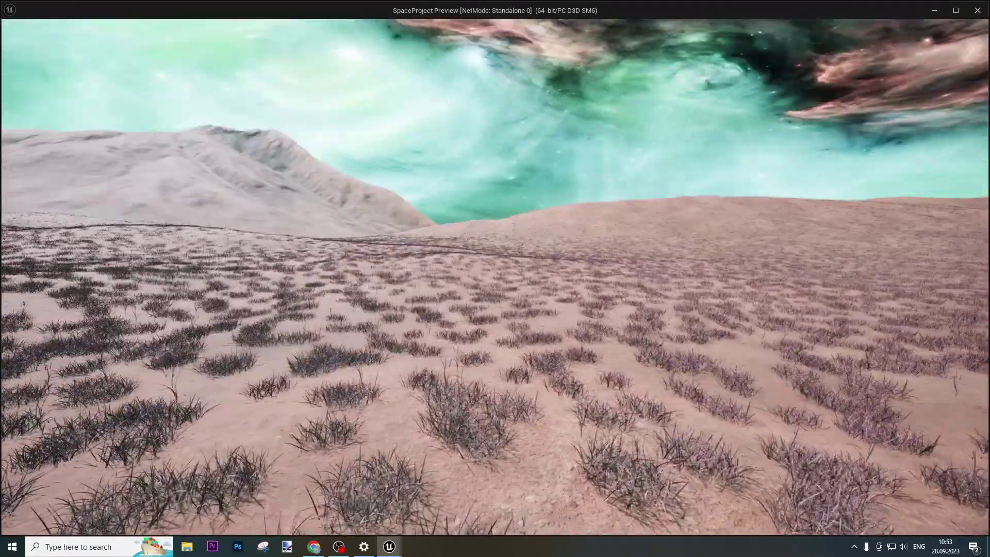
pyautogui.press('w')
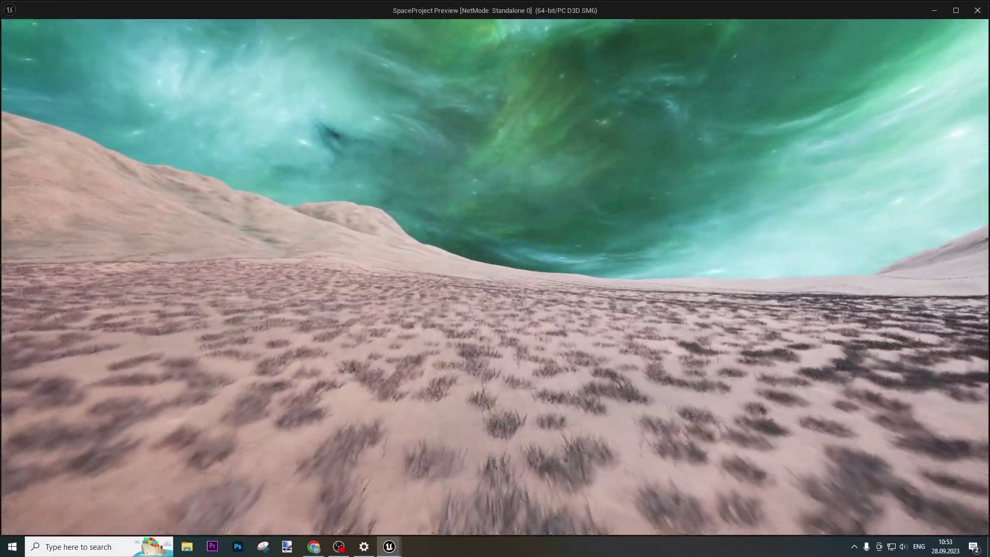
pyautogui.press('w')
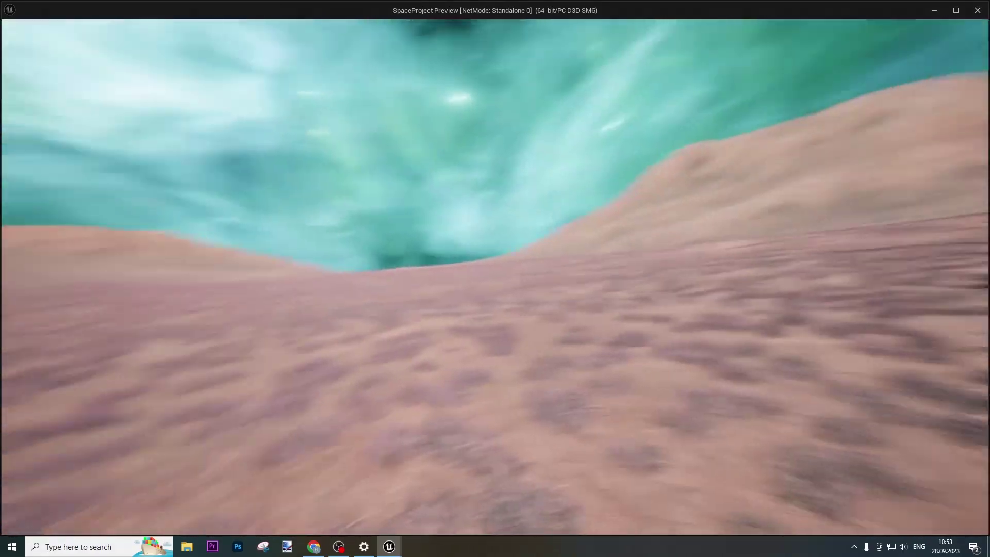
pyautogui.press('w')
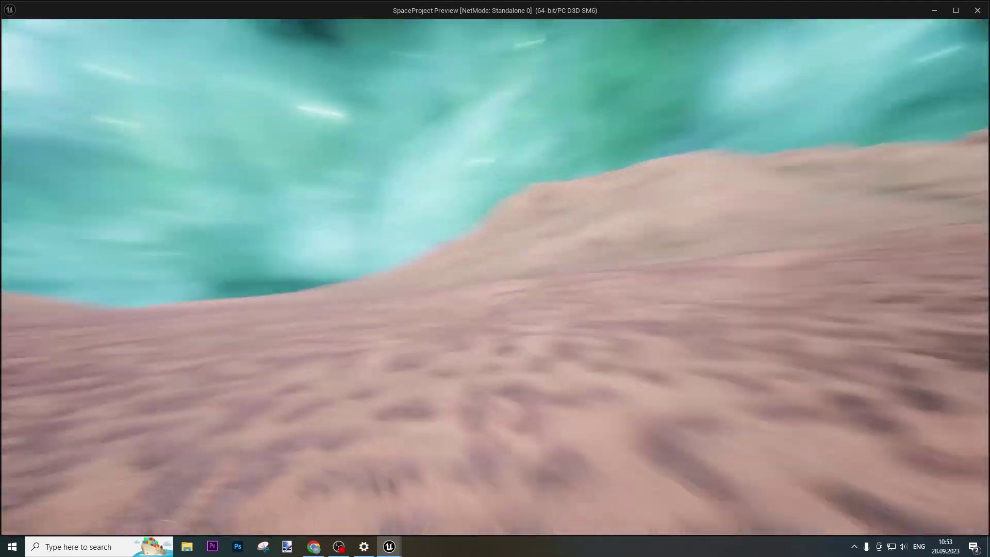
pyautogui.press('a')
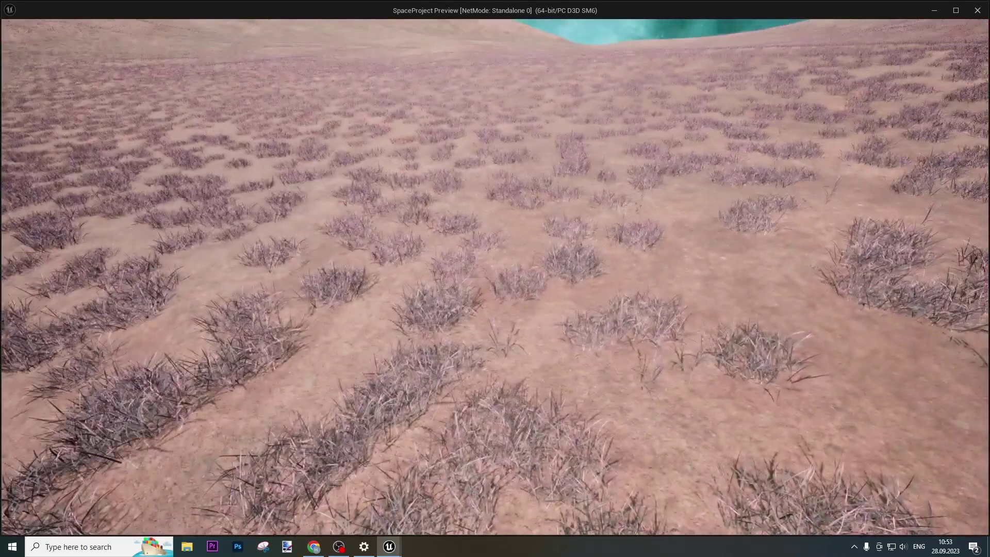
pyautogui.press('a')
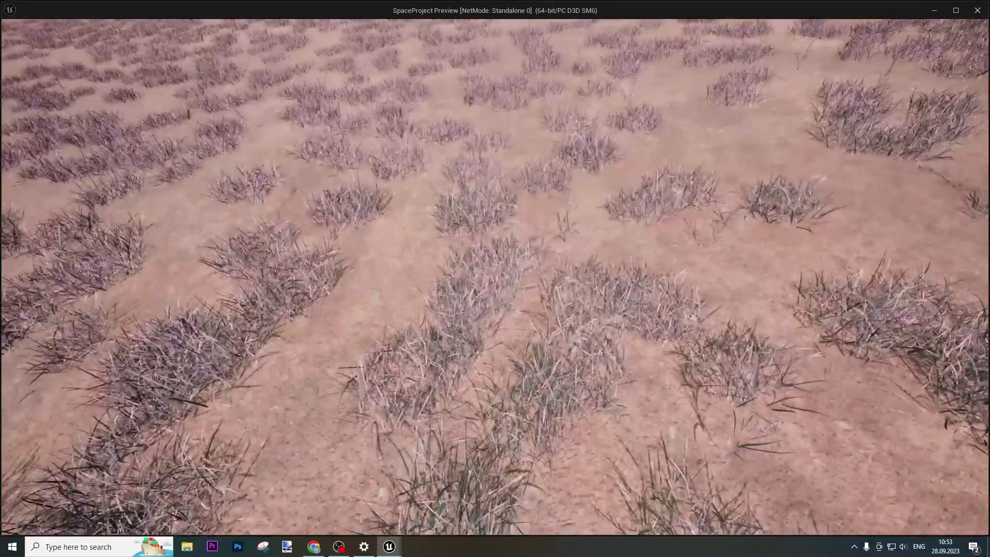
pyautogui.press('Escape')
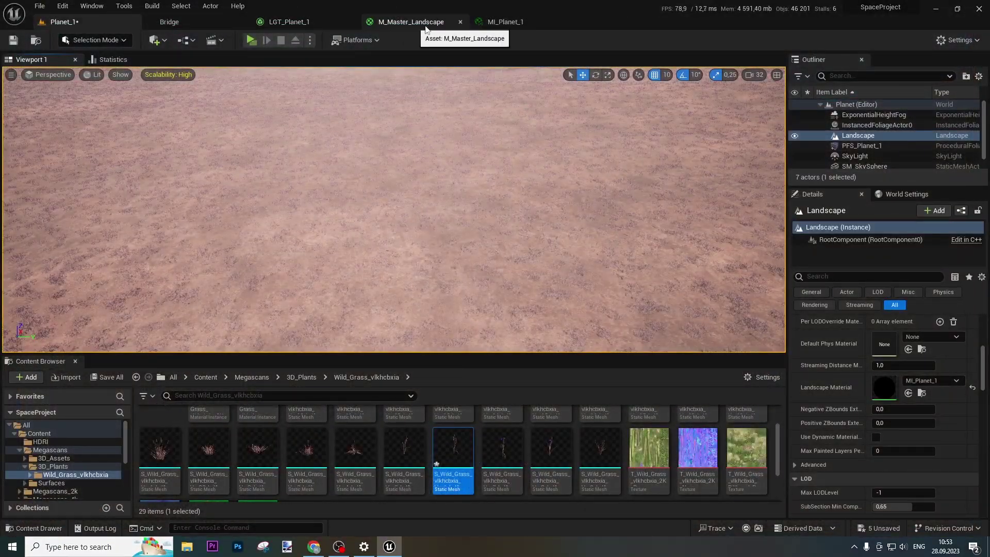
# Step: In LGT_Planet_1, set Grass Density and the default Grass Density Quality of the first grass variety (Index 0) to 40
pyautogui.click(288, 21)
pyautogui.write('40')
pyautogui.press('Tab')
pyautogui.write('40')
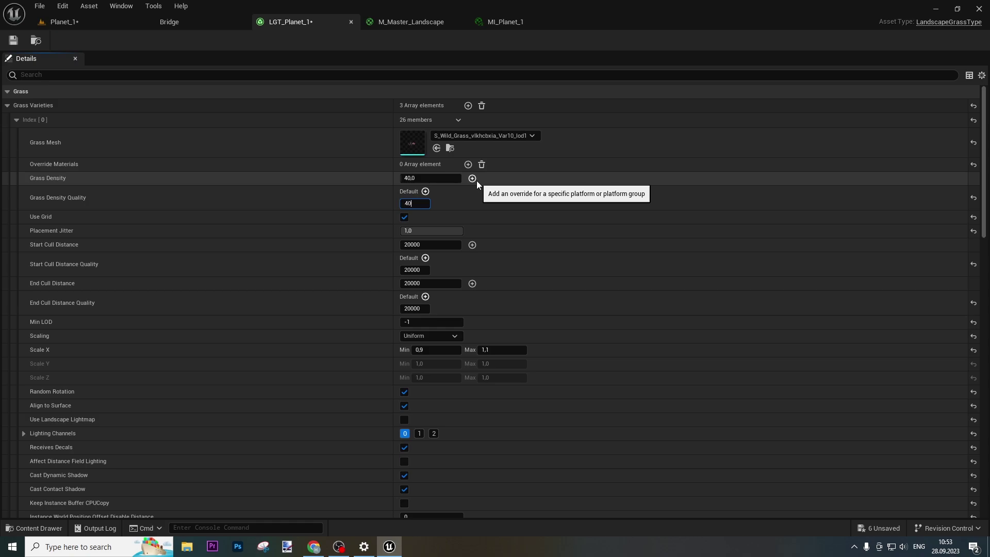
# Step: Set the grass density and density quality to 40 for the first two varieties and 20 for the third, saving the grass type and level
pyautogui.press('Return')
pyautogui.scroll(-6, 396, 332)
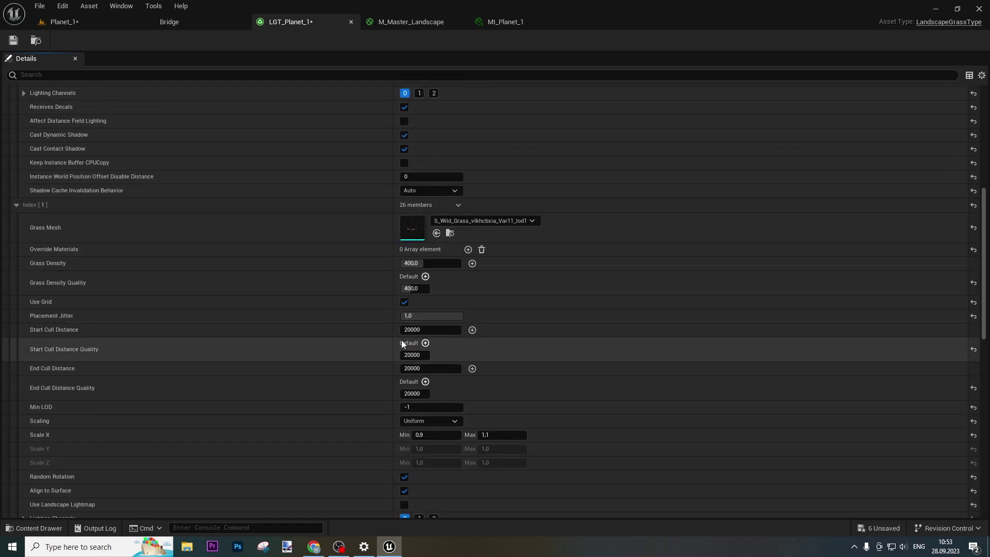
pyautogui.click(425, 264)
pyautogui.press('Return')
pyautogui.scroll(-10, 586, 434)
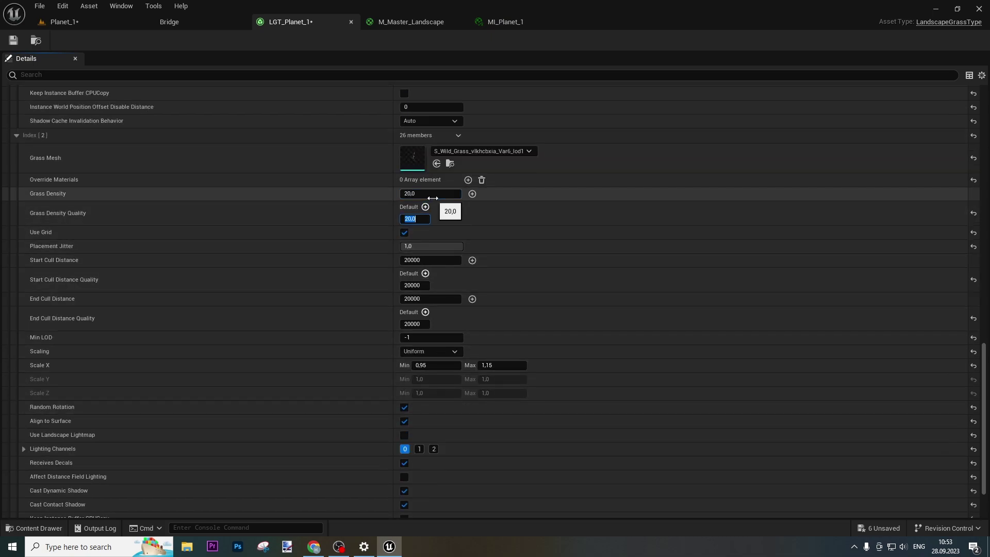
pyautogui.click(64, 21)
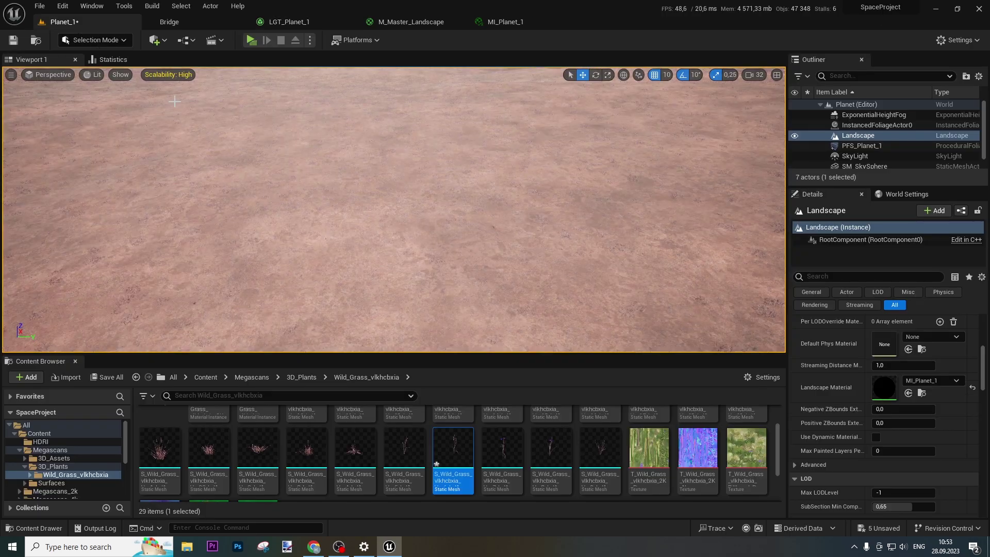
pyautogui.click(13, 40)
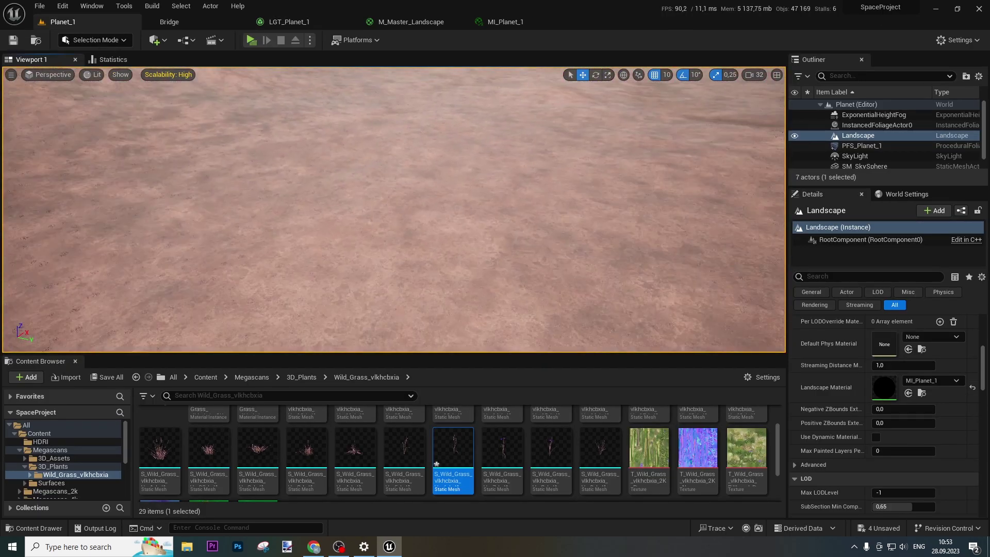
# Step: Play the Planet_1 level and fly over the terrain to examine how the grass clumps are distributed
pyautogui.press('w')
pyautogui.moveTo(394, 210); pyautogui.dragTo(491, 168, button='right')
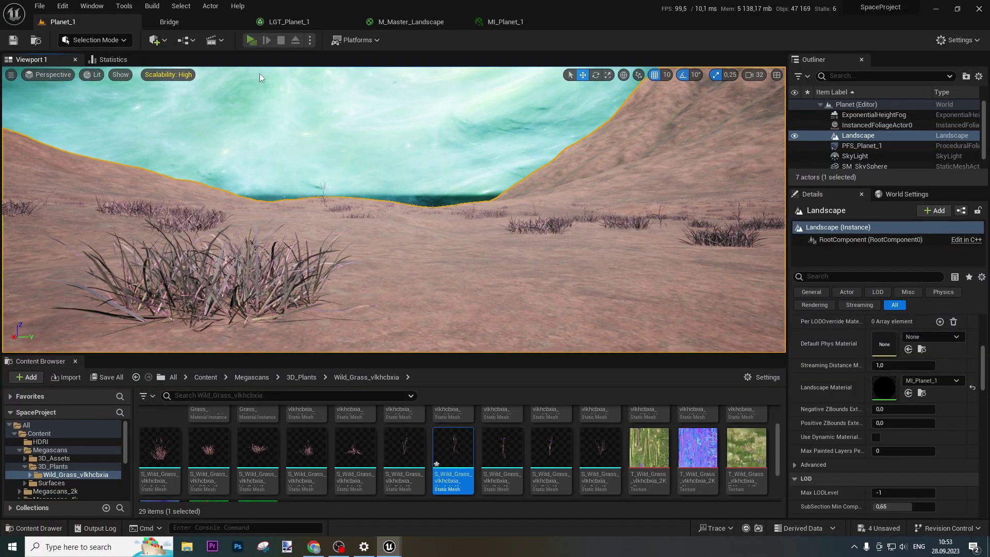
pyautogui.click(251, 40)
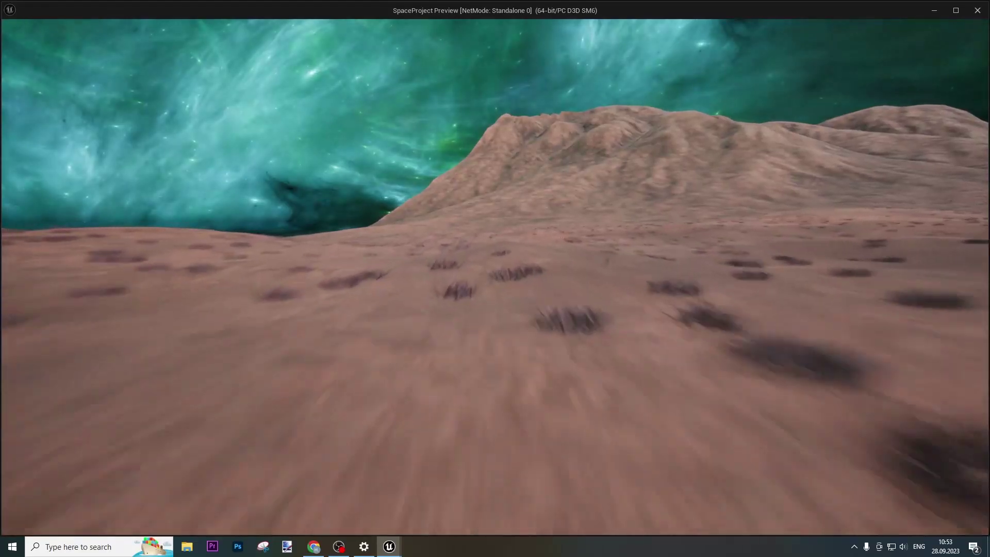
pyautogui.press('w')
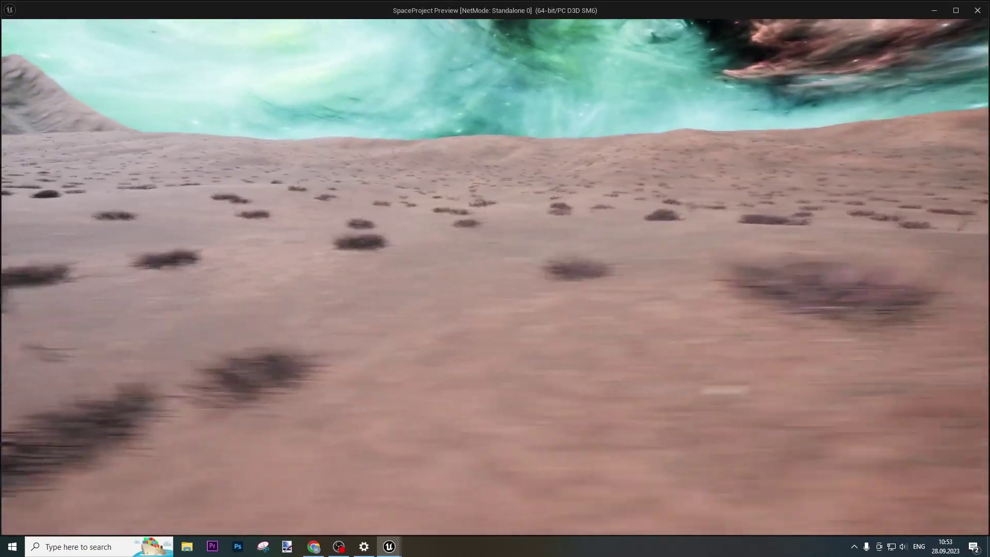
pyautogui.press('w')
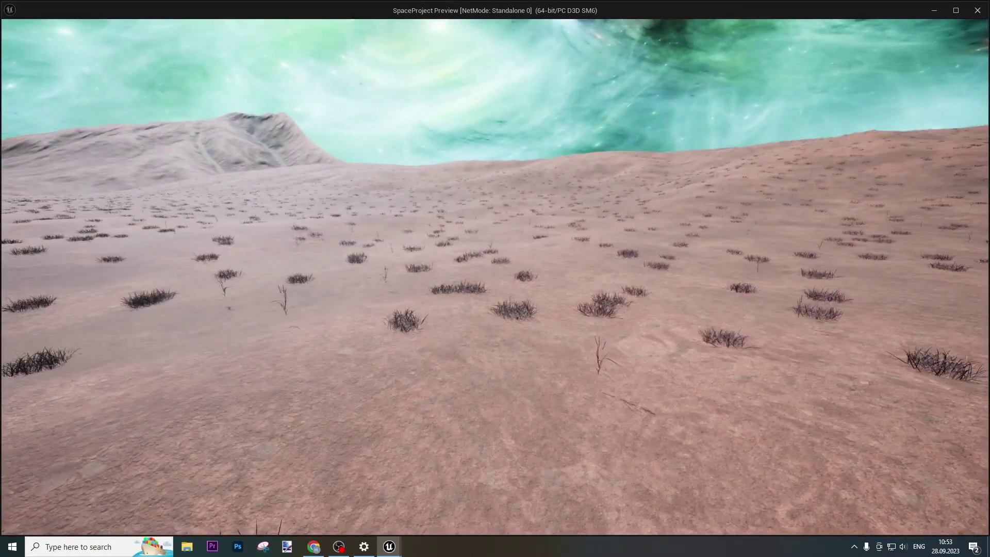
pyautogui.press('w')
pyautogui.press('w')
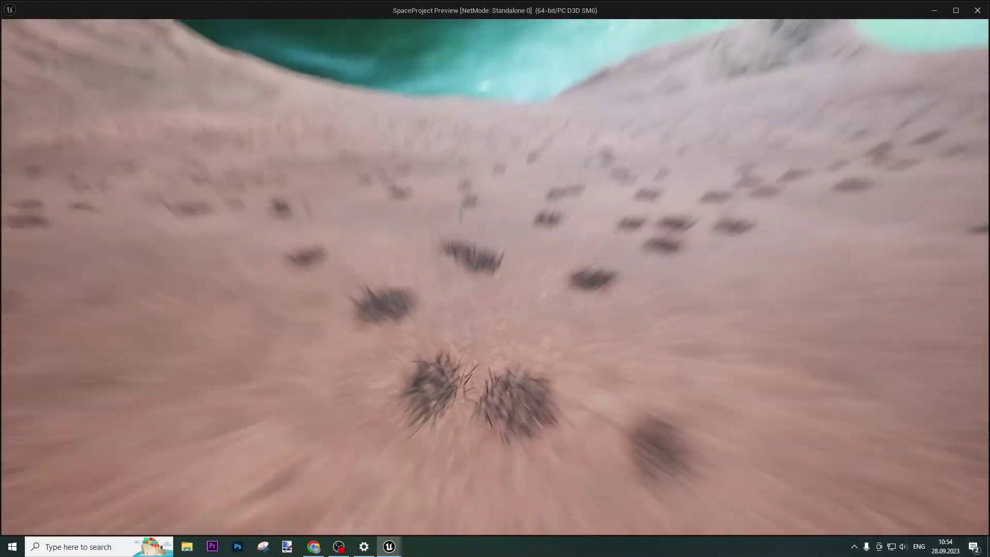
pyautogui.press('w')
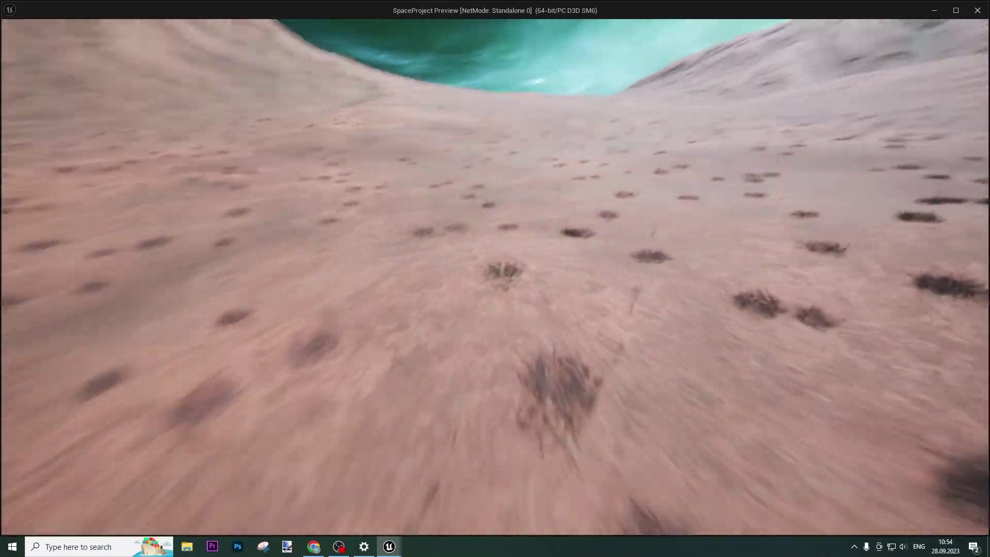
pyautogui.press('w')
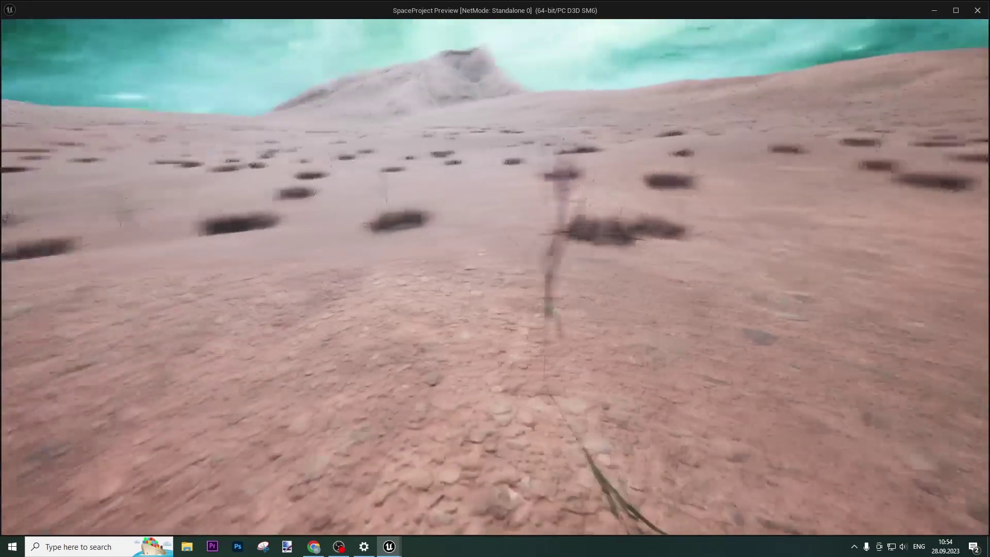
pyautogui.press('w')
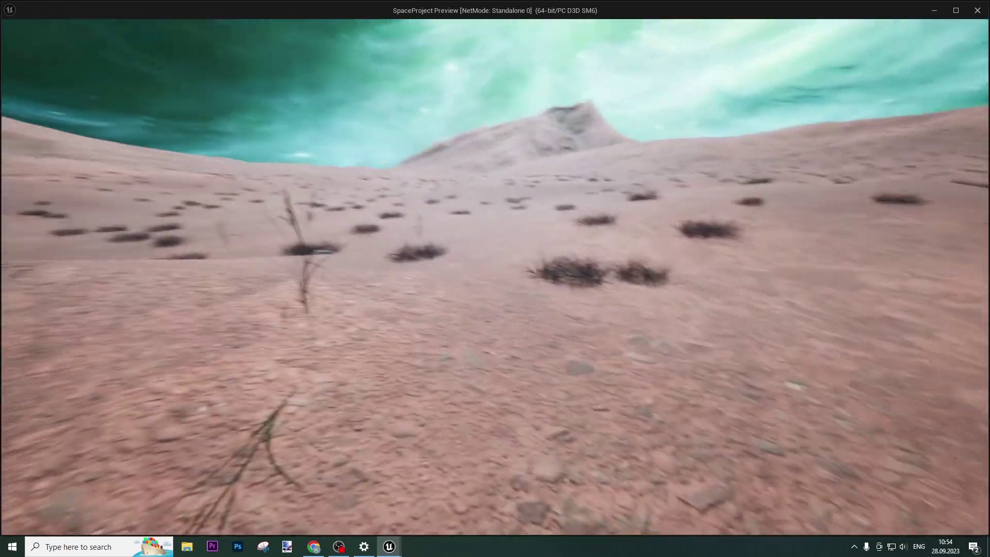
pyautogui.press('w')
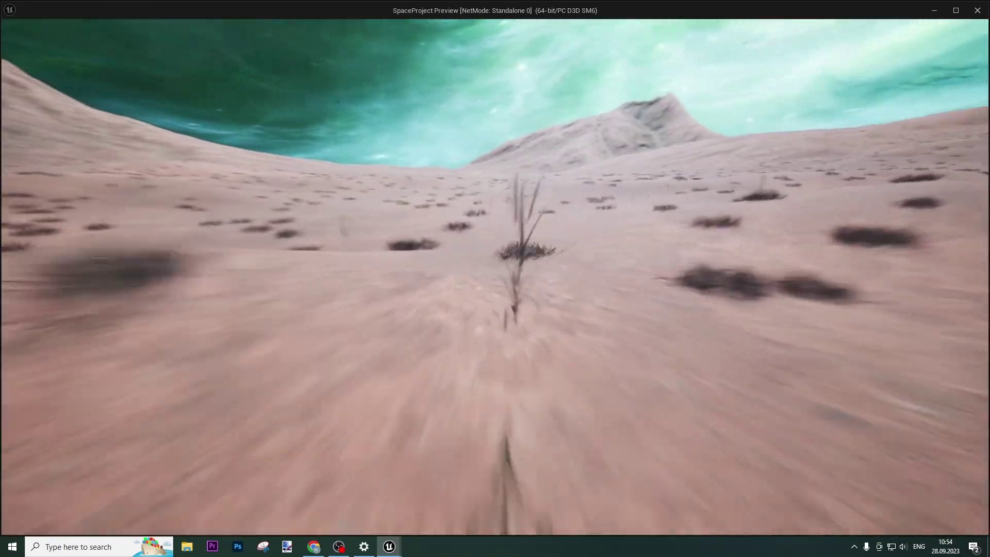
pyautogui.press('w')
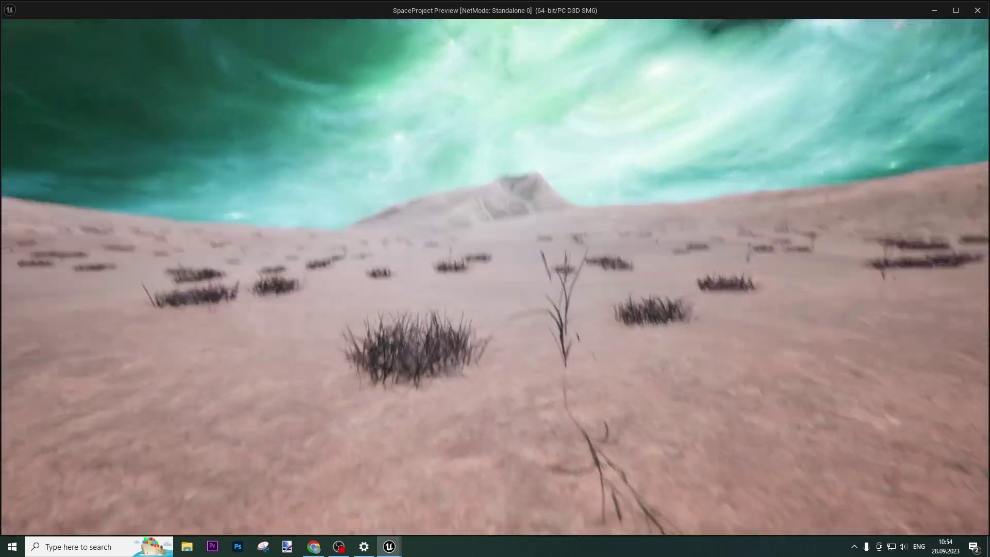
pyautogui.press('w')
pyautogui.press('Escape')
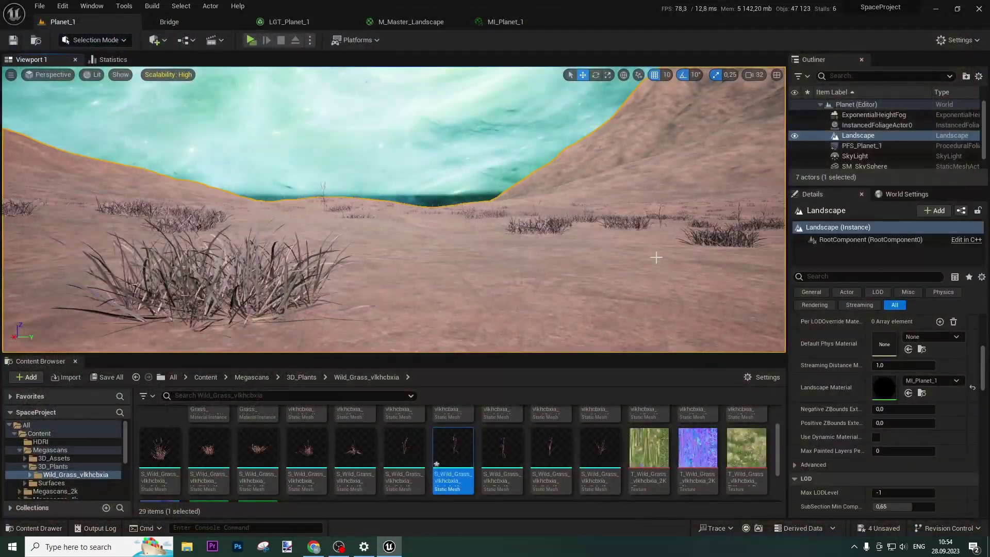
# Step: Set the grass density and density quality of the third variety (Index 2) in LGT_Planet_1 to 15
pyautogui.click(305, 22)
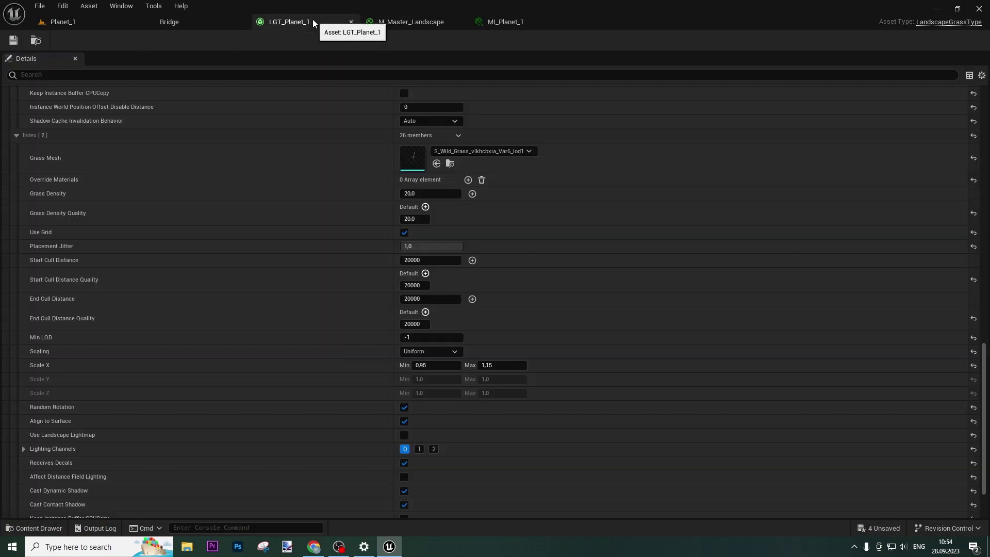
pyautogui.scroll(3, 428, 253)
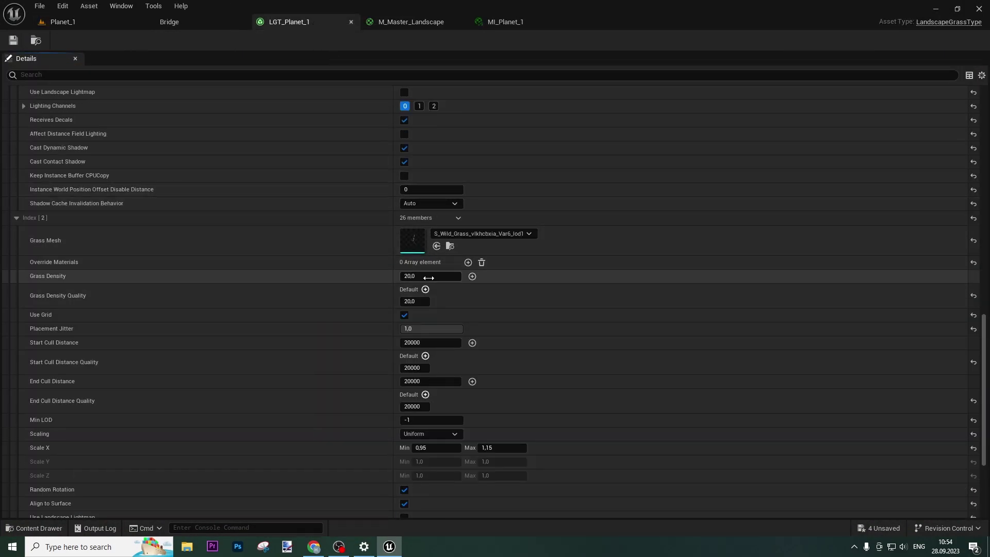
pyautogui.click(421, 302)
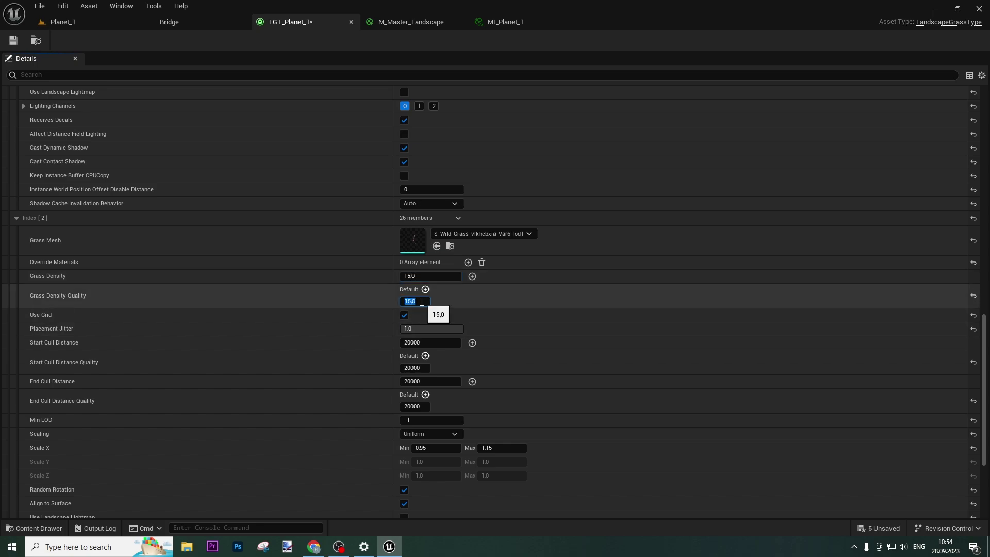
# Step: Set density and density quality to 30 and turn off Use Grid for the first two grass varieties, and save the grass type
pyautogui.scroll(10, 522, 325)
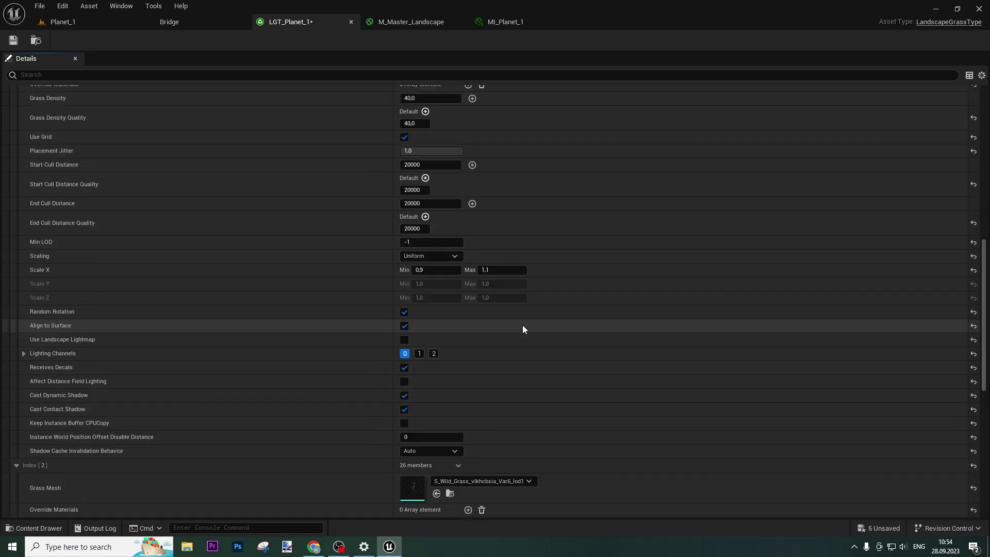
pyautogui.click(430, 347)
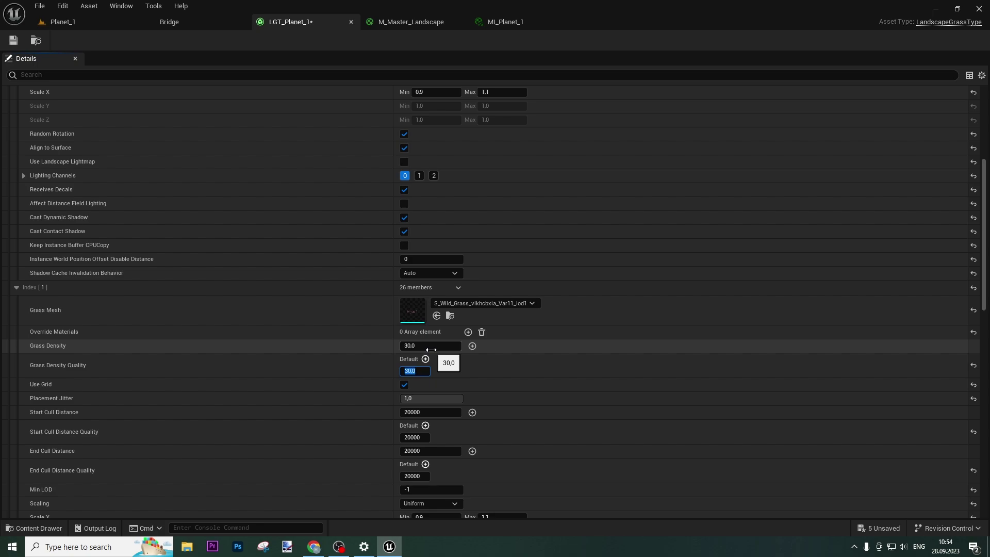
pyautogui.scroll(3, 481, 357)
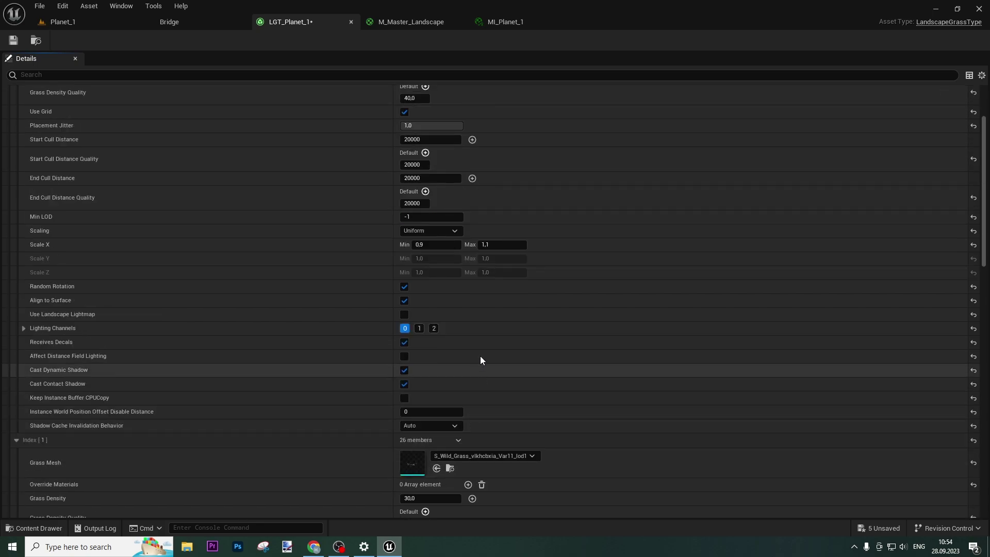
pyautogui.scroll(3, 480, 356)
pyautogui.click(404, 216)
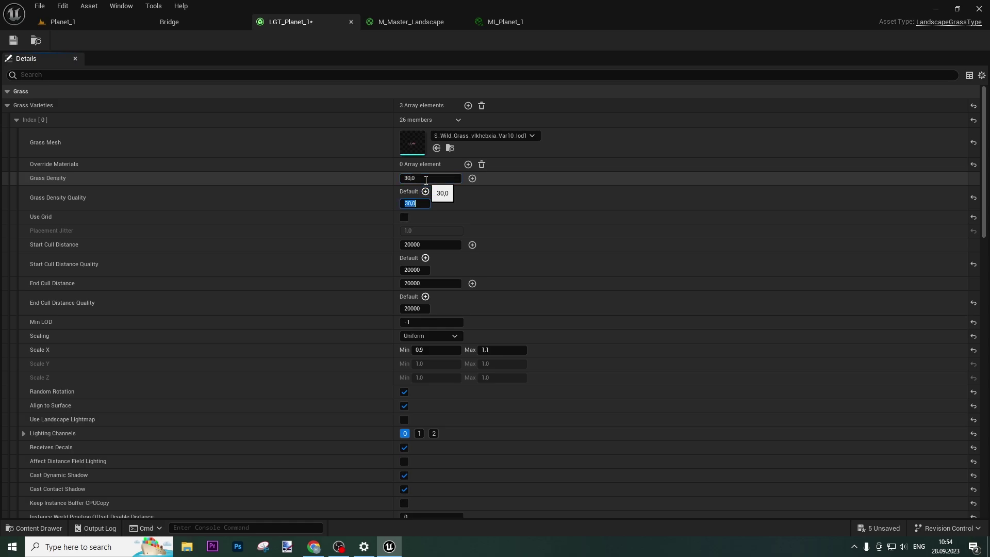
pyautogui.click(12, 41)
pyautogui.click(84, 25)
# Step: Play the level again and fly around to check the grass spread with the reduced densities and no grid placement
pyautogui.moveTo(473, 232); pyautogui.dragTo(595, 227, button='right')
pyautogui.click(250, 40)
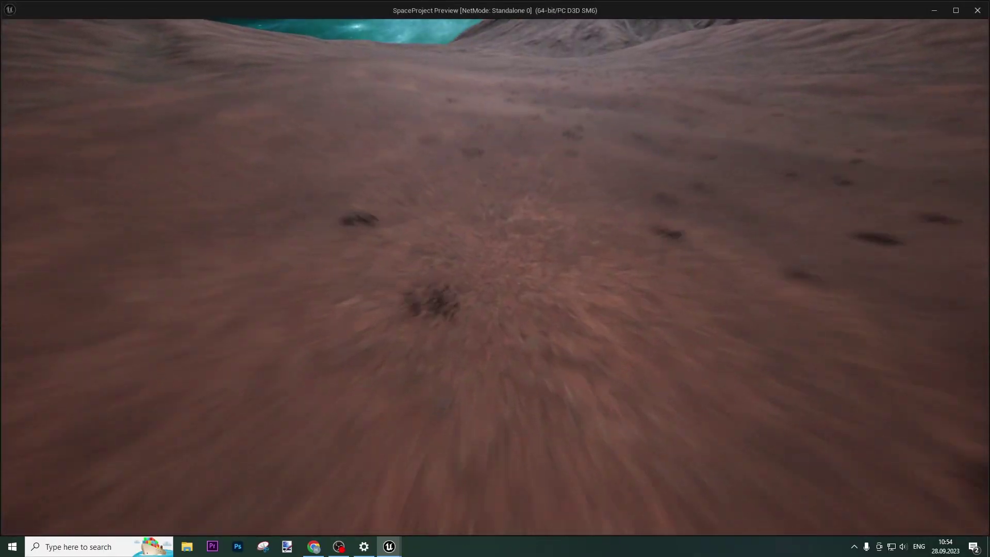
pyautogui.press('w')
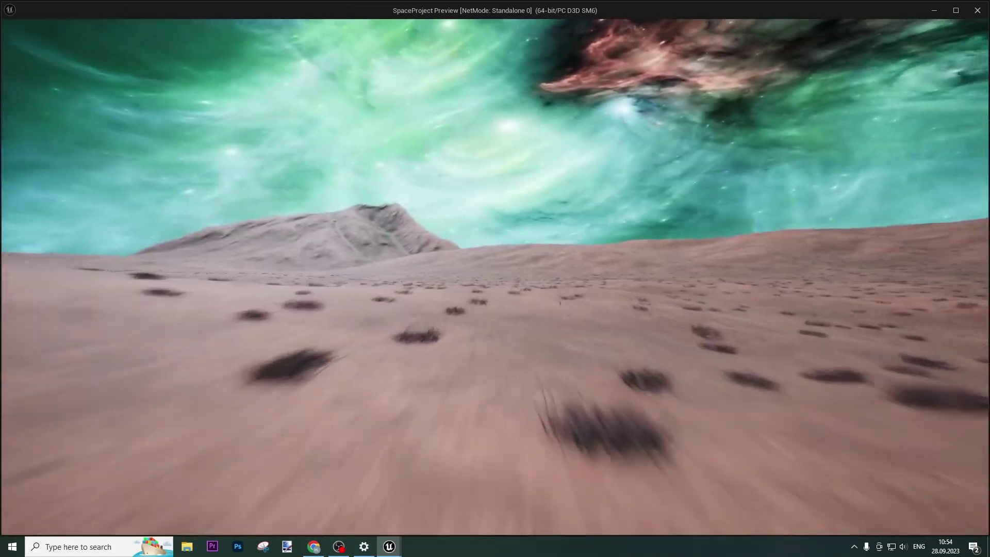
pyautogui.press('w')
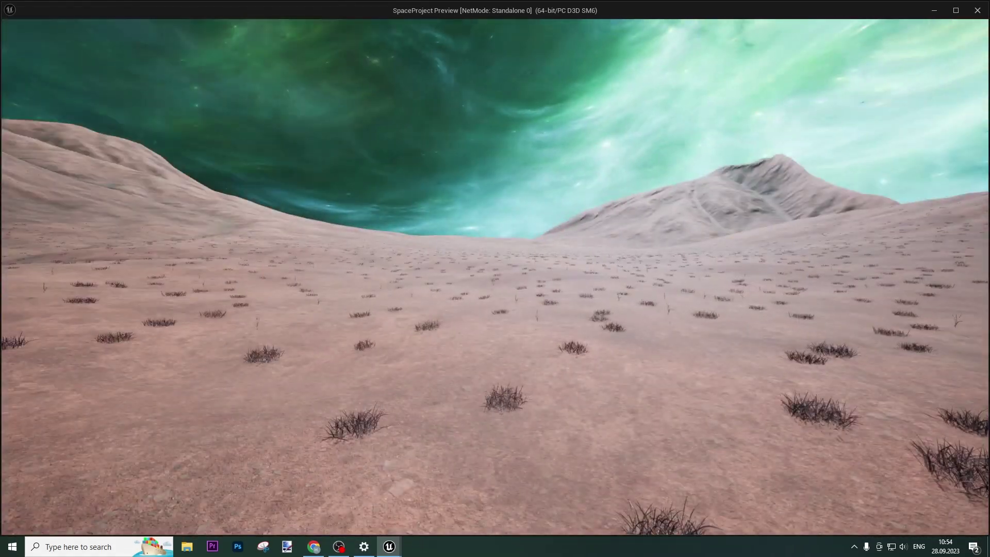
pyautogui.press('w')
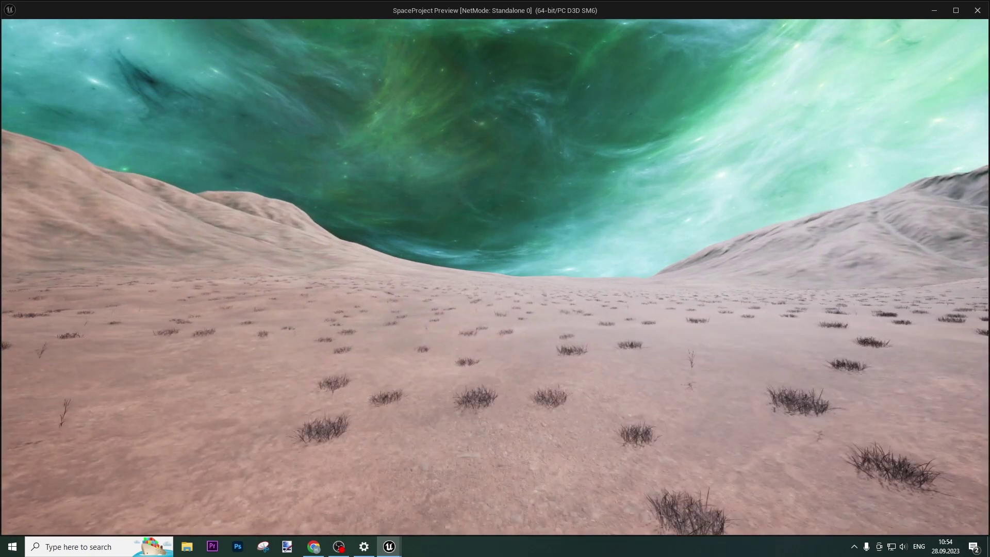
pyautogui.press('w')
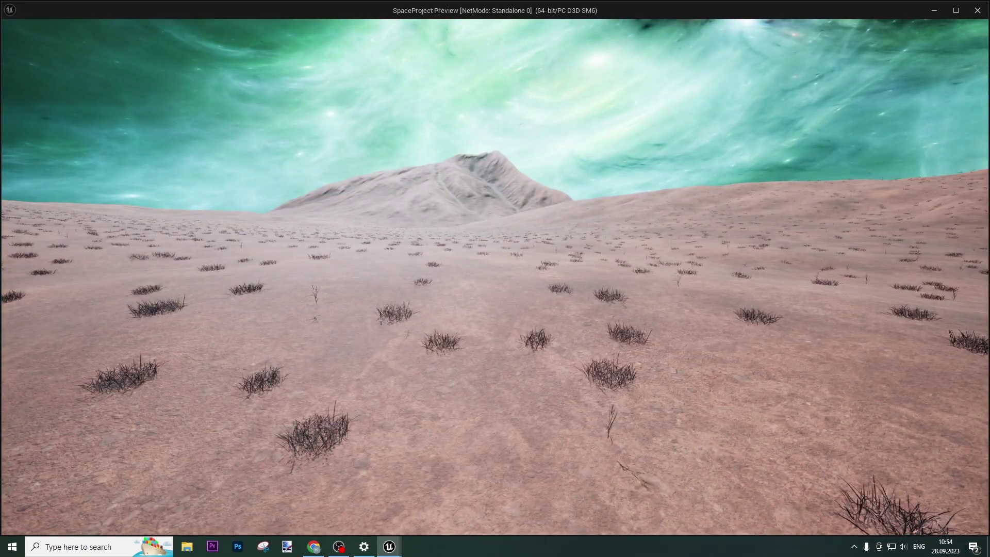
pyautogui.press('w')
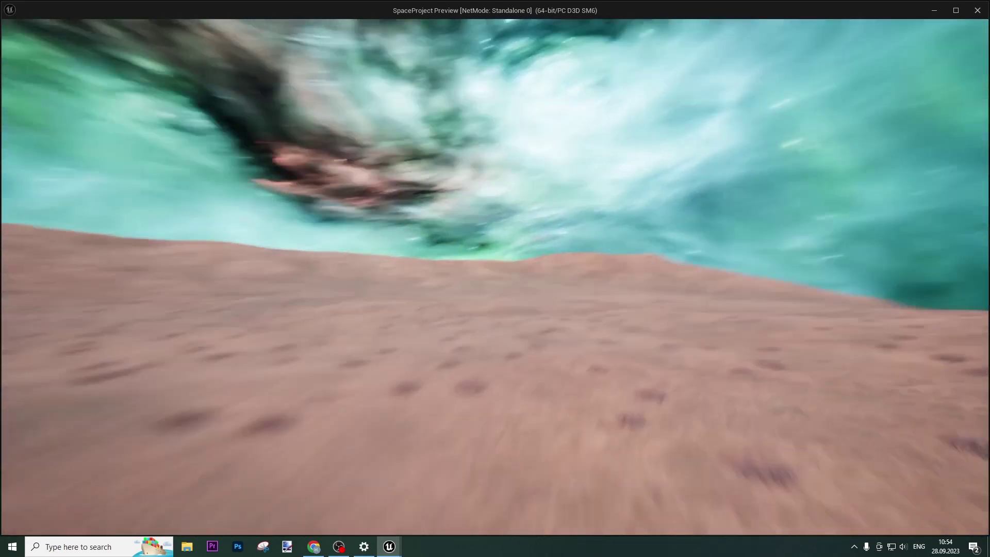
pyautogui.press('a')
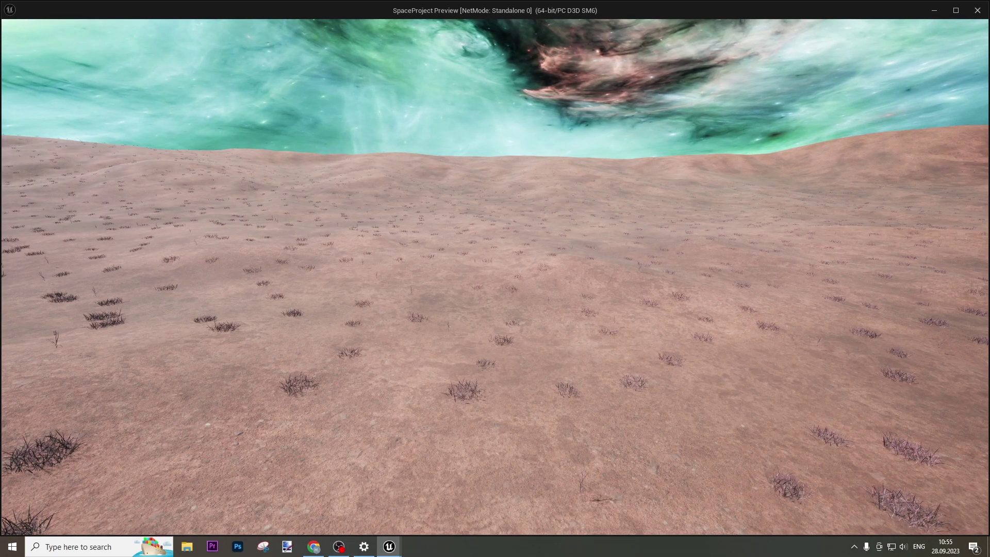
pyautogui.press('w')
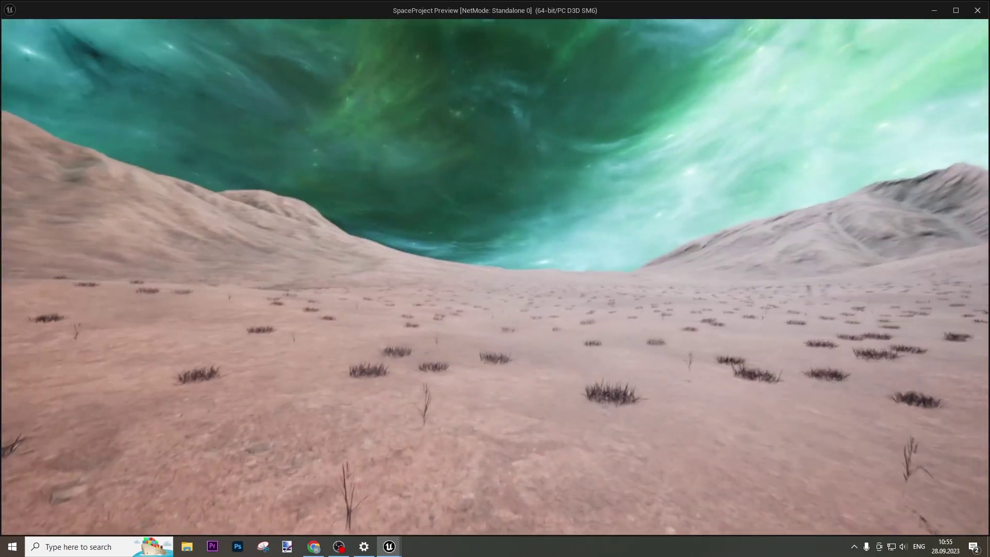
pyautogui.press('w')
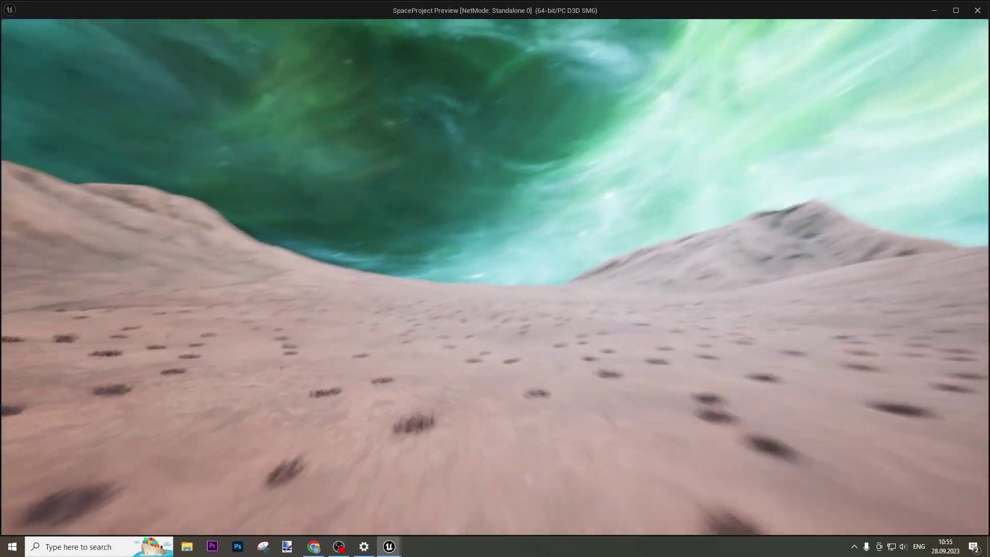
pyautogui.press('w')
pyautogui.press('Escape')
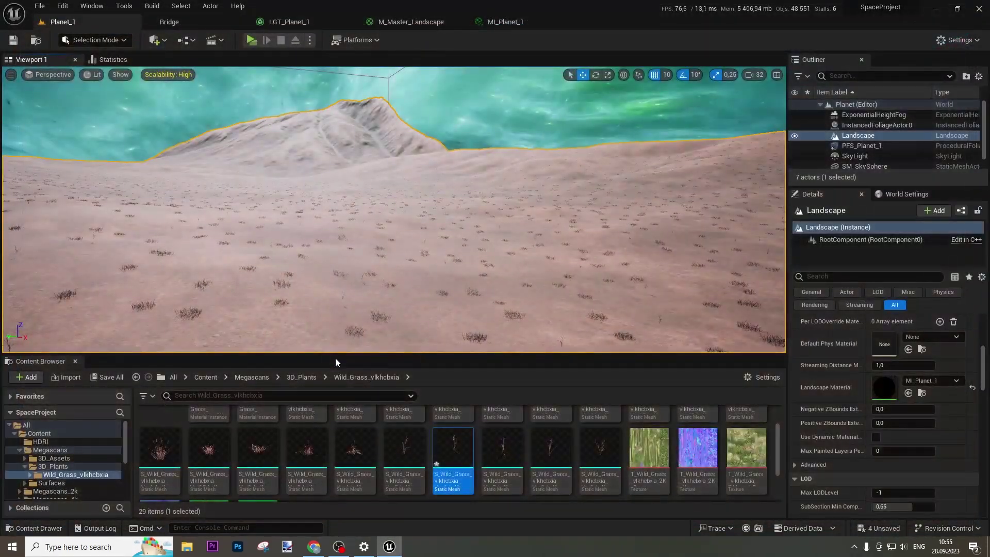
# Step: Set the grass density and density quality of the first two varieties (Index 0 and 1) to 25
pyautogui.click(319, 21)
pyautogui.click(430, 178)
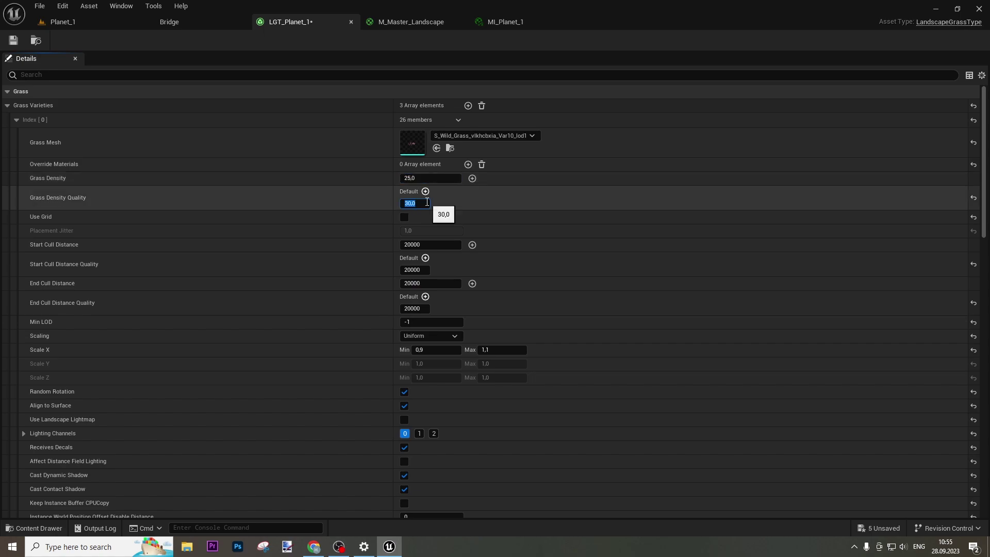
pyautogui.scroll(-6, 329, 413)
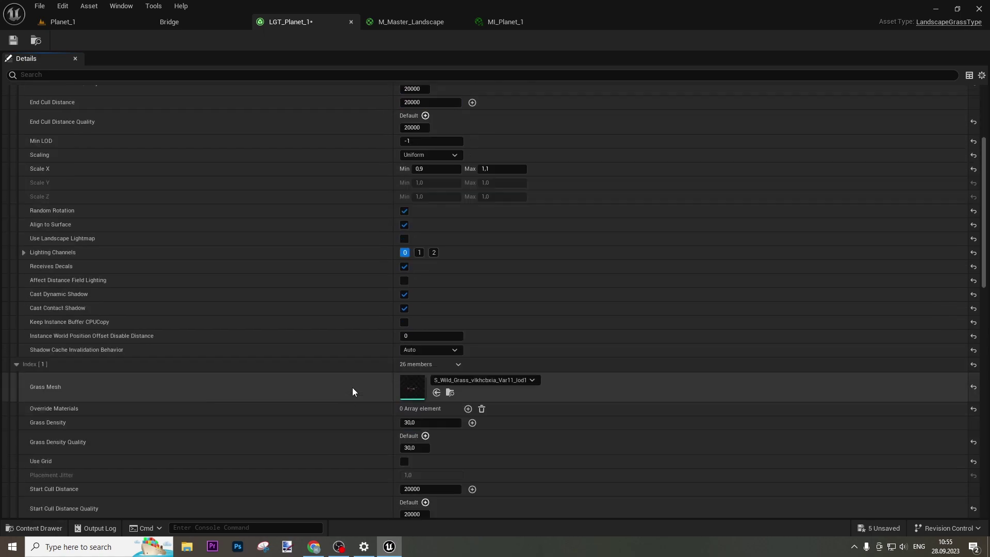
pyautogui.click(425, 274)
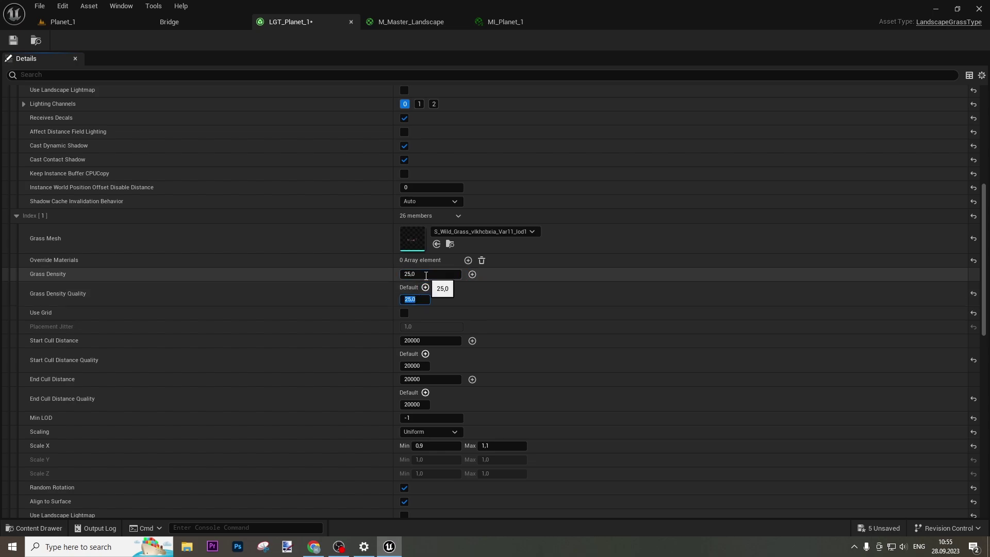
# Step: Look over the grass spread in the Planet_1 level and save all modified assets
pyautogui.click(116, 22)
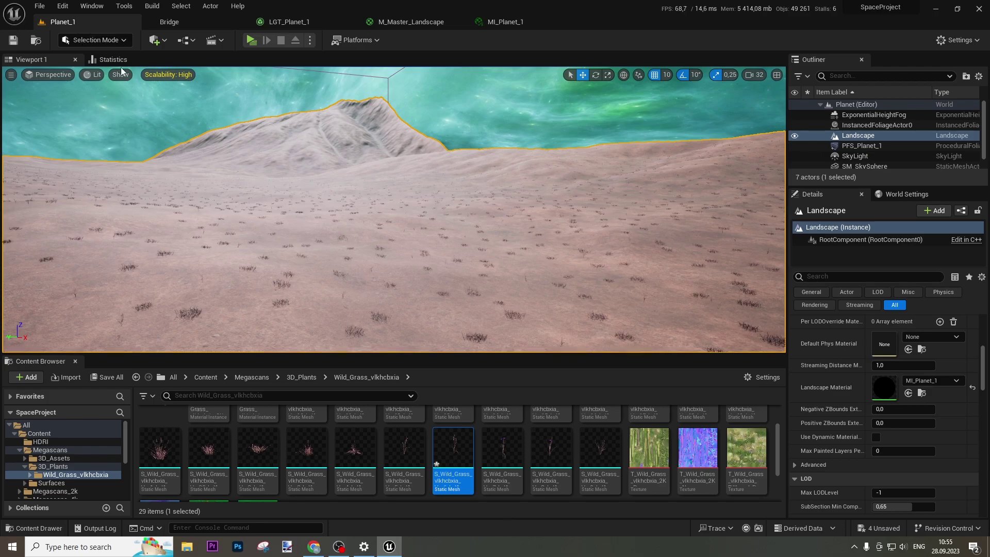
pyautogui.moveTo(394, 209); pyautogui.dragTo(522, 258, button='right')
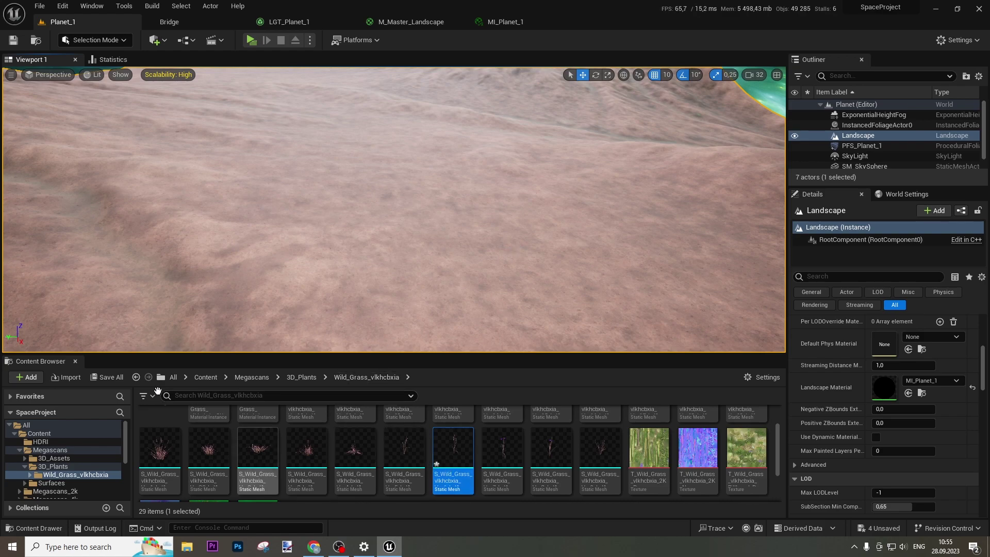
pyautogui.click(107, 377)
pyautogui.click(579, 390)
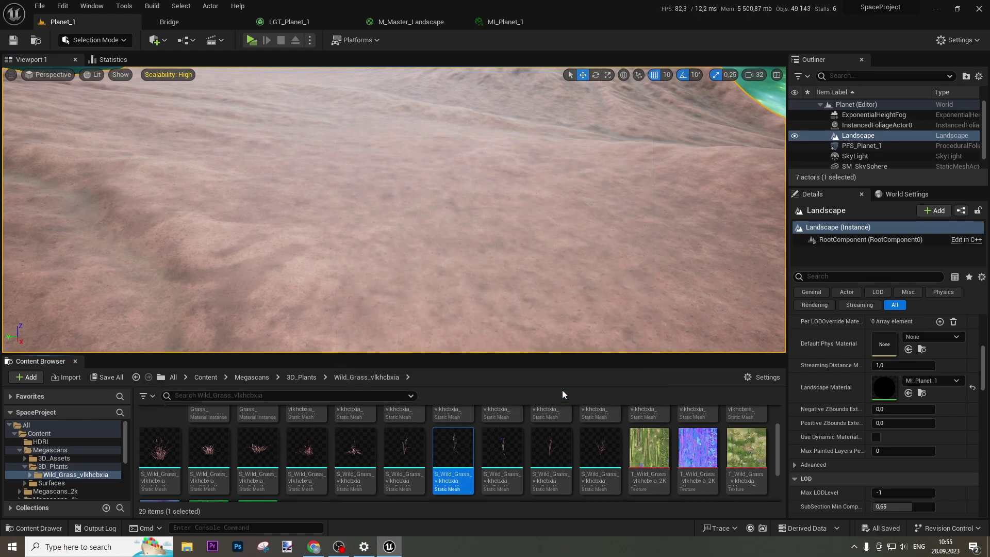
# Step: Open the Megascans 3D_Assets folder and look through its rock and cliff asset folders
pyautogui.click(201, 378)
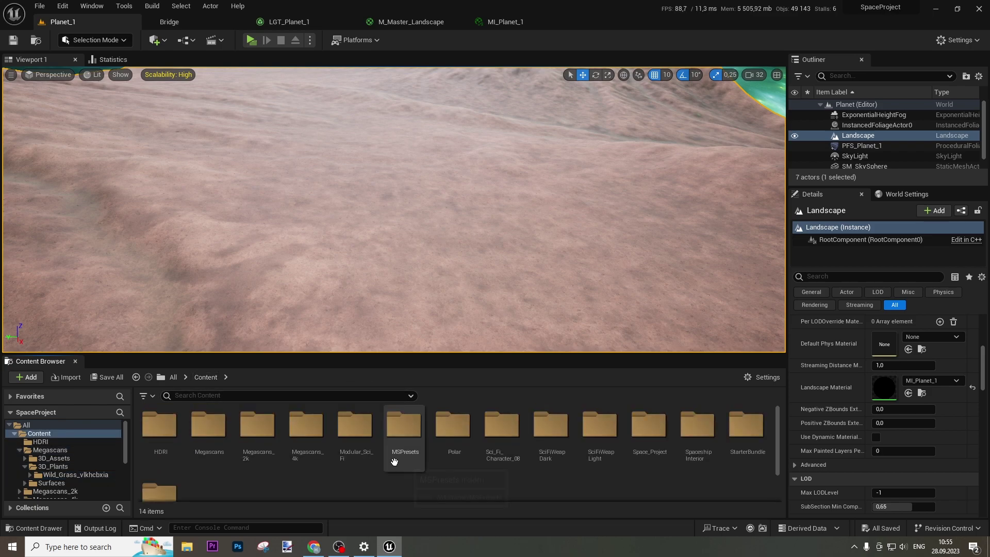
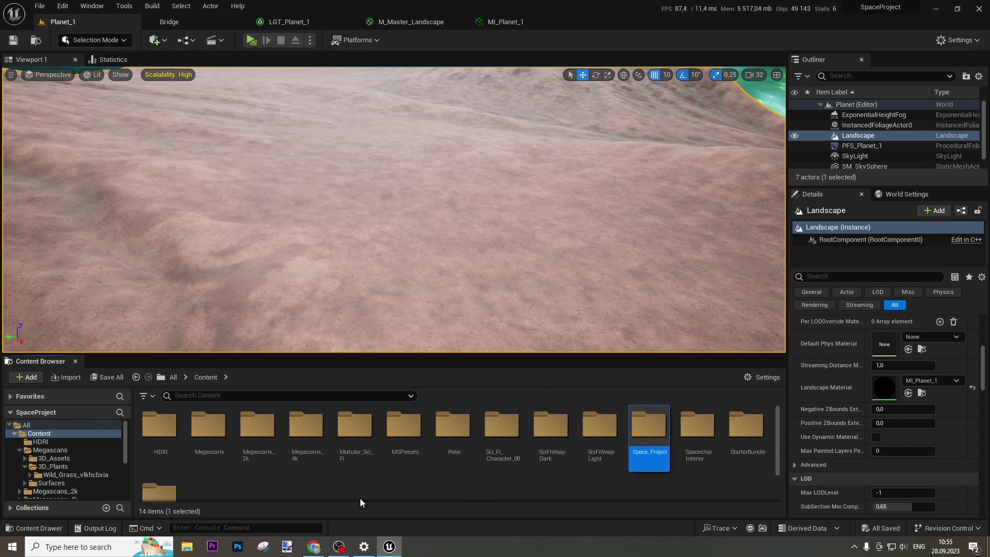
pyautogui.doubleClick(209, 425)
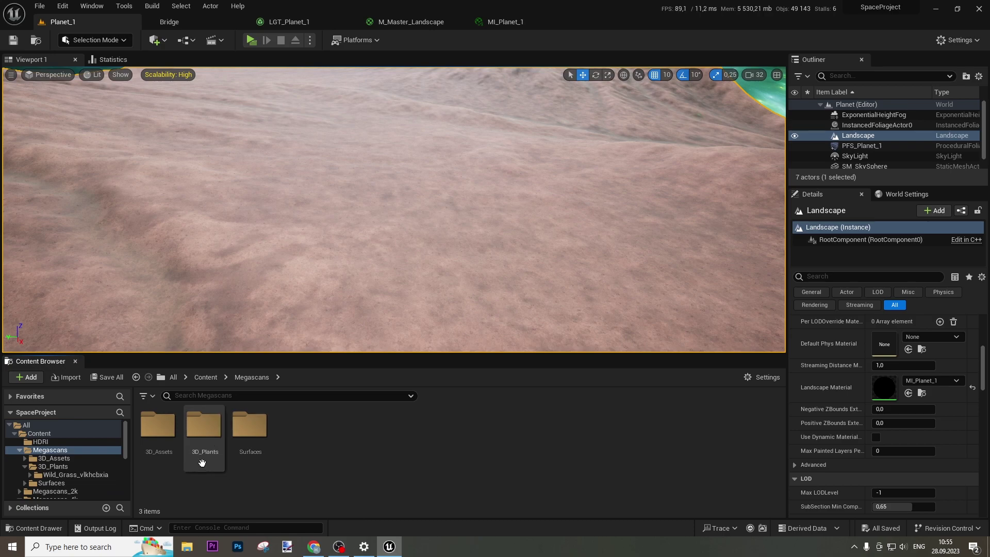
pyautogui.doubleClick(175, 436)
pyautogui.scroll(-2, 412, 448)
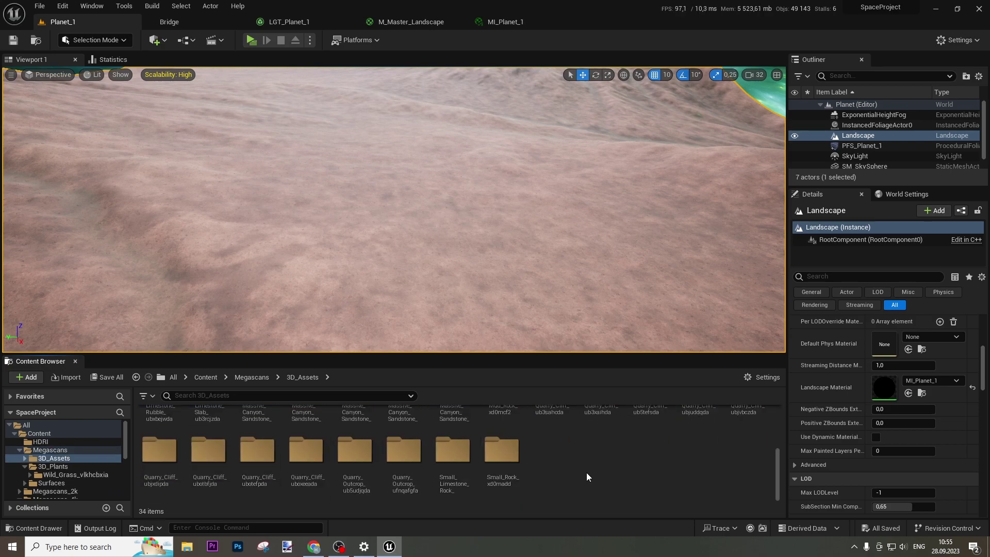
pyautogui.scroll(3, 586, 476)
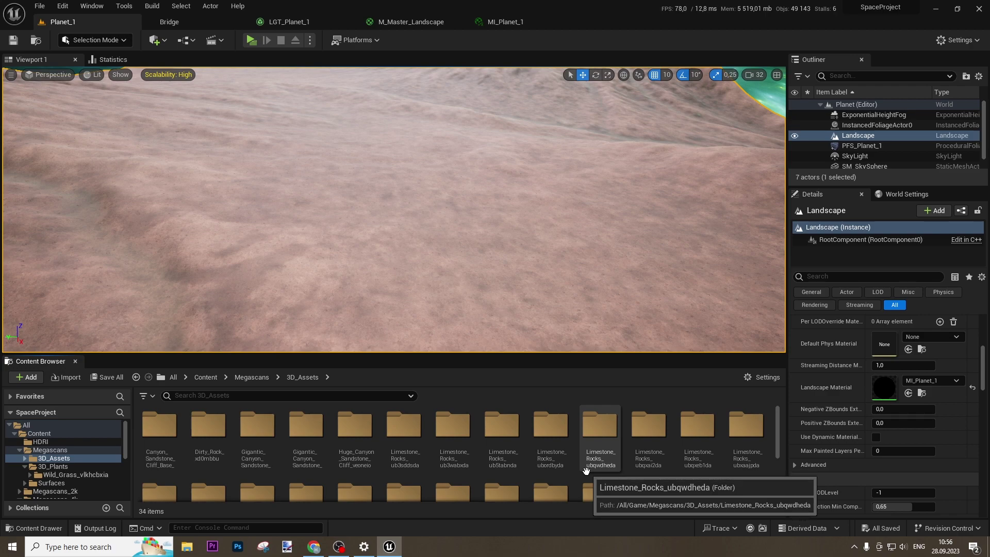
pyautogui.scroll(-3, 586, 470)
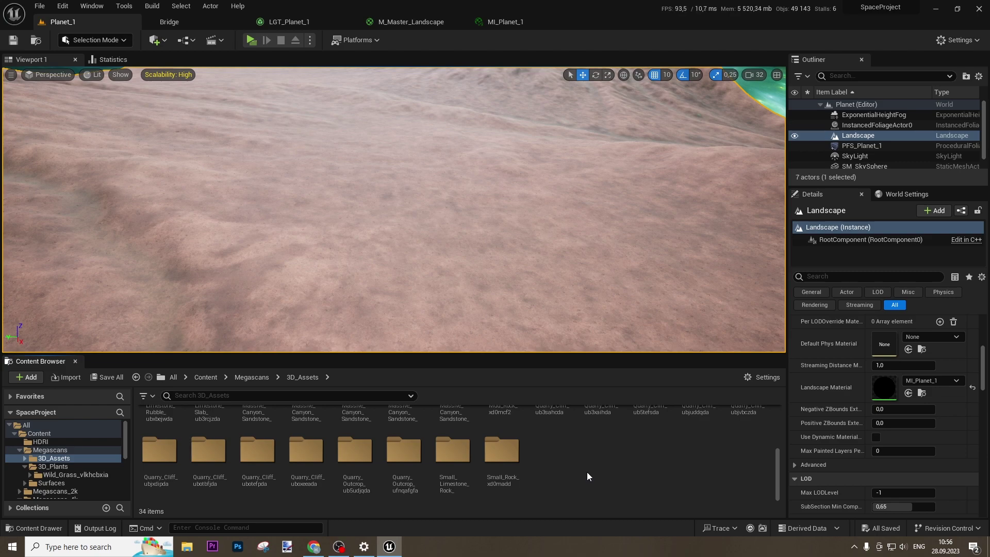
pyautogui.scroll(3, 587, 472)
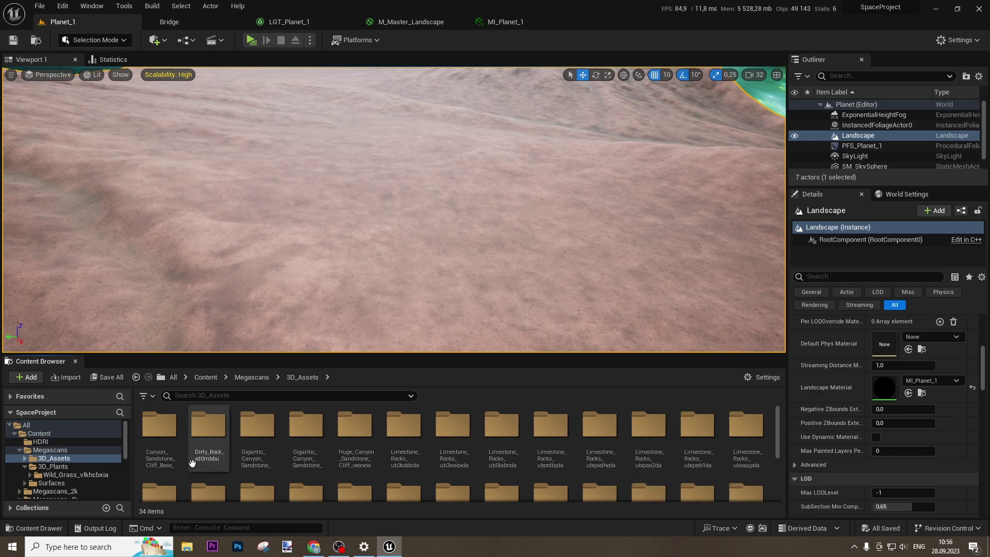
# Step: Open the static mesh in the Canyon_Sandstone_Cliff_Base folder for editing
pyautogui.doubleClick(158, 427)
pyautogui.click(196, 426)
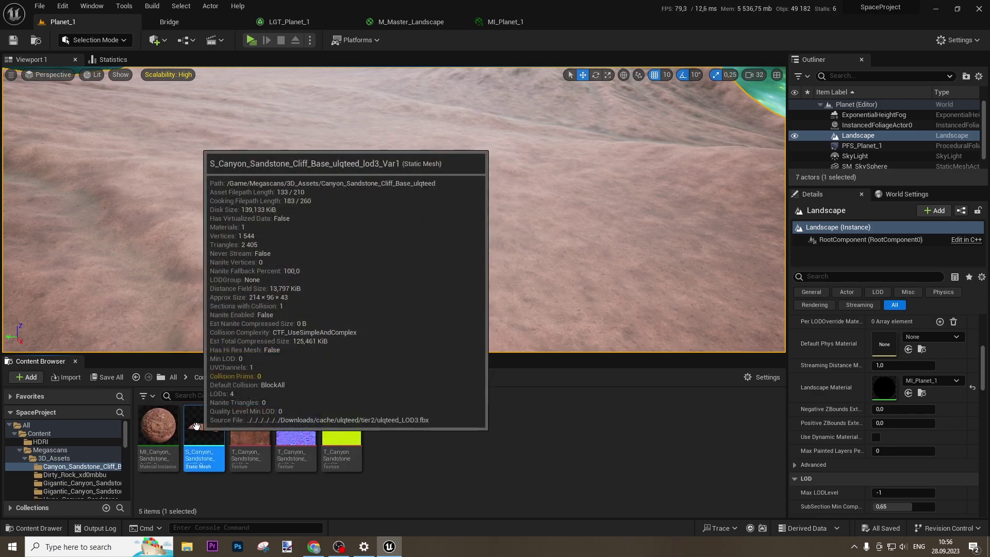
pyautogui.doubleClick(196, 425)
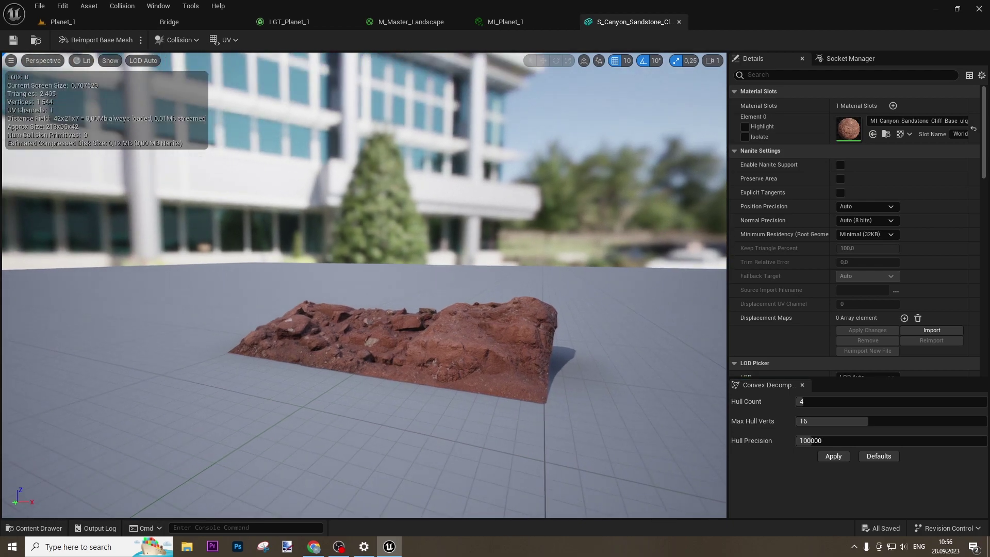
# Step: Inspect the sandstone cliff mesh from several sides, enable Nanite support for it and apply the changes
pyautogui.moveTo(364, 285); pyautogui.dragTo(466, 365, button='right')
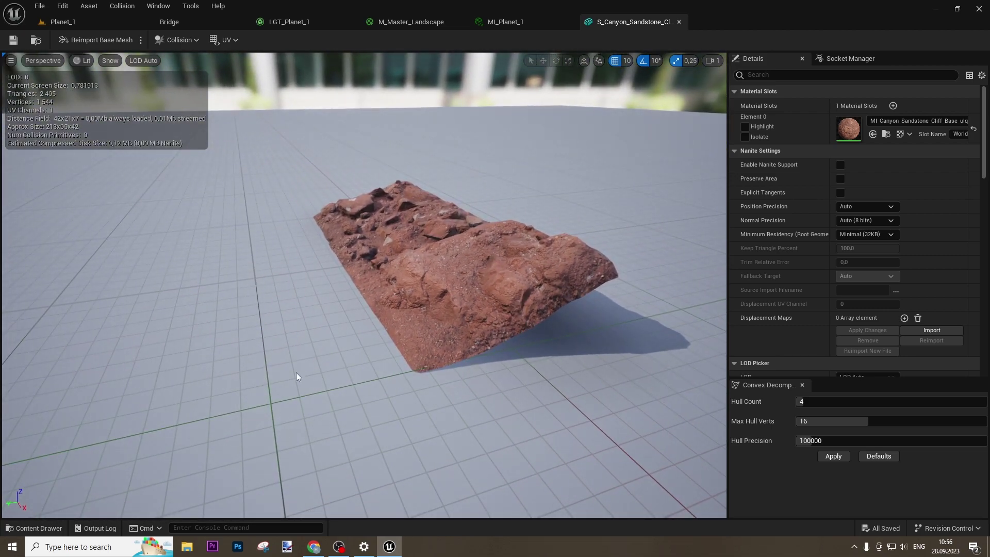
pyautogui.moveTo(340, 358); pyautogui.dragTo(271, 352, button='right')
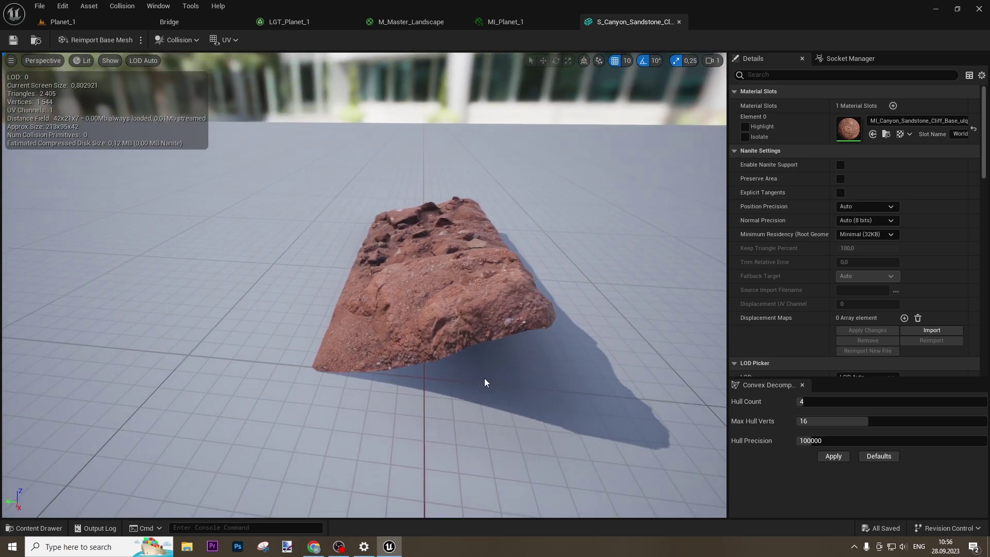
pyautogui.moveTo(512, 363); pyautogui.dragTo(521, 357, button='right')
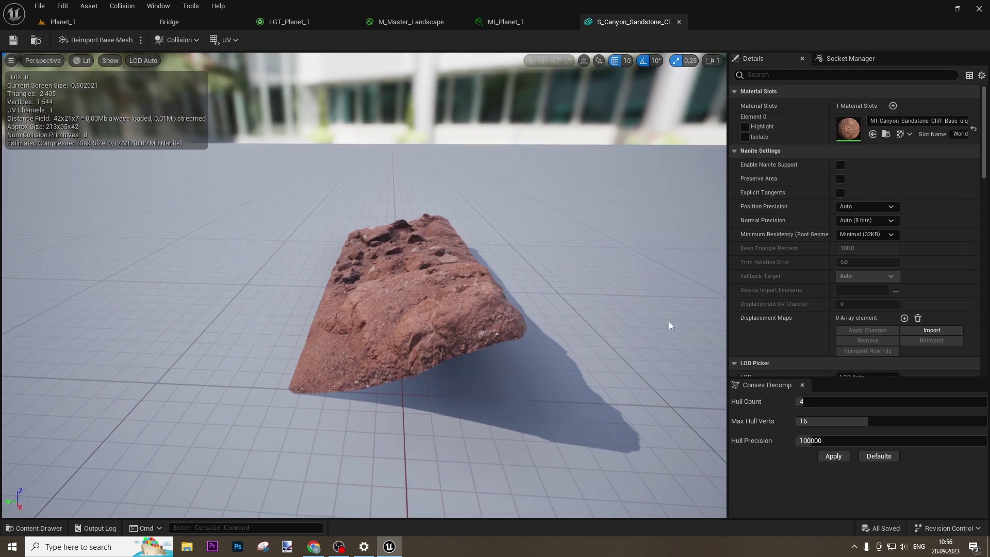
pyautogui.click(841, 165)
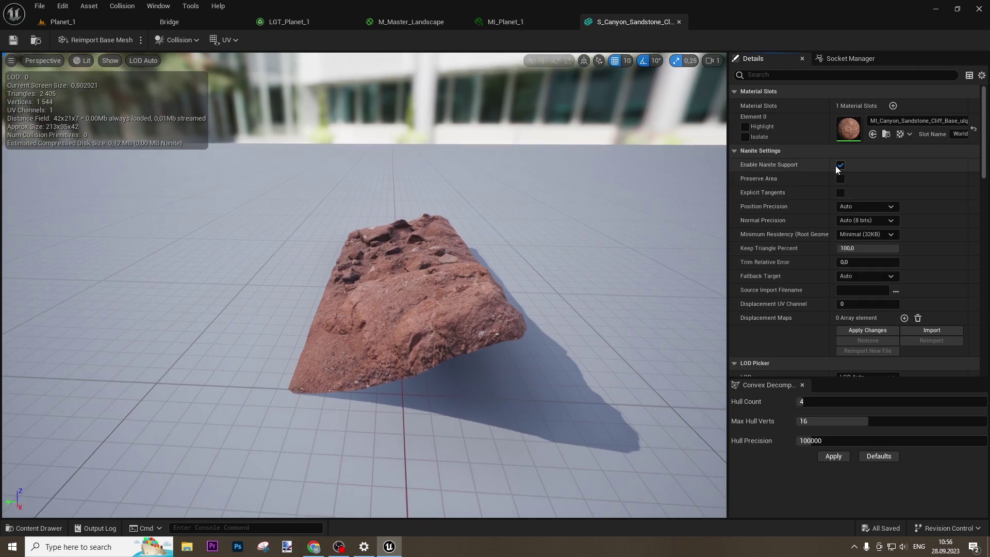
pyautogui.click(855, 330)
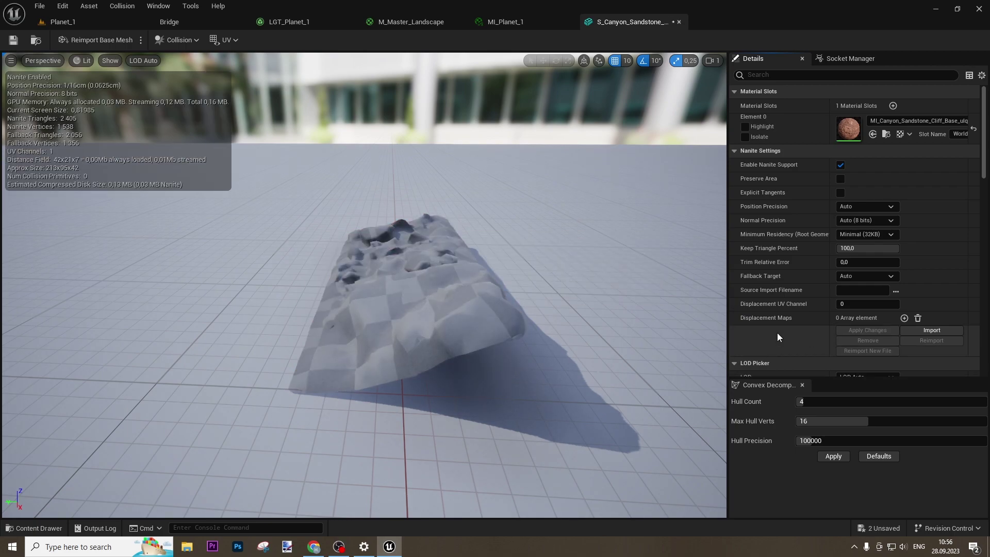
# Step: Display the cliff mesh's simple and complex collision to examine them, and hide the complex collision again
pyautogui.click(118, 61)
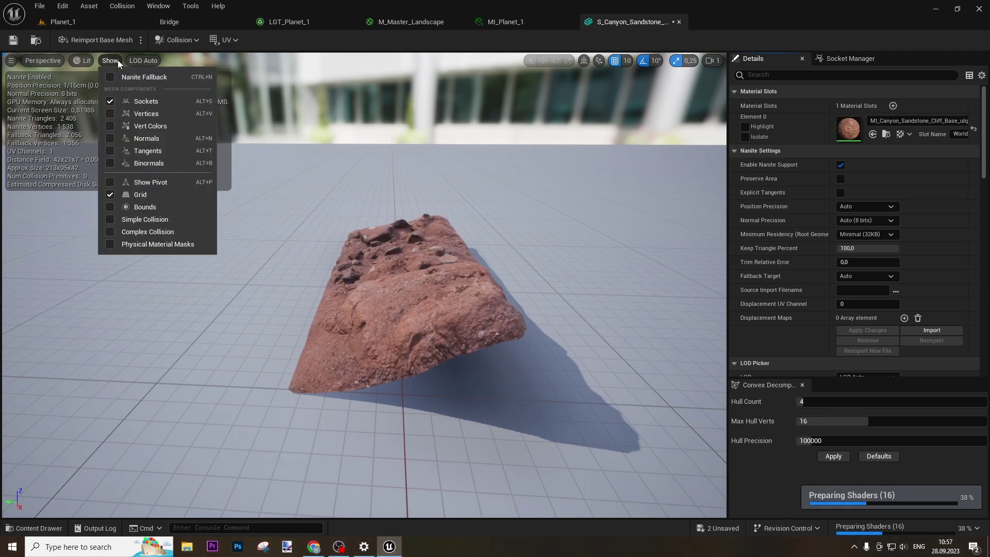
pyautogui.click(110, 221)
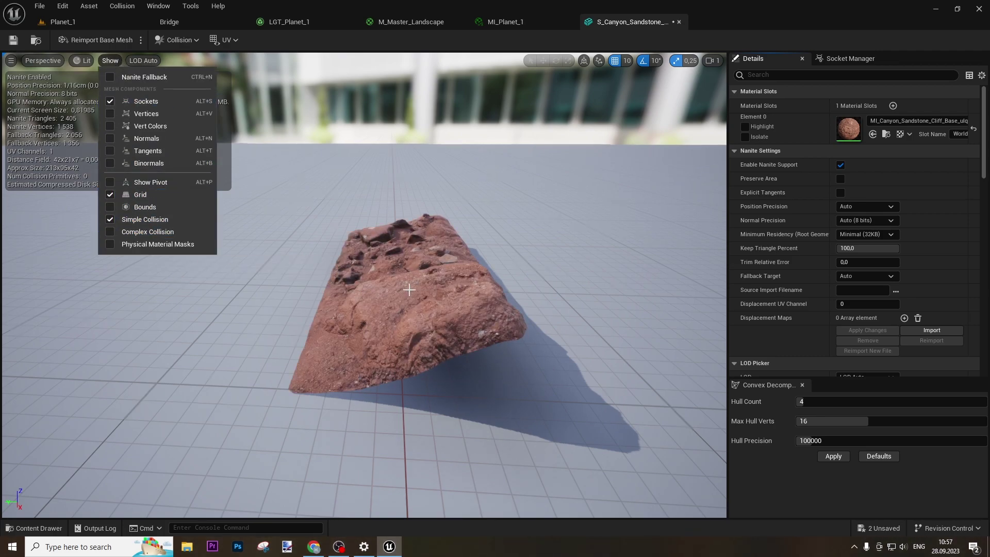
pyautogui.click(111, 231)
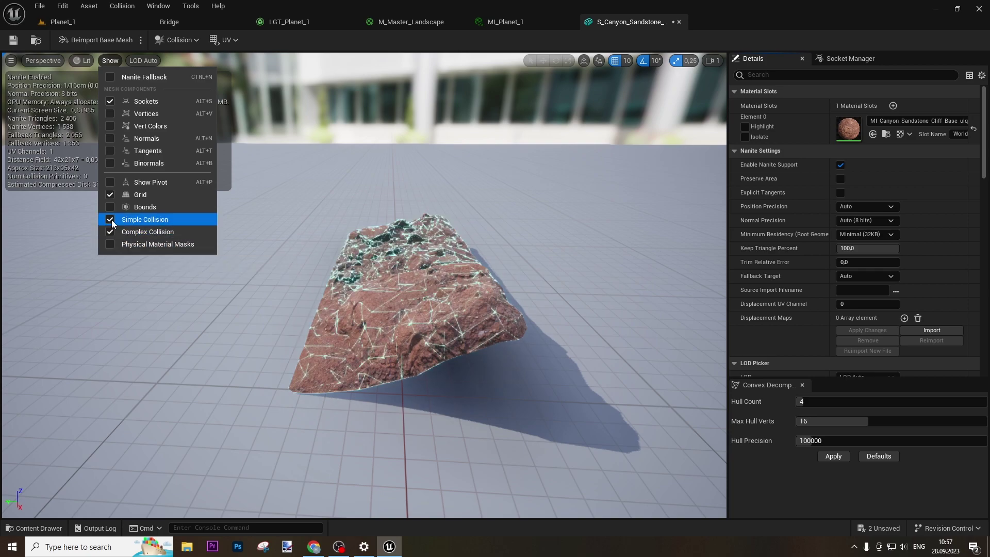
pyautogui.click(109, 236)
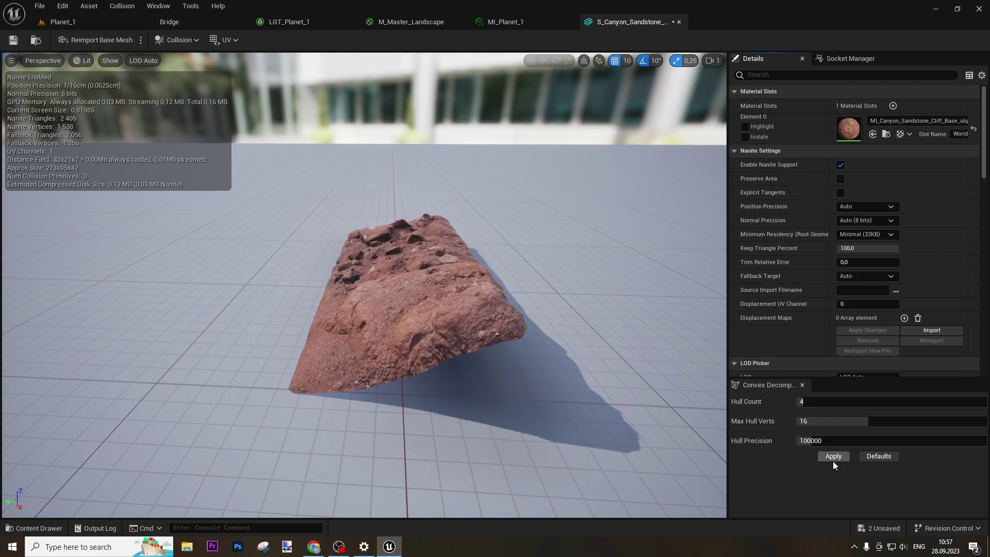
# Step: Set the cliff mesh's Collision Complexity to Use Complex Collision As Simple and save the mesh
pyautogui.moveTo(577, 335); pyautogui.dragTo(647, 299, button='right')
pyautogui.press('w')
pyautogui.press('d')
pyautogui.press('w')
pyautogui.press('s')
pyautogui.press('w')
pyautogui.press('s')
pyautogui.scroll(-15, 809, 350)
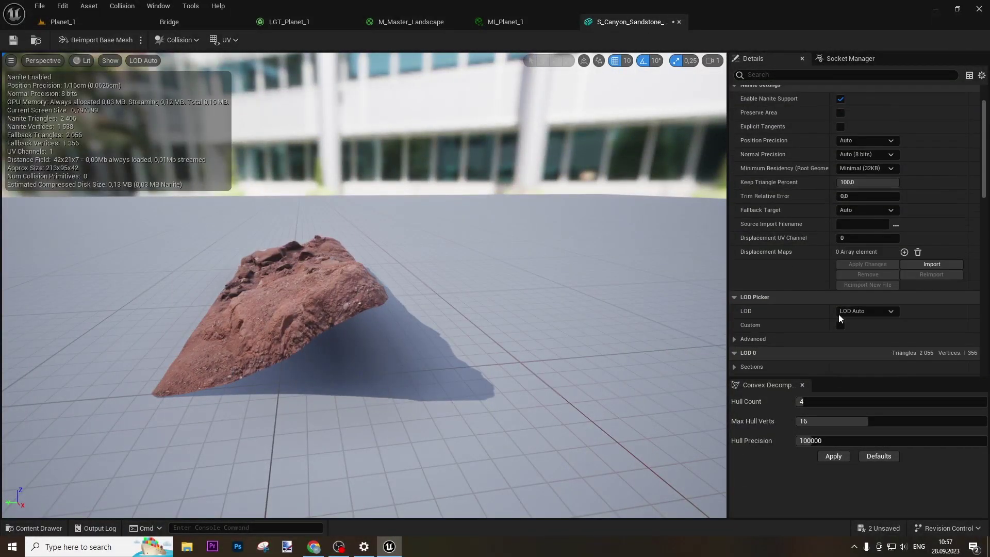
pyautogui.click(844, 282)
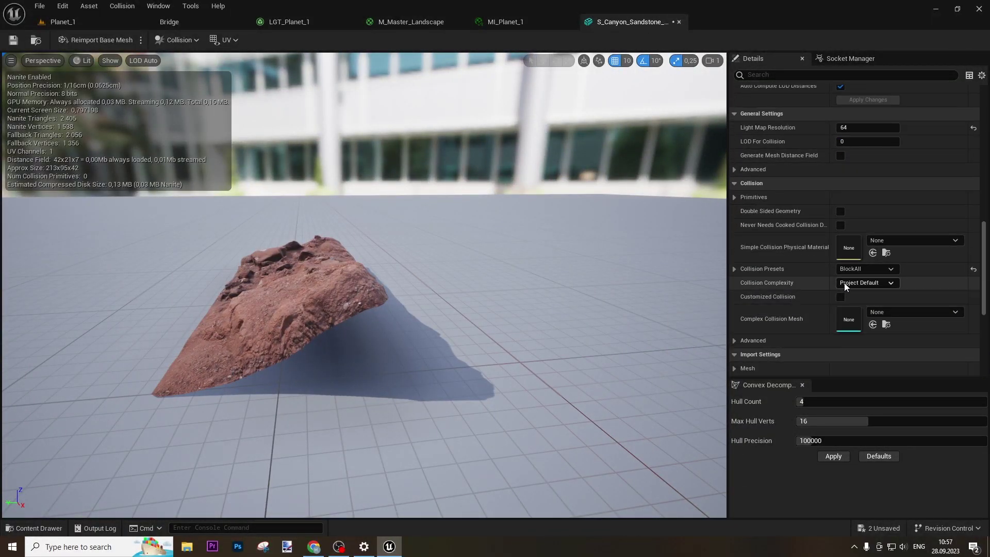
pyautogui.click(838, 322)
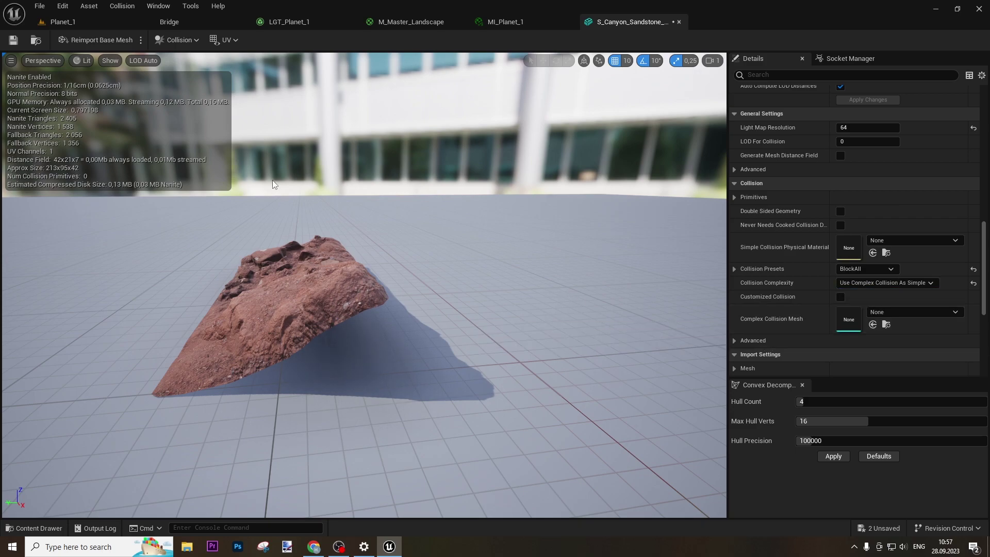
pyautogui.click(13, 40)
# Step: Examine the Nanite-enabled cliff mesh's surface detail up close and from different sides
pyautogui.moveTo(427, 279); pyautogui.dragTo(453, 286)
pyautogui.moveTo(454, 286); pyautogui.dragTo(485, 285, button='right')
pyautogui.moveTo(471, 318); pyautogui.dragTo(469, 321, button='right')
pyautogui.moveTo(374, 283); pyautogui.dragTo(371, 291, button='right')
pyautogui.moveTo(541, 334); pyautogui.dragTo(544, 336, button='right')
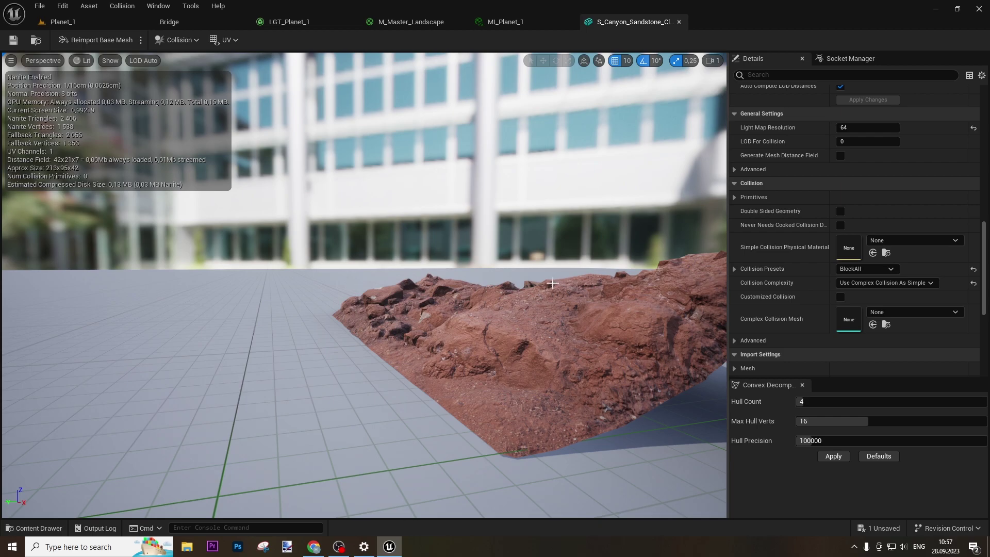
pyautogui.moveTo(552, 283); pyautogui.dragTo(569, 325, button='right')
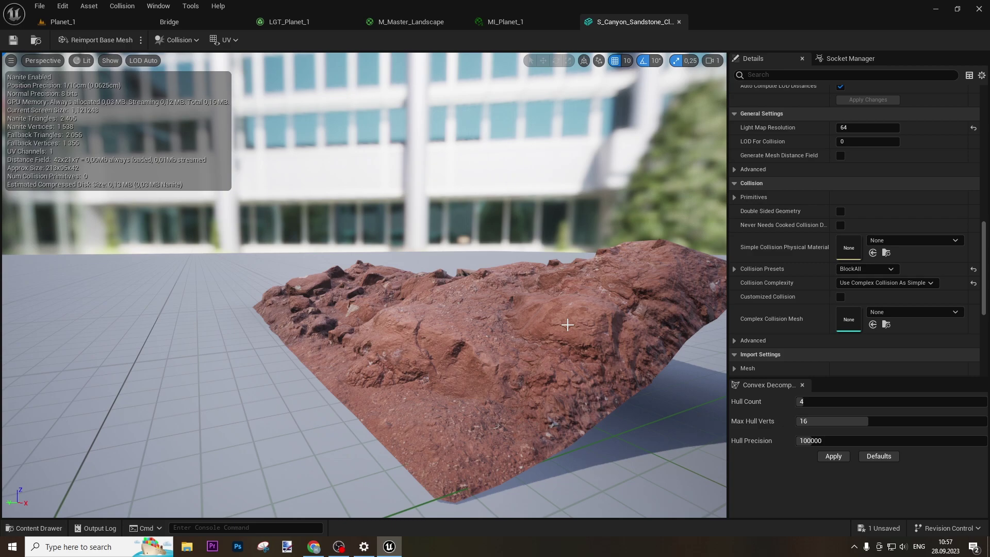
pyautogui.moveTo(567, 325); pyautogui.dragTo(582, 339, button='right')
pyautogui.moveTo(402, 297); pyautogui.dragTo(402, 298, button='right')
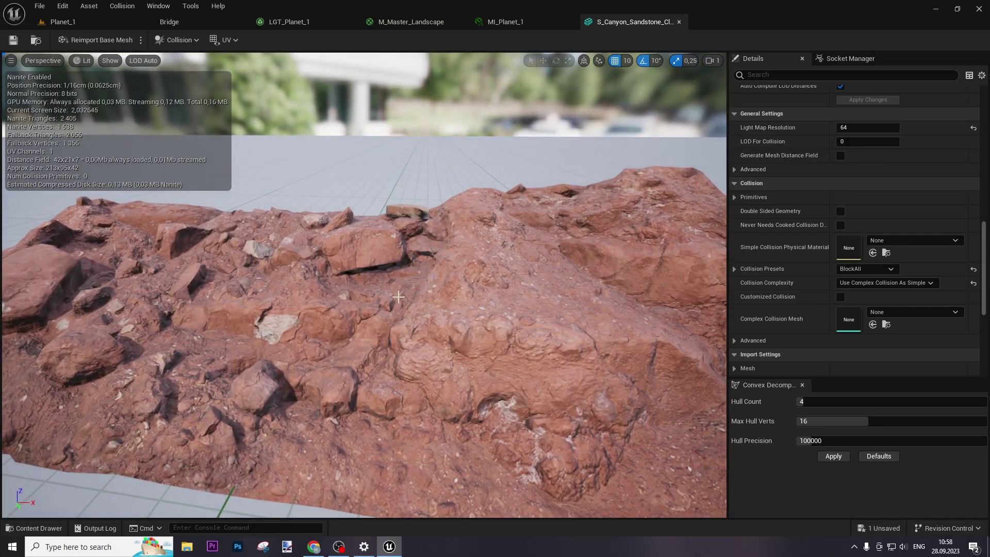
pyautogui.moveTo(333, 303); pyautogui.dragTo(470, 299, button='right')
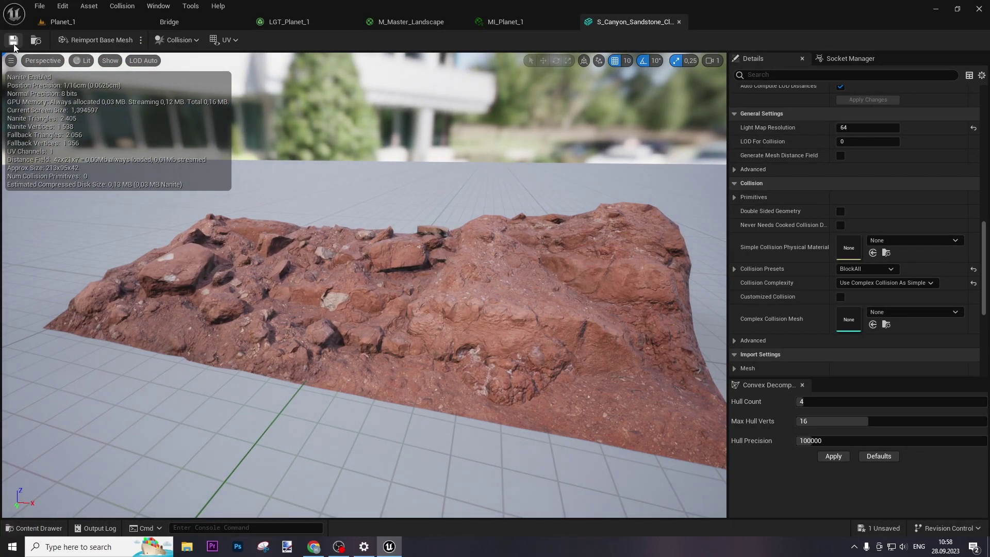
# Step: Close the cliff mesh and open the static mesh in the Dirty_Rock_xd0mbbu folder of 3D_Assets
pyautogui.click(678, 20)
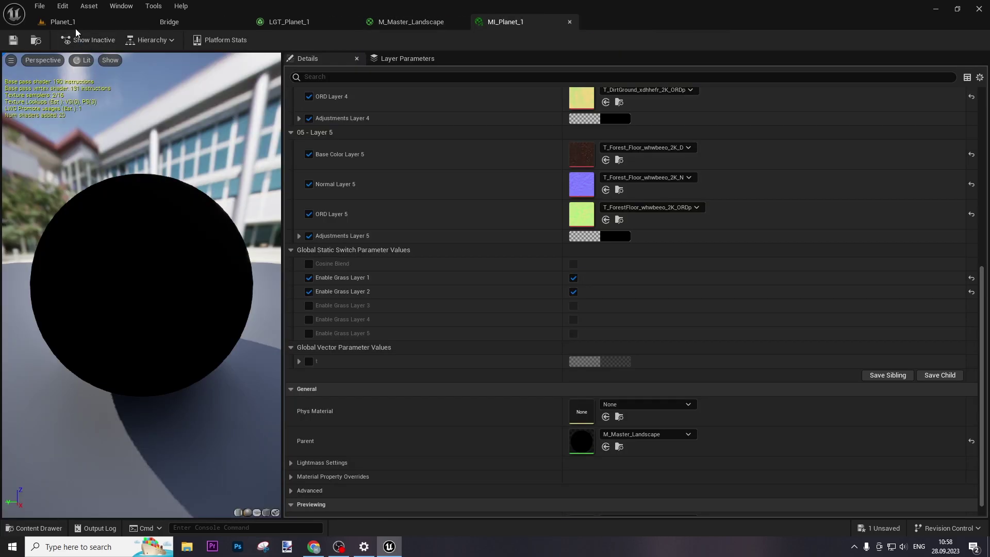
pyautogui.click(63, 22)
pyautogui.click(302, 378)
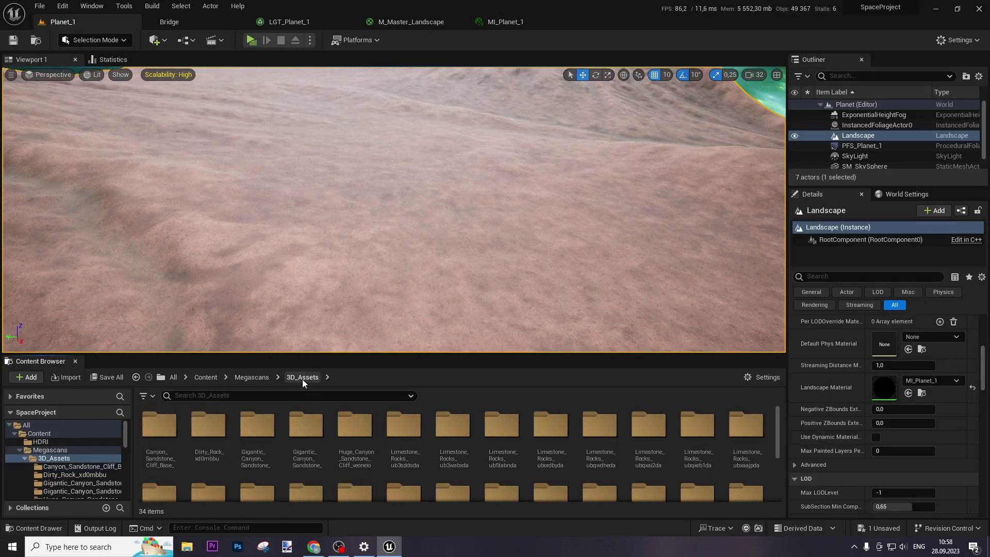
pyautogui.doubleClick(206, 420)
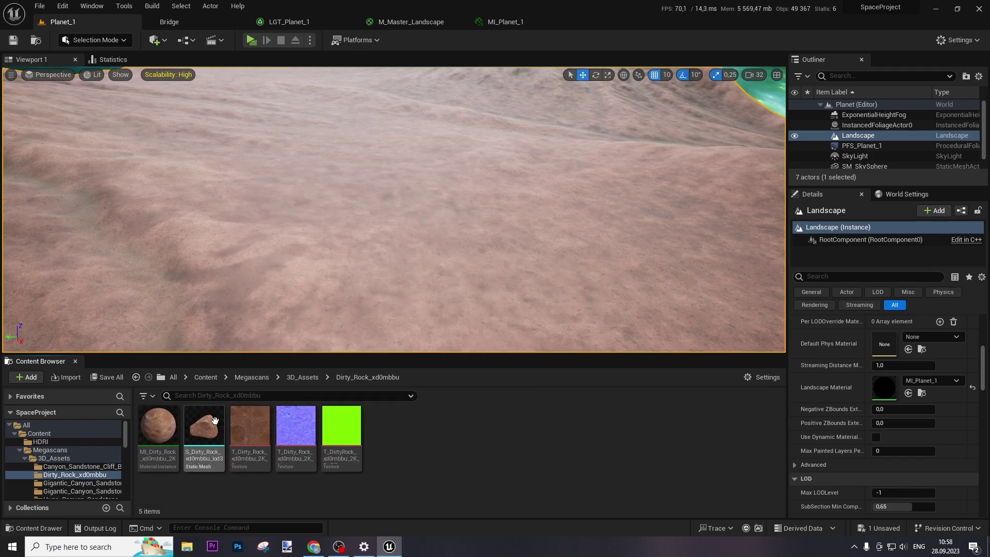
pyautogui.click(201, 431)
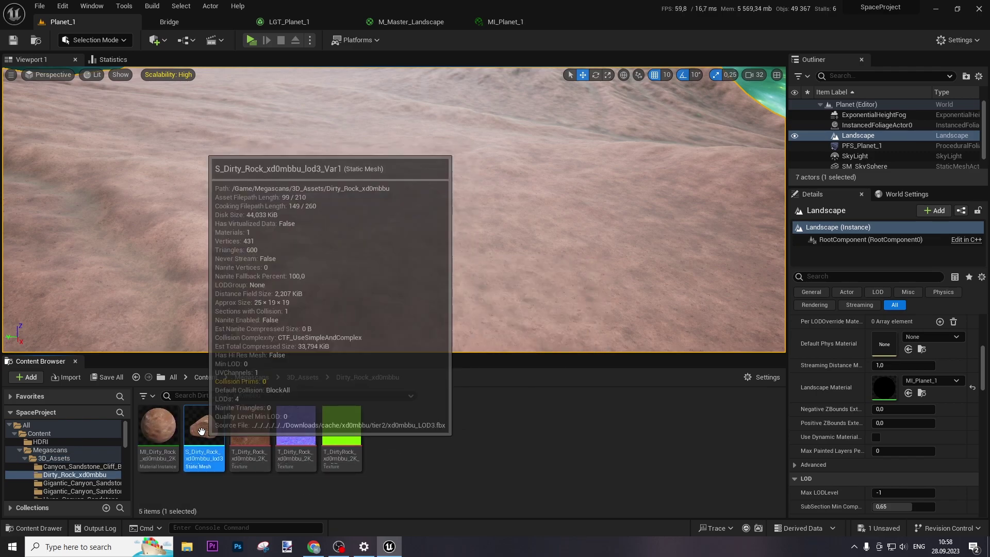
pyautogui.doubleClick(202, 431)
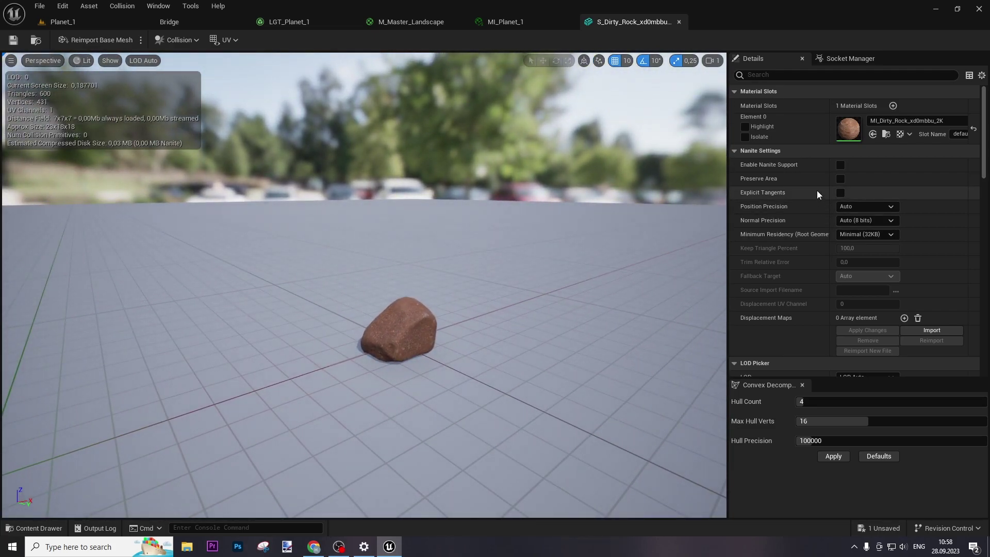
# Step: Turn on Nanite support for the dirty rock mesh and generate its convex collision with hull count 4, max hull verts 16 and hull precision 100000
pyautogui.click(840, 165)
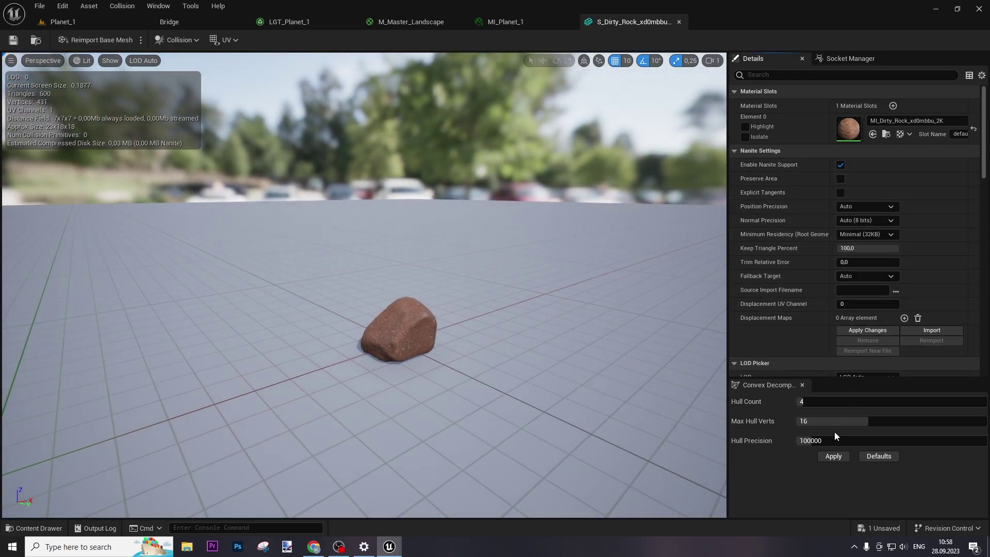
pyautogui.click(106, 65)
pyautogui.click(107, 207)
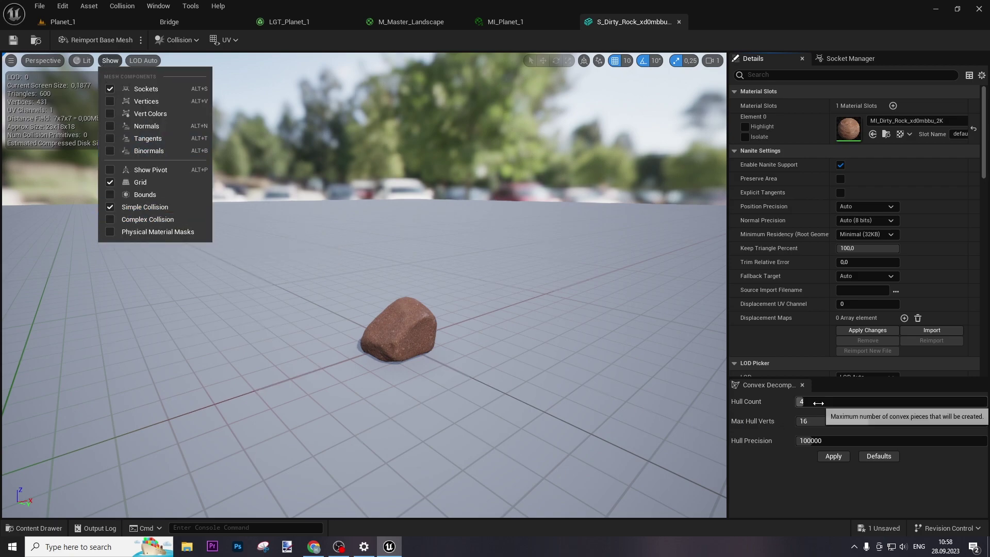
pyautogui.click(825, 457)
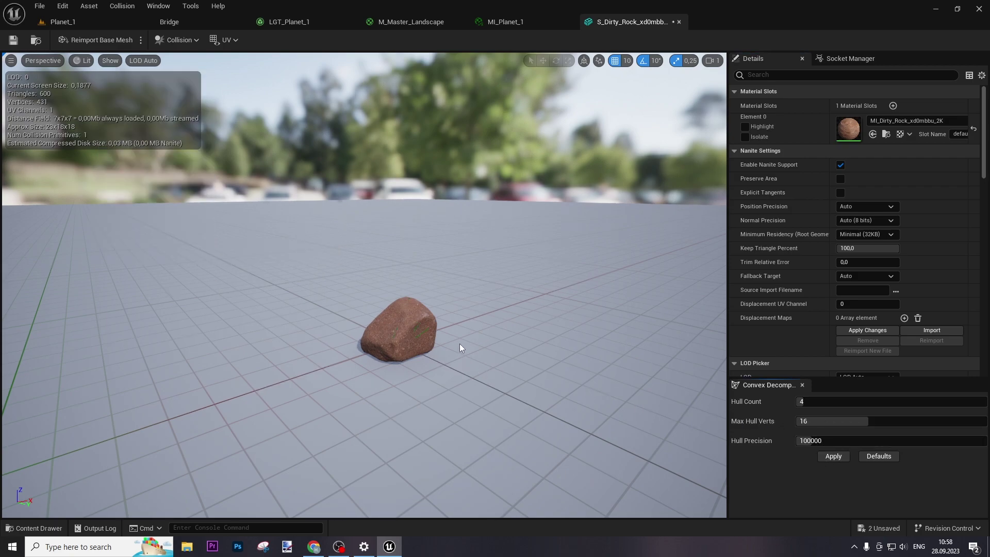
# Step: Inspect the dirty rock's generated collision from several sides and apply the pending Nanite changes
pyautogui.moveTo(459, 343); pyautogui.dragTo(438, 363)
pyautogui.moveTo(438, 363); pyautogui.dragTo(535, 416, button='right')
pyautogui.press('w')
pyautogui.press('w')
pyautogui.moveTo(567, 268); pyautogui.dragTo(577, 309, button='right')
pyautogui.press('s')
pyautogui.press('w')
pyautogui.press('s')
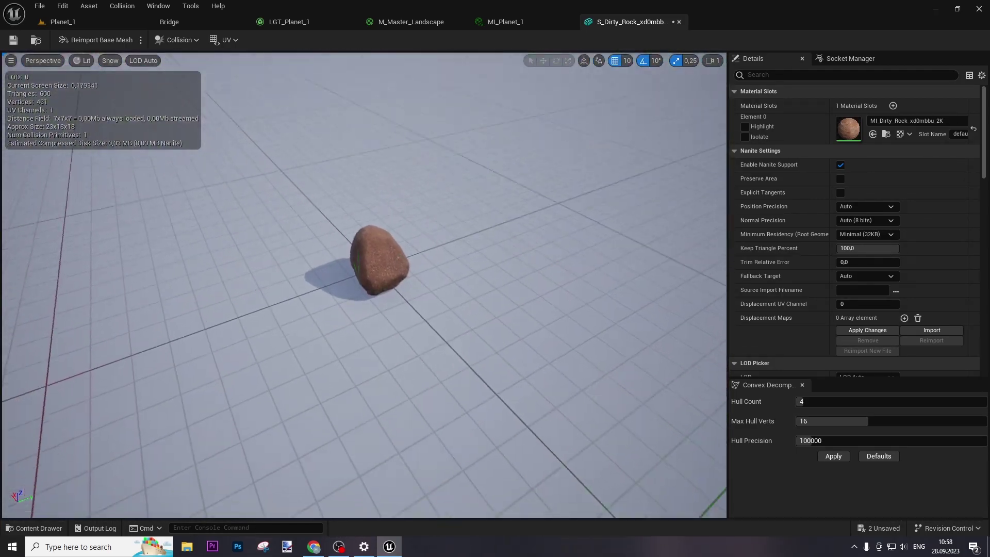
pyautogui.click(873, 330)
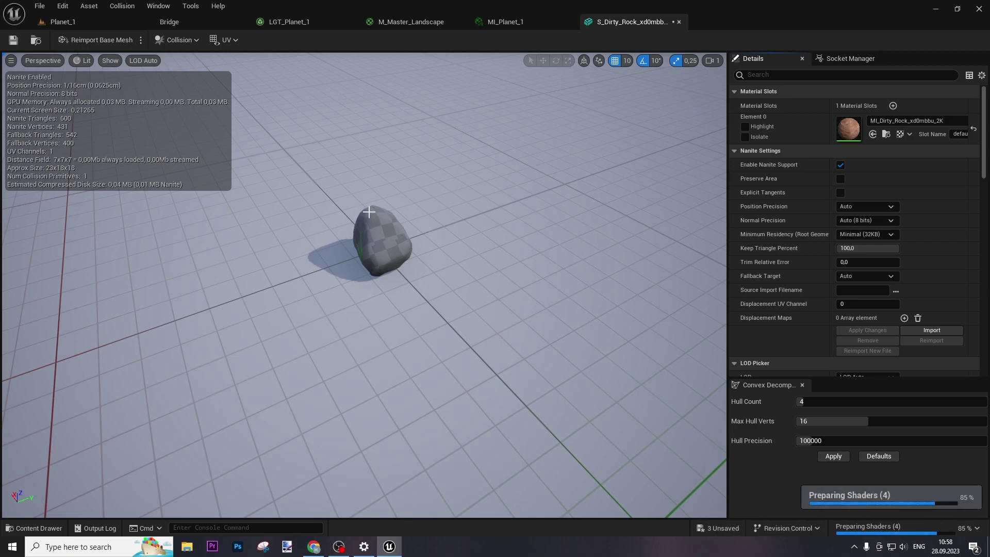
# Step: Return to the Planet_1 level and open the Dirty_Rock_xd0mbbu folder in the Megascans 3D_Assets content
pyautogui.click(87, 26)
pyautogui.click(205, 377)
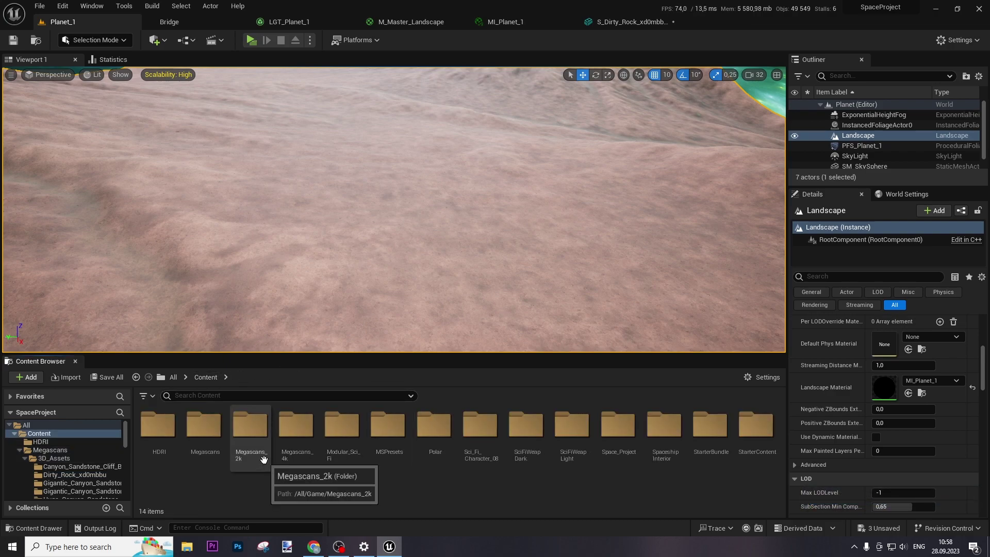
pyautogui.doubleClick(224, 436)
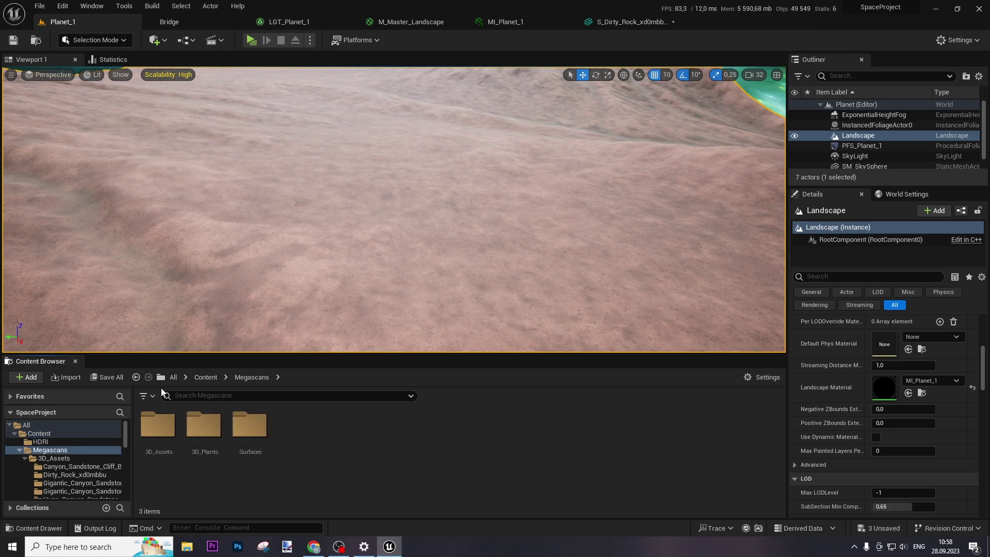
pyautogui.doubleClick(159, 430)
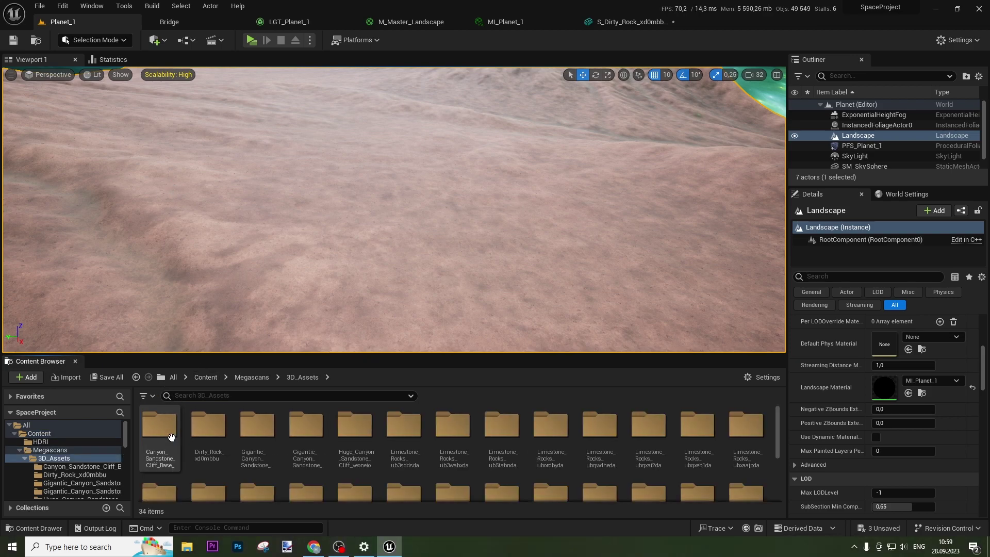
pyautogui.doubleClick(206, 428)
# Step: Create a Static Mesh Foliage asset named SMF_Dirty_Rock in the Dirty_Rock_xd0mbbu folder and open it
pyautogui.rightClick(412, 428)
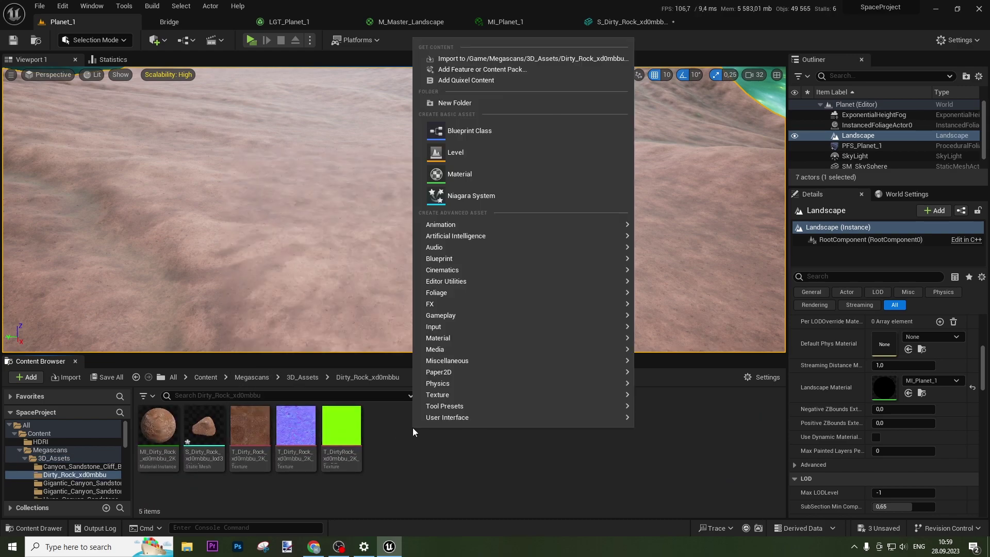
pyautogui.moveTo(517, 292)
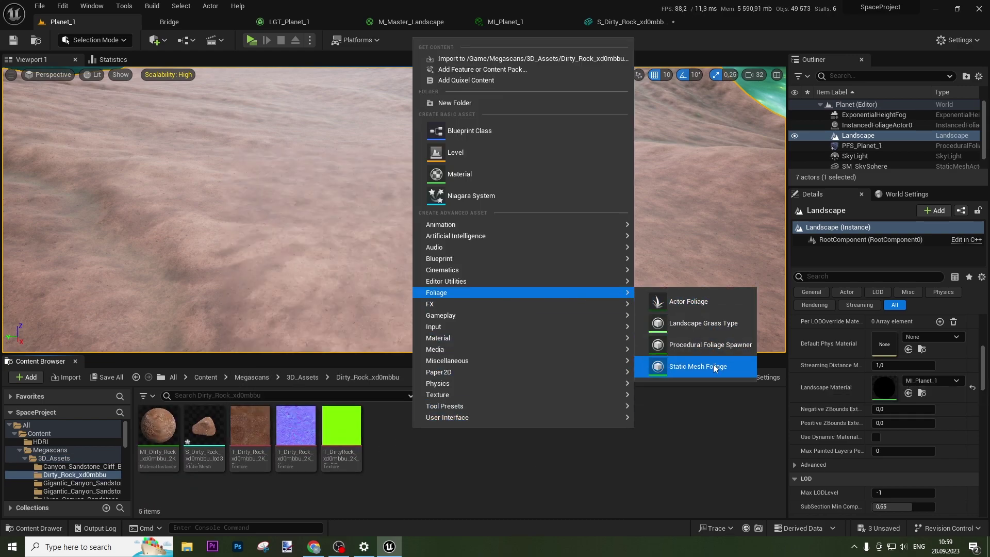
pyautogui.click(697, 366)
pyautogui.write('SMF_')
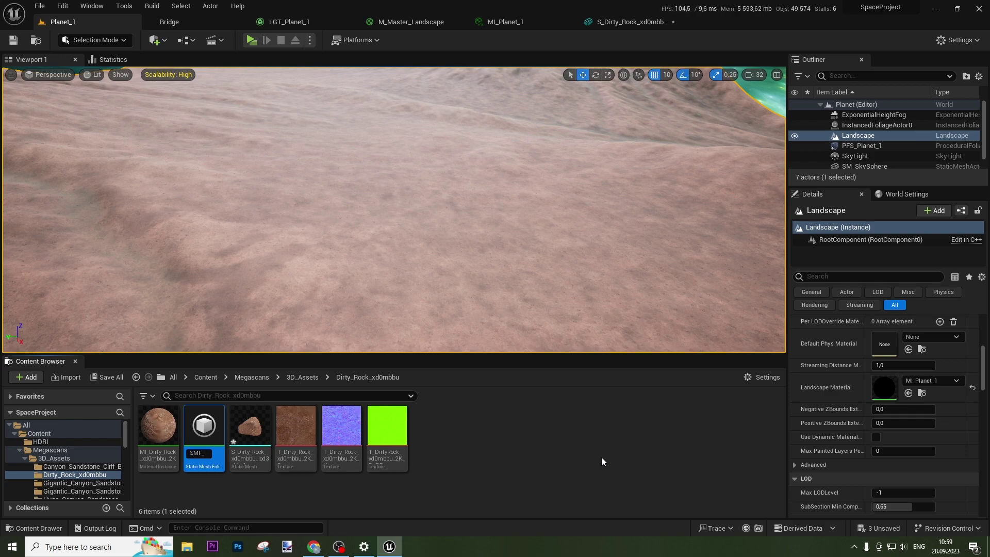
pyautogui.write('Dirty')
pyautogui.press('Return')
pyautogui.press('Return')
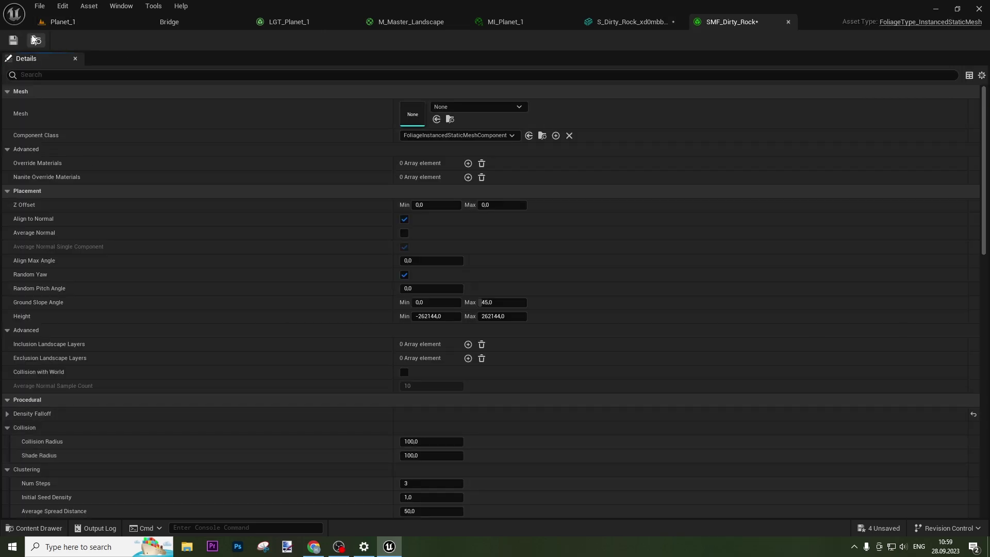
# Step: Assign the S_Dirty_Rock static mesh from the Dirty_Rock_xd0mbbu folder as the mesh of SMF_Dirty_Rock
pyautogui.click(63, 22)
pyautogui.click(204, 427)
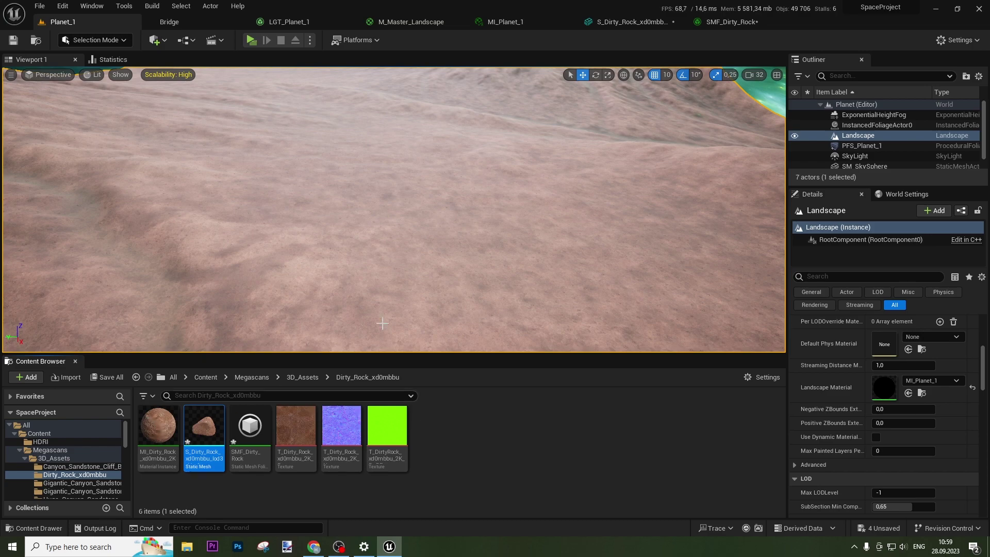
pyautogui.click(727, 23)
pyautogui.click(436, 119)
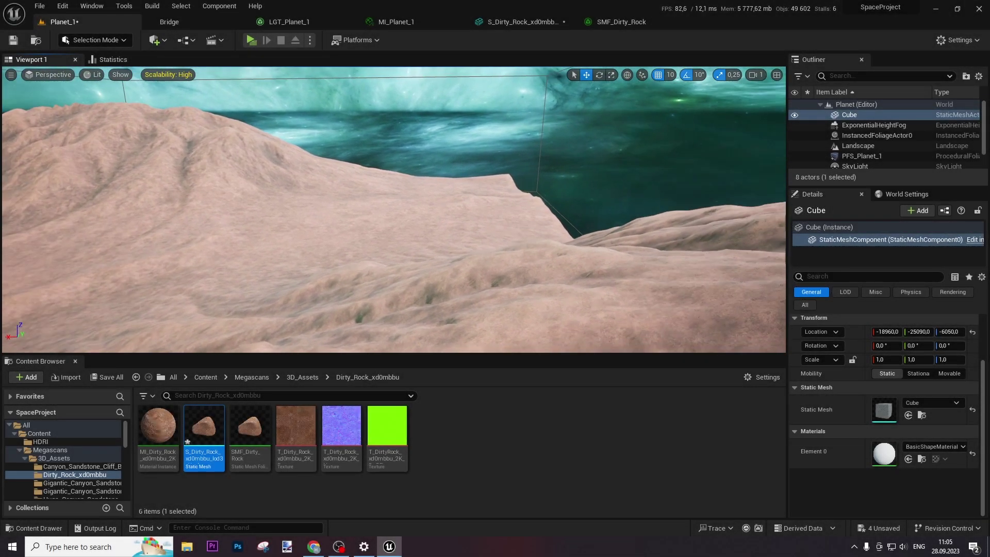
# Step: Set the viewport camera speed to 8 and fly across the Planet_1 landscape to look over the terrain
pyautogui.press('w')
pyautogui.moveTo(394, 209); pyautogui.dragTo(307, 245, button='right')
pyautogui.press('a')
pyautogui.click(756, 75)
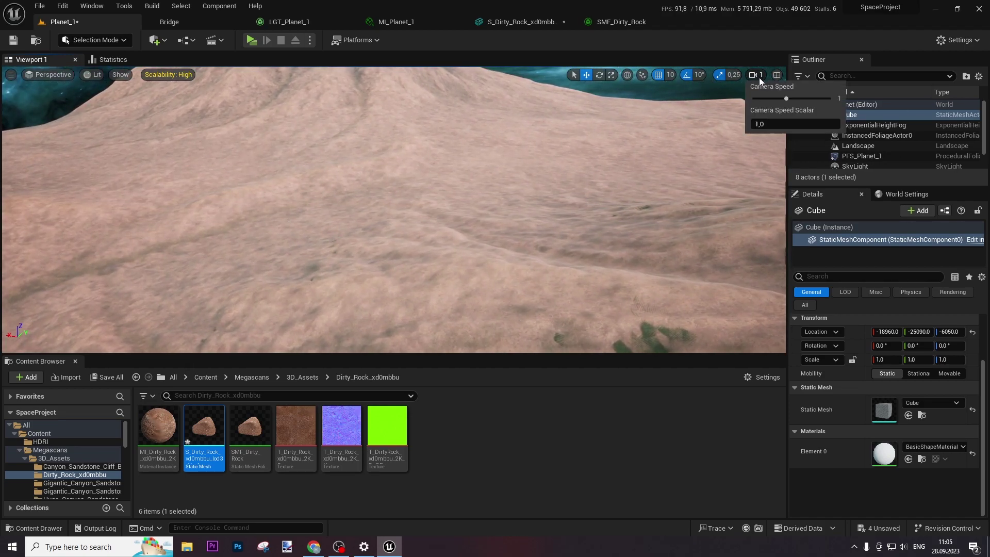
pyautogui.moveTo(806, 99); pyautogui.dragTo(811, 99)
pyautogui.press('w')
pyautogui.moveTo(644, 171); pyautogui.dragTo(431, 149, button='right')
pyautogui.press('w')
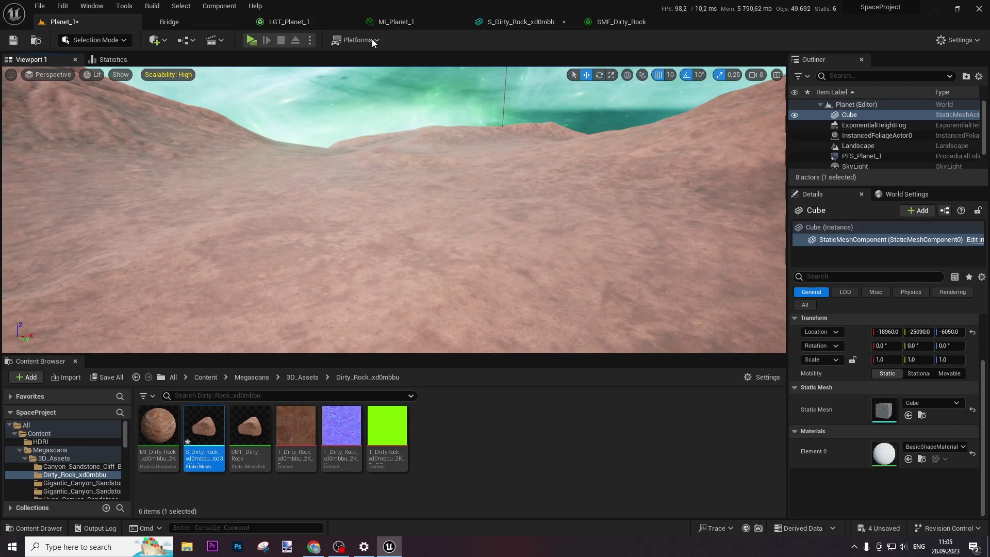
# Step: Check the procedural settings of SMF_Dirty_Rock and open the PFS_Planet_1 foliage spawner from the Space_Project/Maps/Foliage folder
pyautogui.click(621, 22)
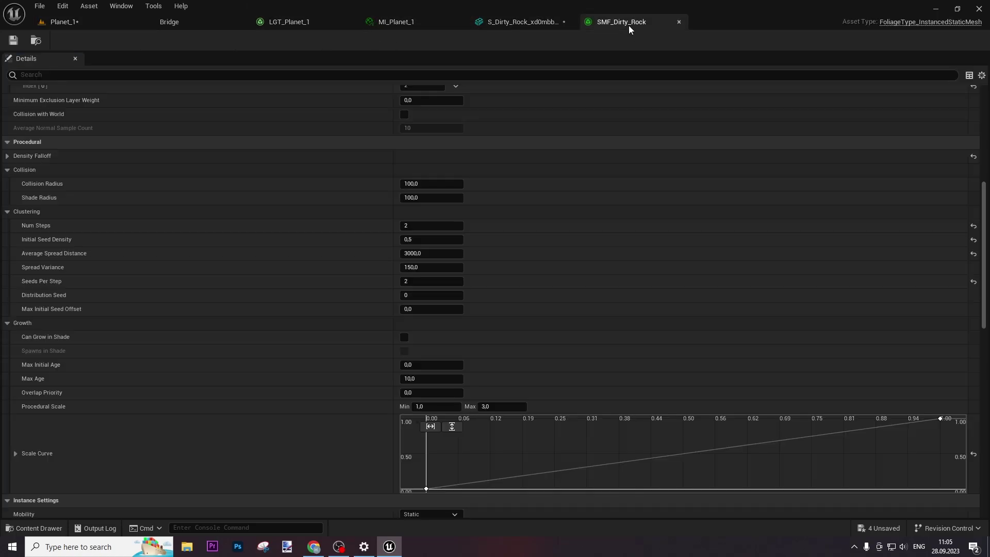
pyautogui.click(85, 20)
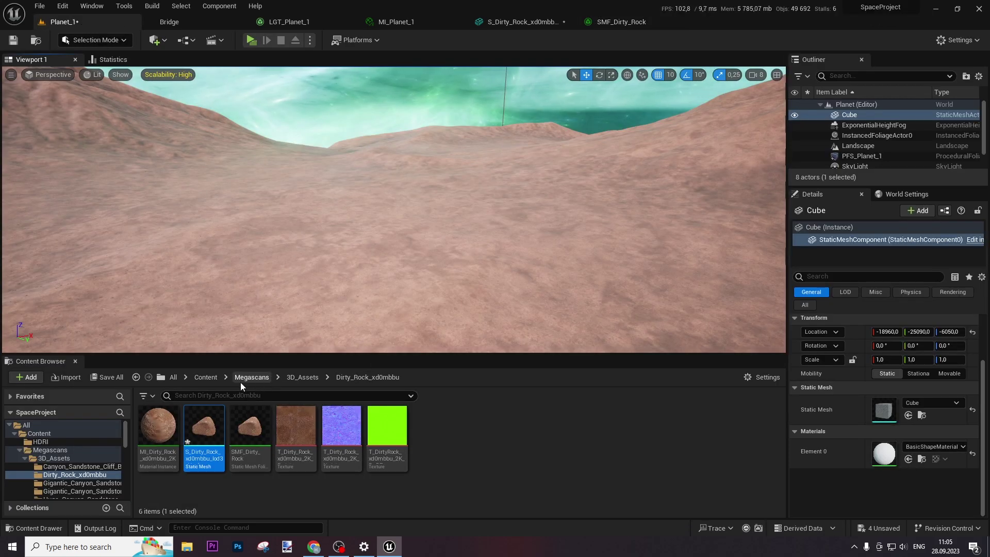
pyautogui.click(200, 378)
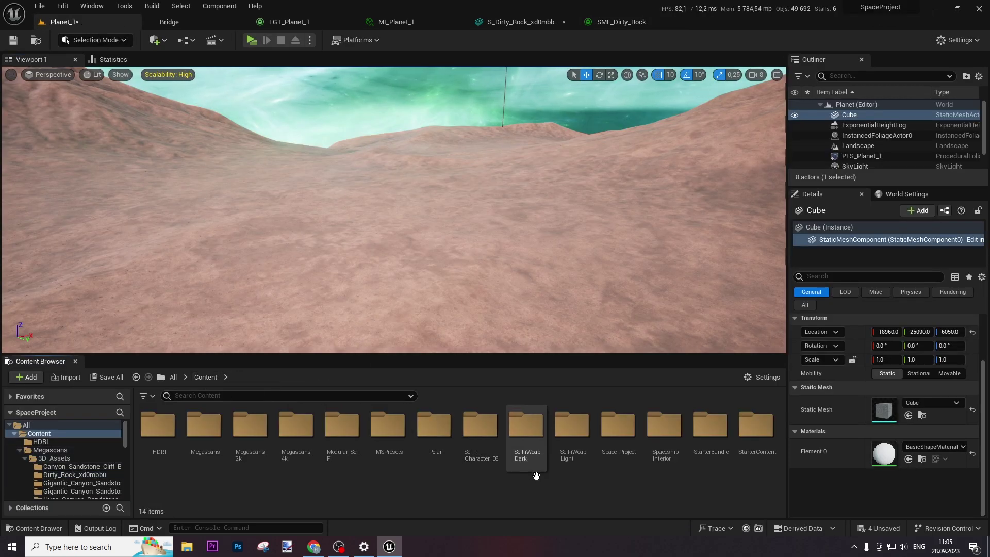
pyautogui.doubleClick(617, 451)
pyautogui.doubleClick(157, 433)
pyautogui.doubleClick(157, 432)
pyautogui.doubleClick(162, 435)
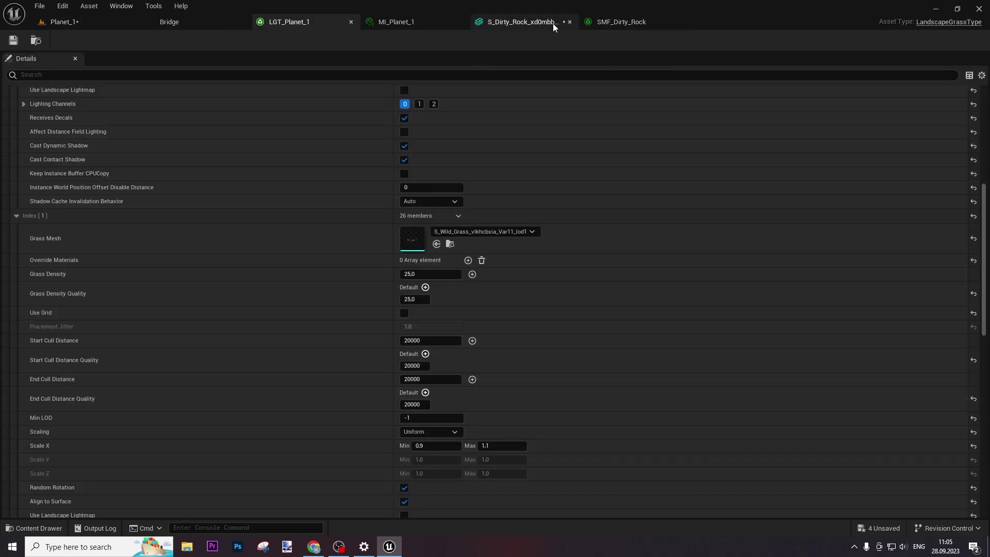
pyautogui.click(52, 22)
pyautogui.doubleClick(214, 434)
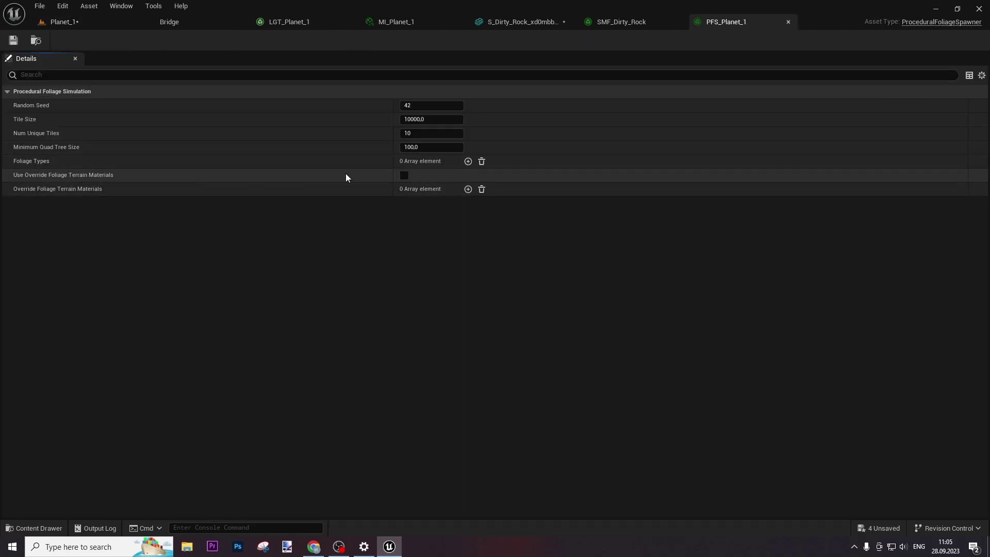
# Step: Add SMF_Dirty_Rock as a foliage type in the PFS_Planet_1 spawner and save the spawner
pyautogui.click(468, 161)
pyautogui.click(461, 174)
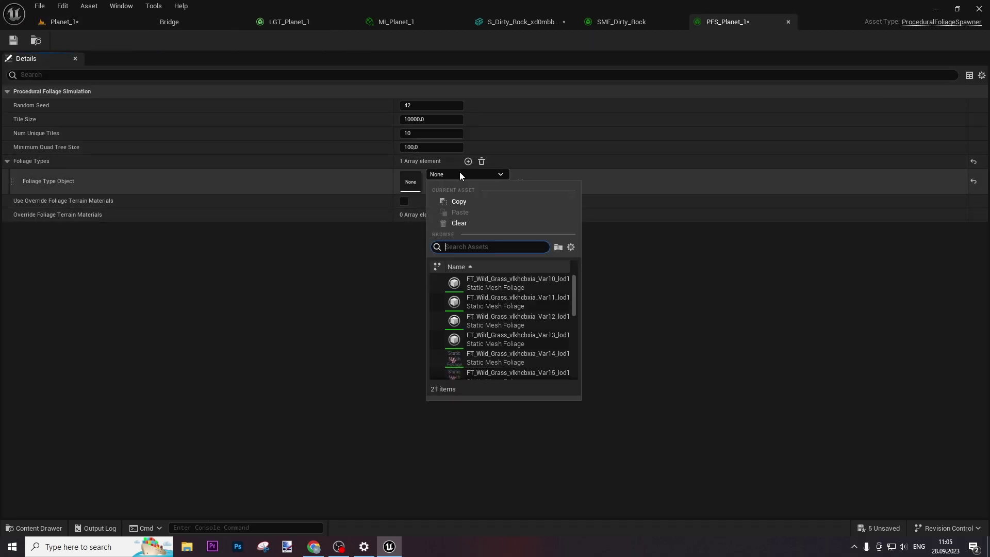
pyautogui.scroll(-6, 527, 350)
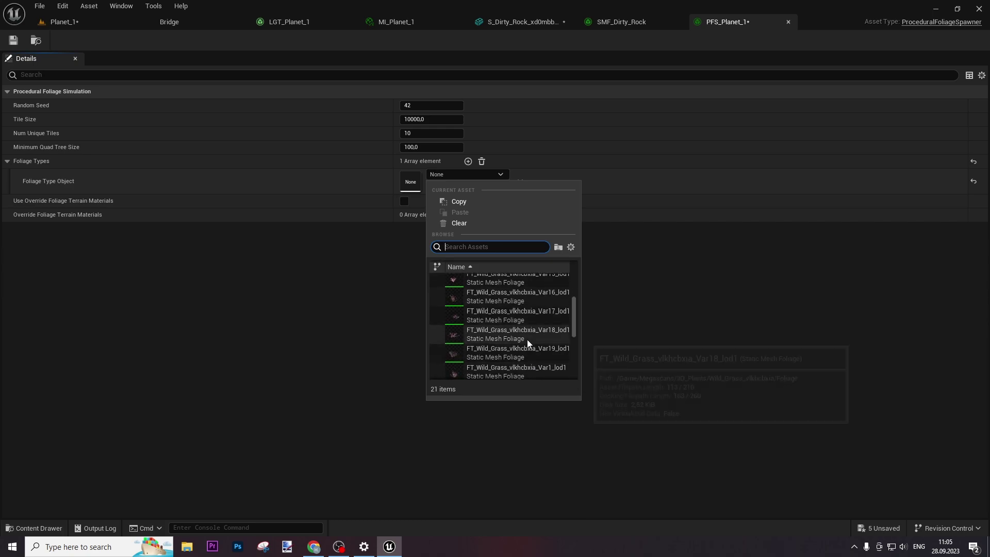
pyautogui.scroll(-10, 527, 339)
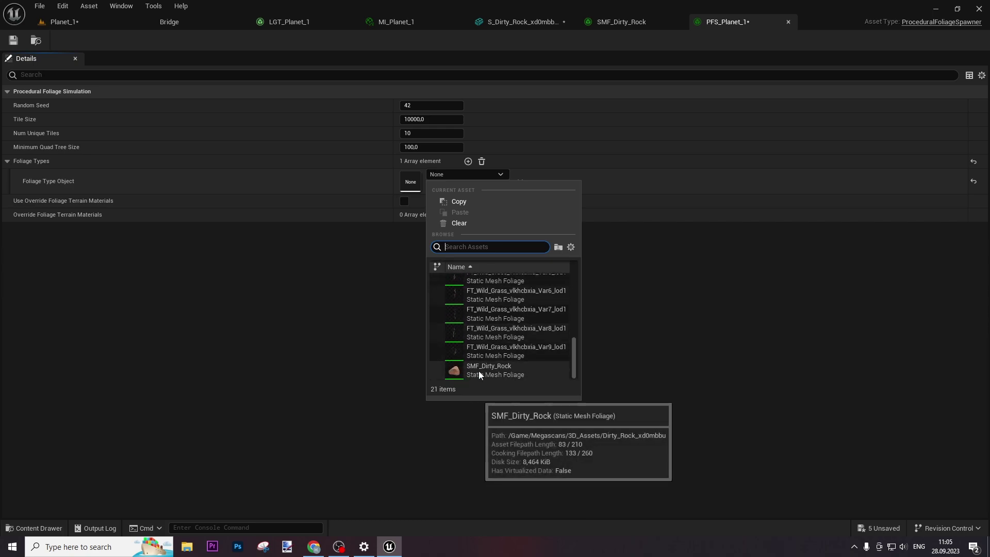
pyautogui.click(478, 370)
pyautogui.click(12, 41)
# Step: Resimulate the procedural foliage of the PFS_Planet_1 volume in the Planet_1 level
pyautogui.click(64, 21)
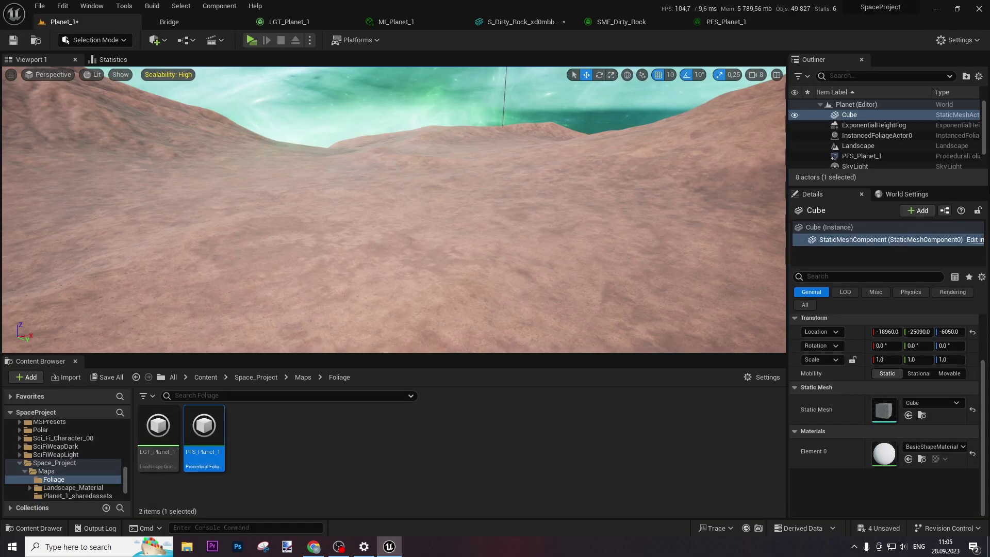
pyautogui.click(858, 156)
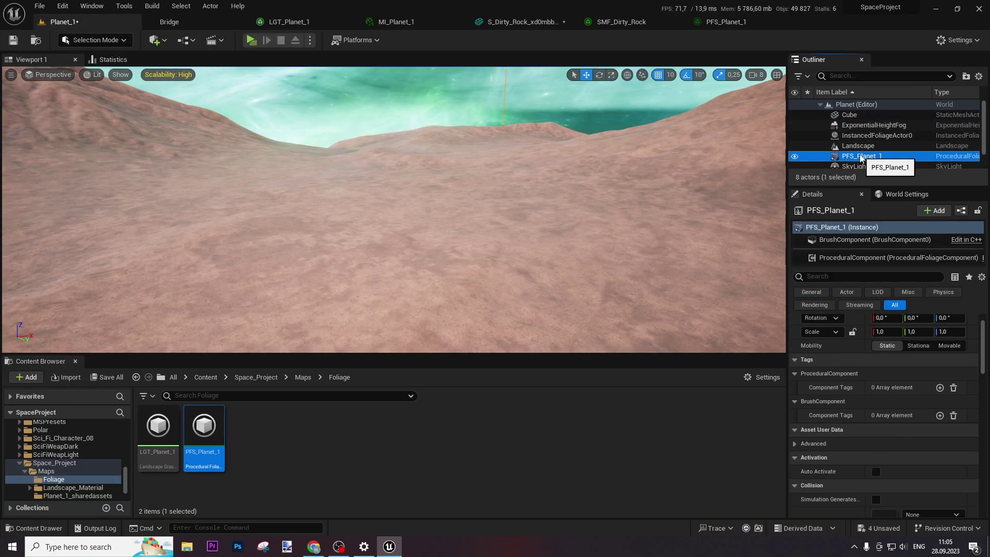
pyautogui.scroll(-4, 879, 424)
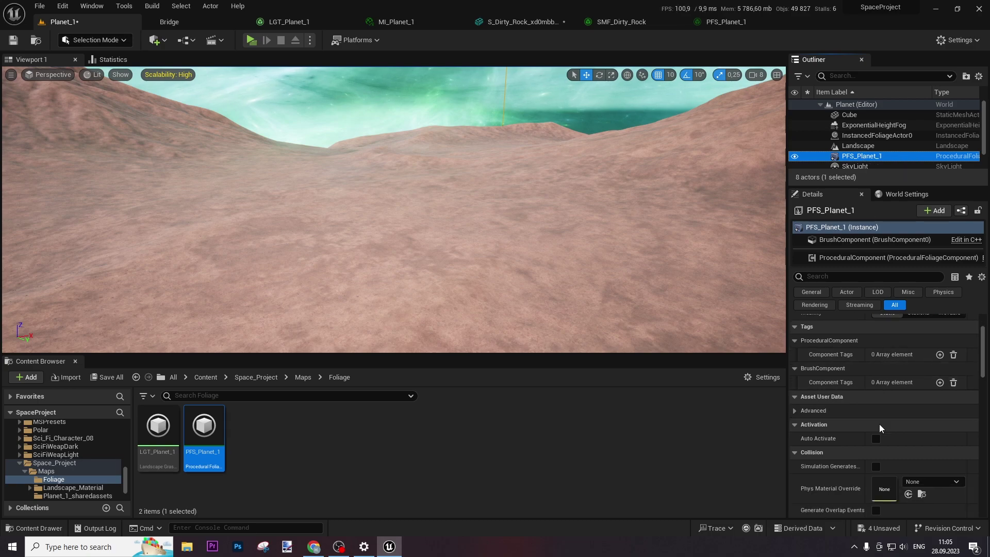
pyautogui.scroll(-8, 866, 412)
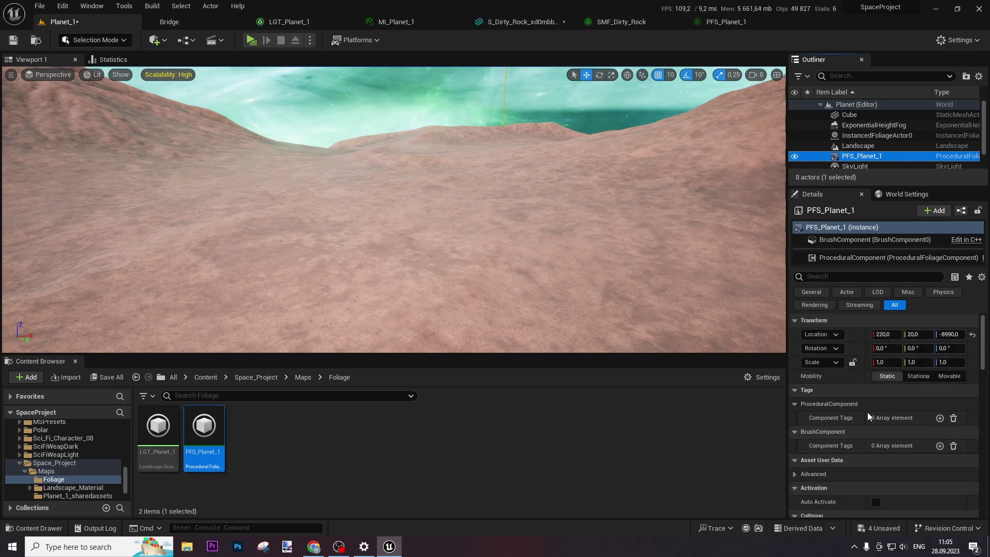
pyautogui.scroll(-10, 867, 412)
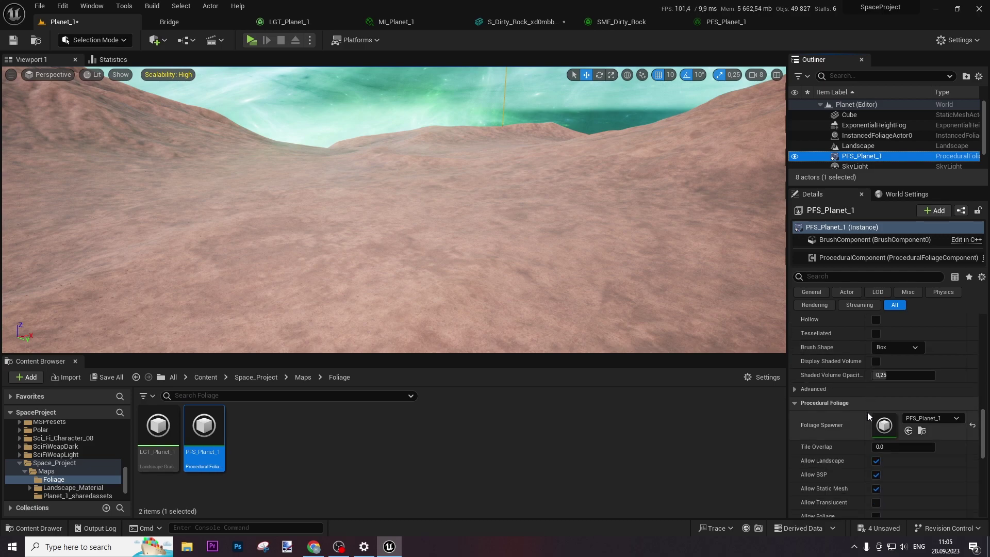
pyautogui.scroll(-2, 866, 374)
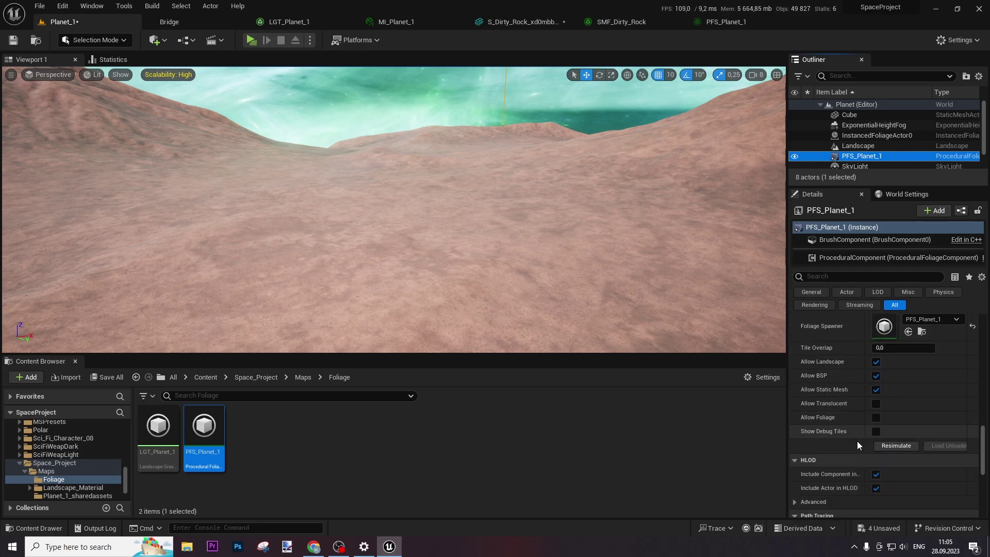
pyautogui.click(895, 446)
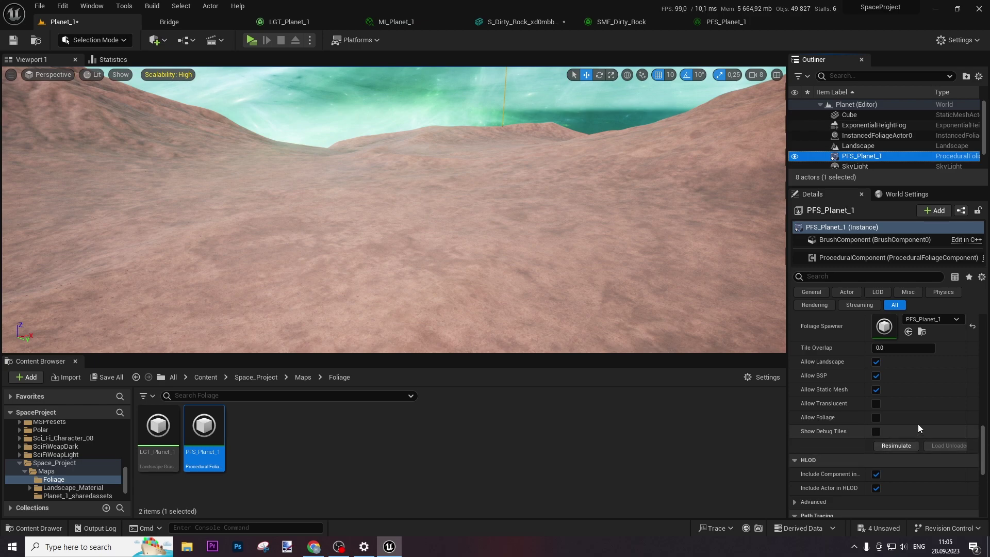
pyautogui.click(882, 446)
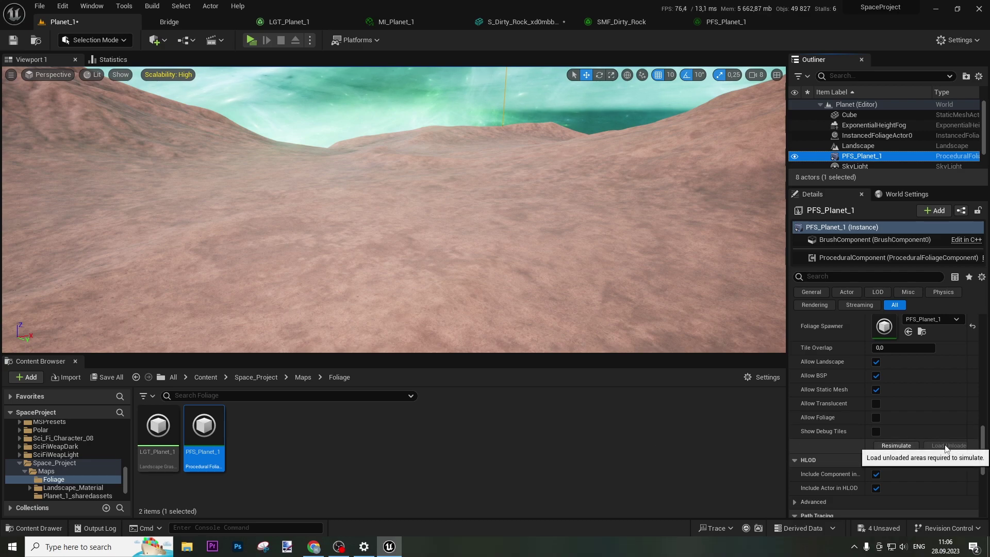
pyautogui.click(895, 446)
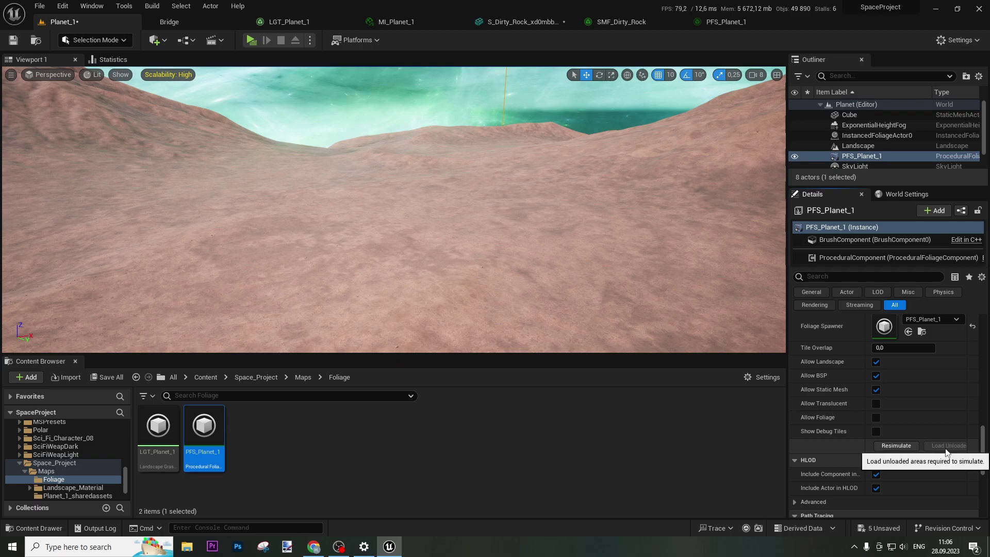
# Step: Play-test the Planet_1 level and run past a rock across the grassy plain to check the scattered foliage
pyautogui.moveTo(515, 227); pyautogui.dragTo(309, 235, button='right')
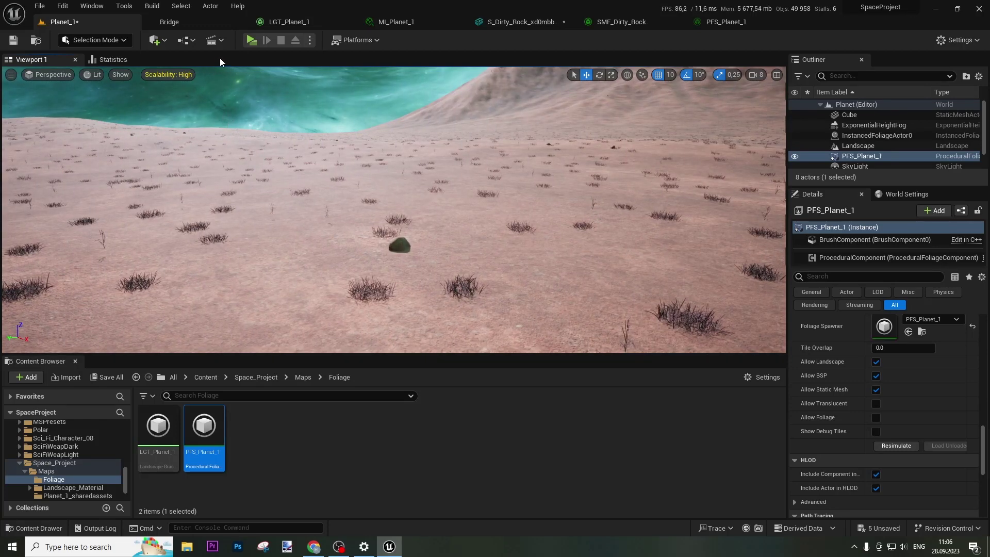
pyautogui.click(251, 40)
pyautogui.press('w')
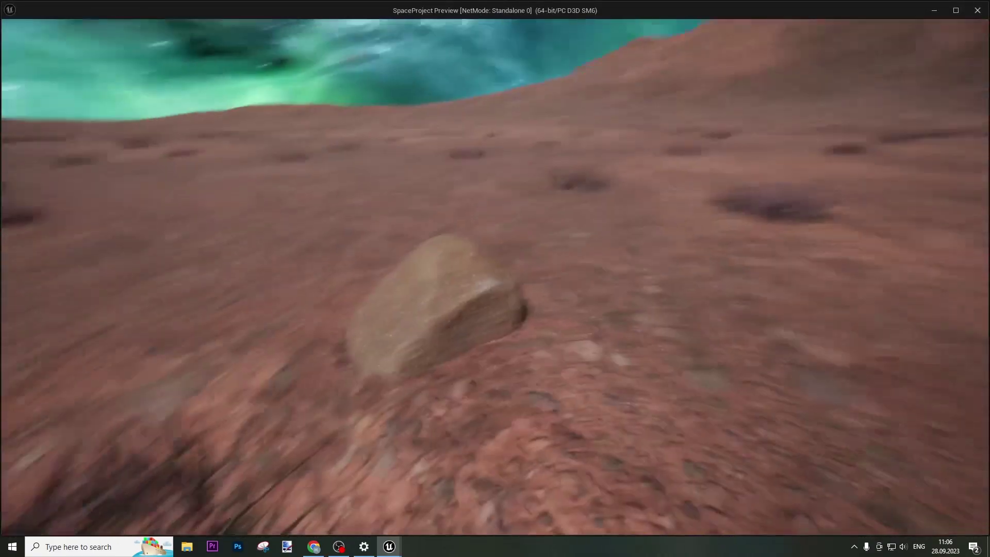
pyautogui.press('a')
pyautogui.press('w')
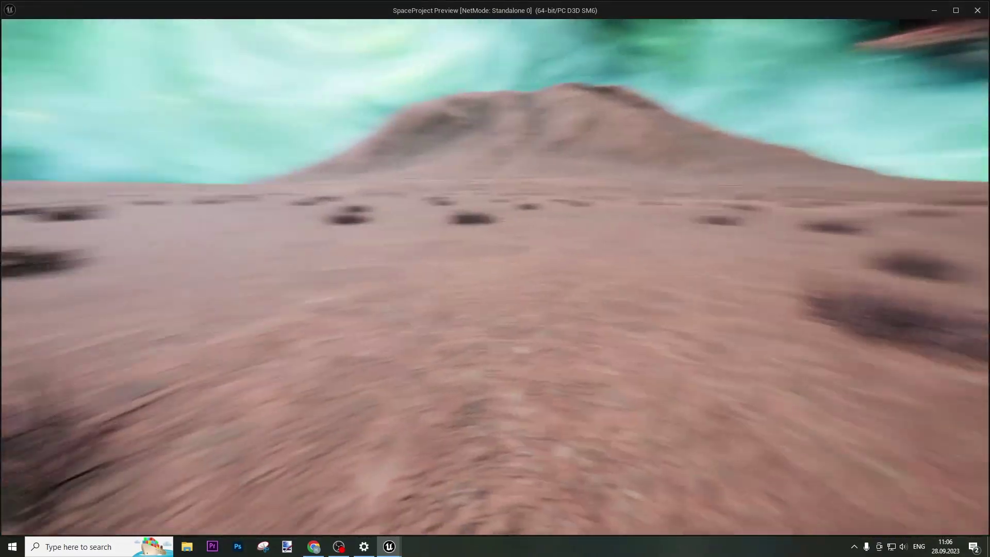
pyautogui.press('w')
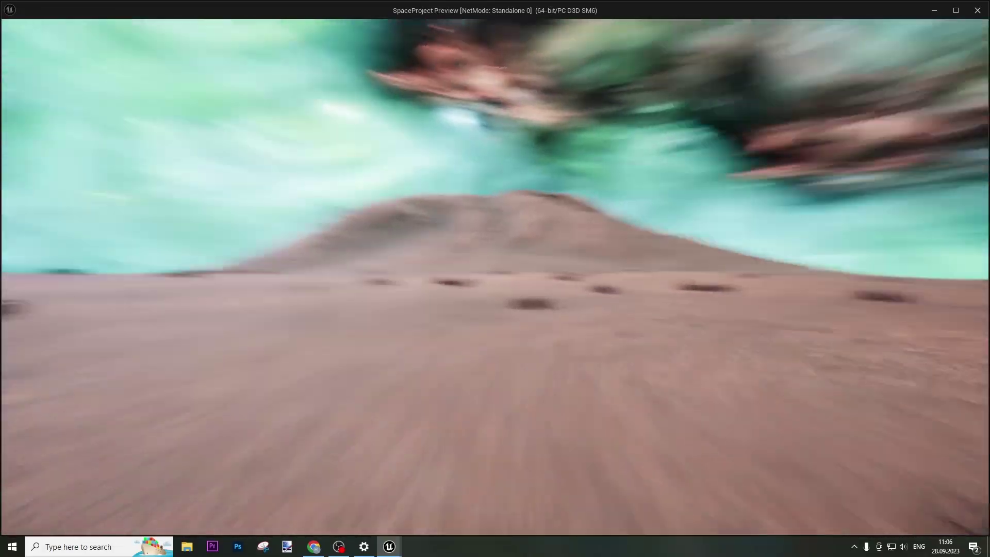
pyautogui.press('w')
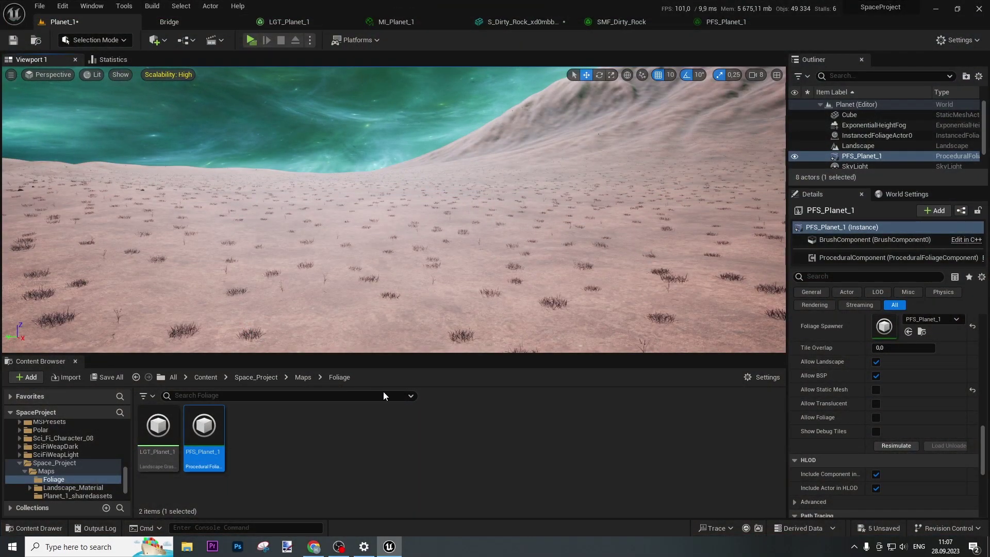
# Step: Open the S_Gigantic_Canyon_Sandstone_Cliff_uk5oded_lod3 mesh from Content/Megascans/3D_Assets and enable Nanite support on it, applying the changes
pyautogui.moveTo(408, 309); pyautogui.dragTo(757, 293, button='right')
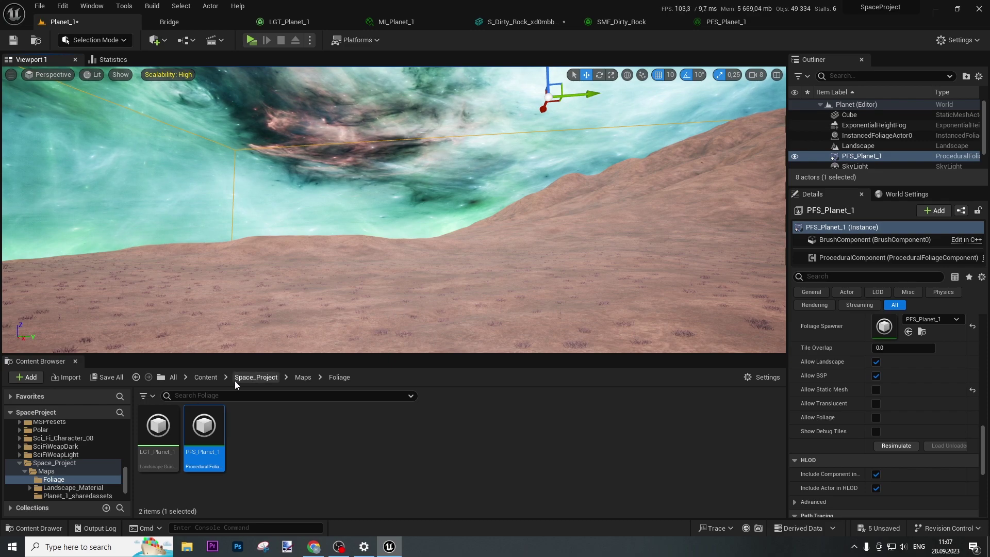
pyautogui.click(201, 377)
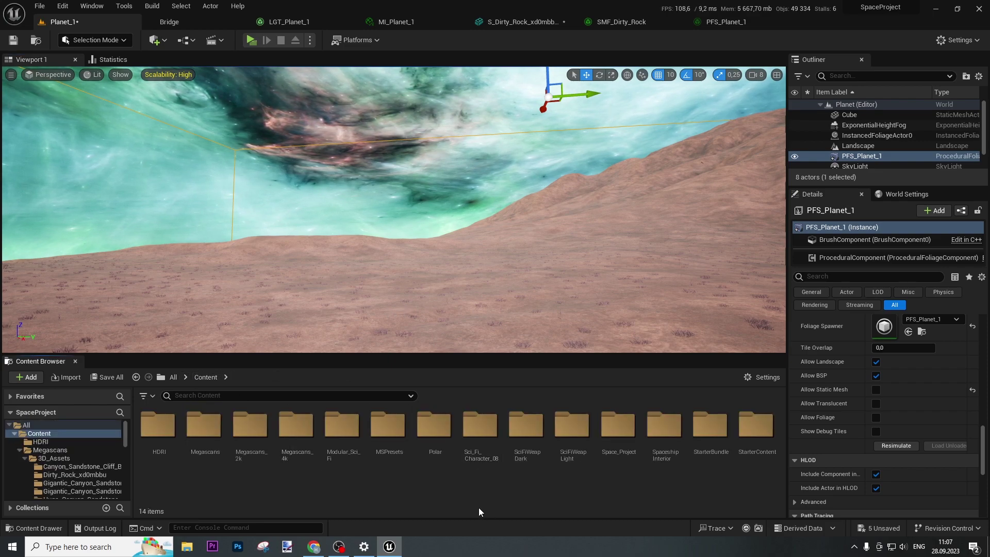
pyautogui.doubleClick(204, 425)
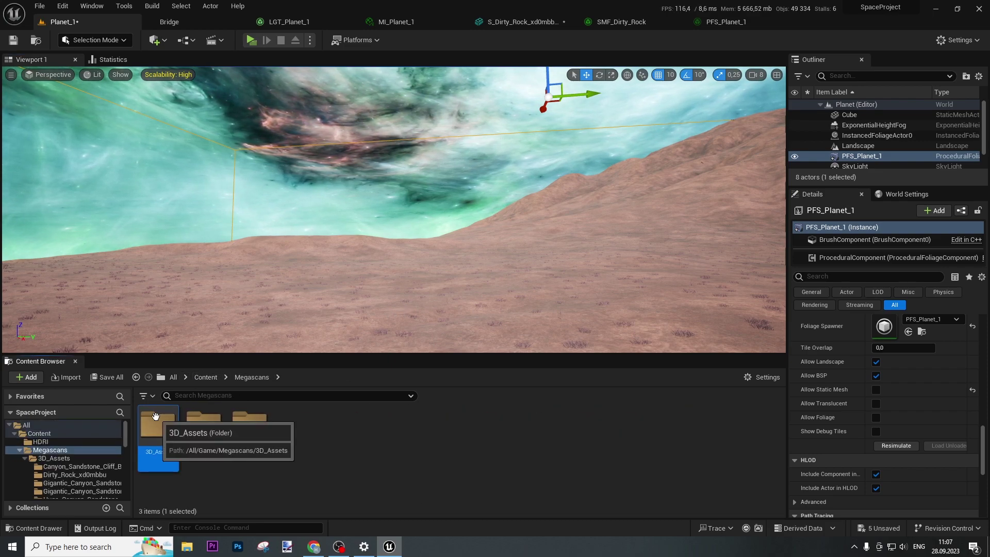
pyautogui.doubleClick(157, 425)
pyautogui.doubleClick(256, 426)
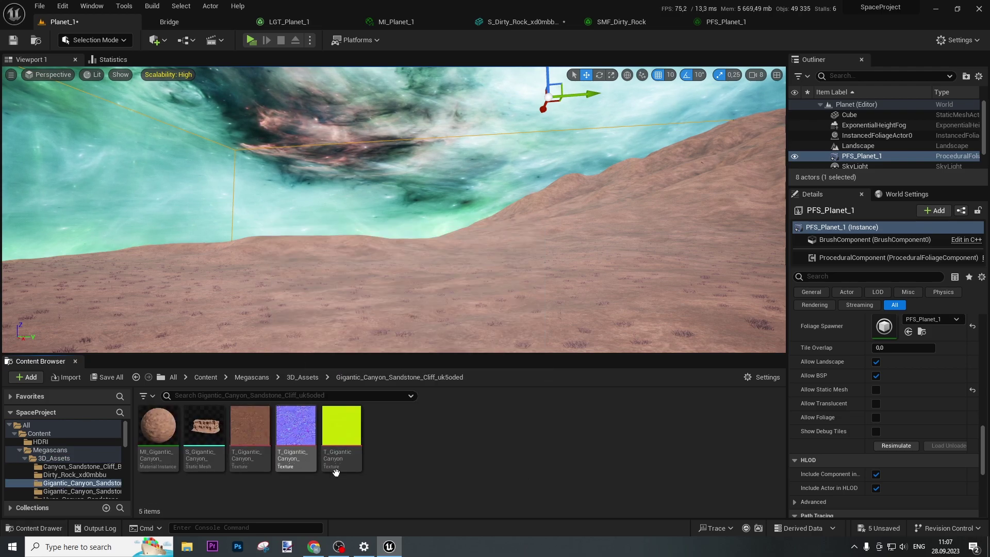
pyautogui.click(207, 434)
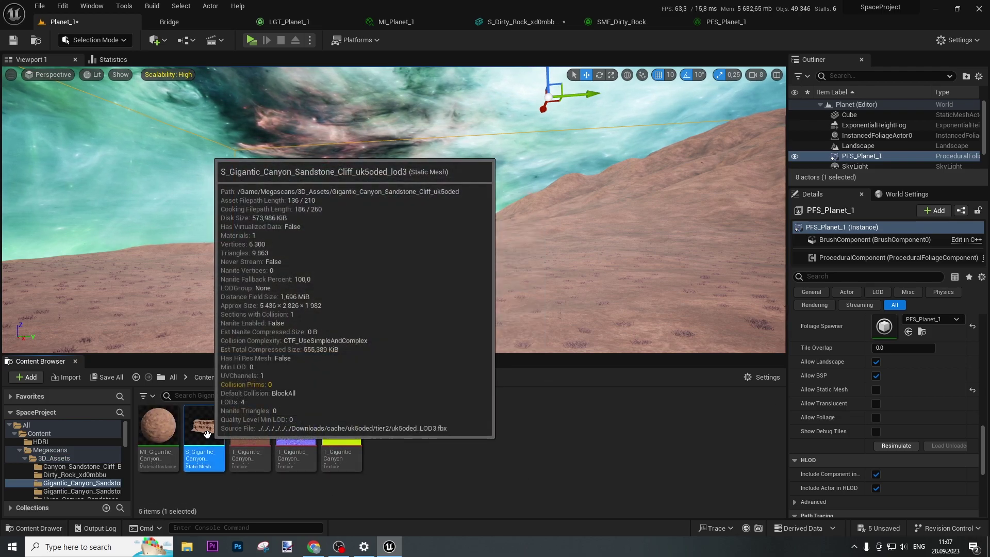
pyautogui.doubleClick(206, 434)
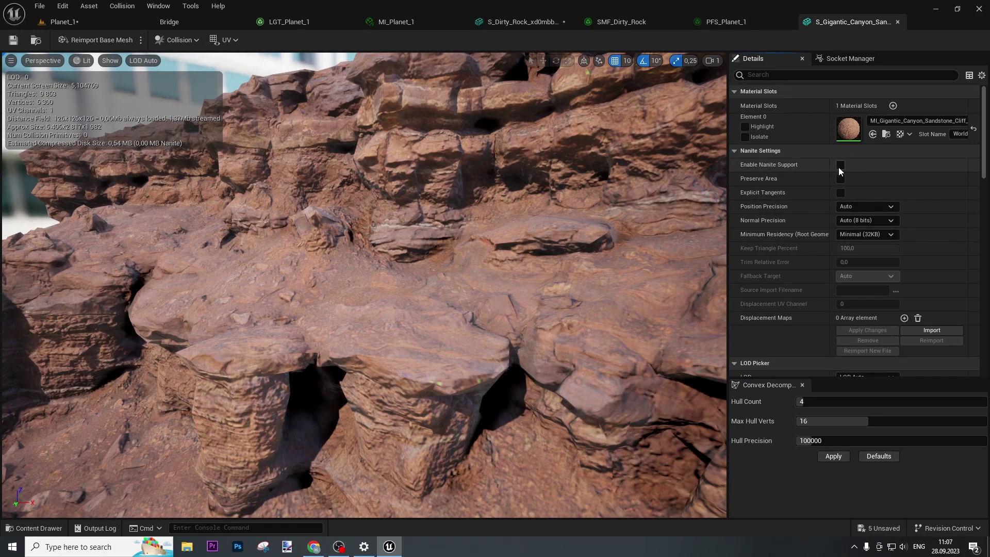
pyautogui.click(839, 166)
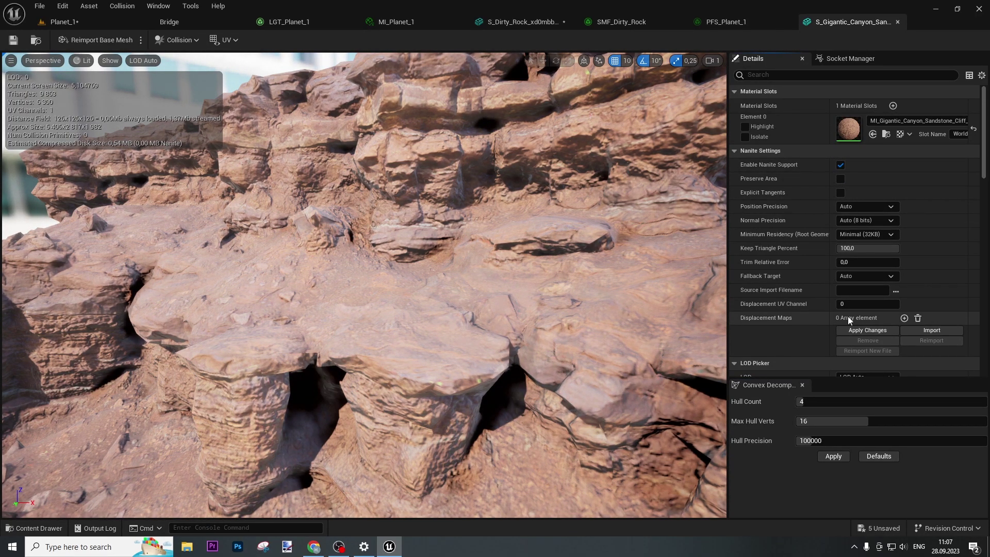
pyautogui.click(851, 330)
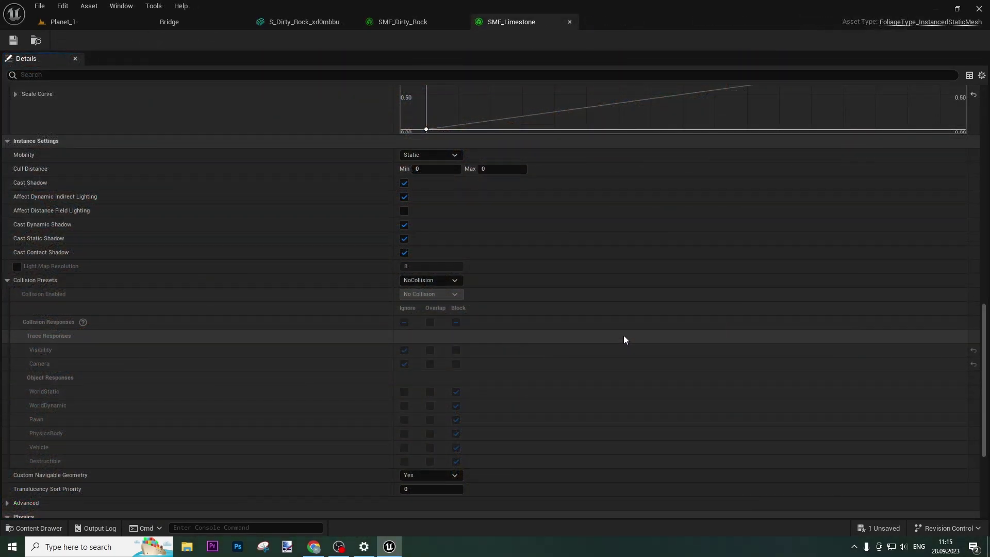
# Step: Review the placement and procedural settings of the SMF_Limestone foliage type and set its collision preset to BlockAll
pyautogui.click(431, 281)
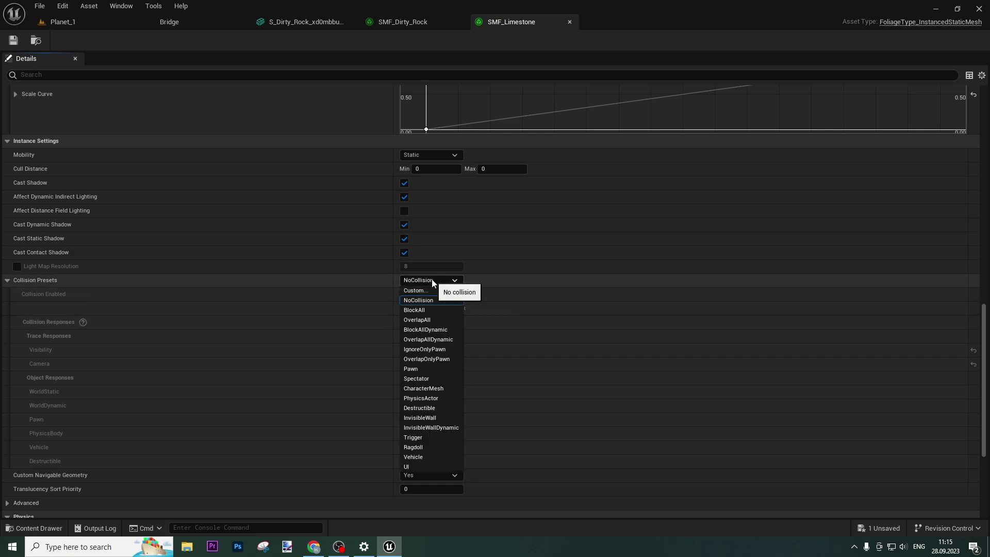
pyautogui.click(409, 251)
pyautogui.scroll(5, 410, 251)
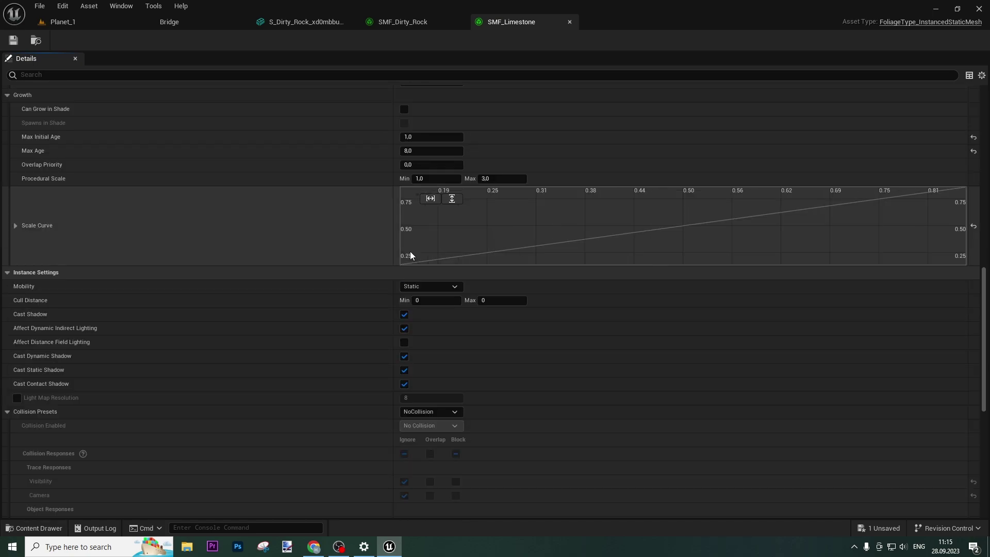
pyautogui.scroll(15, 617, 155)
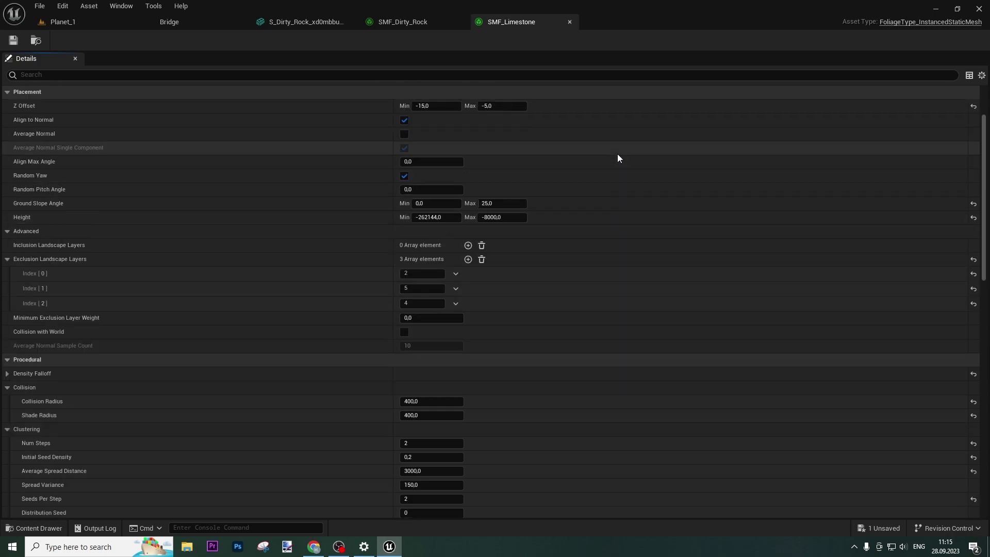
pyautogui.scroll(-8, 324, 309)
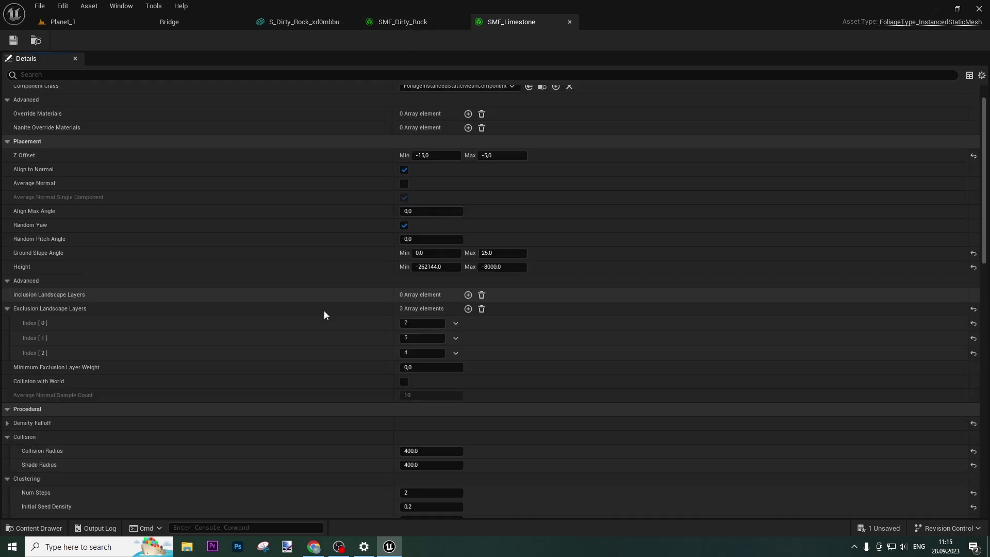
pyautogui.scroll(-2, 328, 311)
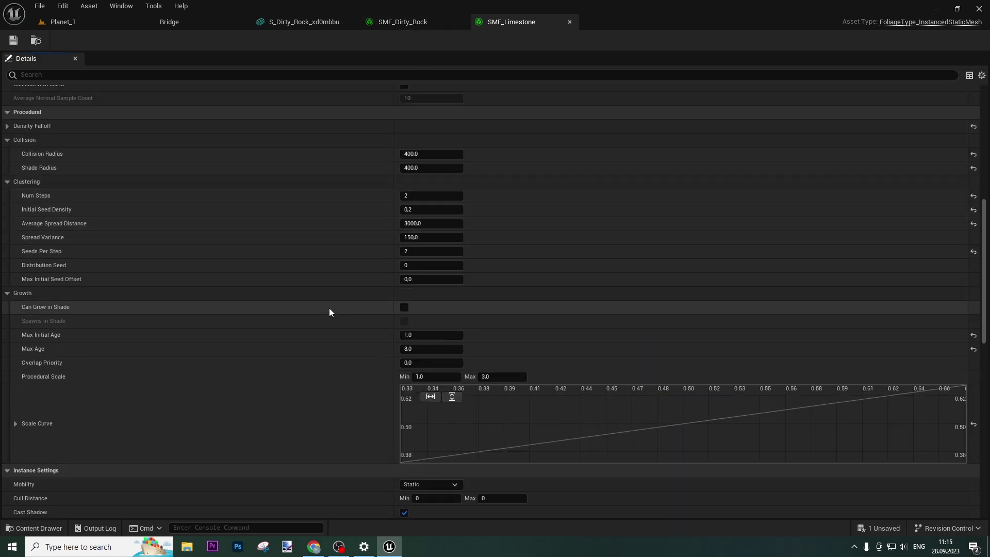
pyautogui.scroll(-5, 329, 309)
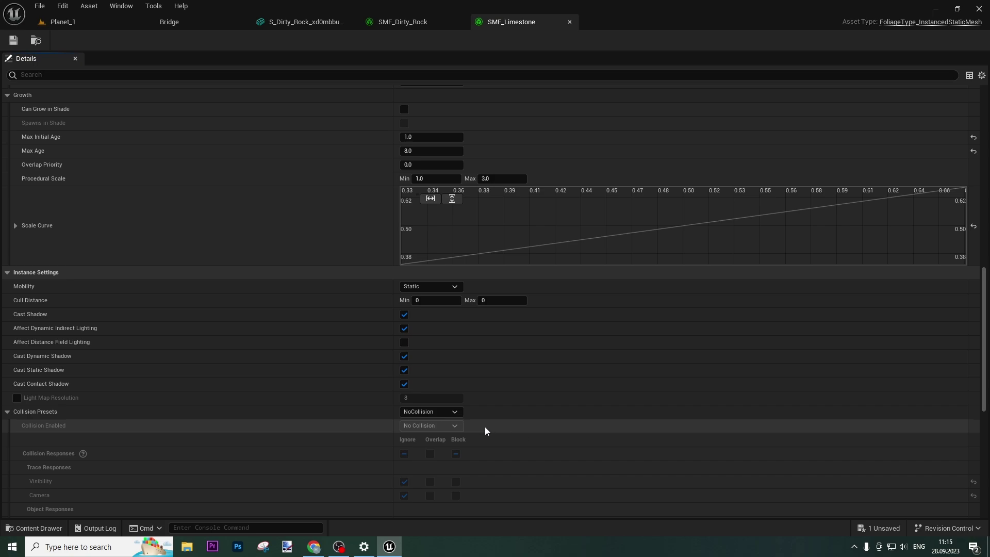
pyautogui.click(427, 411)
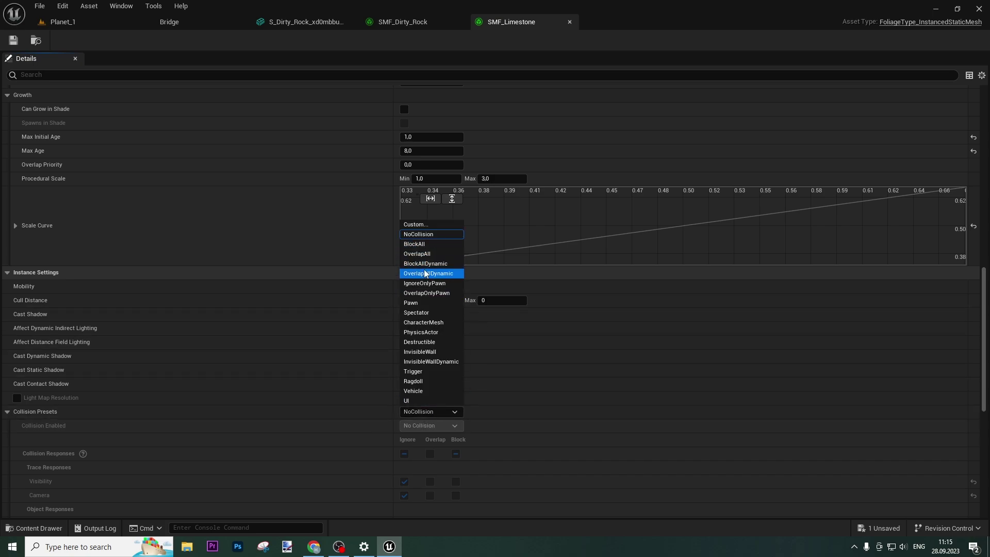
pyautogui.click(415, 243)
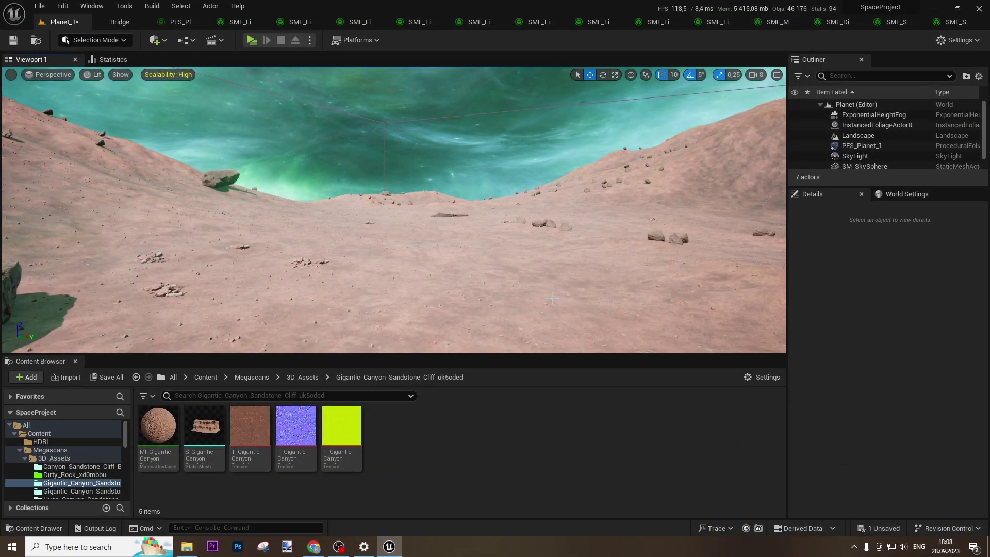
# Step: Fly across the Planet_1 landscape to examine the distribution of scattered rocks, rubble and grass
pyautogui.moveTo(552, 298); pyautogui.dragTo(603, 301, button='right')
pyautogui.moveTo(515, 288); pyautogui.dragTo(559, 320, button='right')
pyautogui.moveTo(349, 250)
pyautogui.mouseDown(button='right')
pyautogui.moveTo(309, 253)
pyautogui.moveTo(349, 250)
pyautogui.mouseUp(button='right')
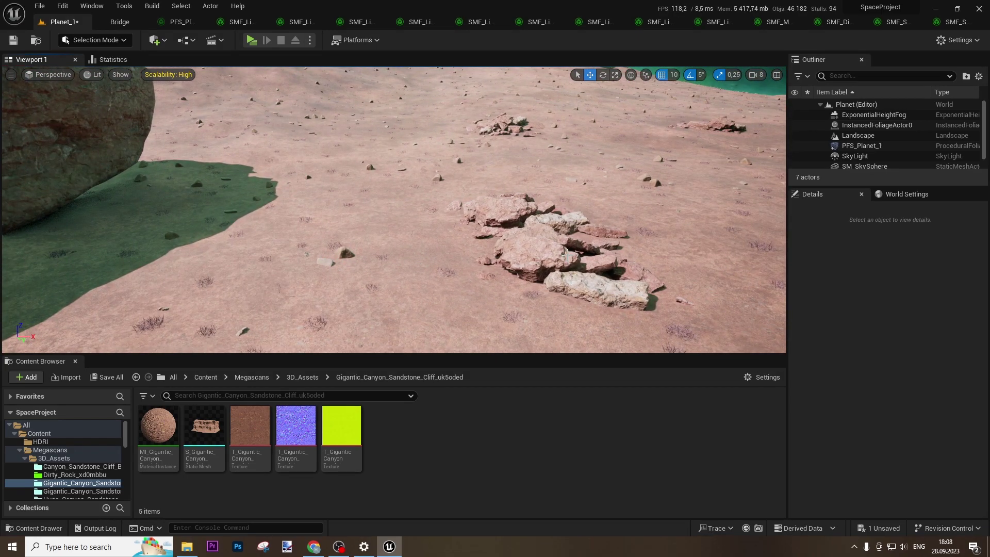
pyautogui.moveTo(550, 255); pyautogui.dragTo(517, 242, button='right')
pyautogui.moveTo(419, 256); pyautogui.dragTo(335, 288, button='right')
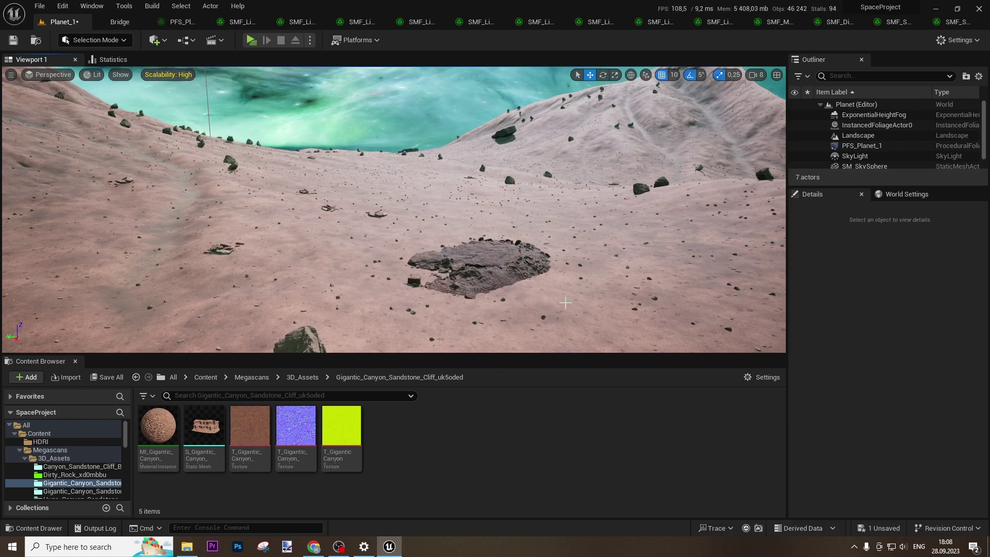
pyautogui.moveTo(550, 299); pyautogui.dragTo(254, 208, button='right')
pyautogui.press('w')
pyautogui.press('w')
pyautogui.moveTo(445, 247); pyautogui.dragTo(445, 217, button='right')
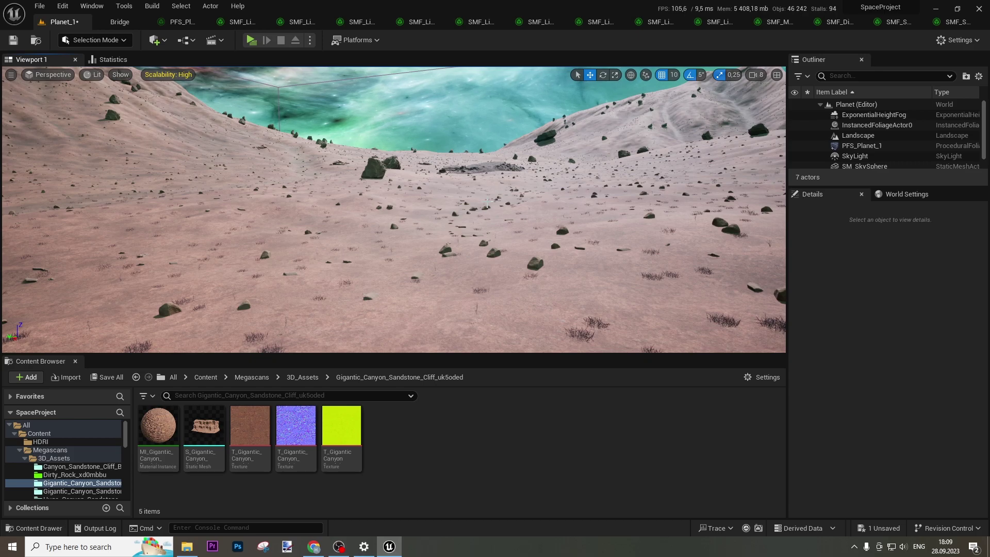
pyautogui.moveTo(456, 185); pyautogui.dragTo(411, 245, button='right')
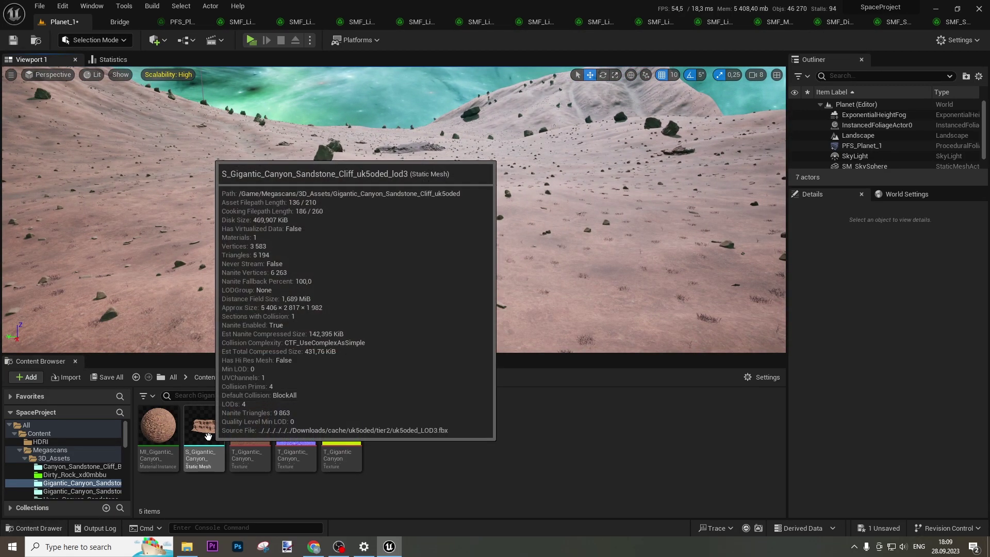
# Step: Open the Megascans/3D_Assets folder and check the existing colour options for the Dirty_Rock_xd0mbbu folder
pyautogui.click(300, 378)
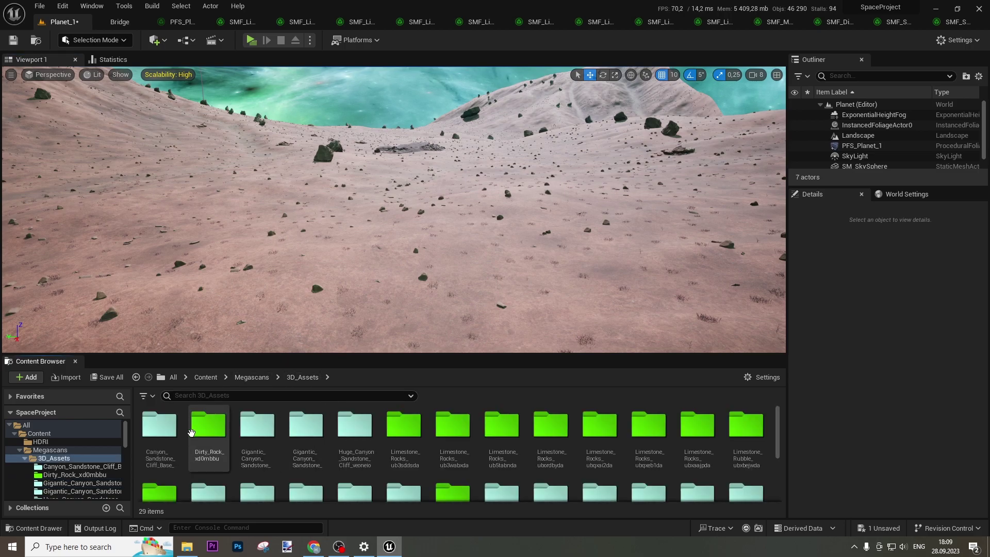
pyautogui.rightClick(204, 426)
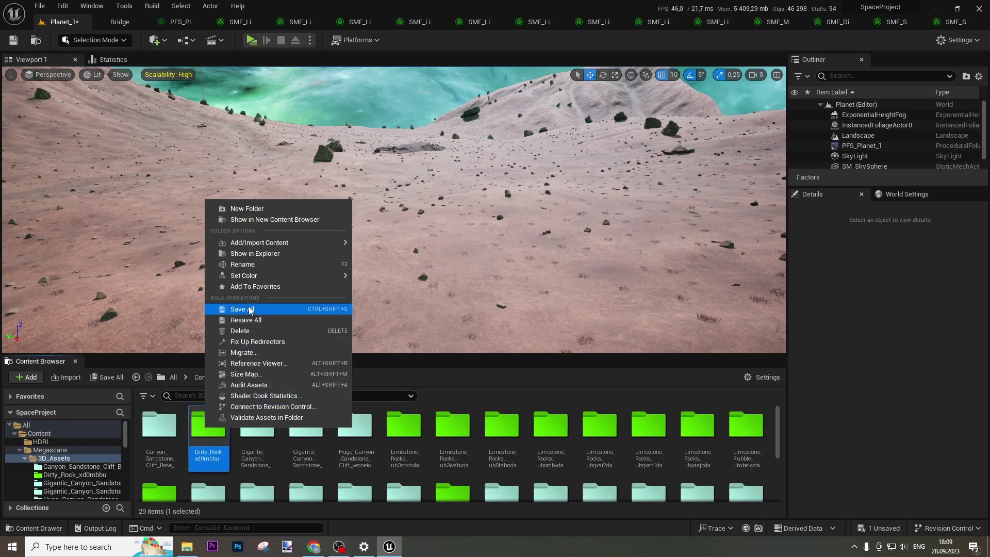
pyautogui.moveTo(268, 276)
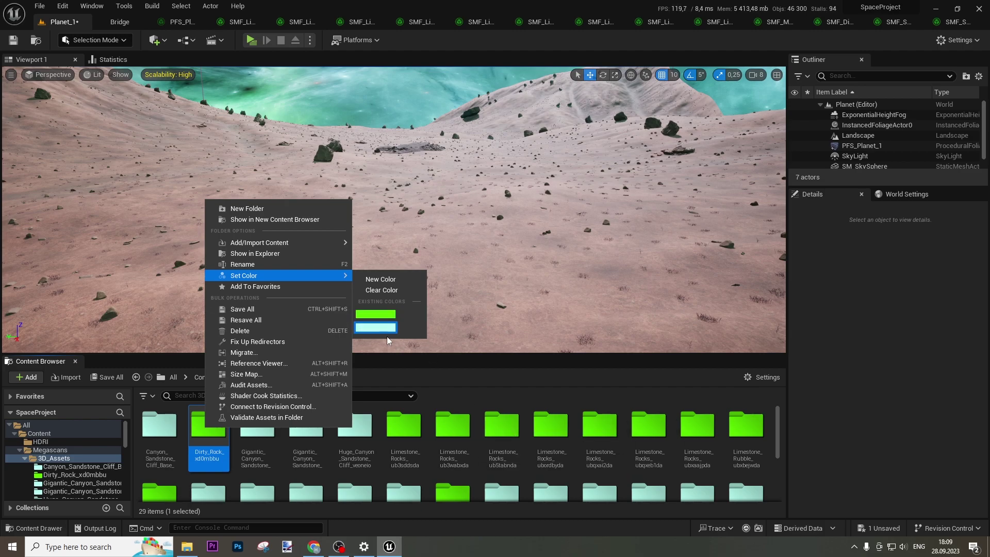
pyautogui.click(366, 432)
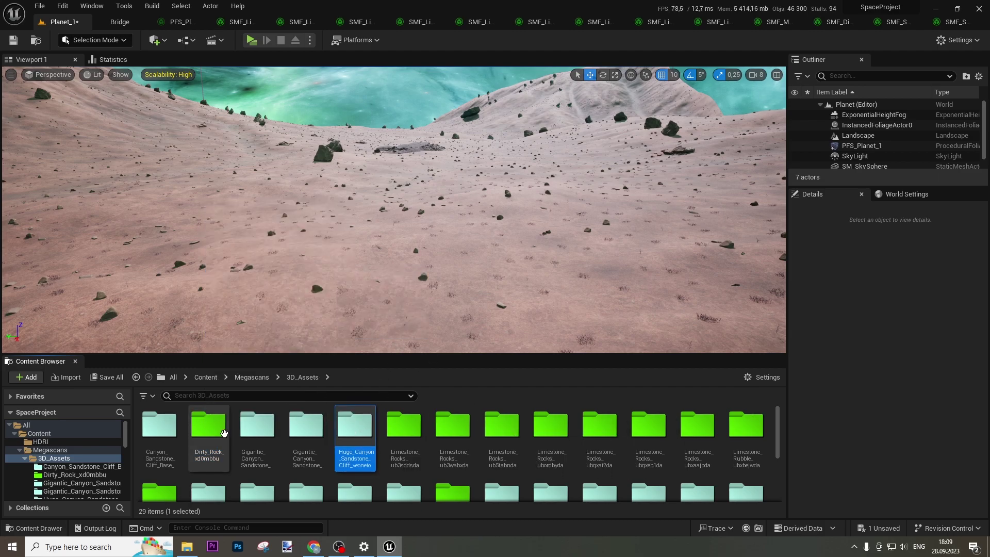
# Step: Place the S_Gigantic_Canyon_Sandstone_Cliff_uk5oded_lod3 mesh on the landscape and view it from several sides
pyautogui.doubleClick(257, 430)
pyautogui.moveTo(204, 434); pyautogui.dragTo(420, 262)
pyautogui.moveTo(419, 261); pyautogui.dragTo(536, 243, button='right')
pyautogui.press('s')
pyautogui.moveTo(369, 242); pyautogui.dragTo(369, 259)
pyautogui.press('w')
pyautogui.moveTo(401, 184); pyautogui.dragTo(247, 230, button='right')
pyautogui.press('s')
pyautogui.moveTo(592, 247); pyautogui.dragTo(532, 240, button='right')
pyautogui.press('d')
pyautogui.press('a')
pyautogui.moveTo(428, 237)
pyautogui.mouseDown(button='right')
pyautogui.moveTo(613, 218)
pyautogui.moveTo(427, 237)
pyautogui.mouseUp(button='right')
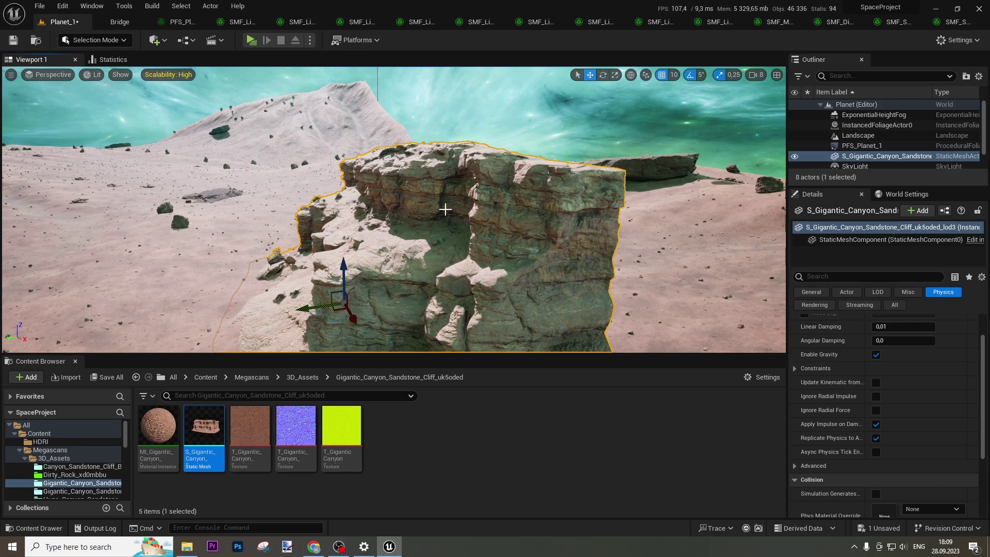
# Step: Delete the placed sandstone cliff from the Planet_1 level
pyautogui.press('Delete')
pyautogui.moveTo(446, 209); pyautogui.dragTo(360, 211, button='right')
pyautogui.press('w')
# Step: Look through the Dirty_Rock_xd0mbbu and Limestone_Rocks_ubordbyda folders in 3D_Assets for their static mesh foliage assets
pyautogui.click(307, 382)
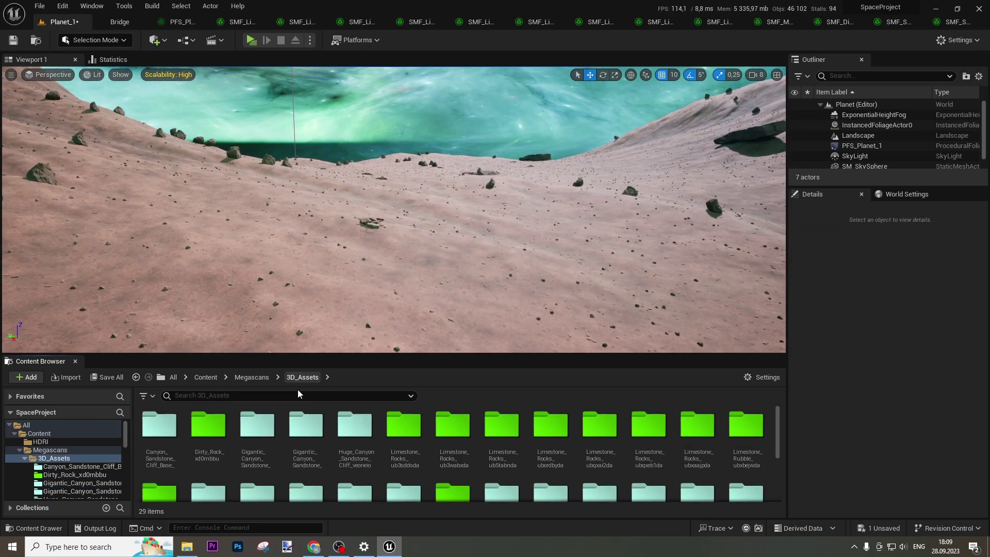
pyautogui.doubleClick(208, 429)
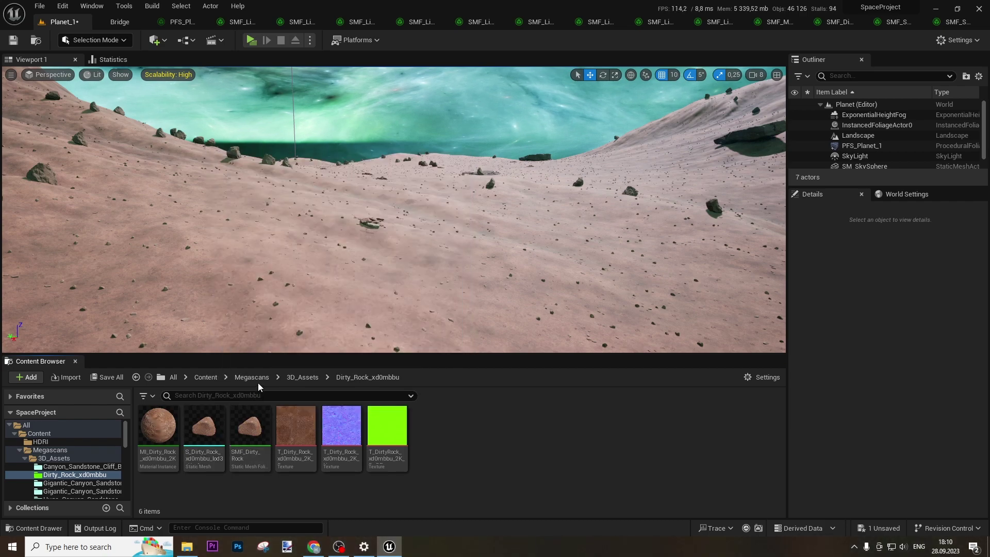
pyautogui.click(302, 377)
pyautogui.click(564, 431)
pyautogui.doubleClick(564, 432)
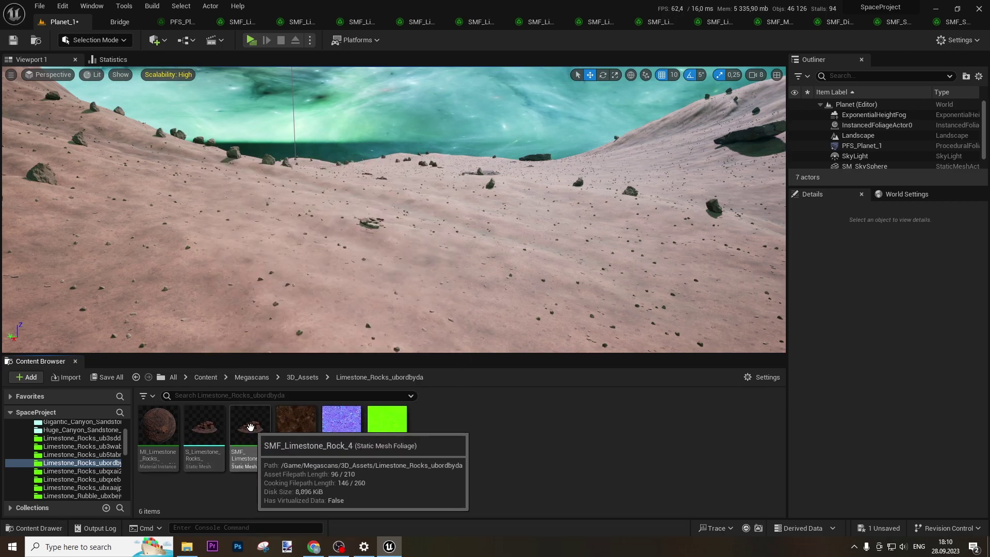
# Step: Review the placement, clustering and growth settings of the first open limestone rock foliage type
pyautogui.click(233, 25)
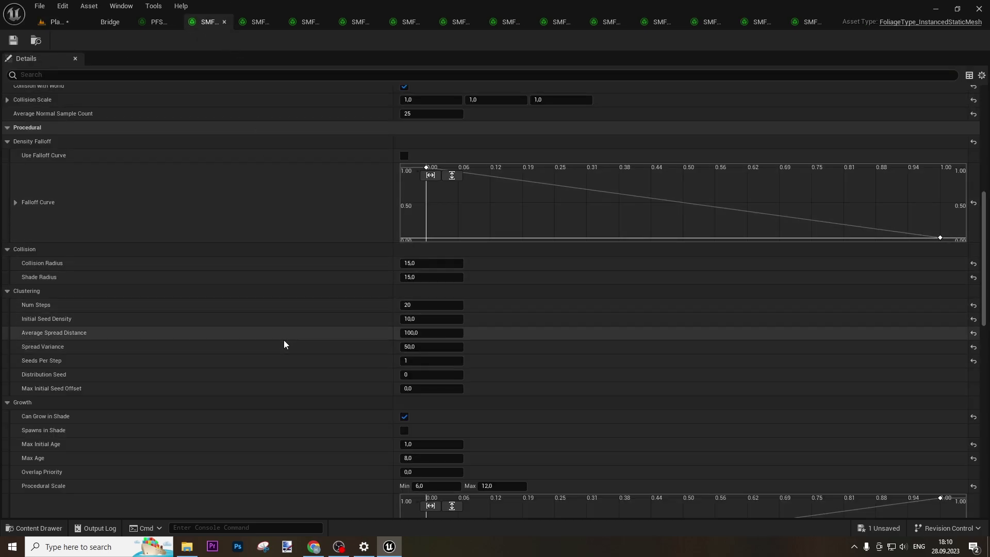
pyautogui.scroll(10, 284, 339)
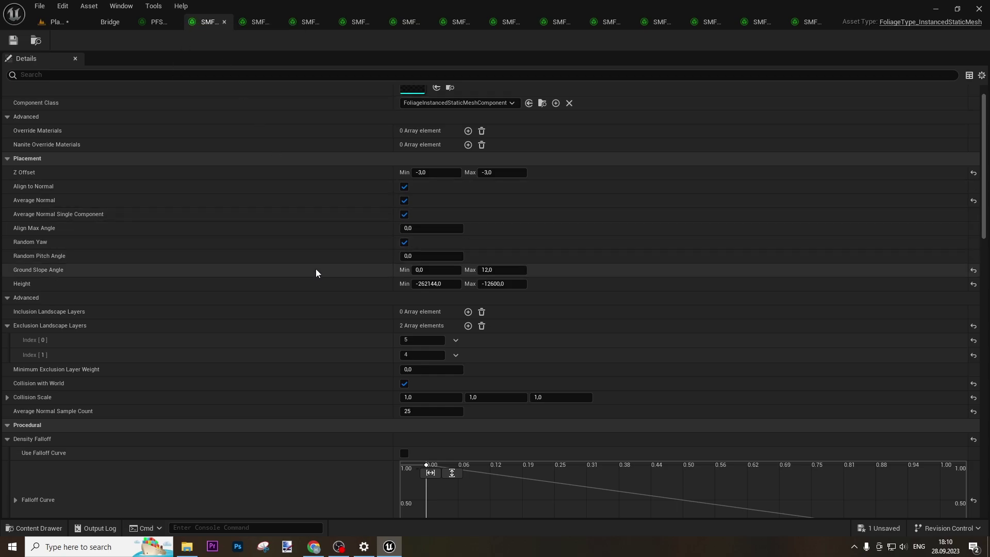
pyautogui.scroll(-10, 316, 269)
pyautogui.scroll(10, 316, 269)
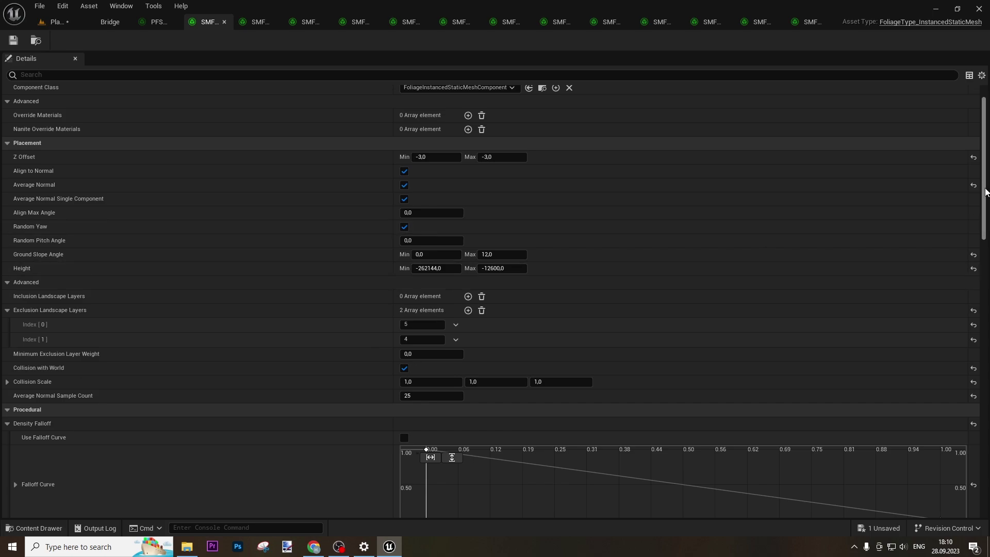
pyautogui.moveTo(984, 191); pyautogui.dragTo(984, 338)
pyautogui.scroll(-4, 732, 273)
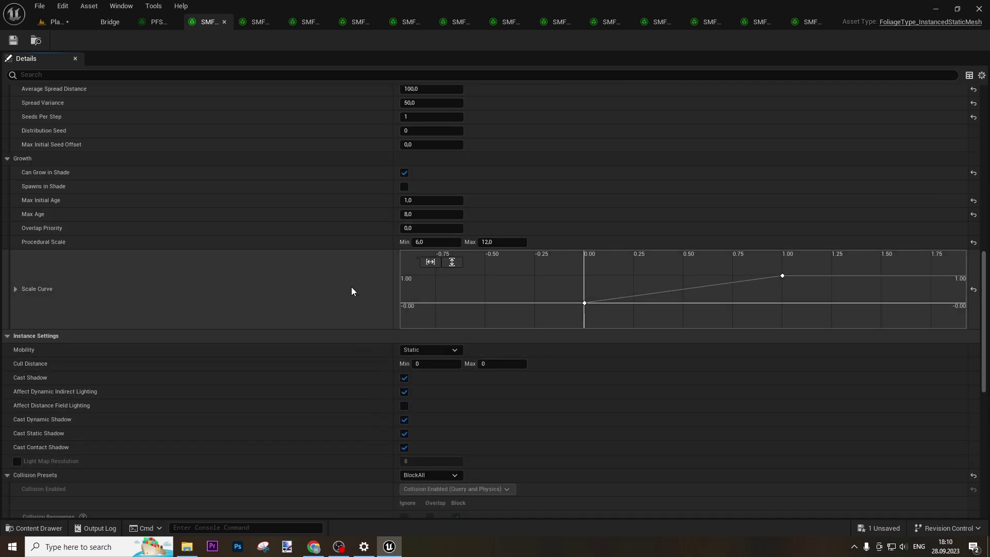
pyautogui.scroll(5, 365, 212)
pyautogui.scroll(2, 365, 211)
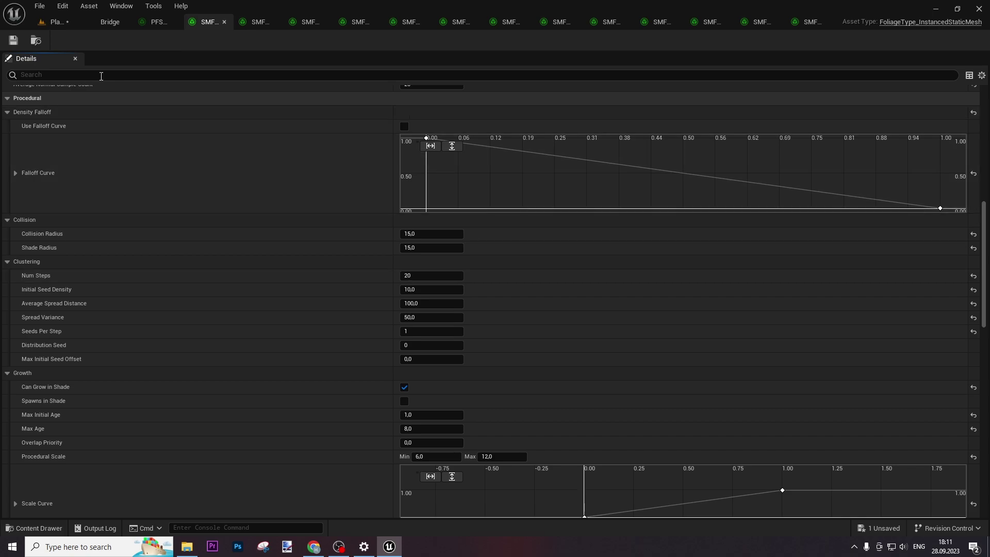
# Step: View the scattered rocks on the Planet_1 landscape and check the foliage types listed in the PFS_Planet_1 spawner
pyautogui.click(55, 22)
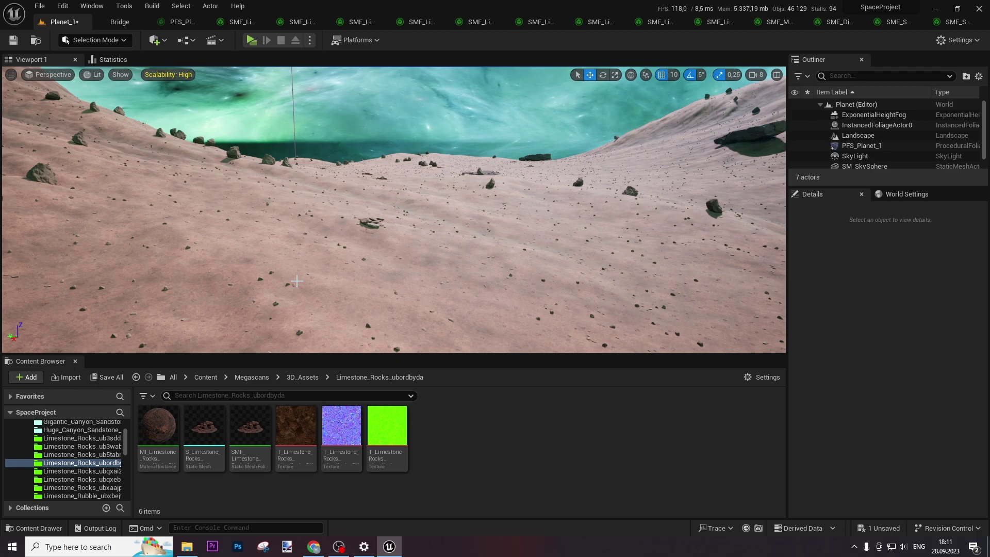
pyautogui.click(230, 21)
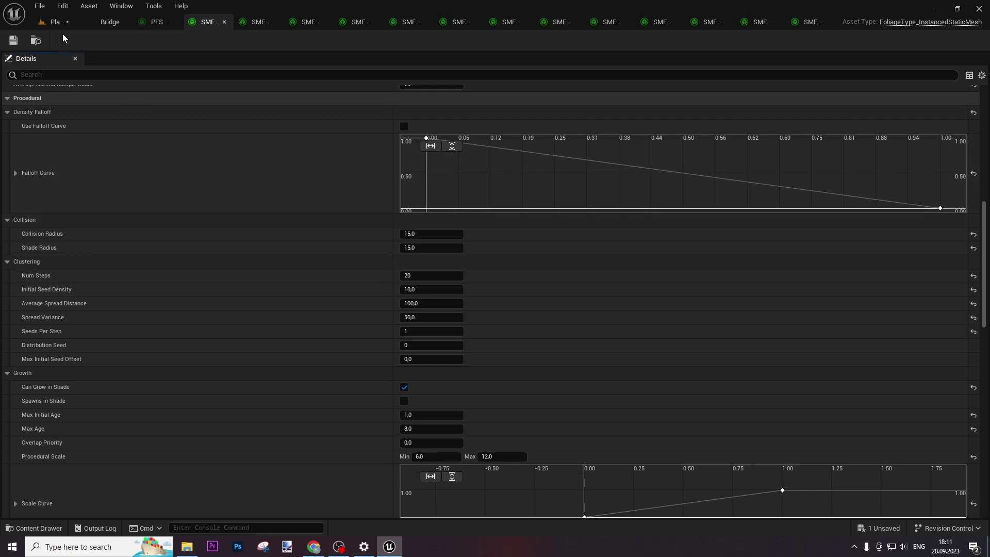
pyautogui.click(55, 21)
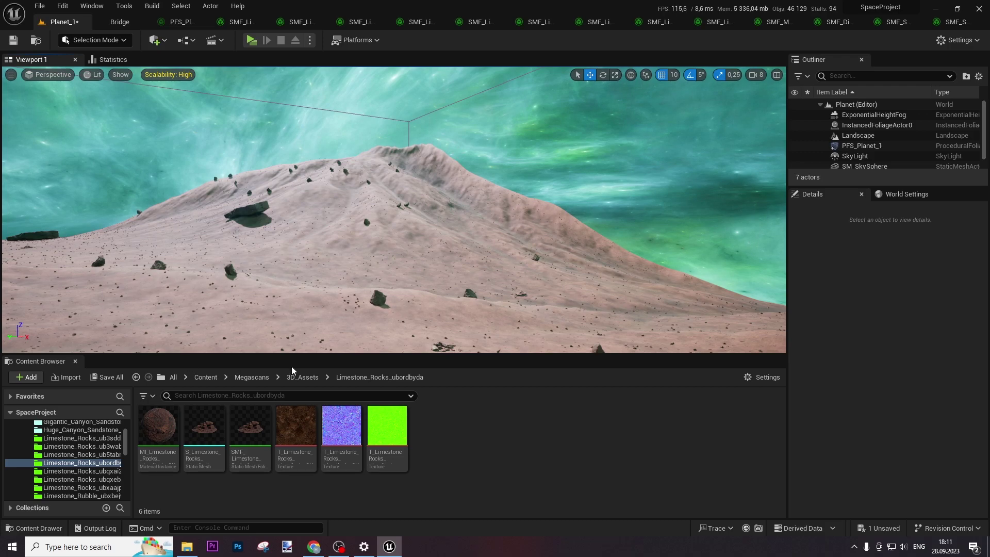
pyautogui.click(190, 22)
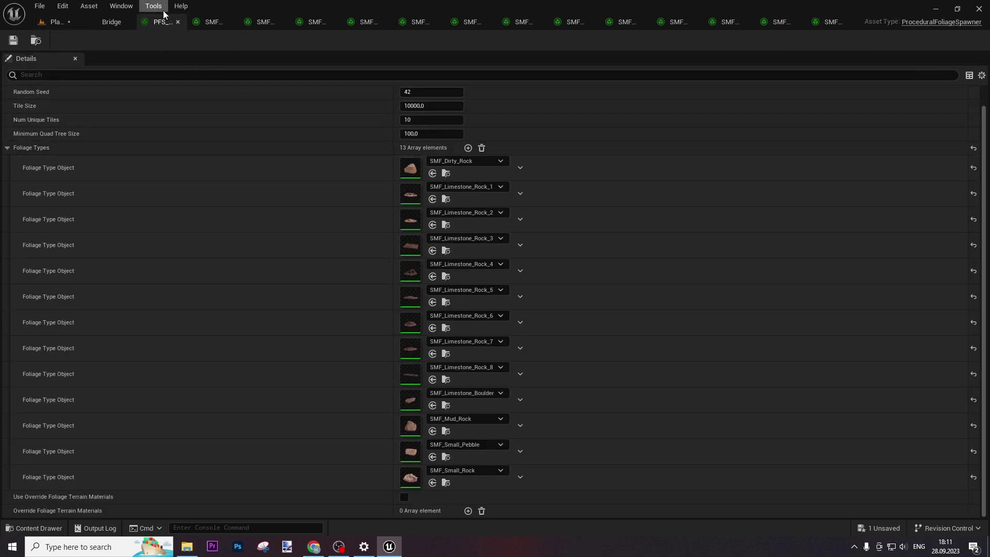
# Step: Check the first limestone rock foliage type's procedural scale, instance settings and collision presets
pyautogui.click(204, 26)
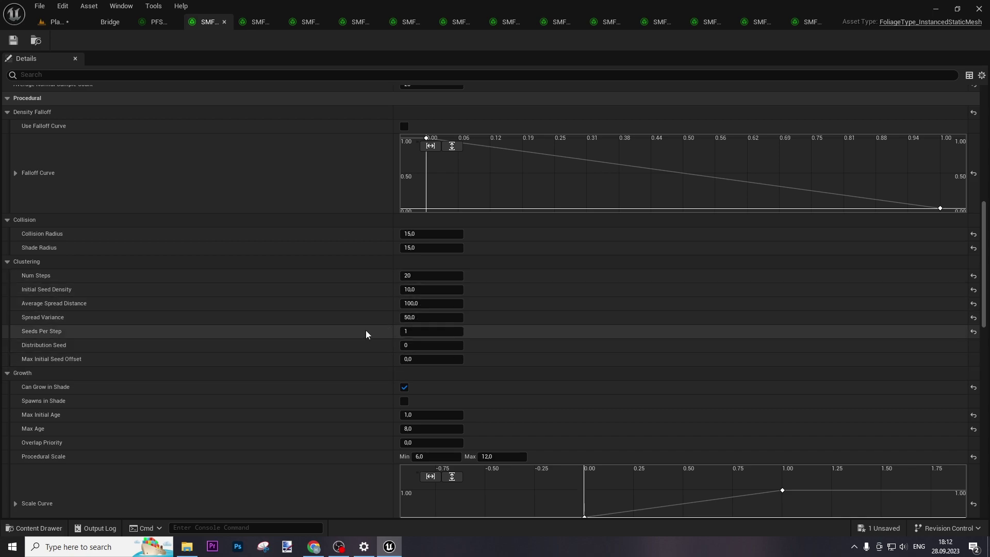
pyautogui.scroll(-5, 242, 405)
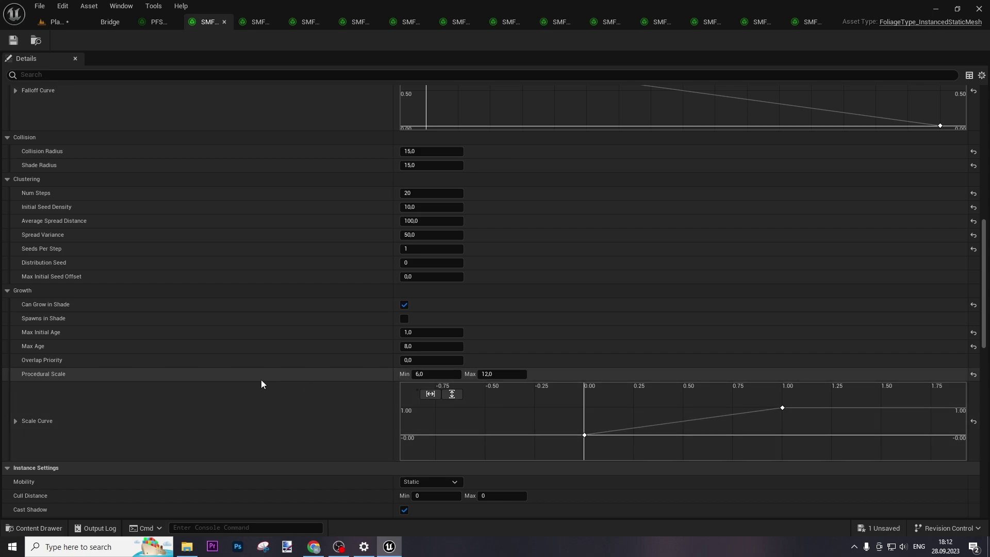
pyautogui.scroll(-6, 265, 380)
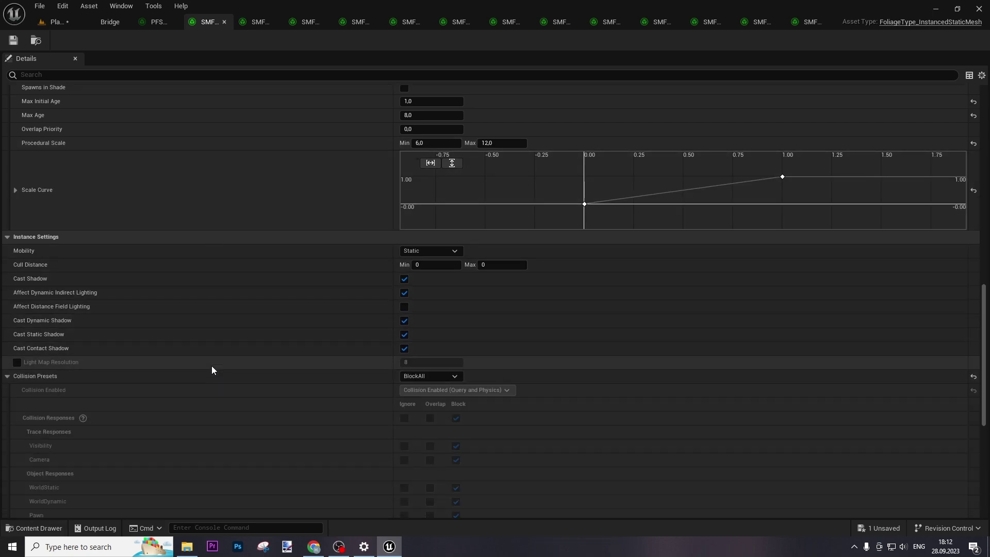
pyautogui.scroll(-2, 211, 365)
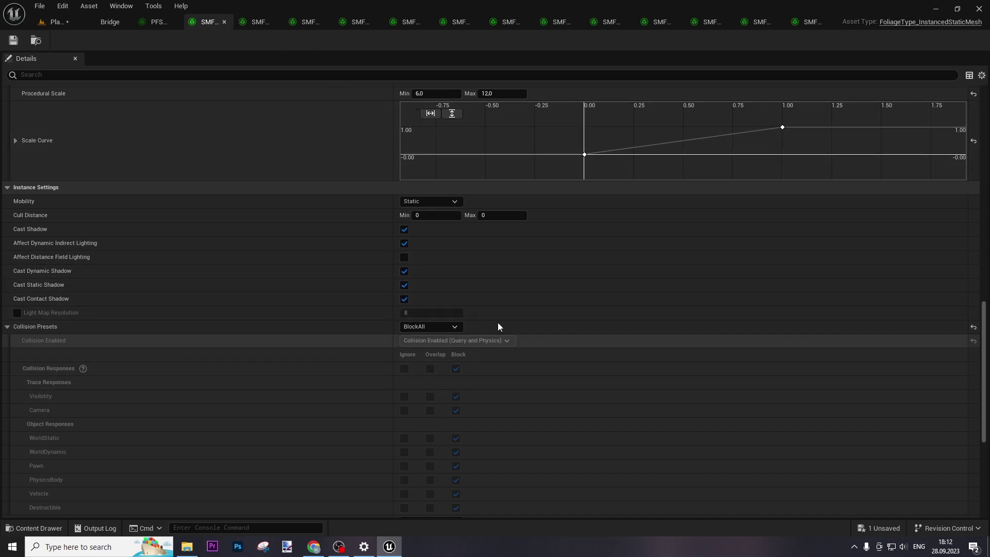
# Step: Compare the other rock foliage types' settings, examining the clustering, growth and placement values of the Limestone_Slab foliage type
pyautogui.click(247, 24)
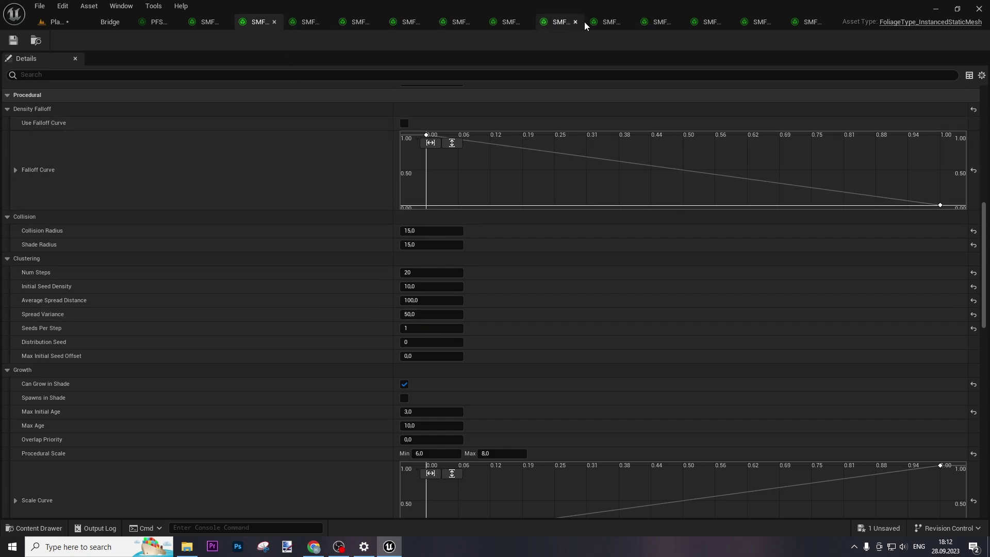
pyautogui.click(611, 22)
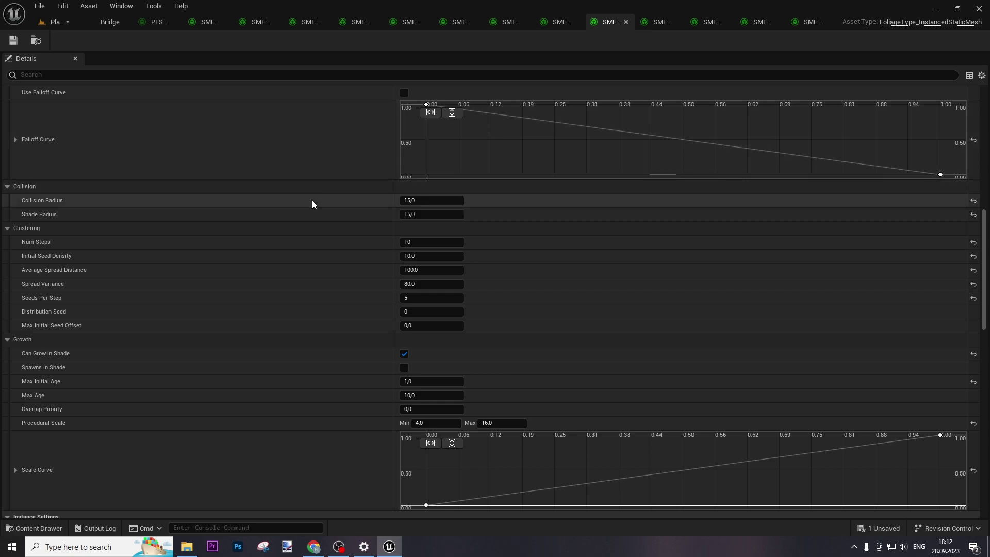
pyautogui.click(53, 22)
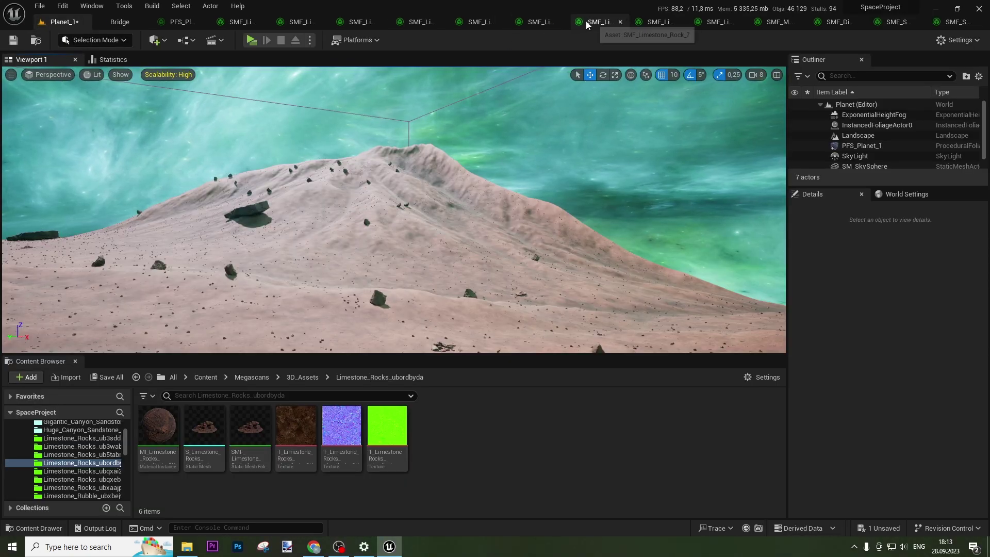
pyautogui.click(634, 24)
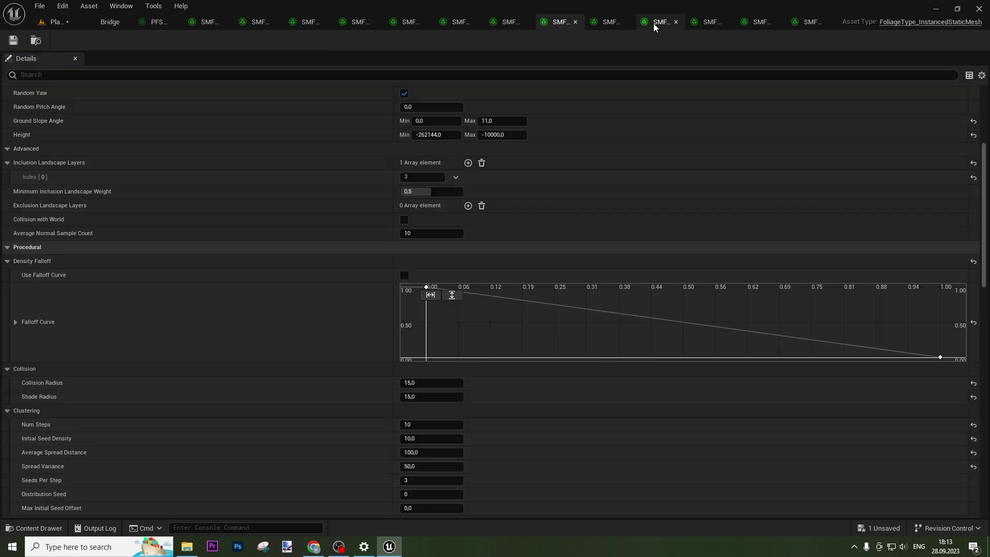
pyautogui.click(598, 27)
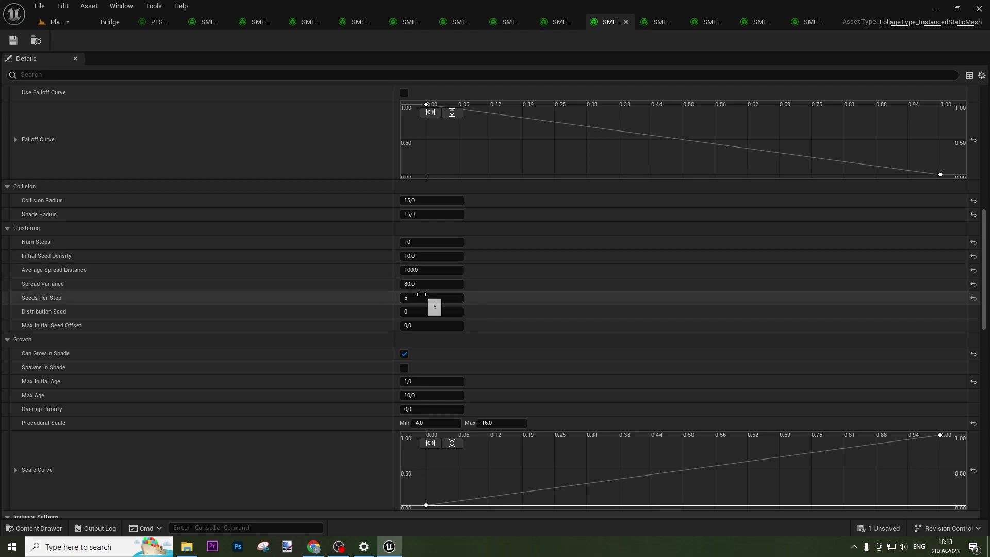
pyautogui.scroll(-5, 285, 392)
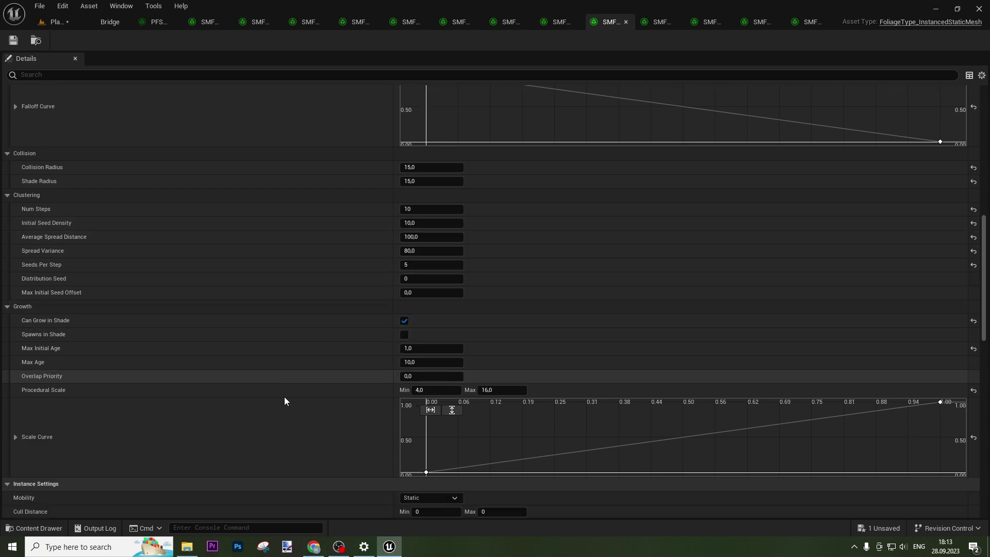
pyautogui.scroll(14, 280, 383)
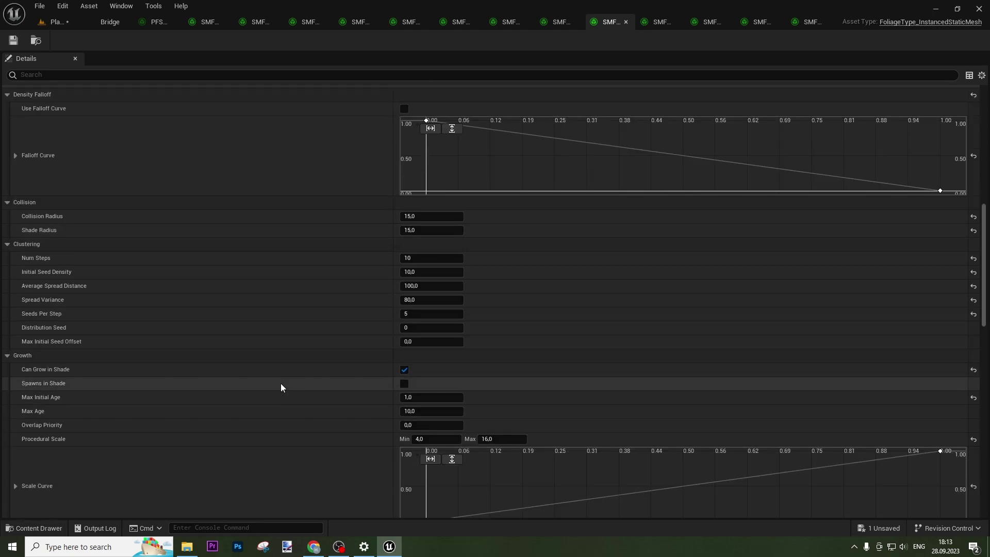
pyautogui.scroll(4, 281, 384)
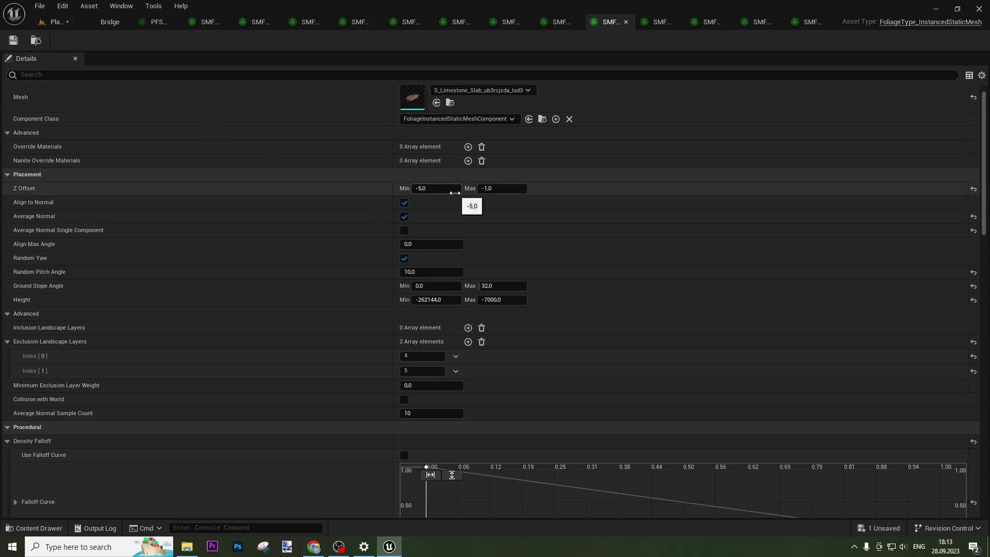
# Step: Compare the slab foliage type's ground slope angle with the first limestone rock foliage type's scale and placement settings
pyautogui.click(54, 21)
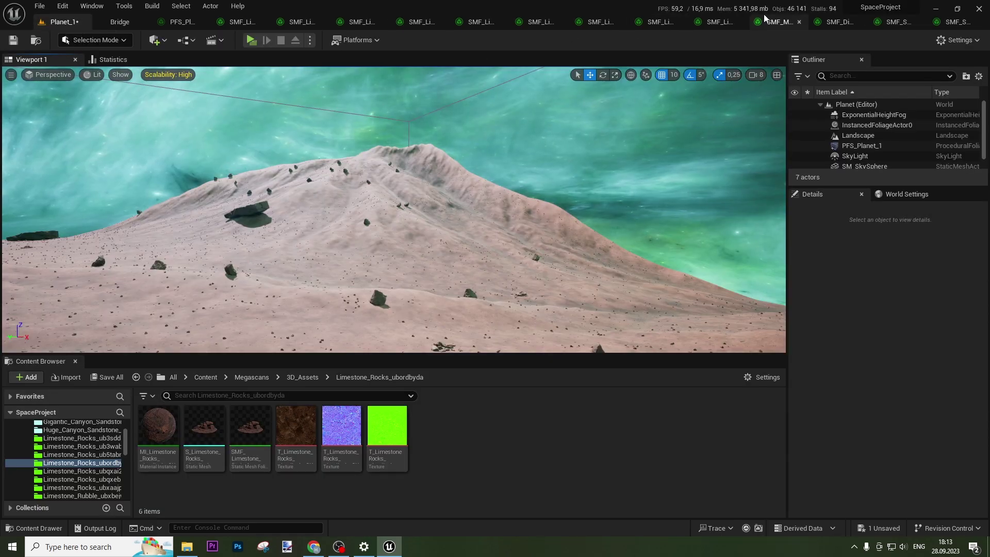
pyautogui.click(705, 21)
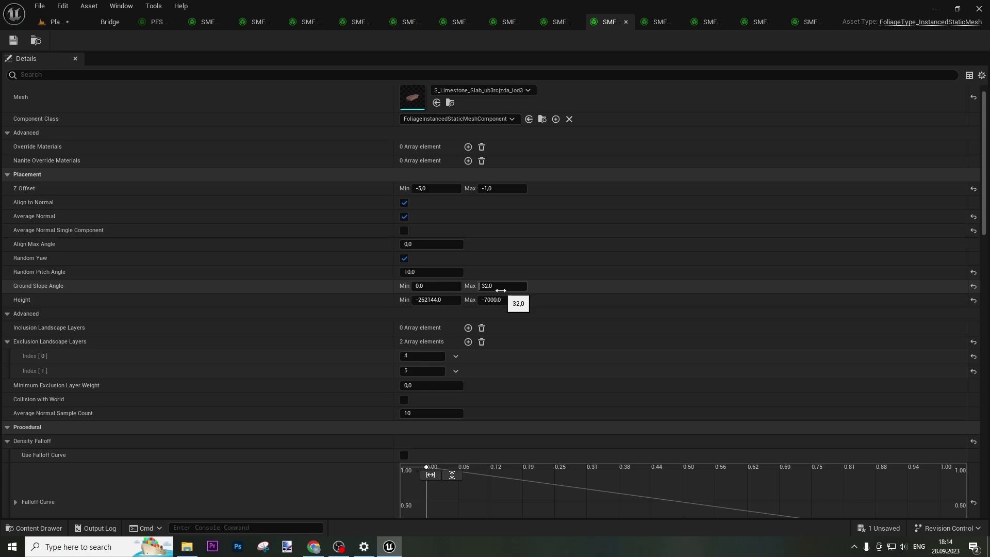
pyautogui.click(206, 21)
pyautogui.scroll(3, 454, 276)
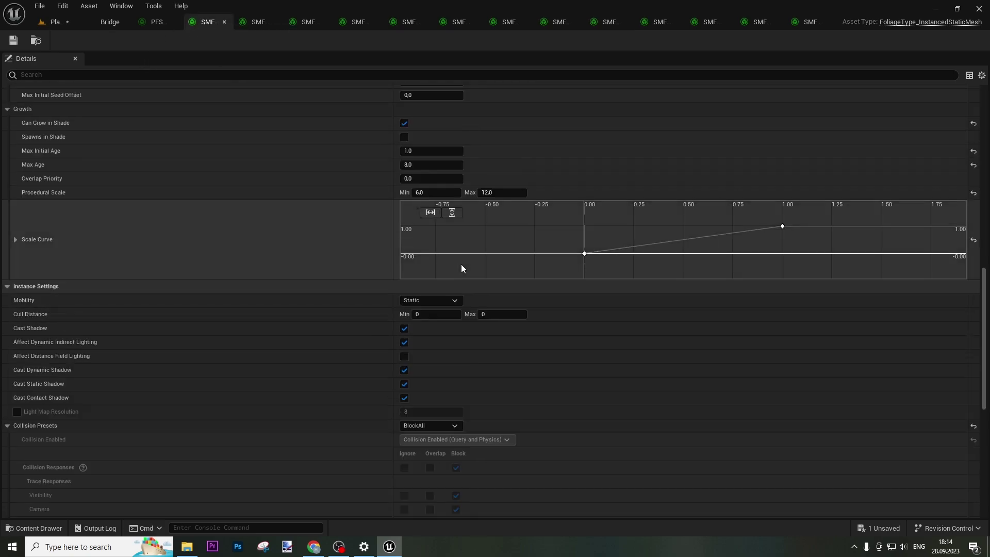
pyautogui.scroll(3, 461, 265)
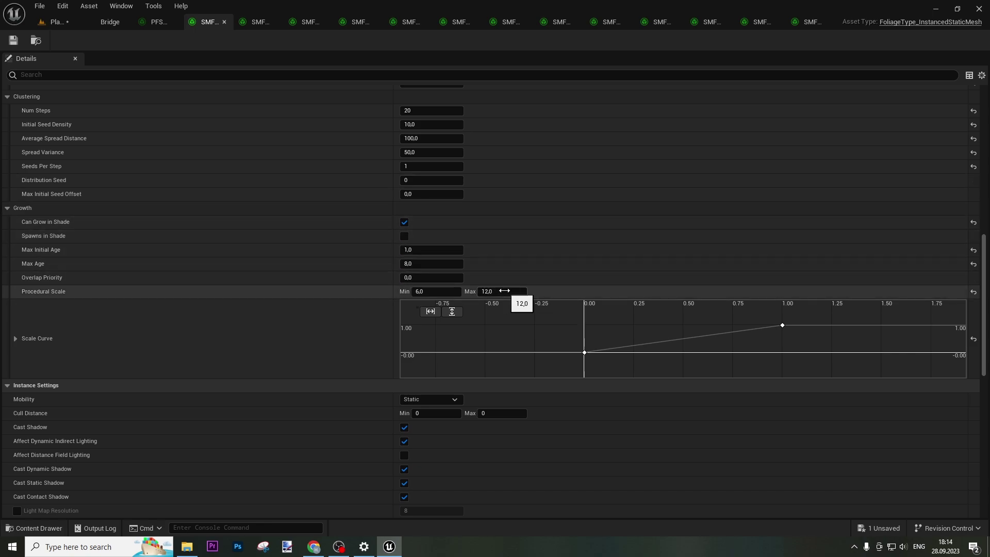
pyautogui.scroll(12, 494, 252)
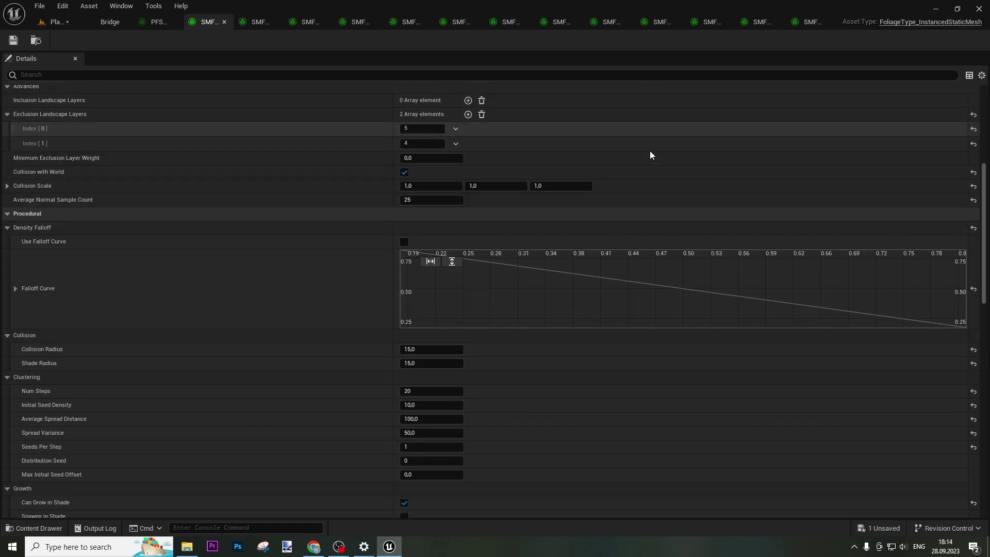
pyautogui.scroll(1, 567, 180)
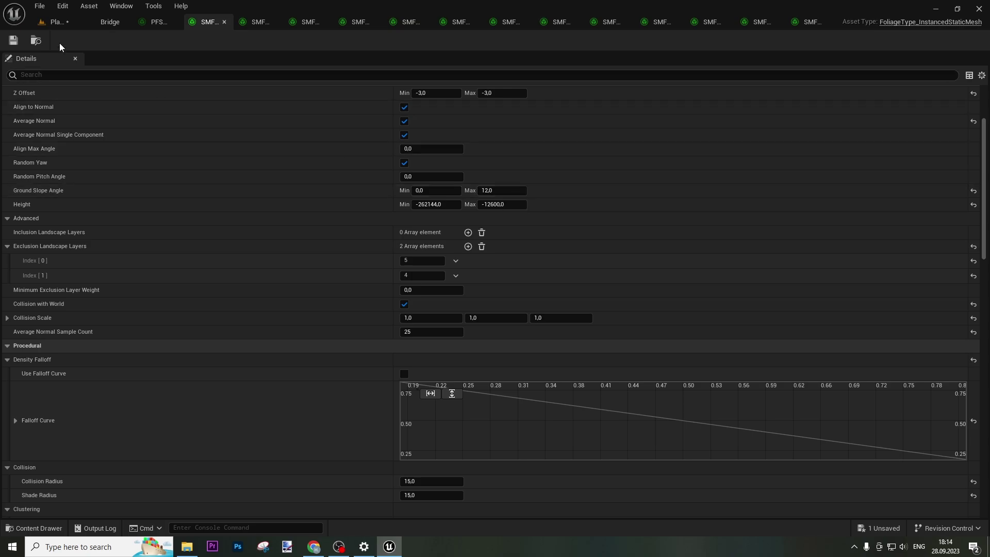
# Step: Open the limestone rock mesh used by the first foliage type and inspect its shape and base from several angles
pyautogui.click(54, 22)
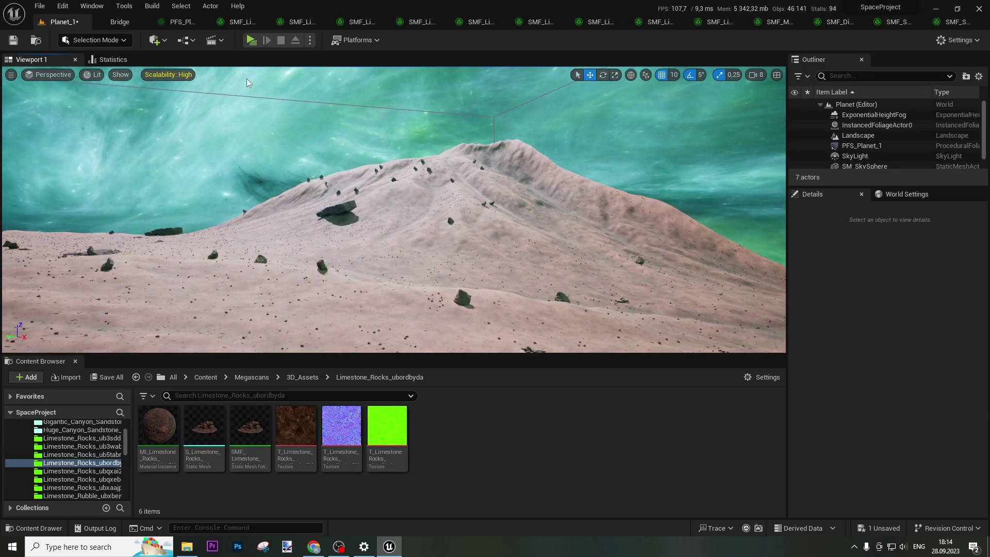
pyautogui.click(242, 22)
pyautogui.scroll(1, 541, 196)
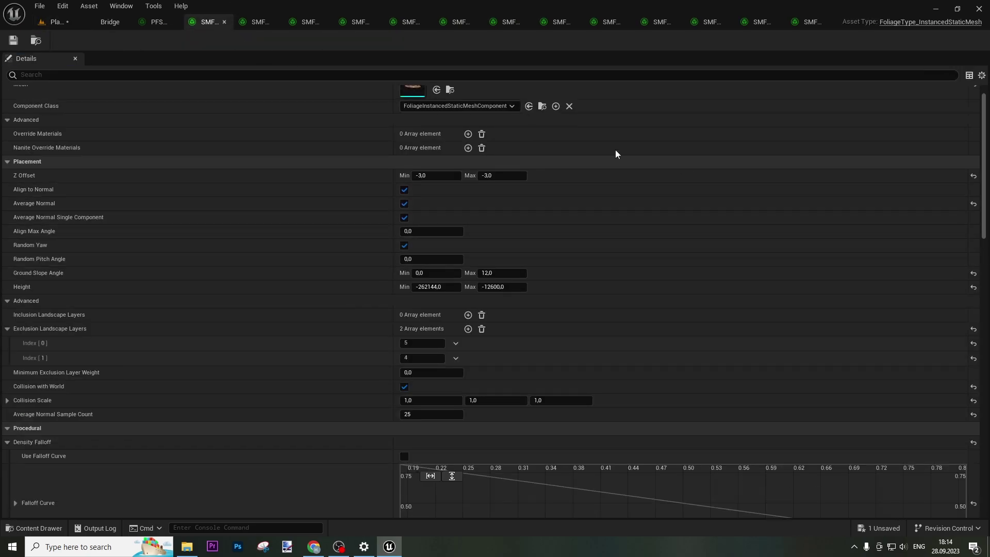
pyautogui.doubleClick(419, 94)
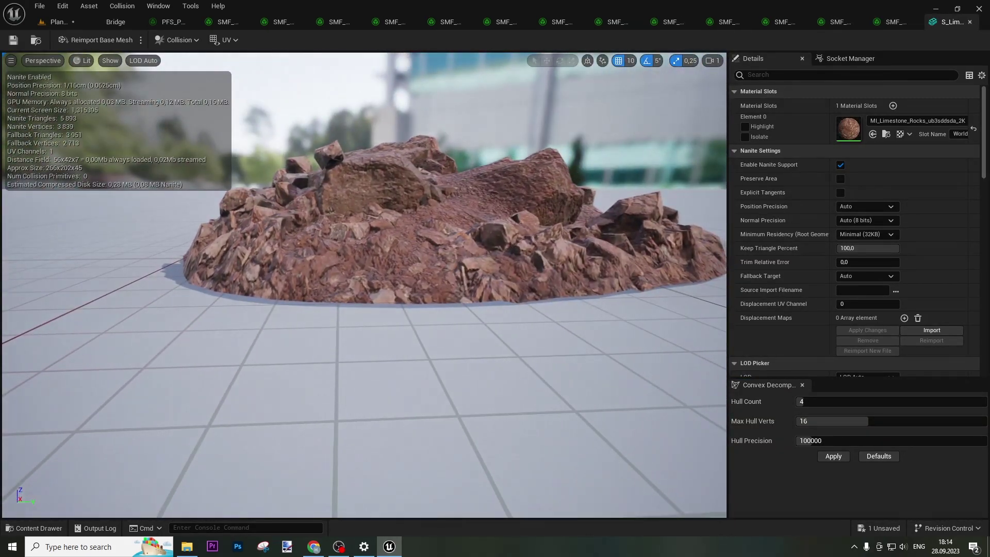
pyautogui.moveTo(307, 309); pyautogui.dragTo(356, 304)
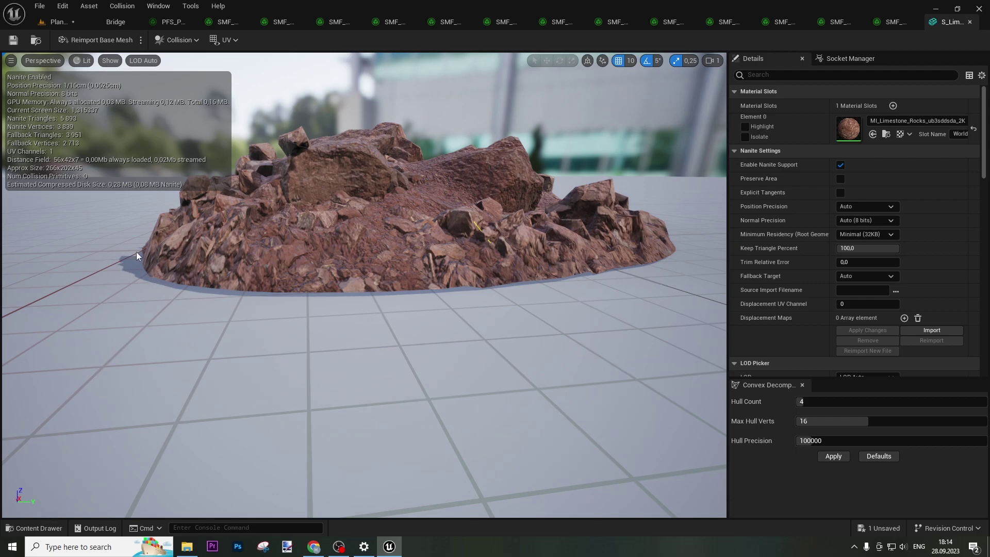
pyautogui.moveTo(152, 268); pyautogui.dragTo(408, 315)
pyautogui.moveTo(433, 391); pyautogui.dragTo(428, 353)
pyautogui.moveTo(427, 353); pyautogui.dragTo(372, 244, button='right')
# Step: In the planet level, select the limestone rock cluster as a foliage instance and rotate it so its base tilts off the ground
pyautogui.click(65, 24)
pyautogui.moveTo(309, 207); pyautogui.dragTo(201, 221, button='right')
pyautogui.moveTo(392, 206); pyautogui.dragTo(348, 222, button='right')
pyautogui.scroll(3, 348, 222)
pyautogui.scroll(-3, 326, 248)
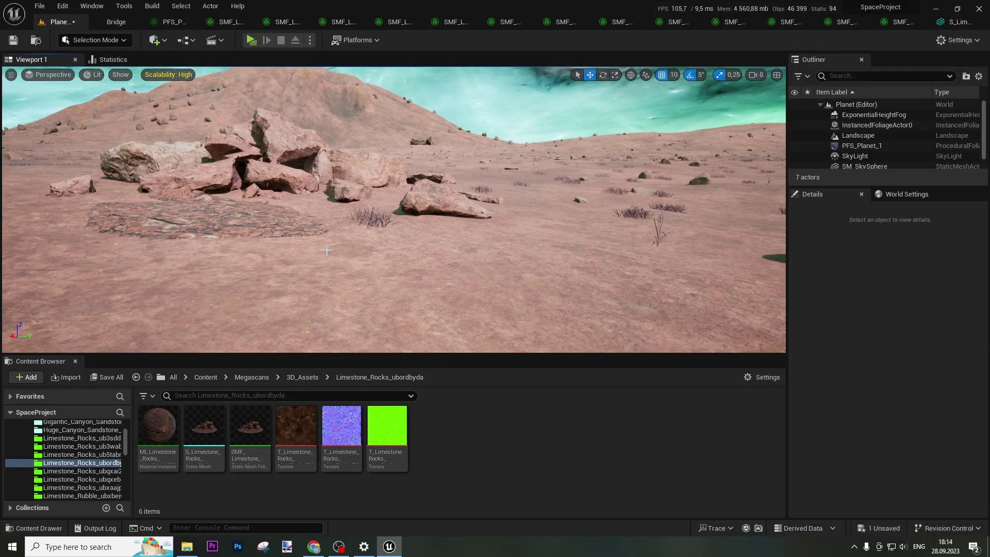
pyautogui.click(101, 43)
pyautogui.click(94, 79)
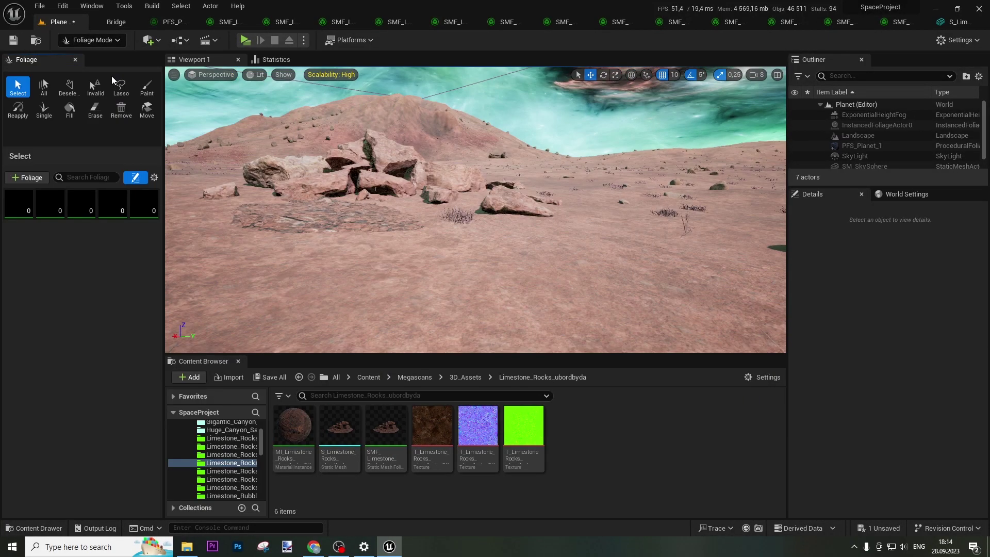
pyautogui.click(386, 189)
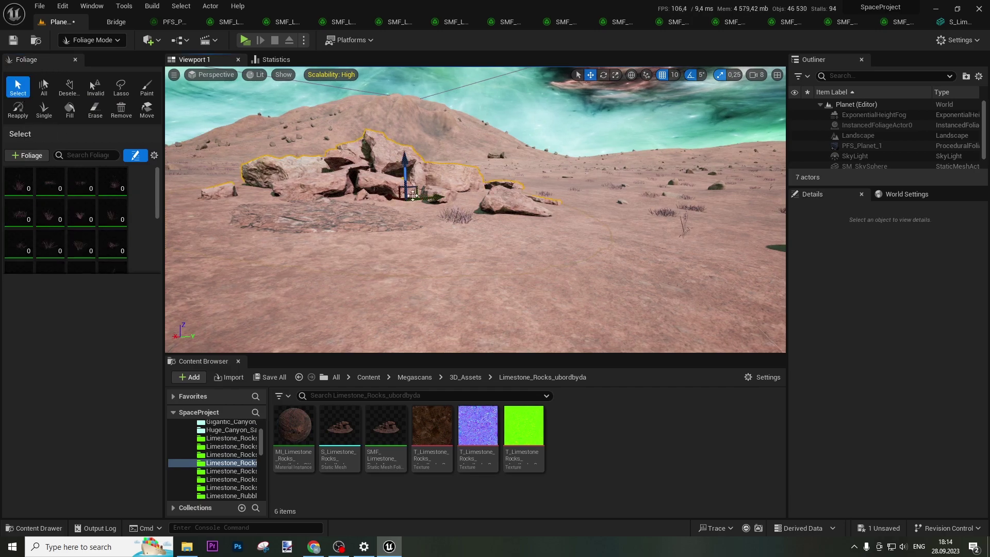
pyautogui.moveTo(404, 138); pyautogui.dragTo(128, 168)
pyautogui.click(69, 41)
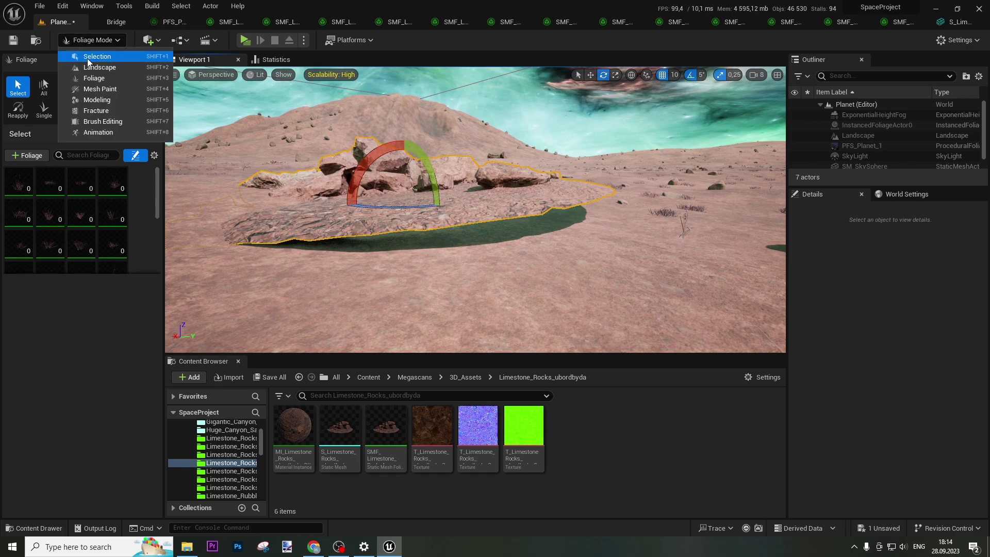
pyautogui.click(100, 57)
# Step: Inspect the tilted rock cluster from the side, select it as foliage and rotate its raised edge down into the ground
pyautogui.moveTo(389, 182); pyautogui.dragTo(448, 188, button='right')
pyautogui.press('s')
pyautogui.press('w')
pyautogui.moveTo(308, 250); pyautogui.dragTo(231, 251, button='right')
pyautogui.press('s')
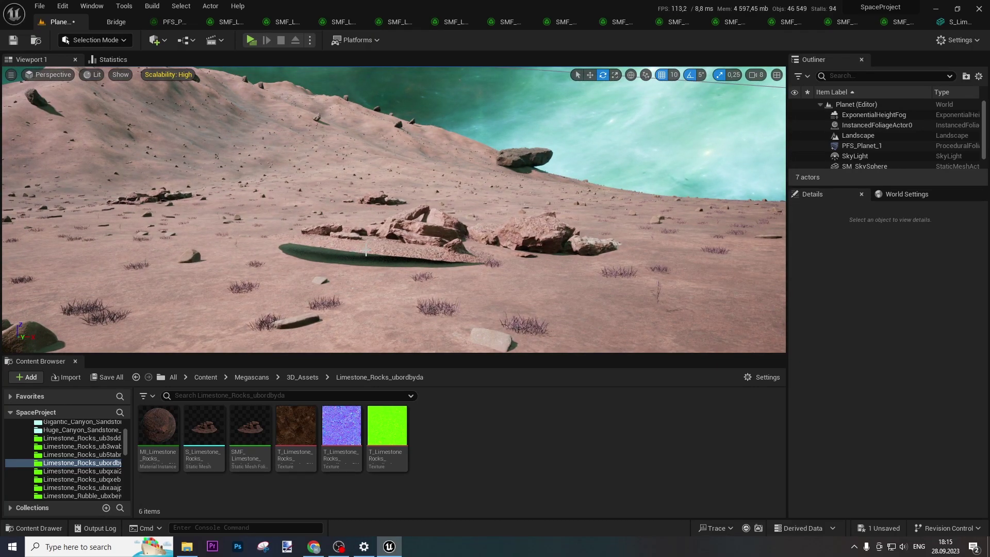
pyautogui.click(95, 39)
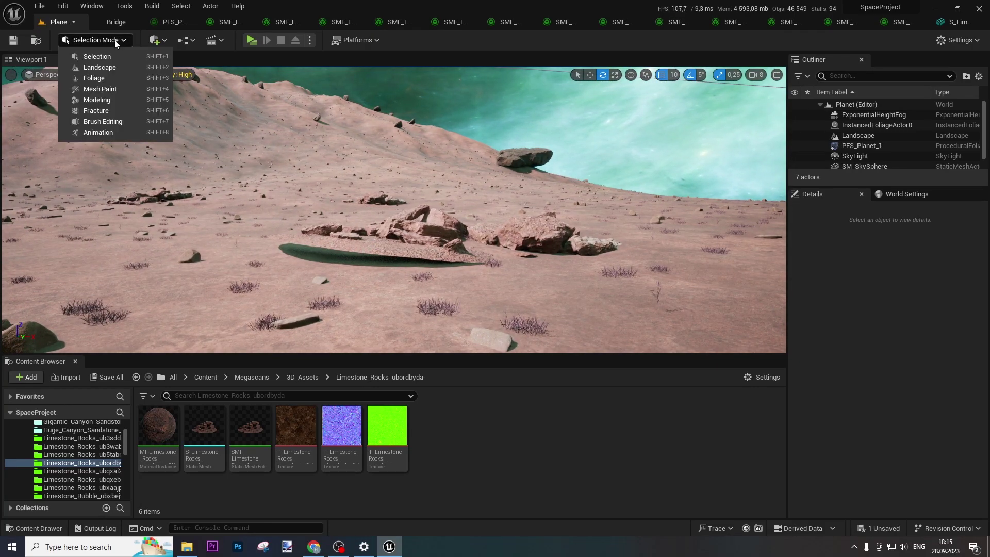
pyautogui.click(99, 78)
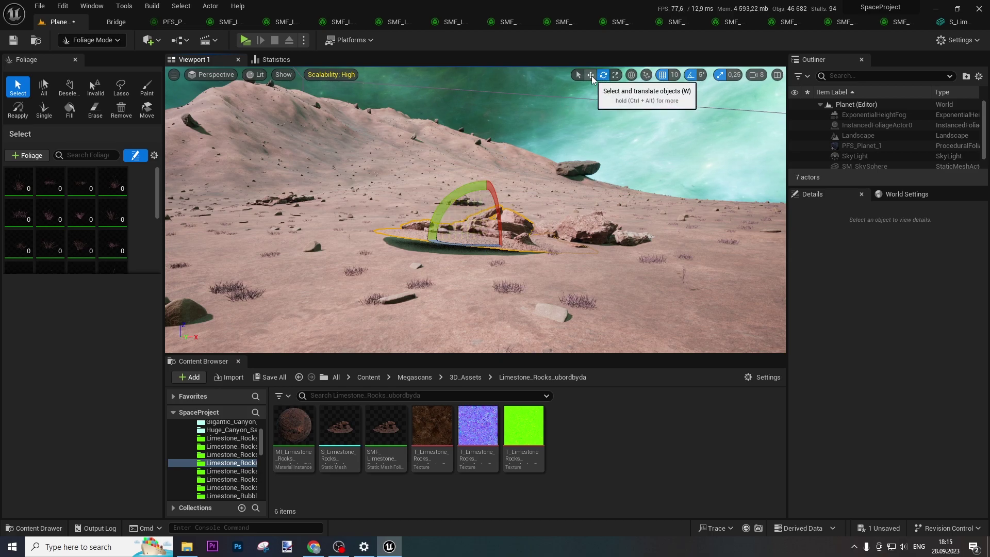
pyautogui.moveTo(462, 195); pyautogui.dragTo(499, 262)
pyautogui.click(79, 40)
pyautogui.click(91, 57)
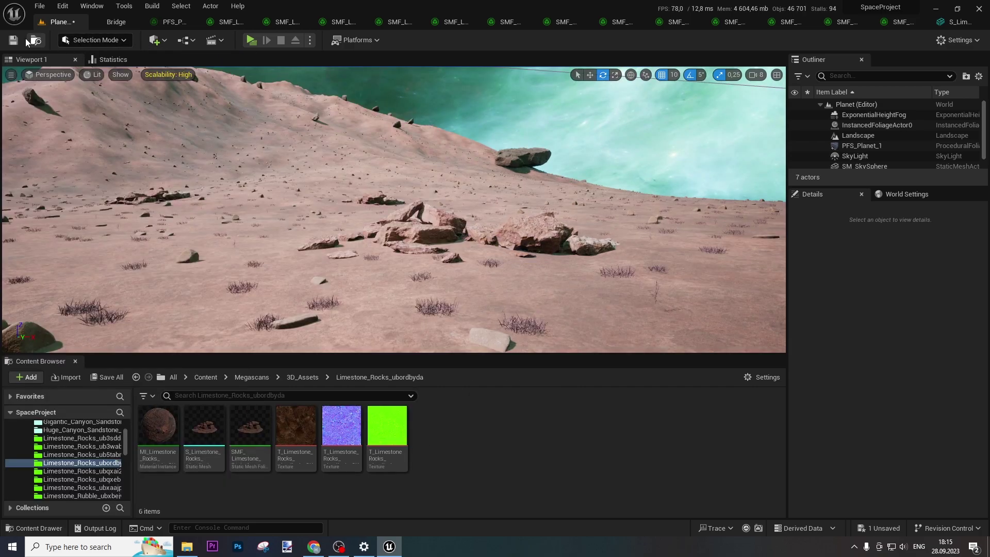
# Step: Add a cube shape to the level and lower it to just below the landscape surface
pyautogui.scroll(3, 392, 206)
pyautogui.press('w')
pyautogui.moveTo(391, 206); pyautogui.dragTo(408, 219, button='right')
pyautogui.press('w')
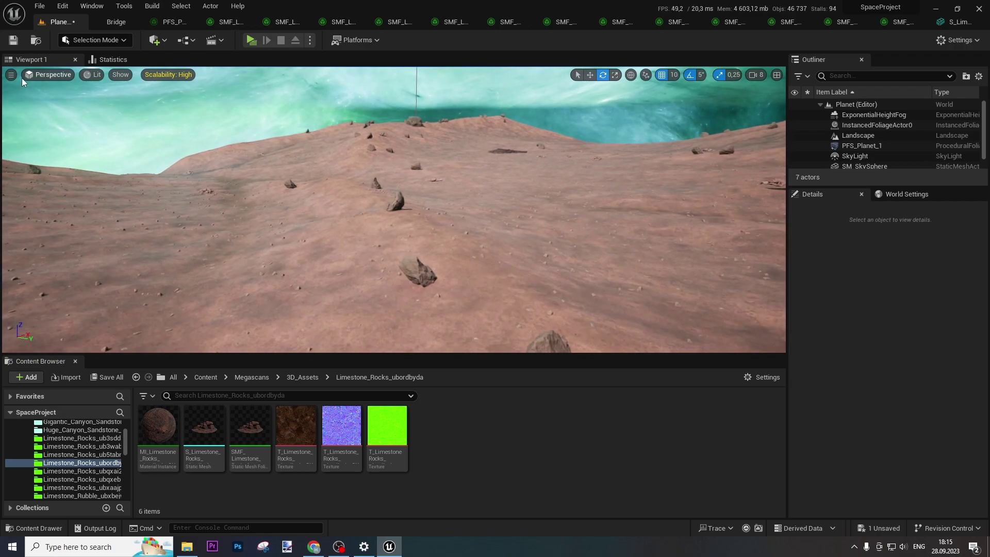
pyautogui.click(151, 41)
pyautogui.moveTo(194, 158)
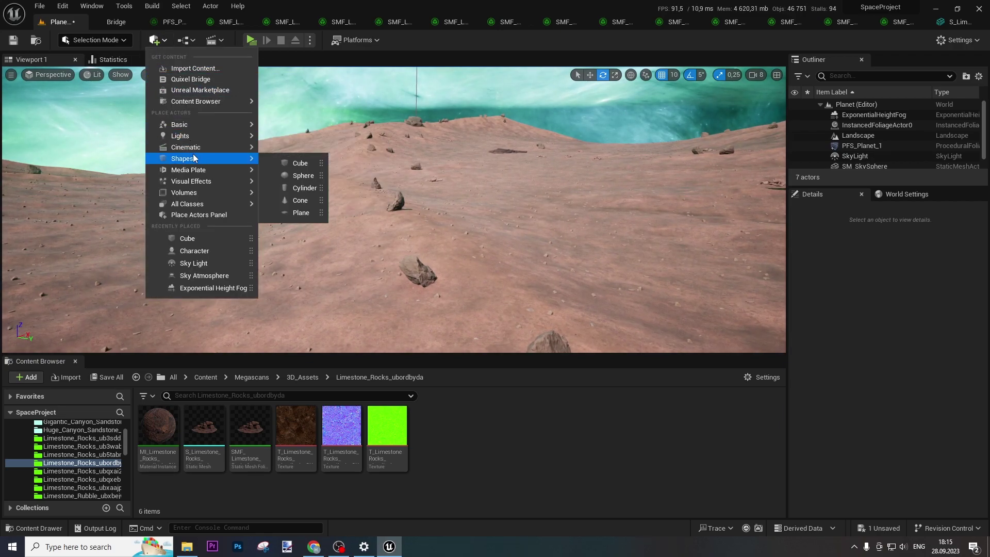
pyautogui.click(283, 163)
pyautogui.press('w')
pyautogui.moveTo(395, 178); pyautogui.dragTo(397, 302)
pyautogui.moveTo(436, 275)
pyautogui.mouseDown(button='right')
pyautogui.moveTo(436, 299)
pyautogui.moveTo(439, 267)
pyautogui.mouseUp(button='right')
pyautogui.scroll(2, 862, 388)
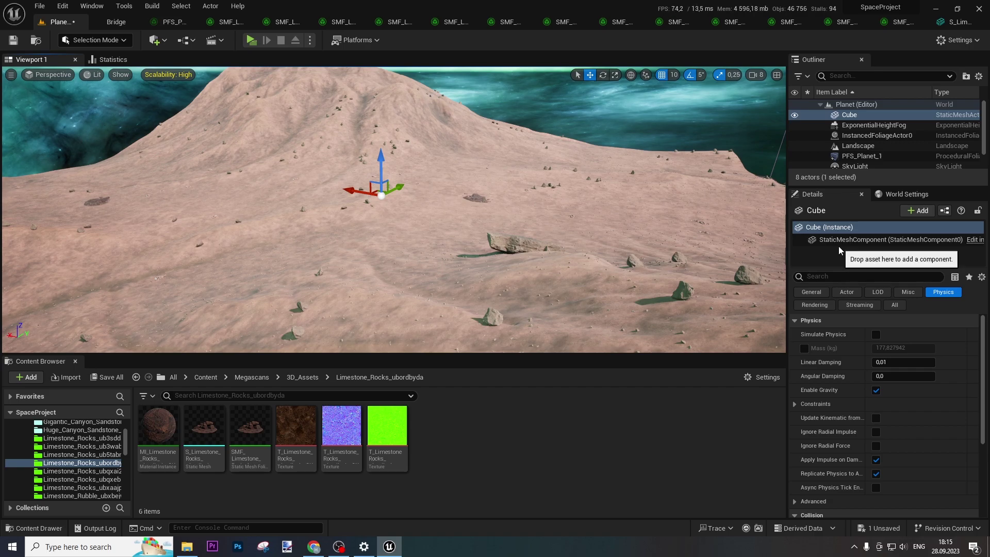
# Step: Scale the cube's mesh component to 1000 in X and Y to form a flat reference plane across the landscape
pyautogui.click(838, 243)
pyautogui.click(888, 361)
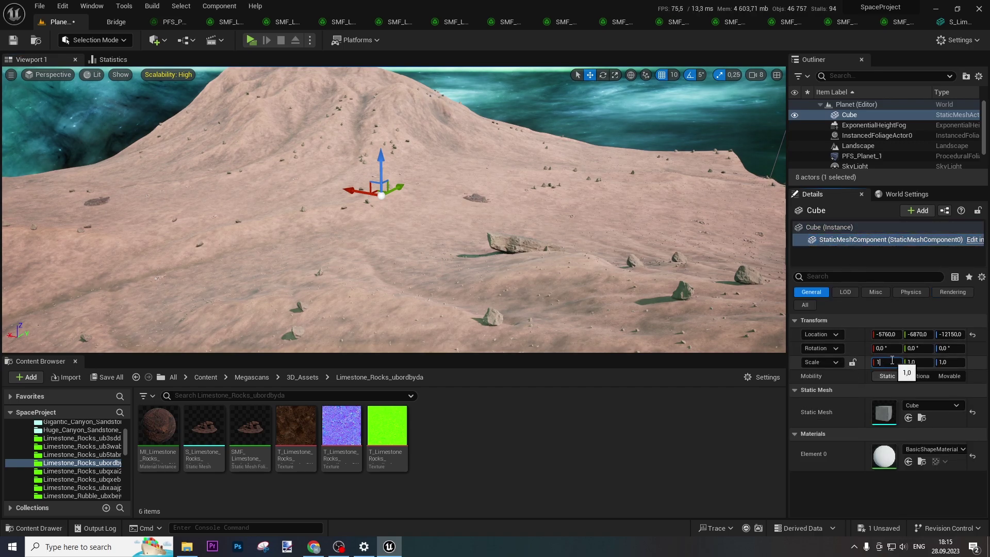
pyautogui.write('1000')
pyautogui.press('Tab')
pyautogui.press('Return')
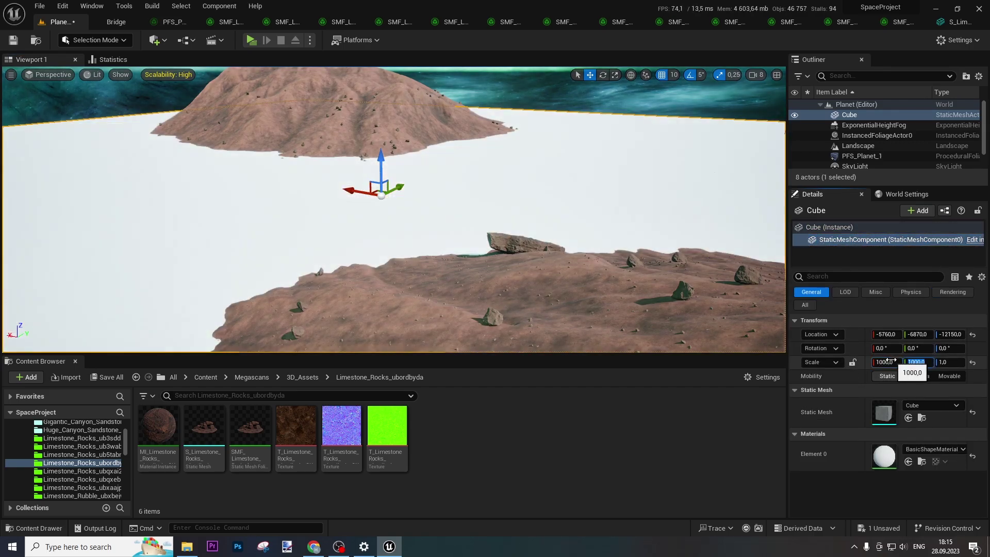
pyautogui.moveTo(515, 248); pyautogui.dragTo(484, 230, button='right')
pyautogui.press('s')
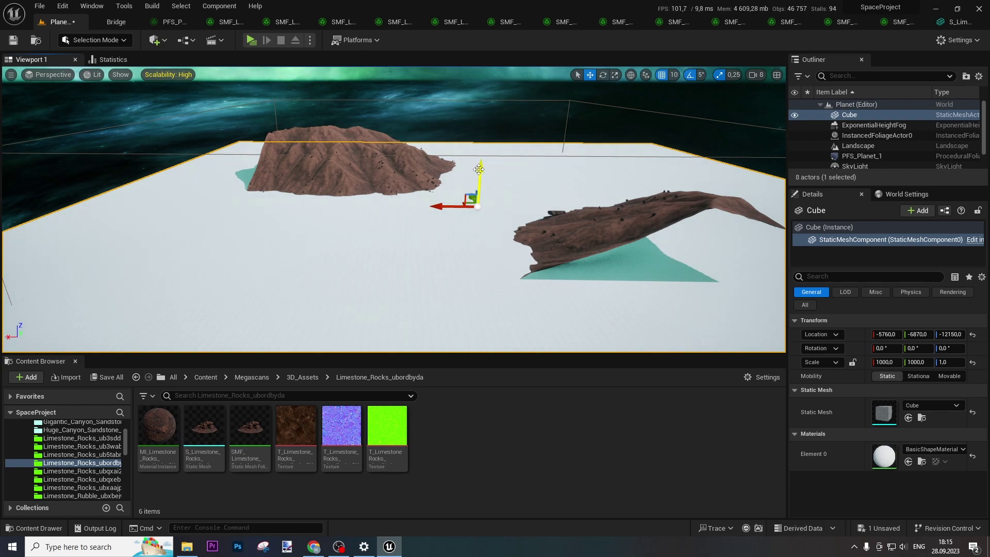
# Step: Move the cube plane vertically through the landscape to compare height levels, ending at about Z -12900
pyautogui.moveTo(478, 169); pyautogui.dragTo(479, 168)
pyautogui.moveTo(478, 172); pyautogui.dragTo(477, 182)
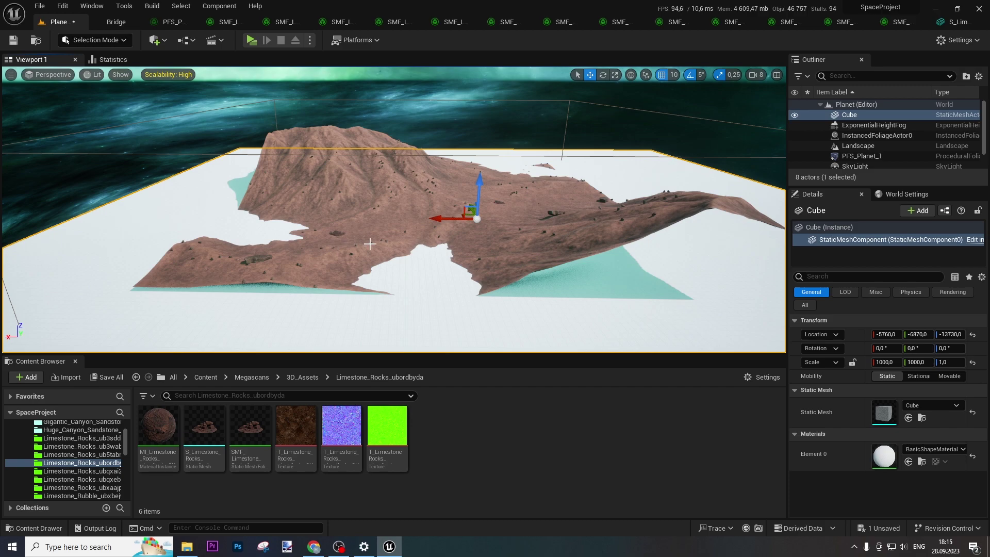
pyautogui.moveTo(478, 181); pyautogui.dragTo(478, 172)
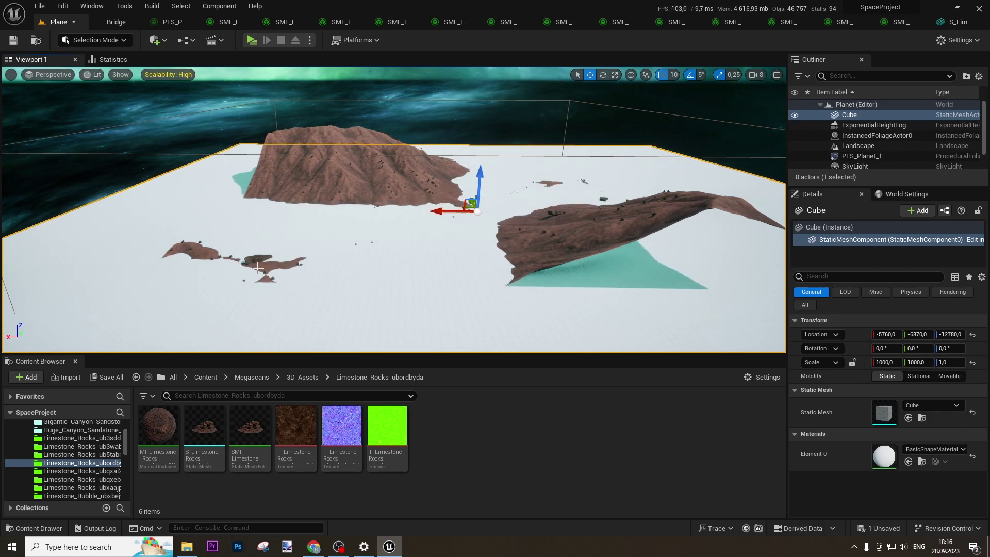
pyautogui.moveTo(483, 176); pyautogui.dragTo(484, 179)
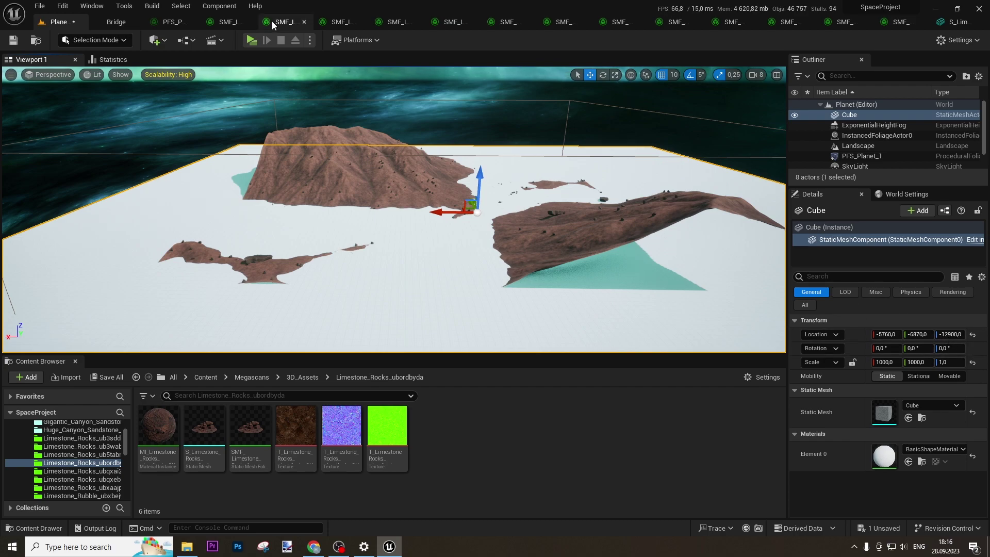
# Step: Check the second limestone foliage type's maximum placement height and raise the cube plane to about Z -12580 to visualize that limit
pyautogui.click(286, 23)
pyautogui.scroll(5, 592, 341)
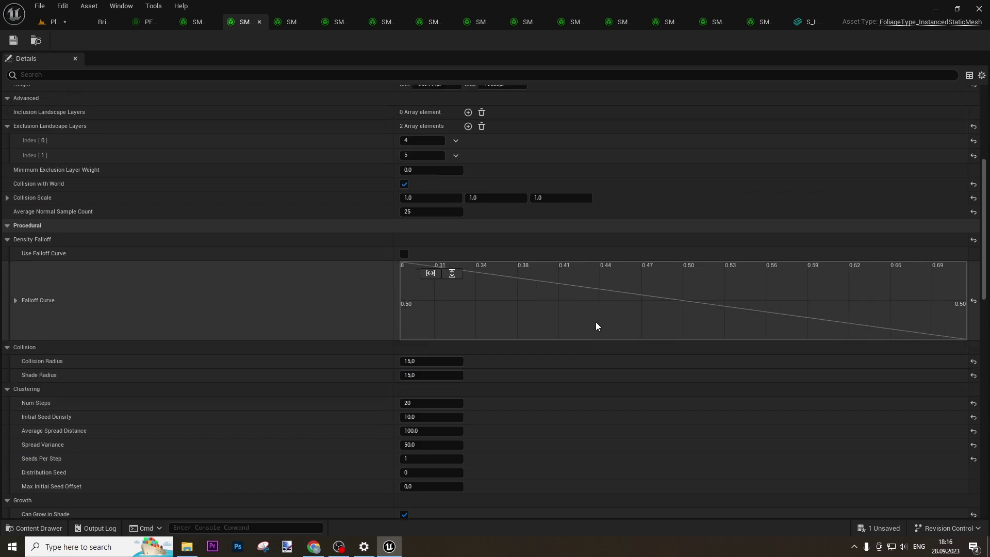
pyautogui.scroll(3, 643, 215)
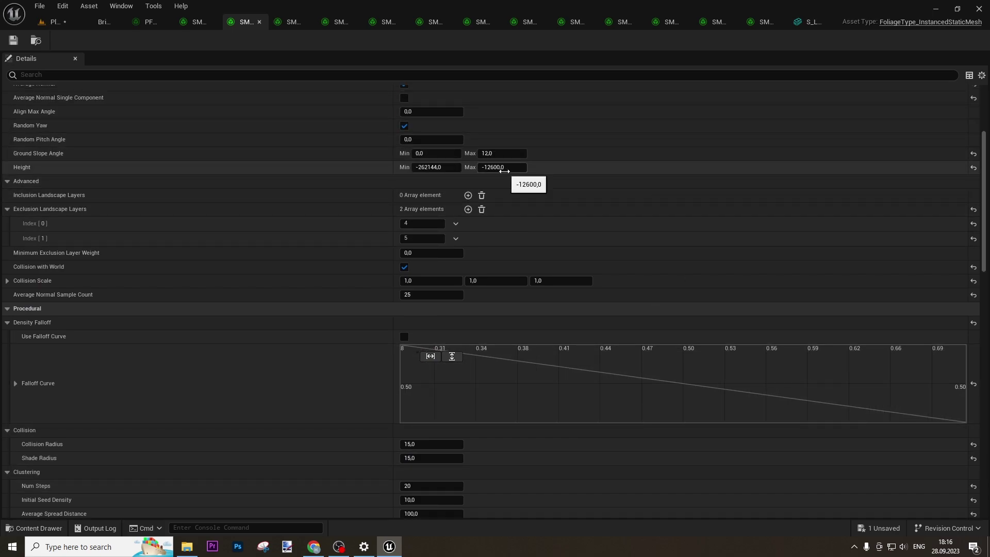
pyautogui.click(54, 22)
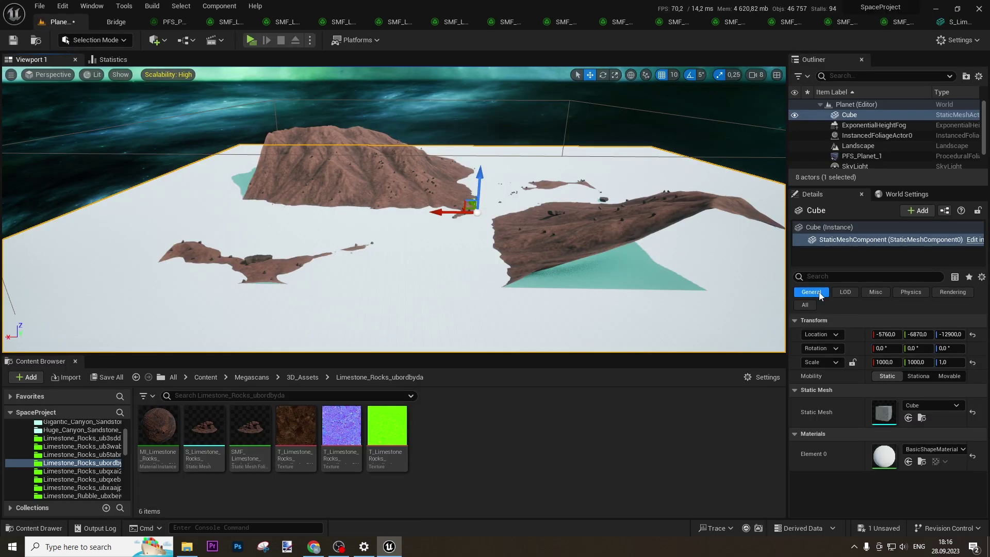
pyautogui.moveTo(481, 173); pyautogui.dragTo(483, 169)
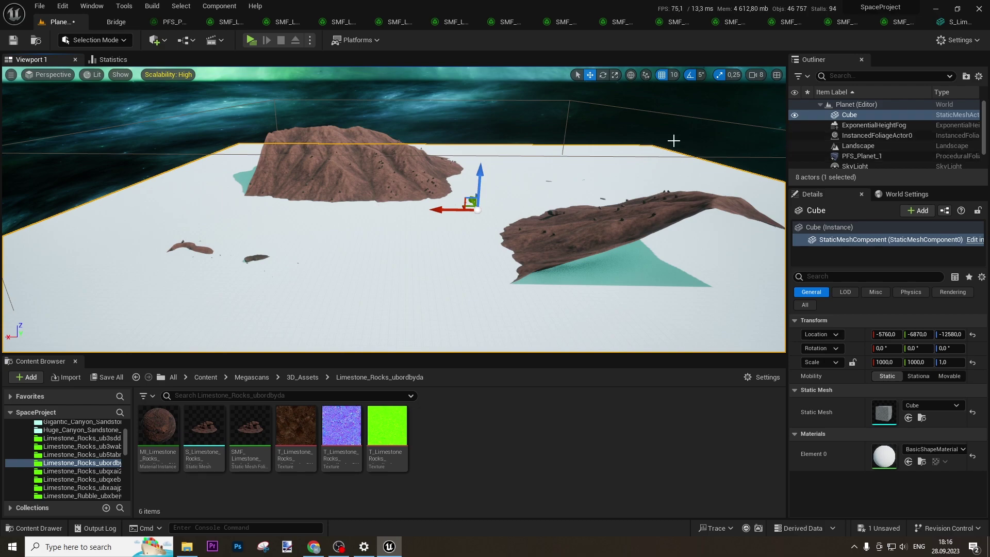
# Step: Delete the cube reference plane from the level
pyautogui.click(893, 118)
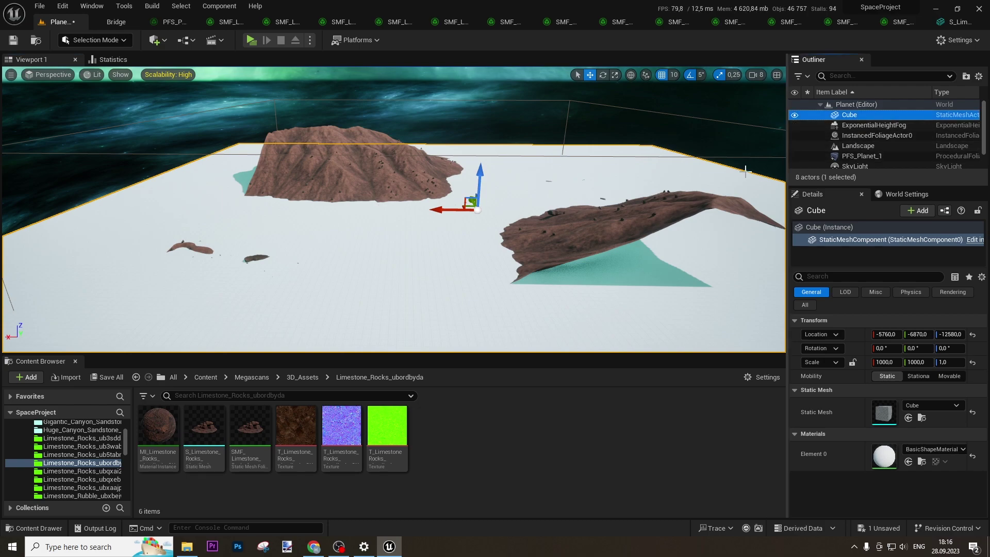
pyautogui.click(868, 125)
pyautogui.click(875, 114)
pyautogui.press('Delete')
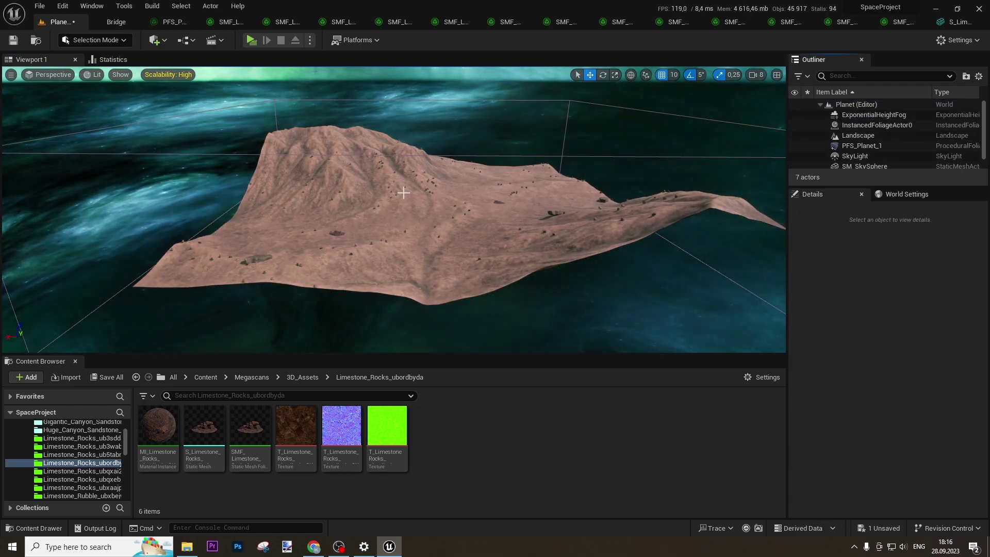
pyautogui.moveTo(435, 239); pyautogui.dragTo(484, 228, button='right')
pyautogui.press('w')
# Step: Compare the first limestone foliage type's height and clustering settings with the clustering and growth settings of one of the last foliage types
pyautogui.click(234, 25)
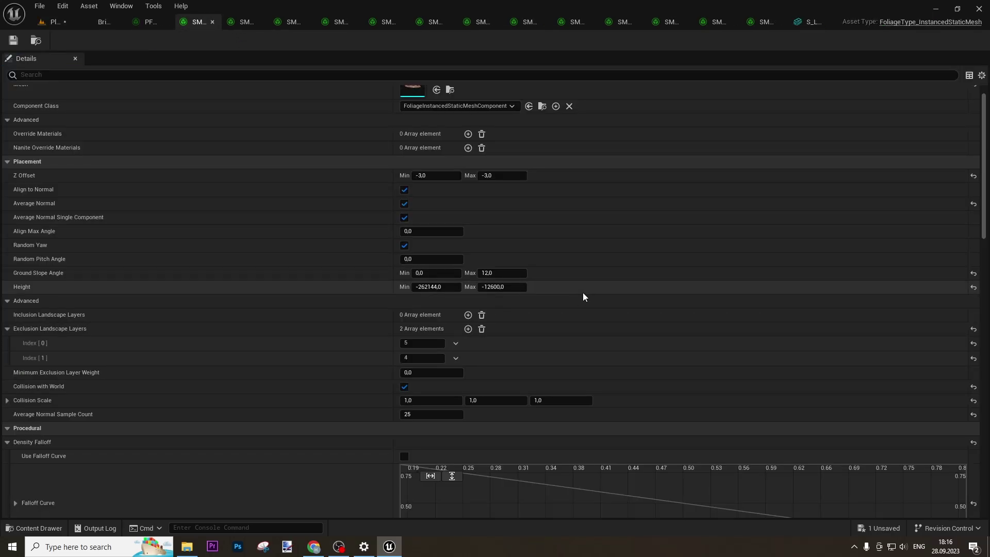
pyautogui.scroll(-6, 515, 323)
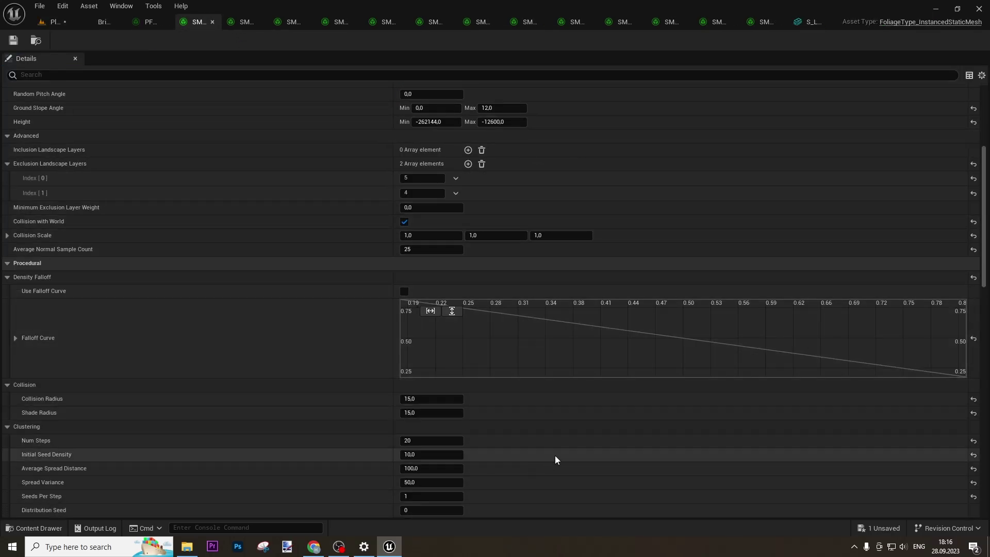
pyautogui.click(716, 22)
pyautogui.scroll(-1, 282, 303)
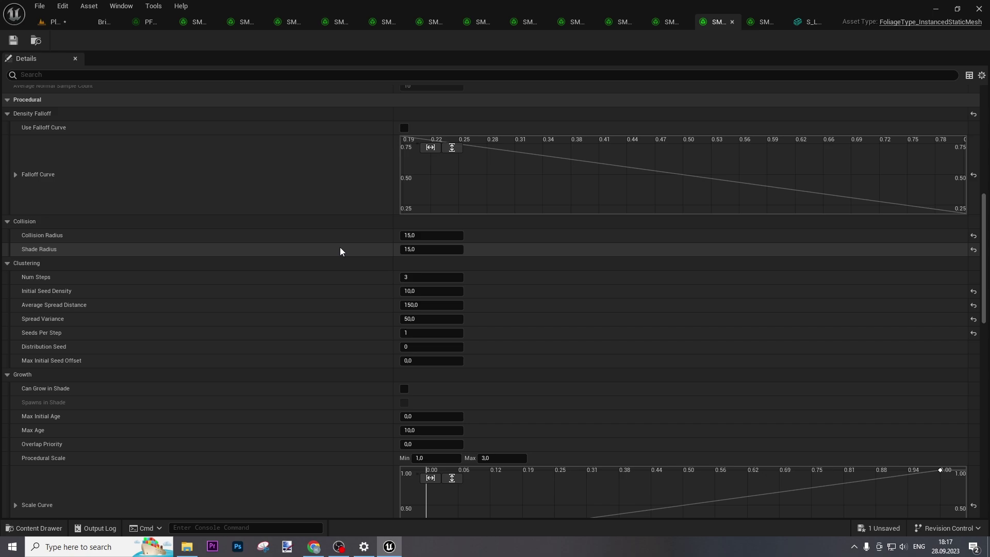
# Step: Return to the planet level and examine how the rocks and grass are scattered across the terrain
pyautogui.click(52, 22)
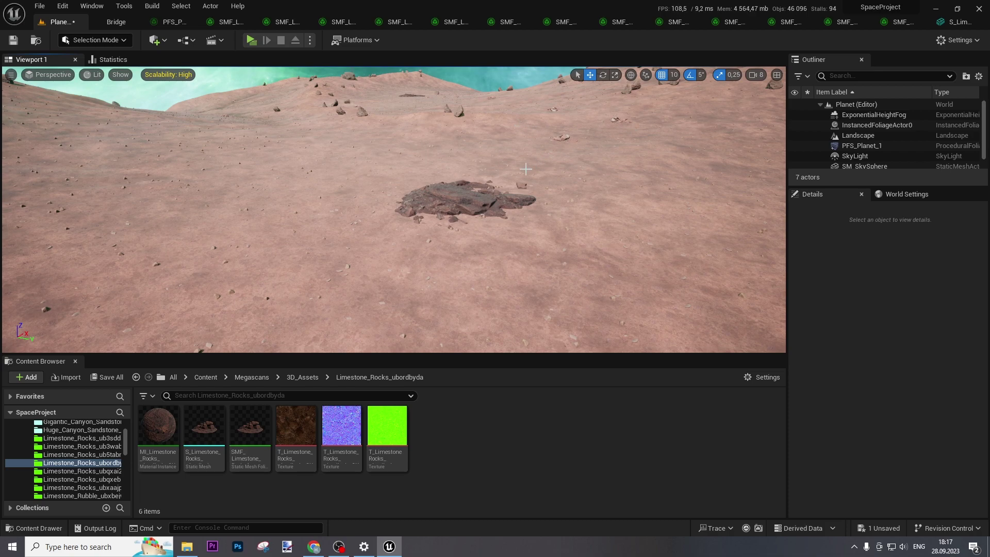
pyautogui.moveTo(611, 216); pyautogui.dragTo(714, 235, button='right')
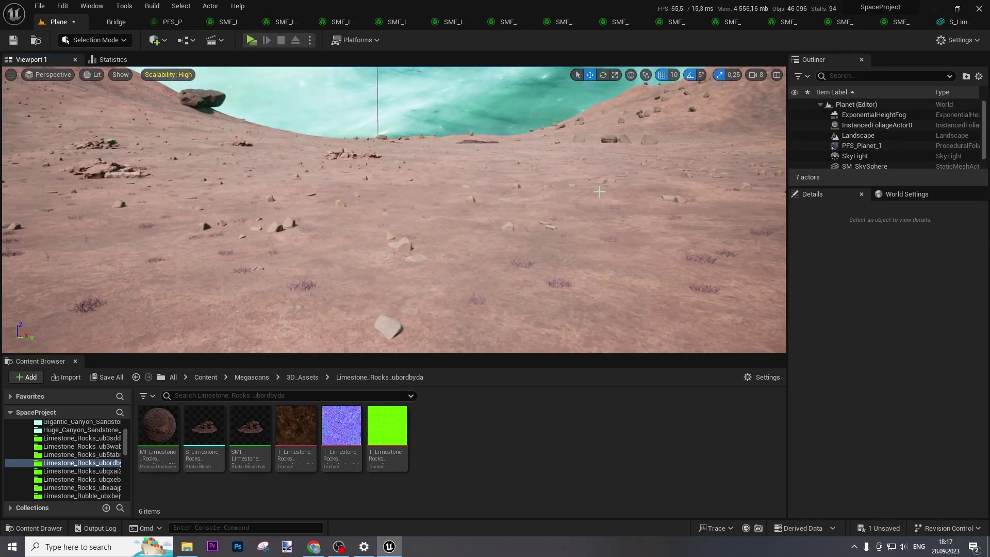
pyautogui.moveTo(340, 284); pyautogui.dragTo(410, 247, button='right')
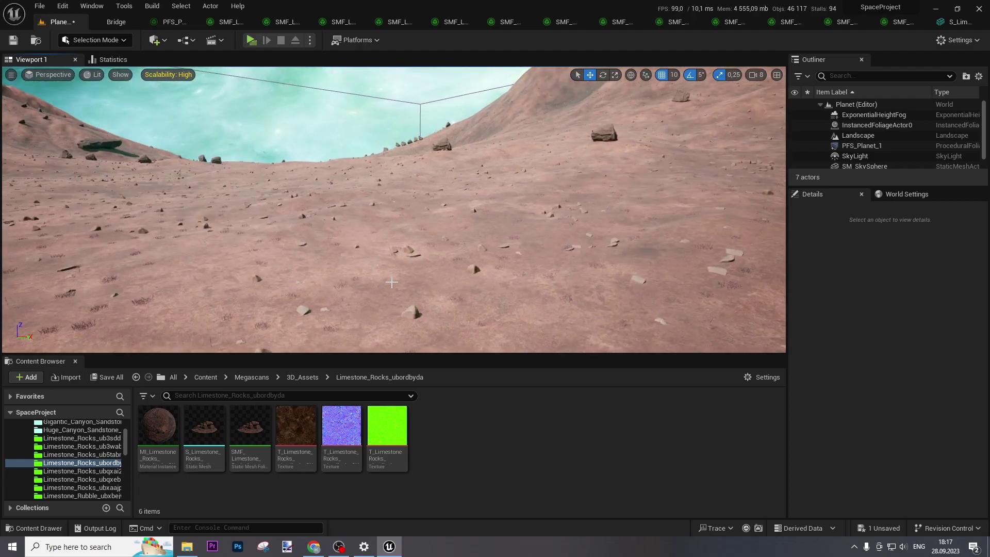
# Step: Browse the Megascans 3D_Plants content and open the Wild_Grass folder to view its meshes
pyautogui.click(251, 377)
pyautogui.click(220, 431)
pyautogui.doubleClick(219, 431)
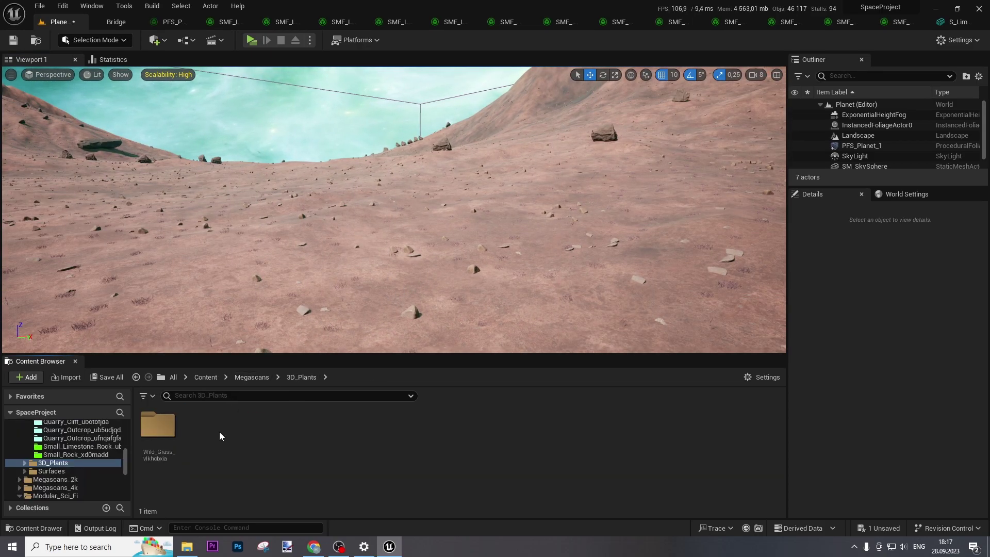
pyautogui.doubleClick(158, 423)
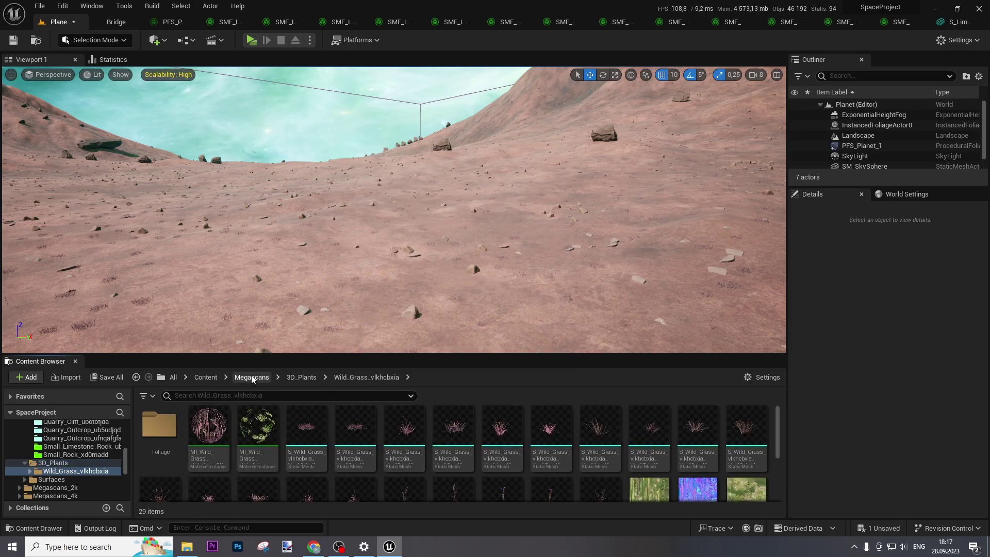
# Step: Browse to the Plants meshes of the Modular_Sci_Fi content
pyautogui.click(206, 376)
pyautogui.doubleClick(352, 425)
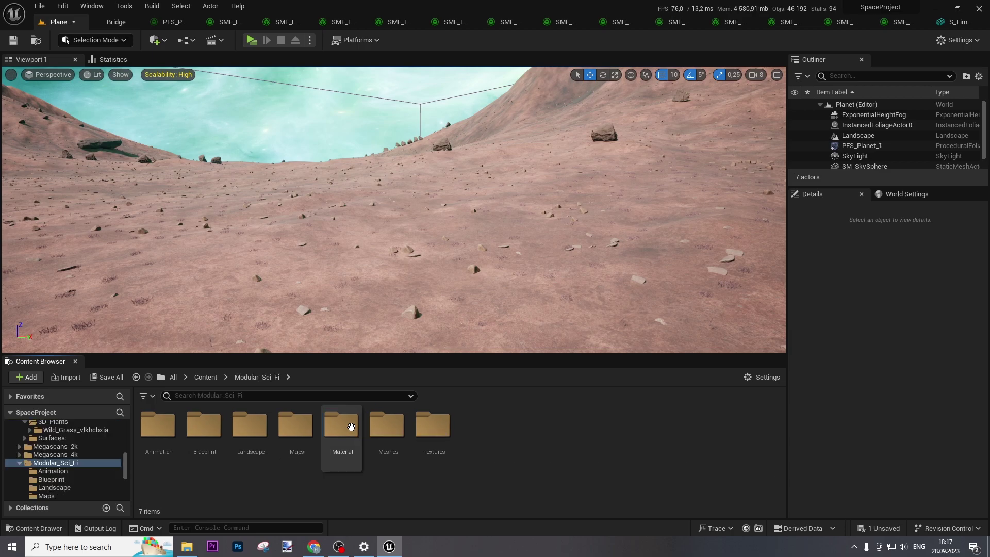
pyautogui.doubleClick(388, 427)
pyautogui.click(402, 438)
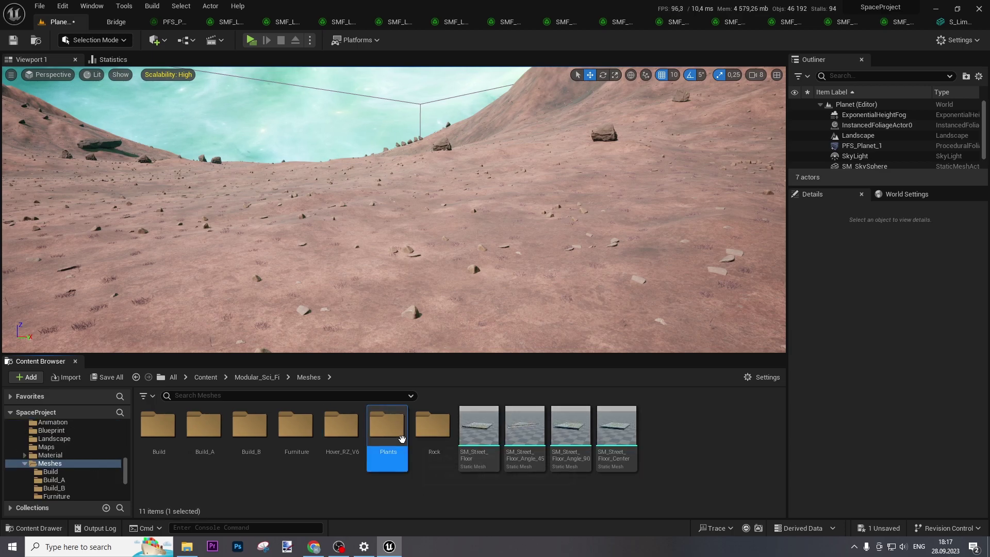
pyautogui.doubleClick(402, 438)
# Step: Open the SM_Tree_06 mesh and inspect its trunk and foliage up close
pyautogui.click(674, 428)
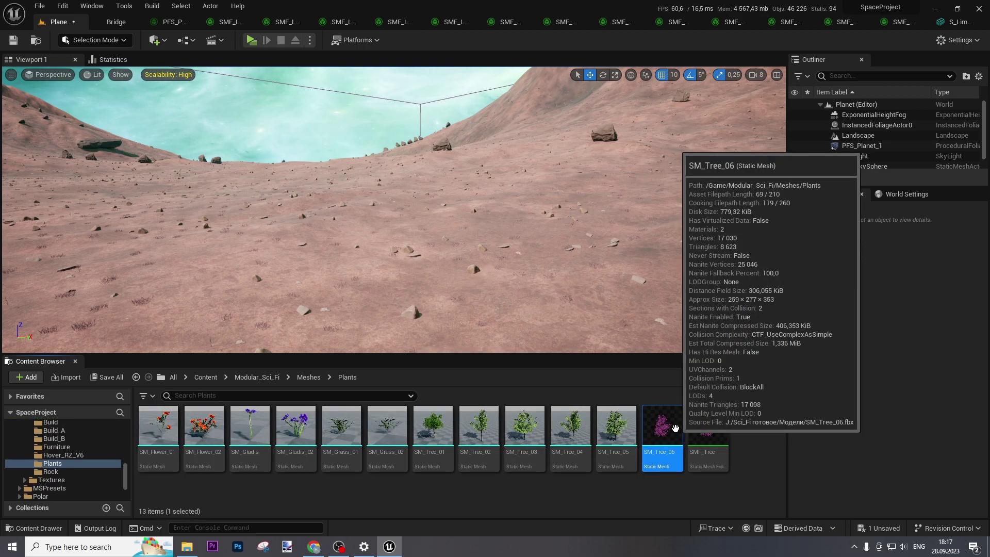
pyautogui.doubleClick(661, 425)
pyautogui.moveTo(542, 349); pyautogui.dragTo(505, 351)
pyautogui.moveTo(505, 351)
pyautogui.mouseDown(button='right')
pyautogui.moveTo(443, 345)
pyautogui.moveTo(526, 355)
pyautogui.moveTo(505, 350)
pyautogui.mouseUp(button='right')
pyautogui.moveTo(472, 278)
pyautogui.mouseDown(button='right')
pyautogui.moveTo(479, 289)
pyautogui.moveTo(521, 281)
pyautogui.moveTo(471, 278)
pyautogui.mouseUp(button='right')
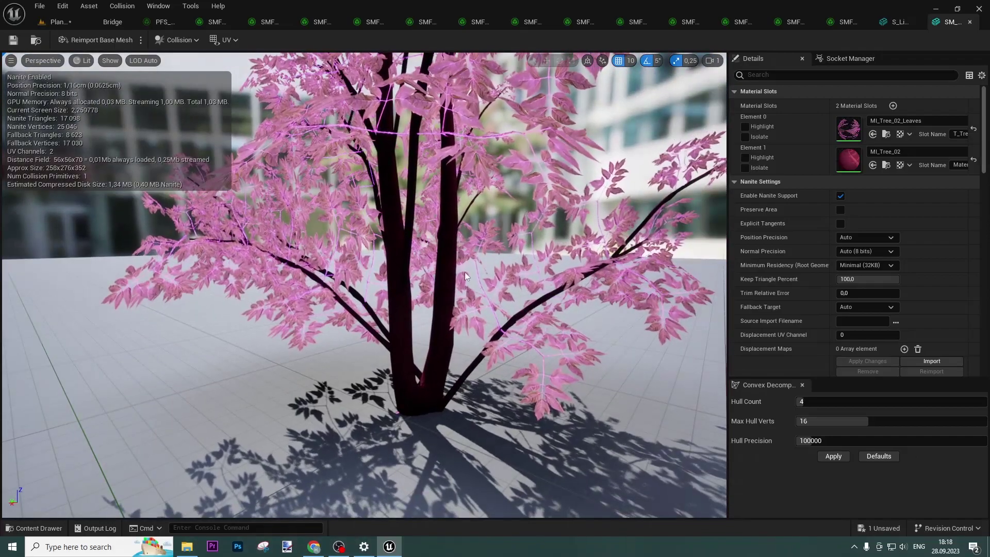
# Step: Open the tree's MI_Tree_02 trunk material and its parent M_Base_Material, and examine the colour, roughness and emissive nodes
pyautogui.doubleClick(840, 162)
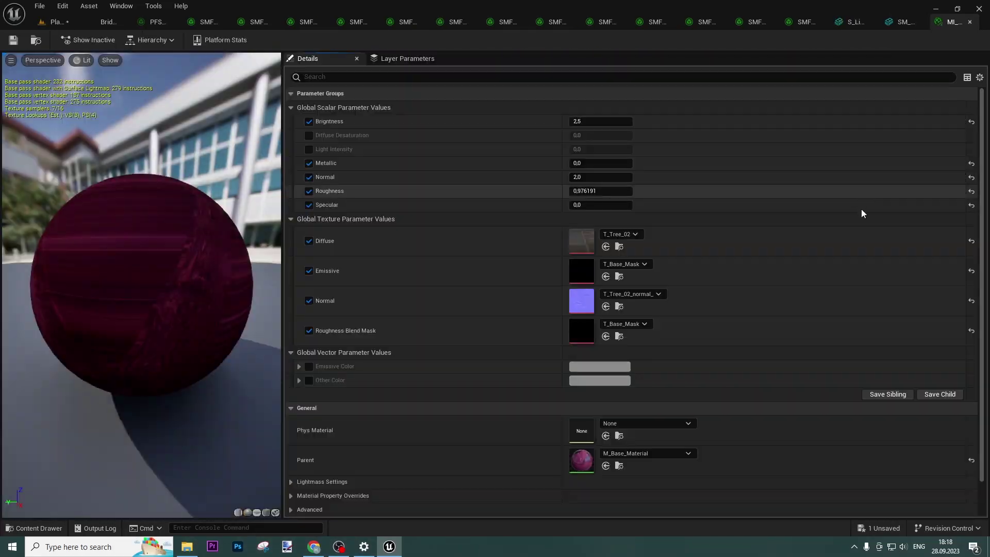
pyautogui.doubleClick(585, 462)
pyautogui.moveTo(488, 77); pyautogui.dragTo(493, 251, button='right')
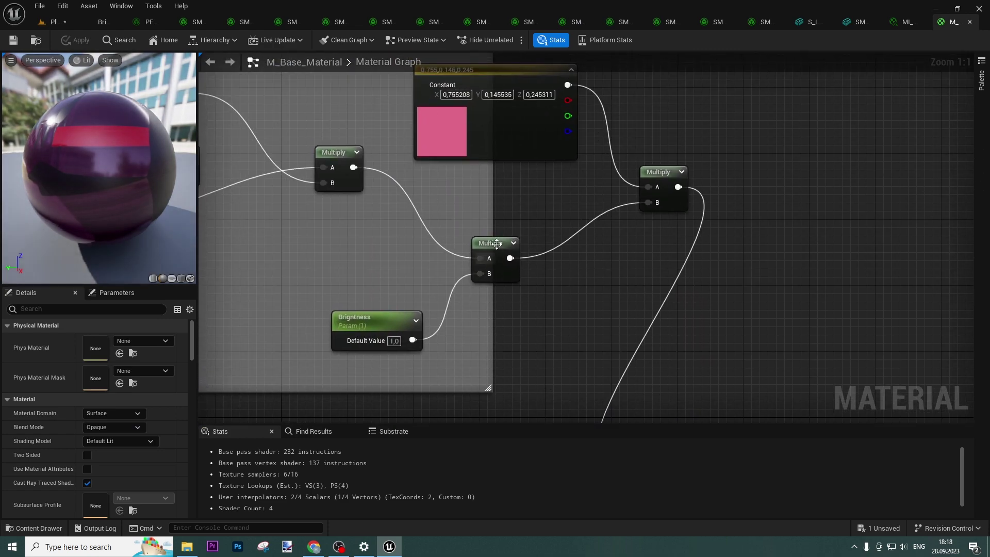
pyautogui.moveTo(537, 123); pyautogui.dragTo(545, 217, button='right')
pyautogui.moveTo(500, 221); pyautogui.dragTo(483, 188)
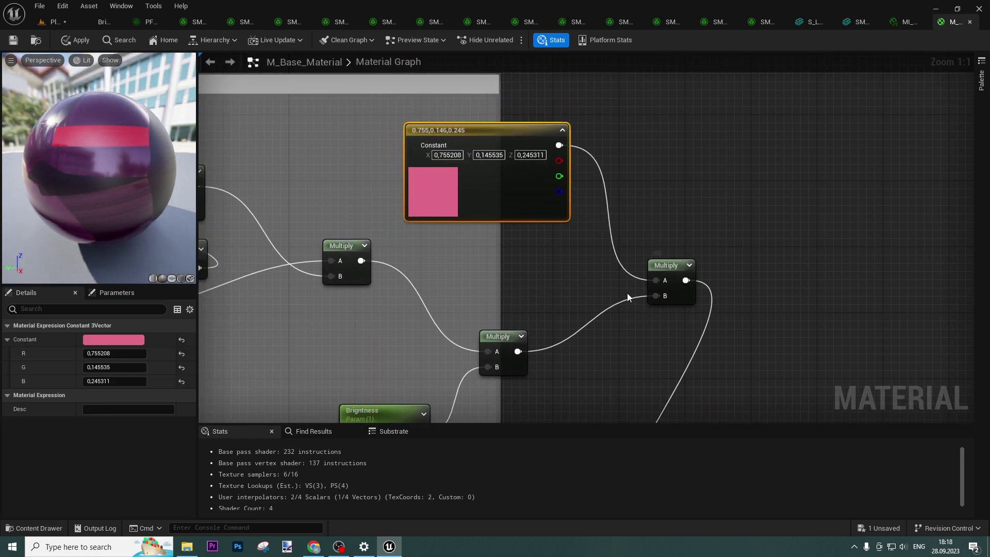
pyautogui.moveTo(617, 335); pyautogui.dragTo(589, 108, button='right')
pyautogui.moveTo(536, 412); pyautogui.dragTo(668, 251, button='right')
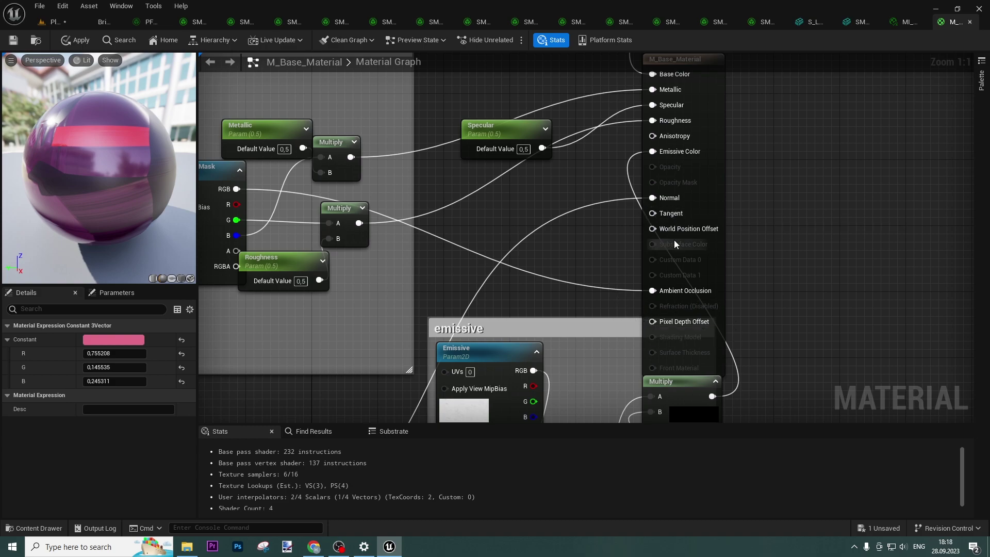
pyautogui.moveTo(599, 245); pyautogui.dragTo(683, 259, button='right')
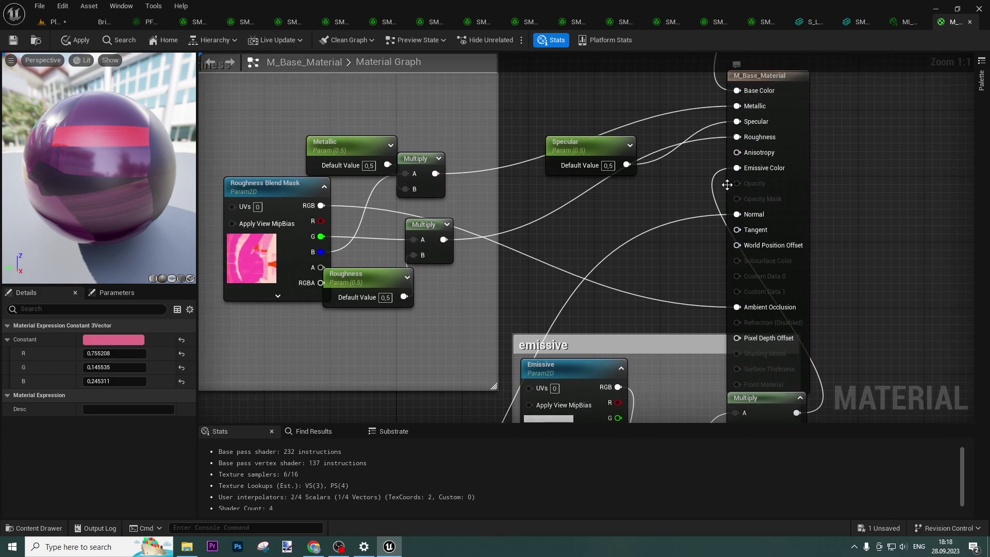
pyautogui.moveTo(578, 365); pyautogui.dragTo(545, 215, button='right')
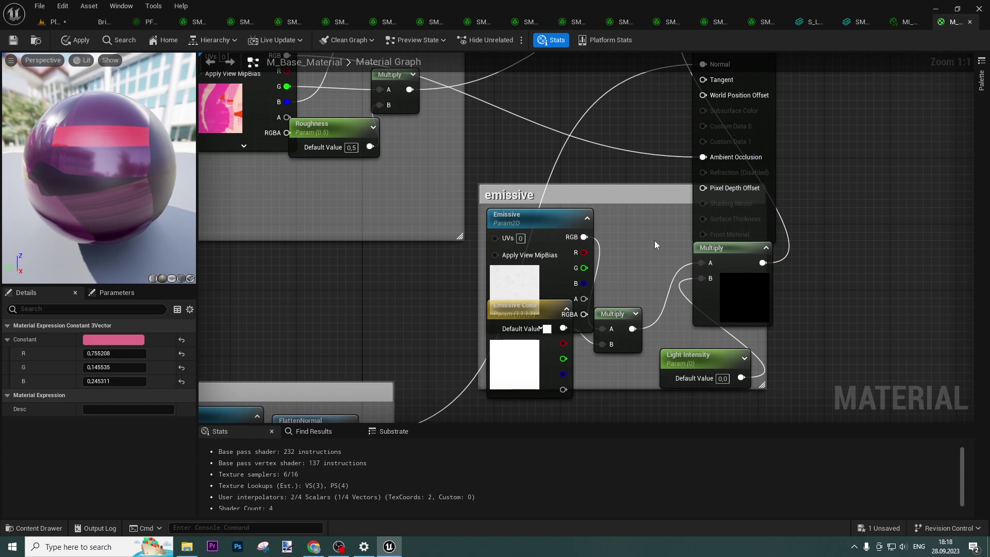
pyautogui.moveTo(624, 175); pyautogui.dragTo(592, 374, button='right')
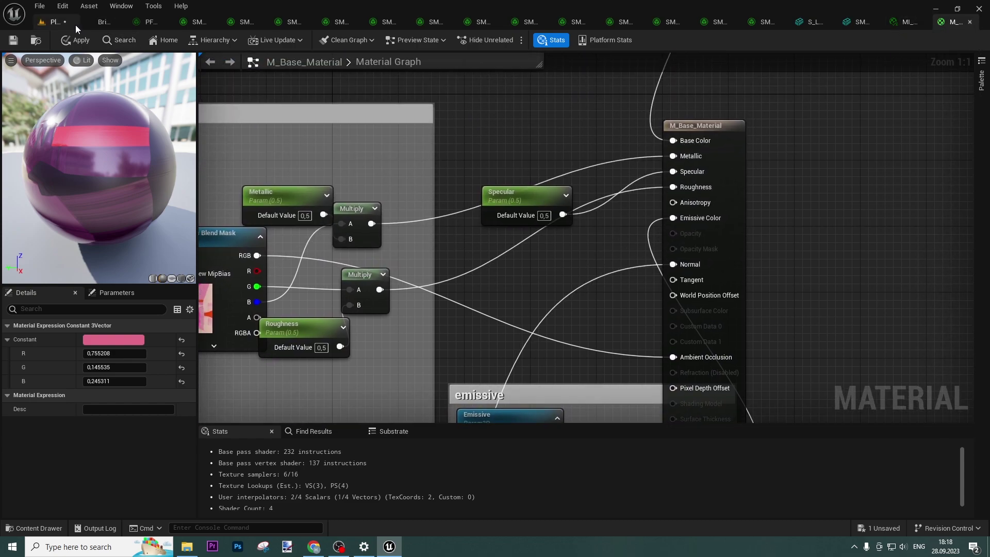
# Step: From the tree mesh, open MI_Tree_02_Leaves and its parent M_Grass_02, and examine the nodes feeding base, emissive and subsurface colour
pyautogui.click(841, 29)
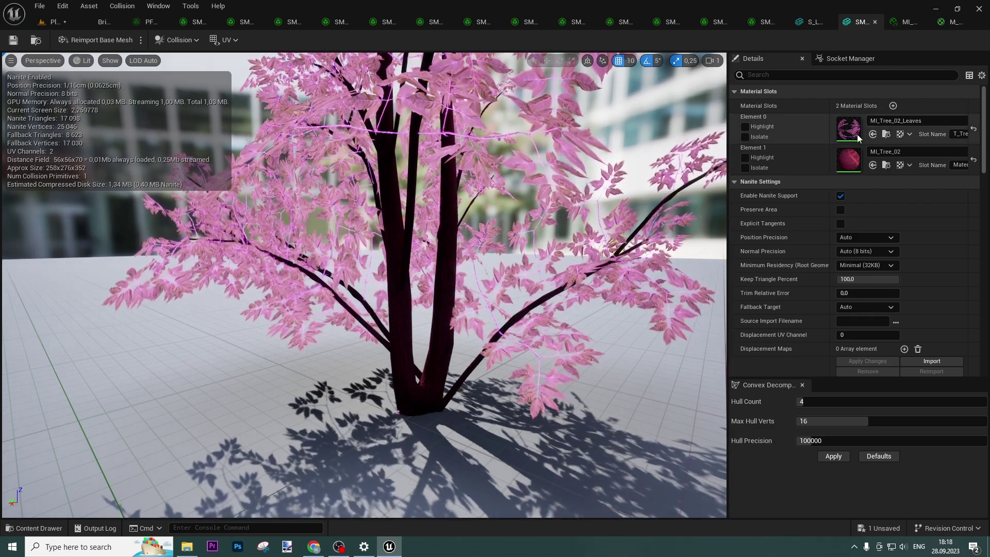
pyautogui.doubleClick(842, 130)
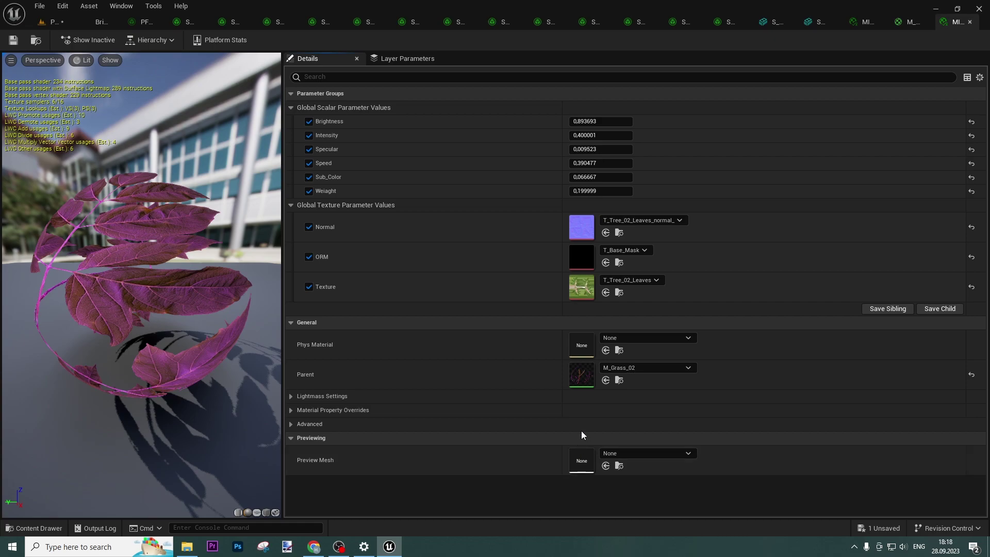
pyautogui.doubleClick(580, 374)
pyautogui.scroll(4, 602, 365)
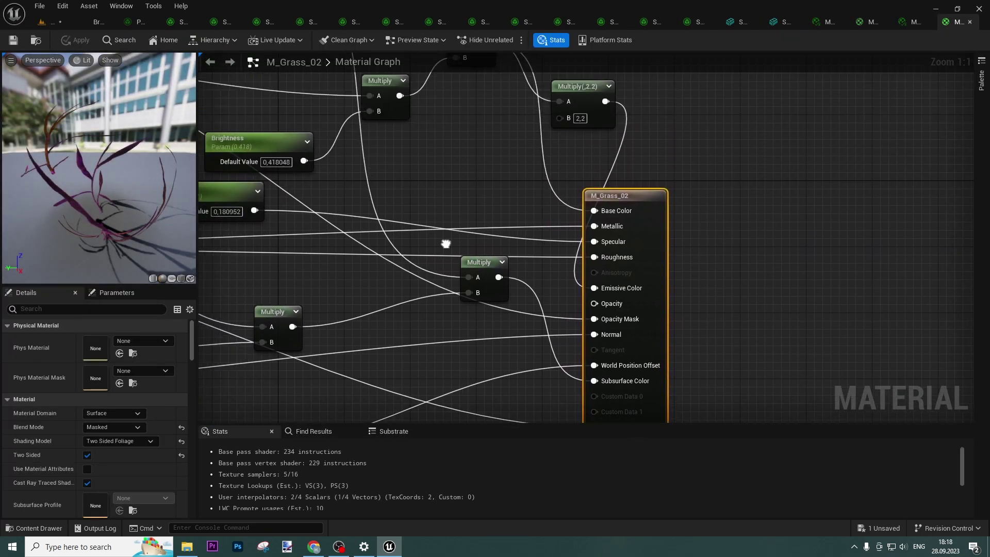
pyautogui.click(512, 303)
pyautogui.moveTo(512, 303); pyautogui.dragTo(511, 320)
pyautogui.moveTo(512, 319); pyautogui.dragTo(592, 445, button='right')
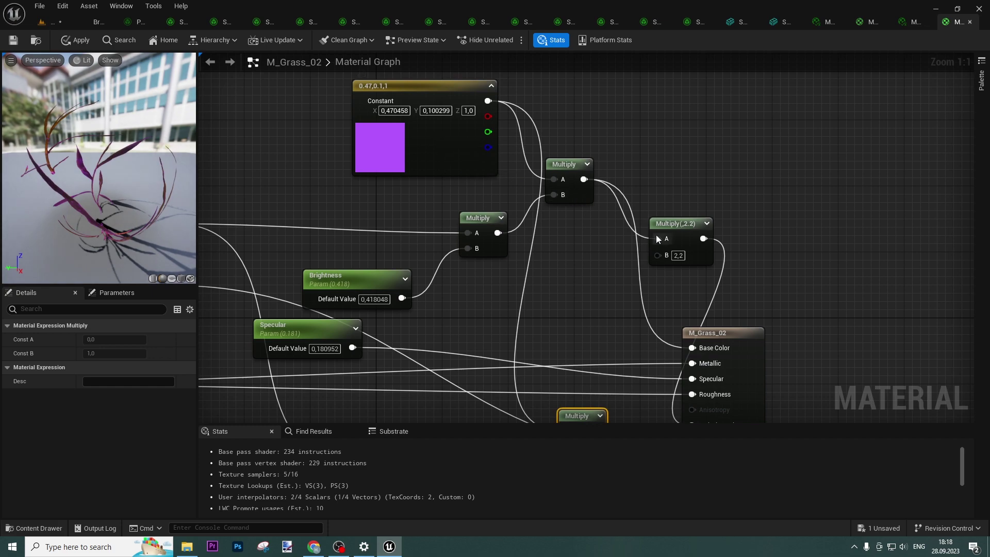
pyautogui.moveTo(658, 238); pyautogui.dragTo(590, 79, button='right')
pyautogui.moveTo(524, 124); pyautogui.dragTo(534, 246, button='right')
pyautogui.moveTo(613, 373); pyautogui.dragTo(595, 200, button='right')
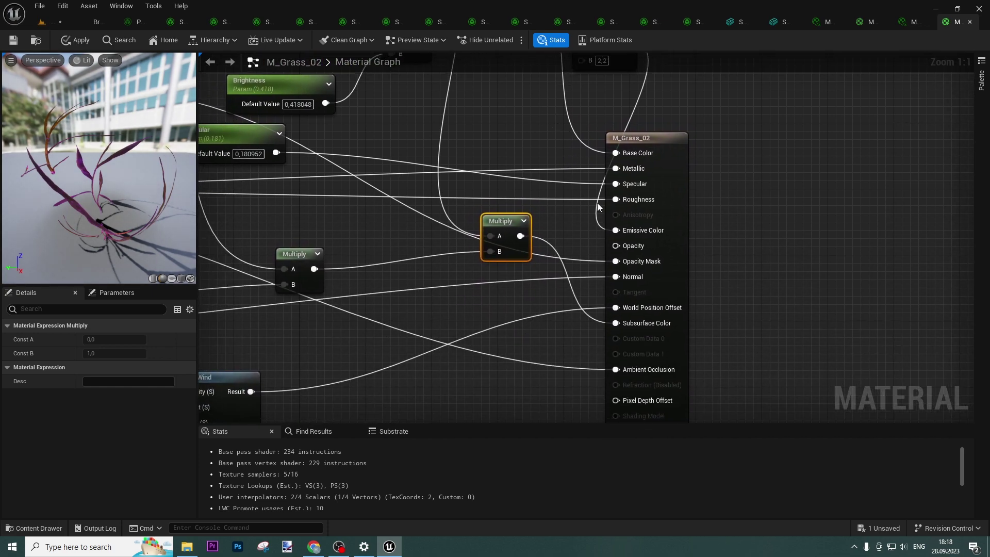
pyautogui.moveTo(496, 119); pyautogui.dragTo(489, 138, button='right')
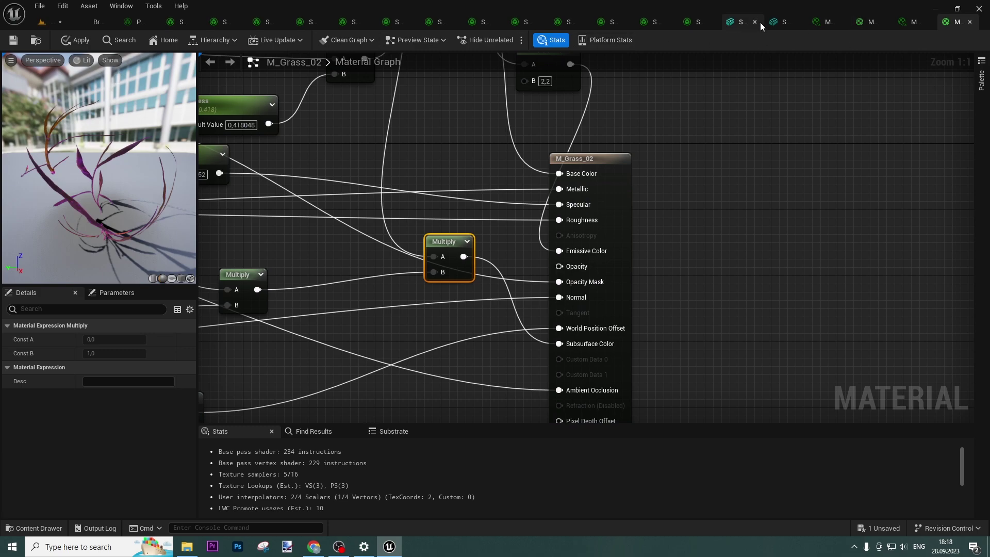
# Step: Close the tree and limestone mesh editors and the M_Grass_02 material, discarding the material's changes
pyautogui.click(779, 22)
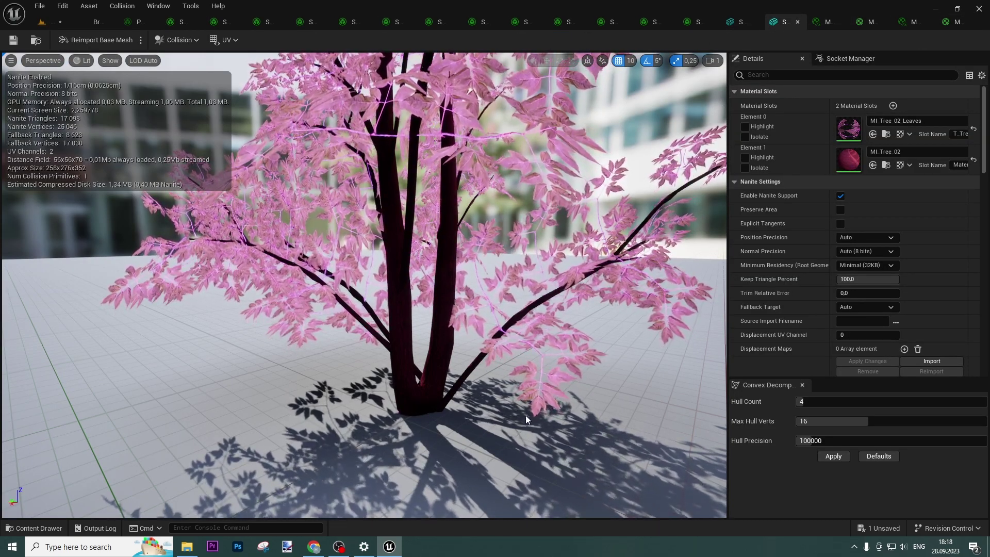
pyautogui.click(797, 22)
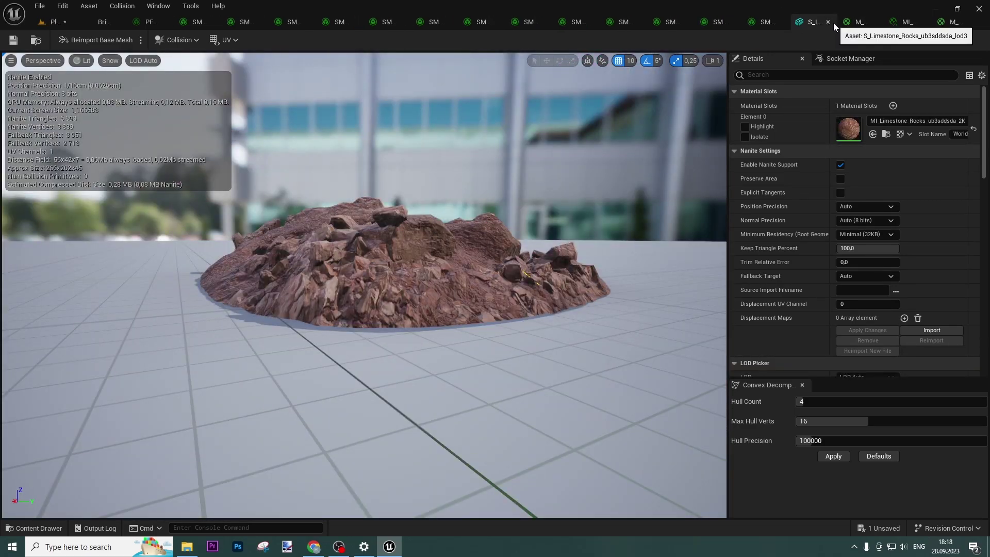
pyautogui.click(833, 23)
pyautogui.click(827, 23)
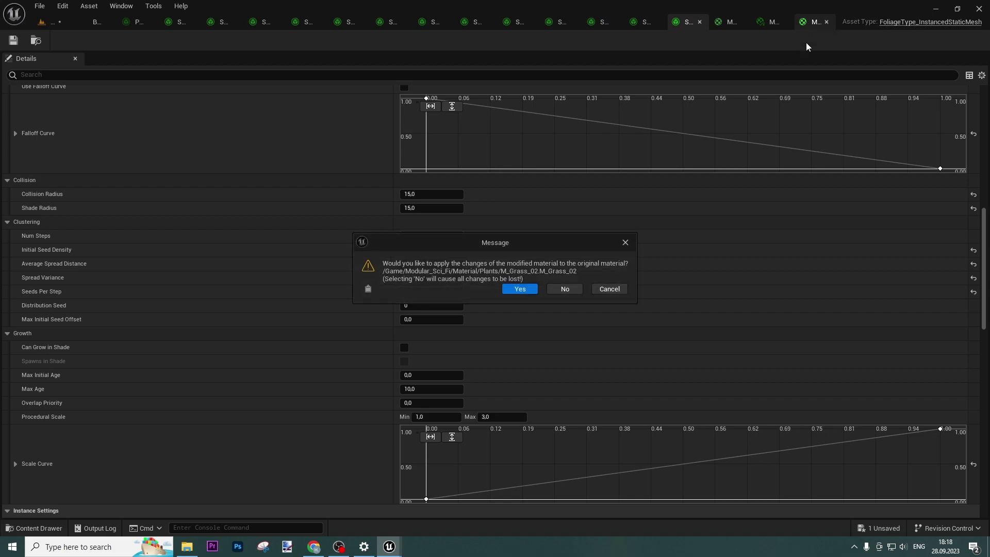
pyautogui.click(617, 288)
pyautogui.click(815, 22)
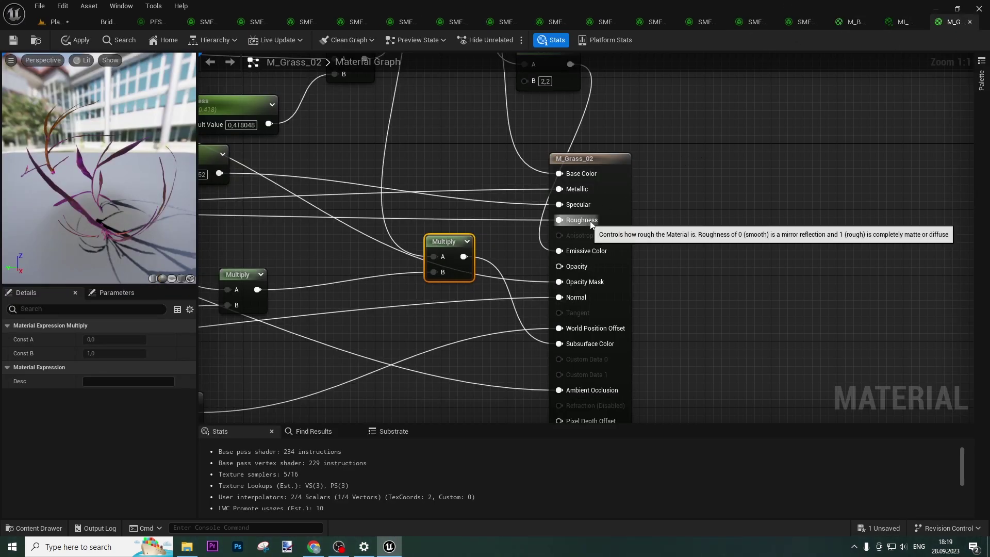
pyautogui.click(970, 22)
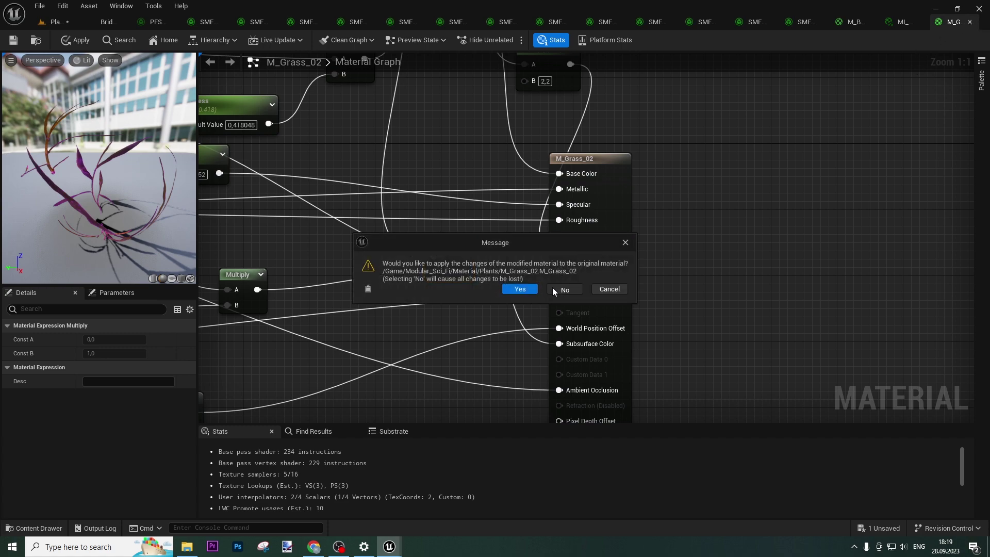
pyautogui.click(552, 286)
# Step: Return to the planet level and examine the limestone rock cluster and surrounding grass up close
pyautogui.click(60, 22)
pyautogui.click(108, 377)
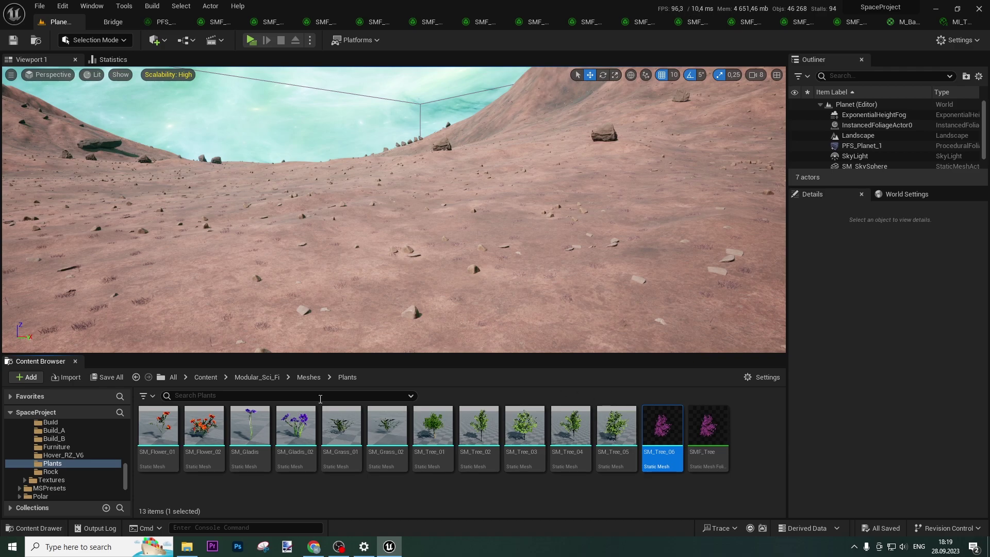
pyautogui.click(299, 379)
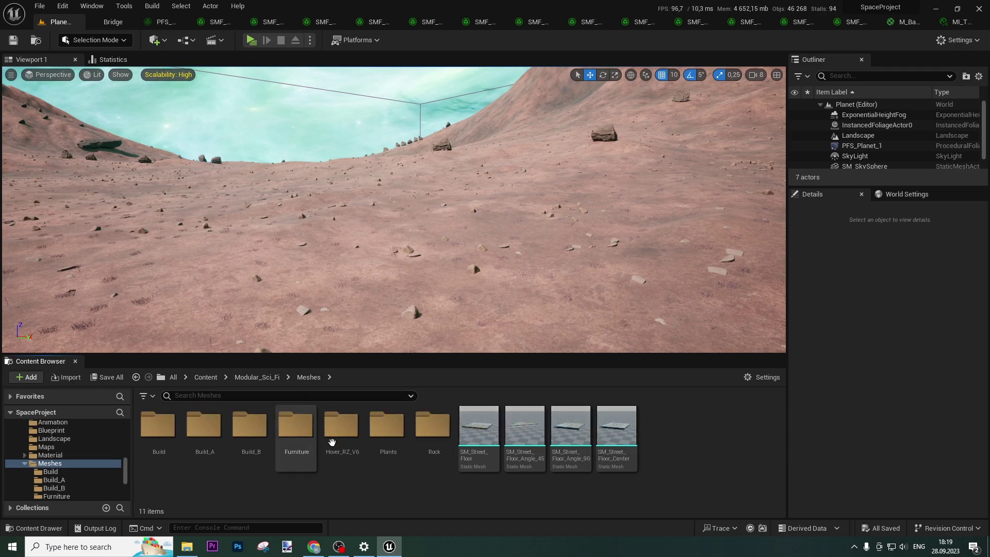
pyautogui.moveTo(489, 260)
pyautogui.mouseDown(button='right')
pyautogui.moveTo(371, 250)
pyautogui.moveTo(382, 299)
pyautogui.moveTo(489, 260)
pyautogui.mouseUp(button='right')
pyautogui.press('w')
pyautogui.press('w')
pyautogui.moveTo(473, 234); pyautogui.dragTo(414, 182, button='right')
pyautogui.press('w')
pyautogui.moveTo(526, 189)
pyautogui.mouseDown(button='right')
pyautogui.moveTo(534, 177)
pyautogui.moveTo(535, 186)
pyautogui.mouseUp(button='right')
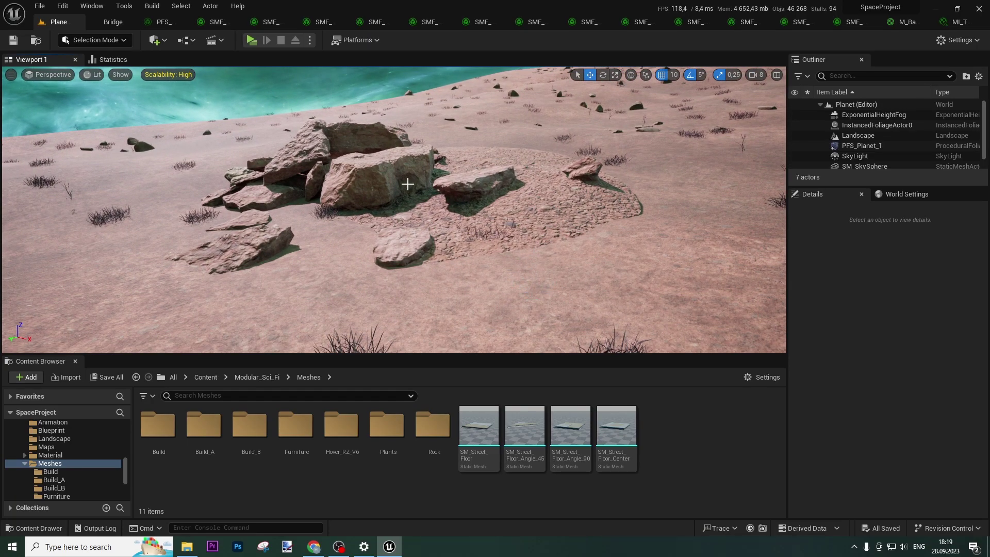
# Step: Browse the Megascans 3D_Assets to the Limestone_Rocks_ubordbyda folder and open its S_Limestone_Rocks_ubordbyda_lod3 mesh
pyautogui.click(214, 376)
pyautogui.doubleClick(248, 426)
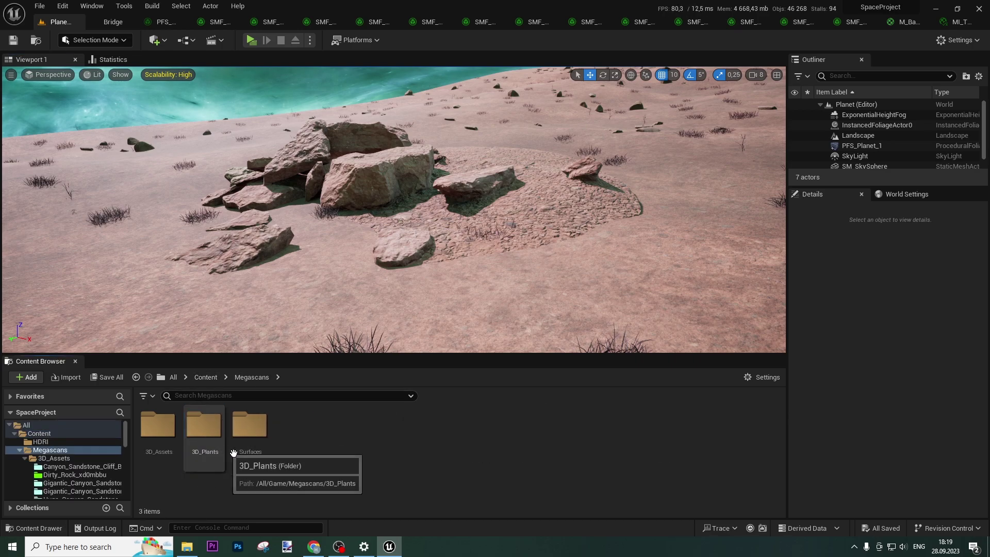
pyautogui.doubleClick(166, 430)
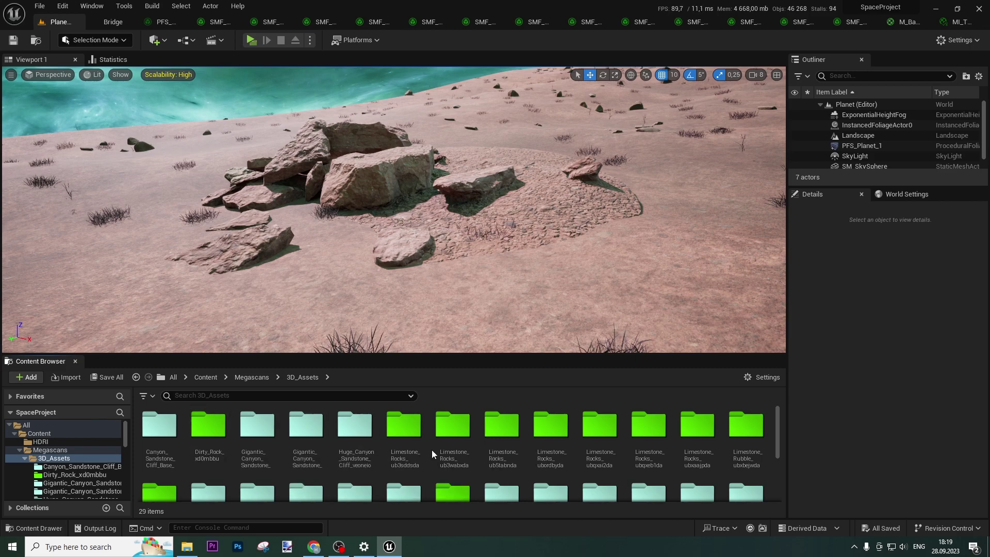
pyautogui.click(559, 437)
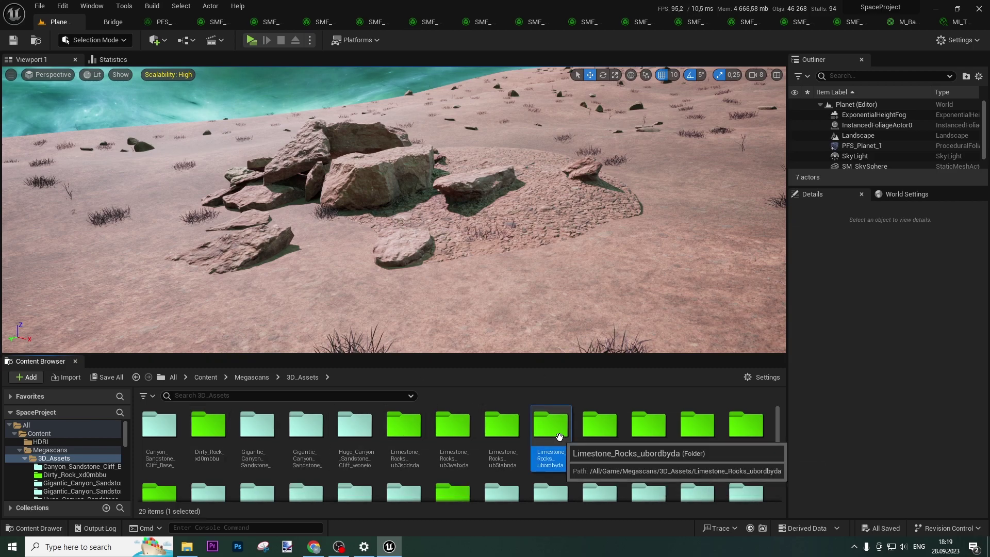
pyautogui.doubleClick(559, 437)
pyautogui.click(204, 430)
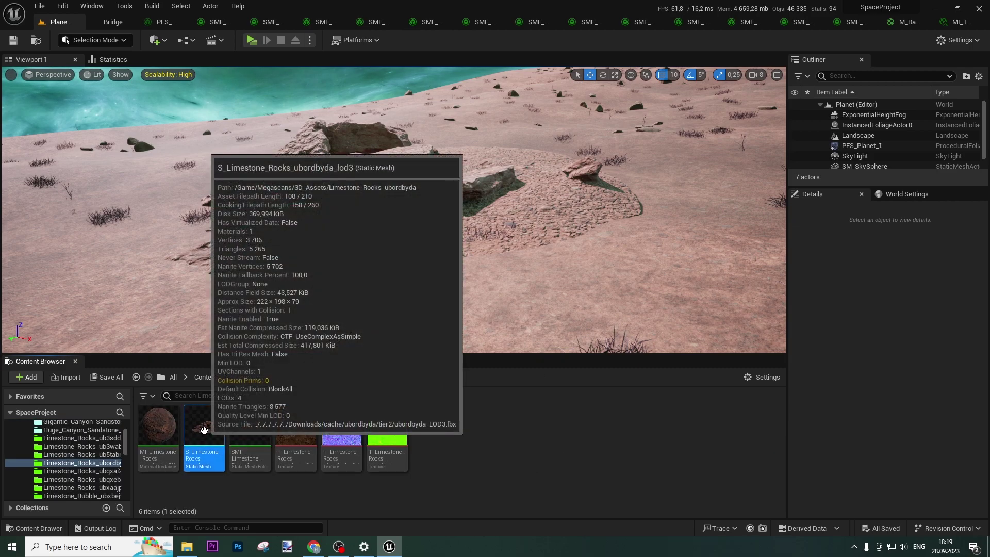
pyautogui.doubleClick(204, 430)
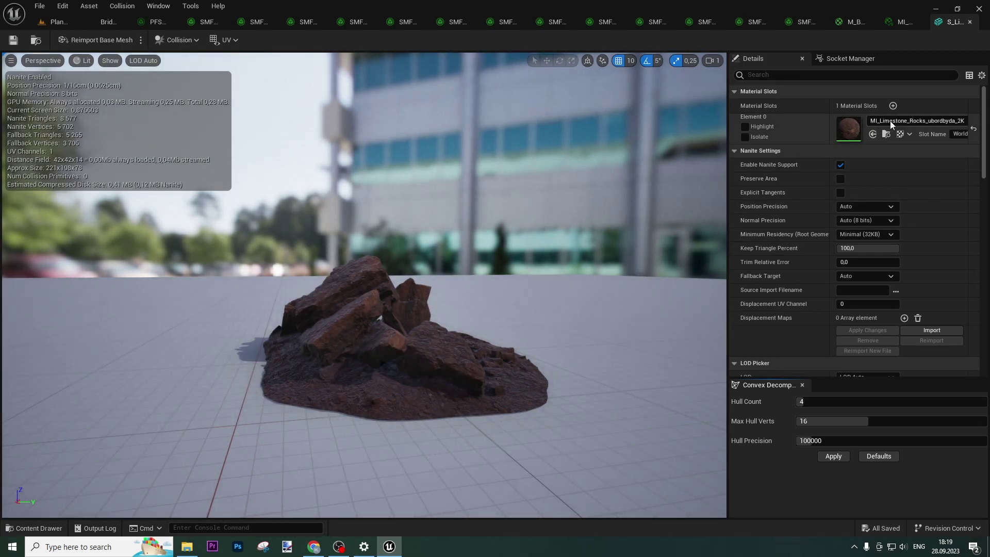
# Step: Enable Albedo Controls in the rock's material instance, set Brightness to 1.412219 and Contrast to 0.464, then save and close it
pyautogui.doubleClick(840, 129)
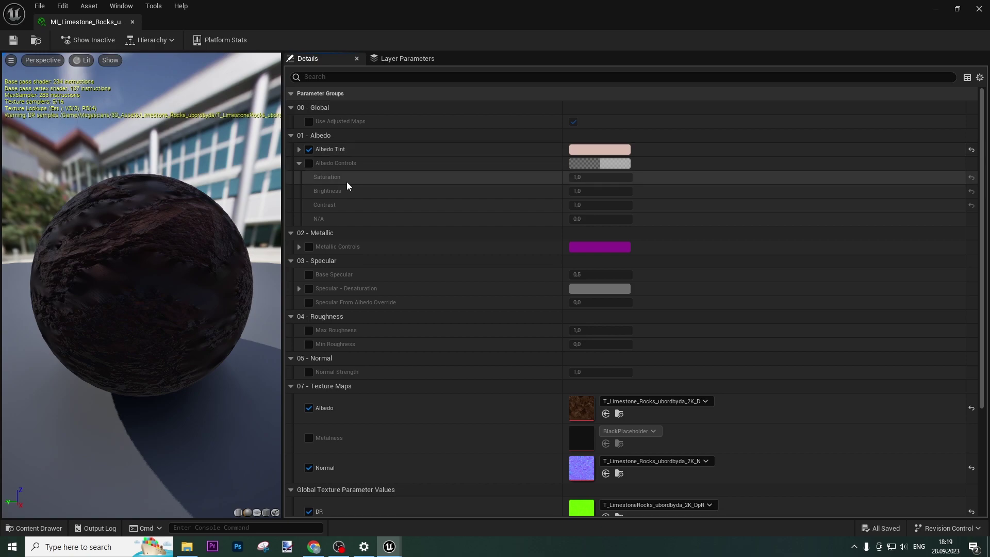
pyautogui.click(312, 166)
pyautogui.moveTo(92, 22); pyautogui.dragTo(538, 120)
pyautogui.moveTo(364, 323); pyautogui.dragTo(382, 319, button='right')
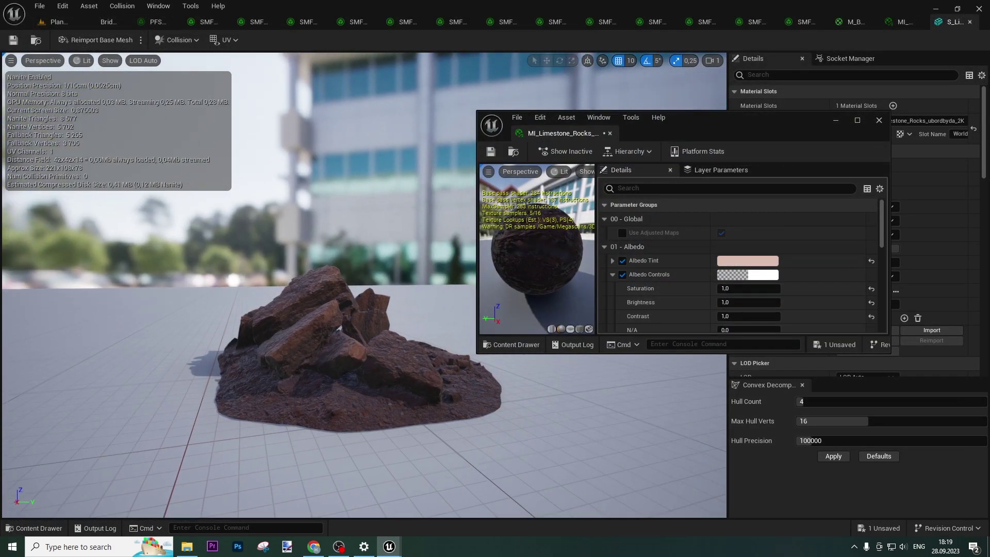
pyautogui.moveTo(759, 304)
pyautogui.mouseDown()
pyautogui.moveTo(804, 303)
pyautogui.moveTo(724, 317)
pyautogui.moveTo(770, 298)
pyautogui.moveTo(740, 299)
pyautogui.moveTo(747, 316)
pyautogui.mouseUp()
pyautogui.click(490, 151)
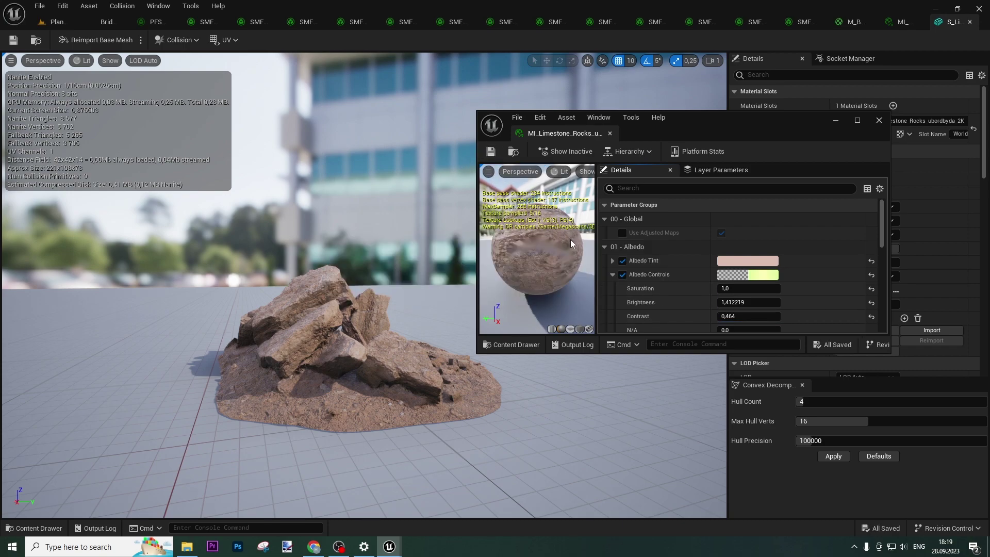
pyautogui.click(875, 122)
# Step: Return to the planet level and, in Foliage mode, rotate the tilted limestone rock pile to lie on the terrain
pyautogui.click(58, 22)
pyautogui.moveTo(393, 209); pyautogui.dragTo(373, 154, button='right')
pyautogui.press('w')
pyautogui.press('w')
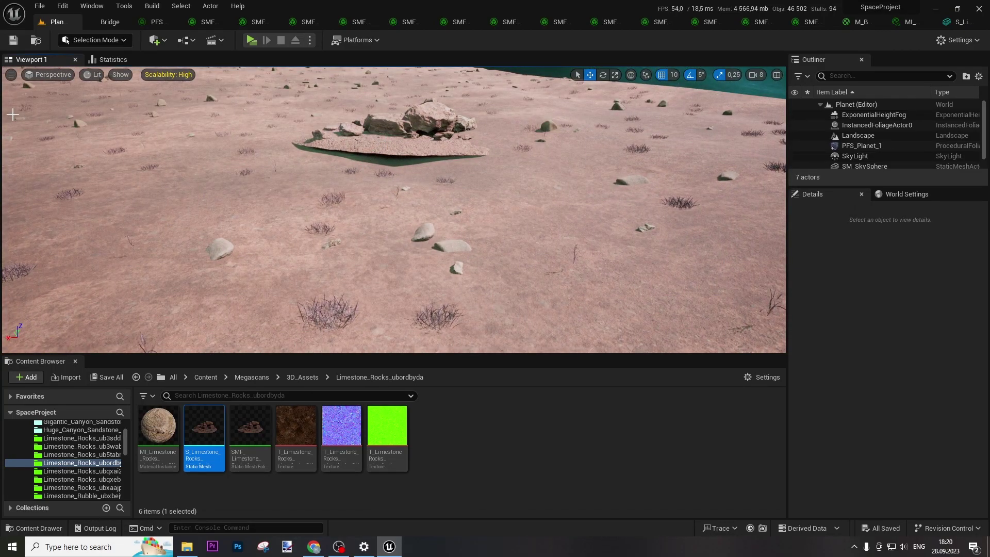
pyautogui.click(95, 40)
pyautogui.click(98, 80)
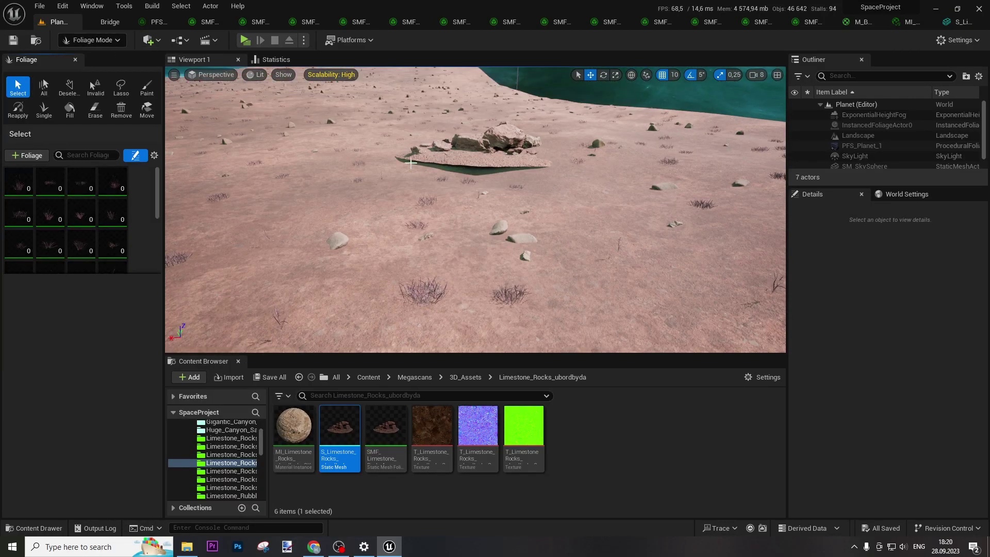
pyautogui.moveTo(499, 112); pyautogui.dragTo(496, 124)
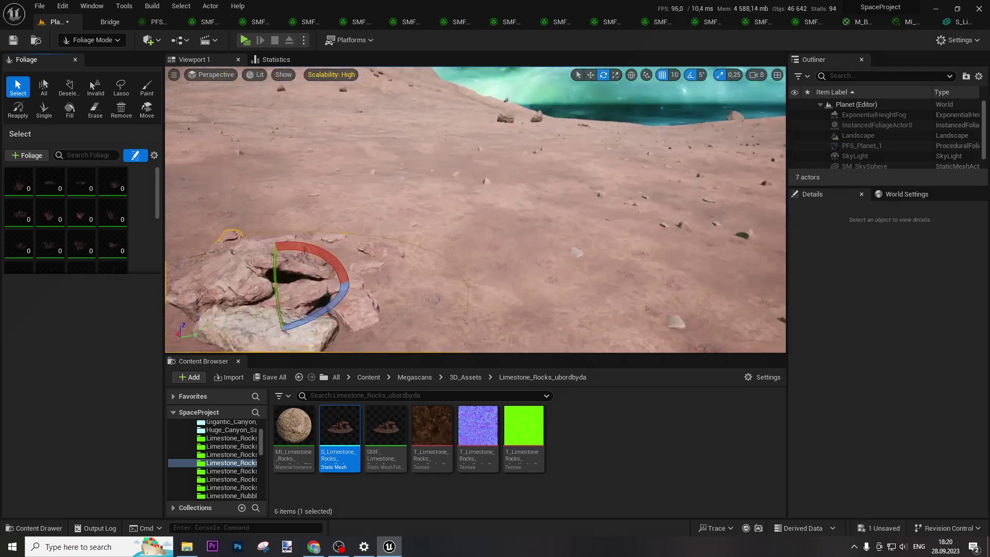
# Step: Switch back to Selection mode, save the planet level and review the scattered rocks across the landscape
pyautogui.click(94, 41)
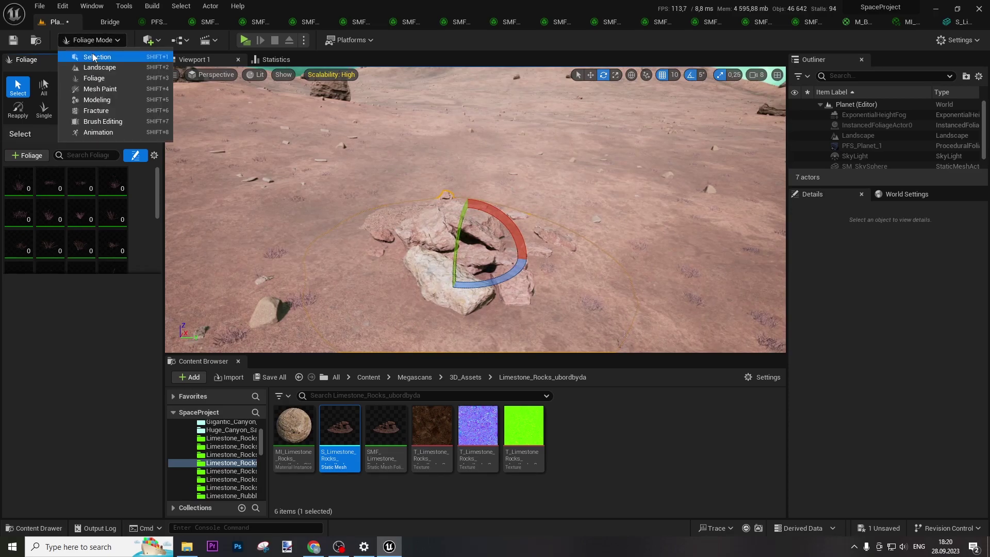
pyautogui.click(90, 55)
pyautogui.click(13, 40)
pyautogui.moveTo(607, 320); pyautogui.dragTo(554, 289, button='right')
pyautogui.press('w')
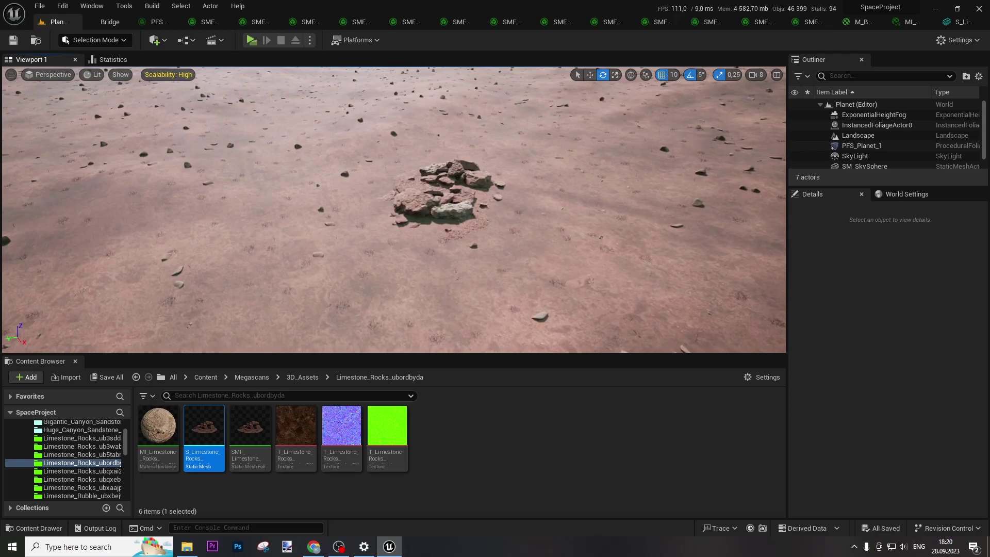
pyautogui.moveTo(591, 253); pyautogui.dragTo(606, 232, button='right')
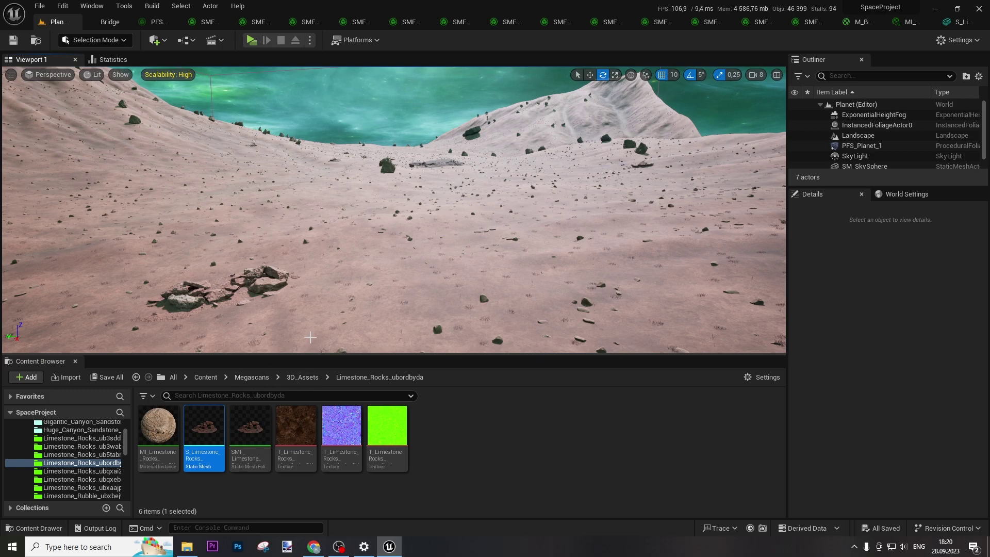
# Step: Play the planet level in a new preview window and roam the terrain to check the scattered rocks and plants
pyautogui.moveTo(404, 292); pyautogui.dragTo(361, 296, button='right')
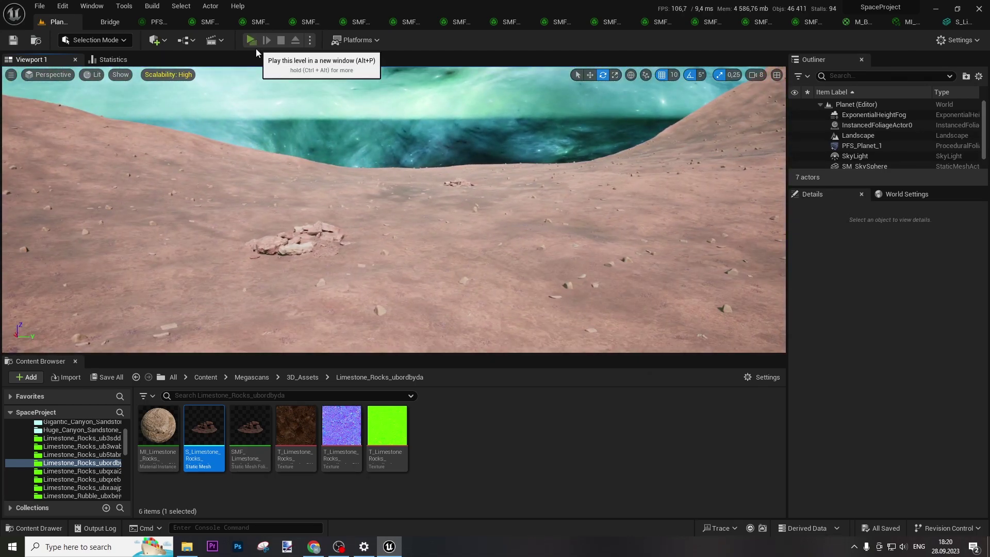
pyautogui.click(255, 44)
pyautogui.press('w')
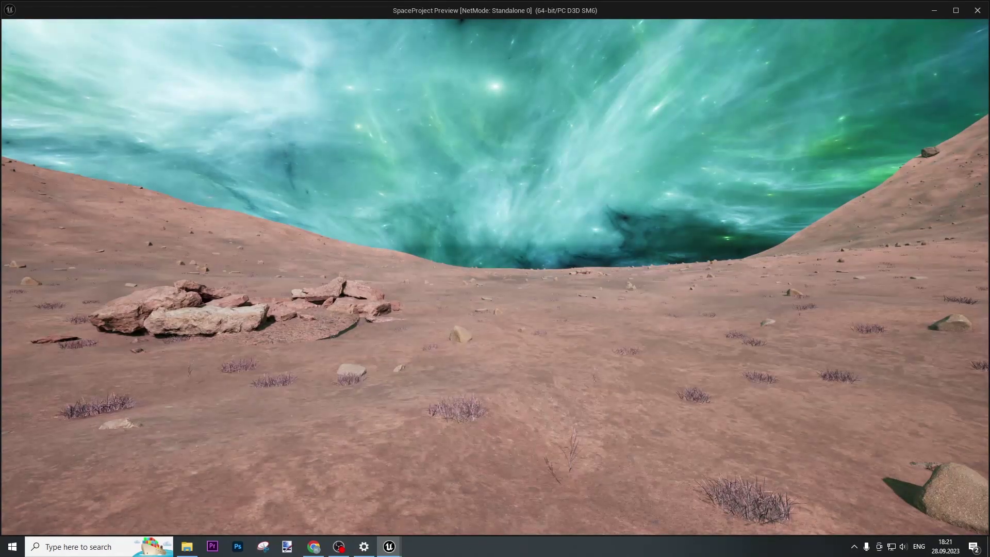
pyautogui.press('w')
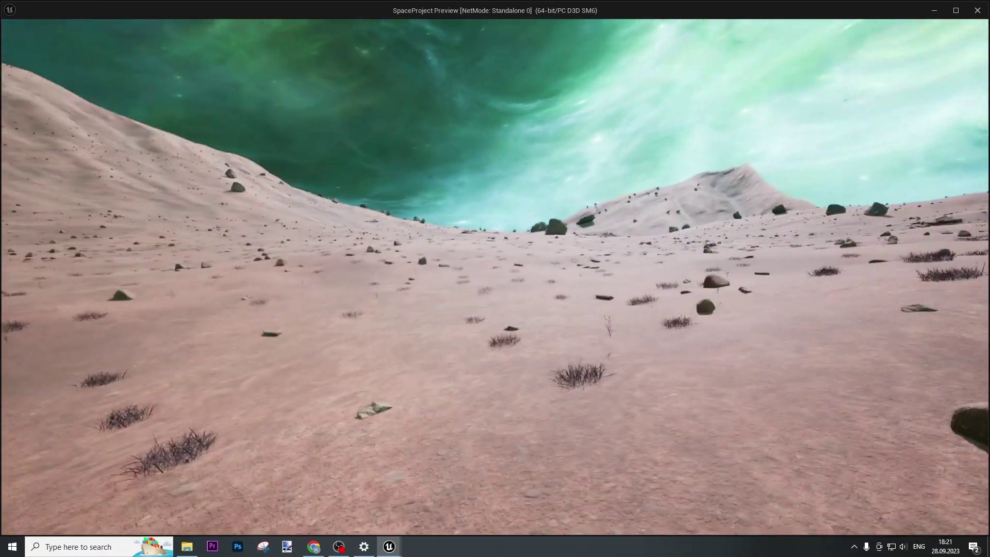
pyautogui.press('w')
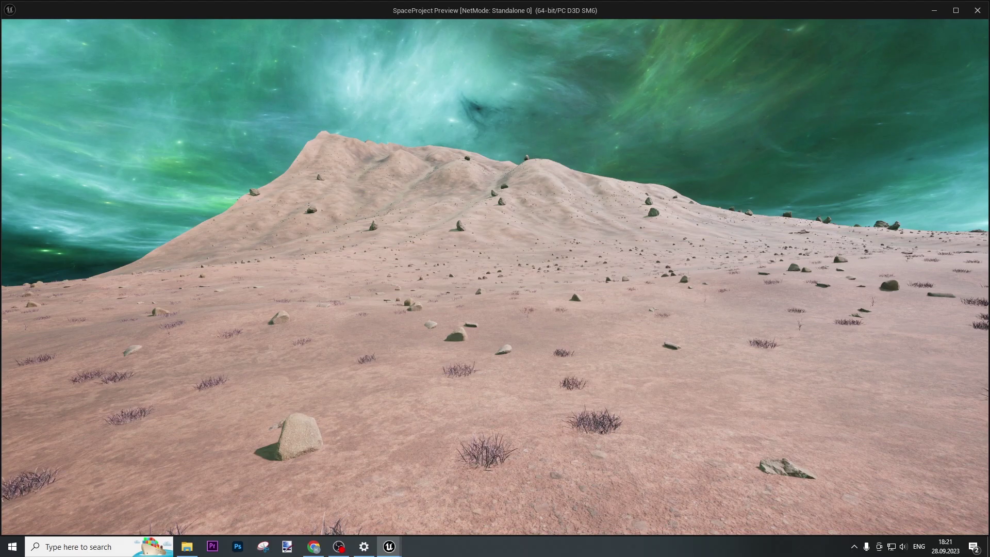
pyautogui.press('w')
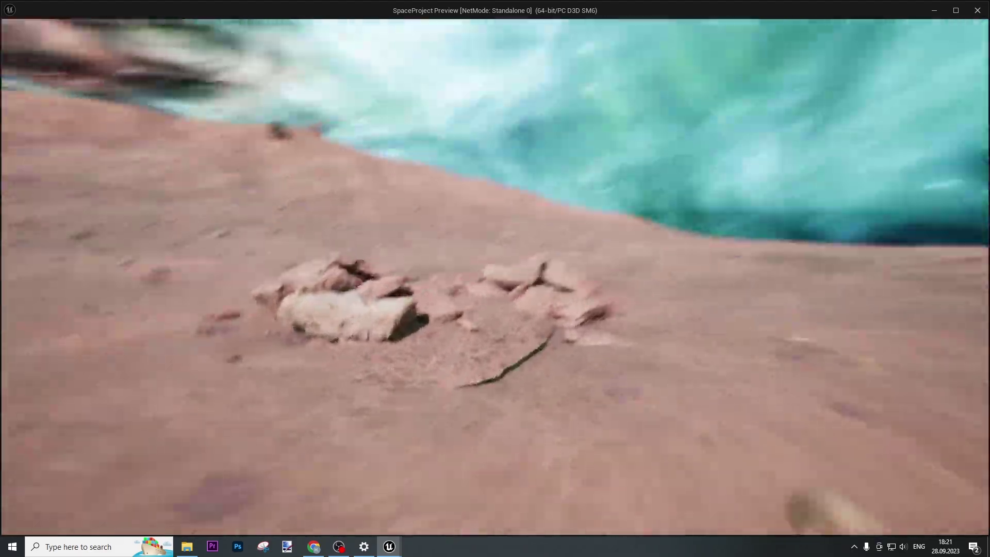
# Step: Fly up to the limestone rock pile in the preview and examine its colours and how it sits on the ground
pyautogui.press('w')
pyautogui.press('s')
pyautogui.press('w')
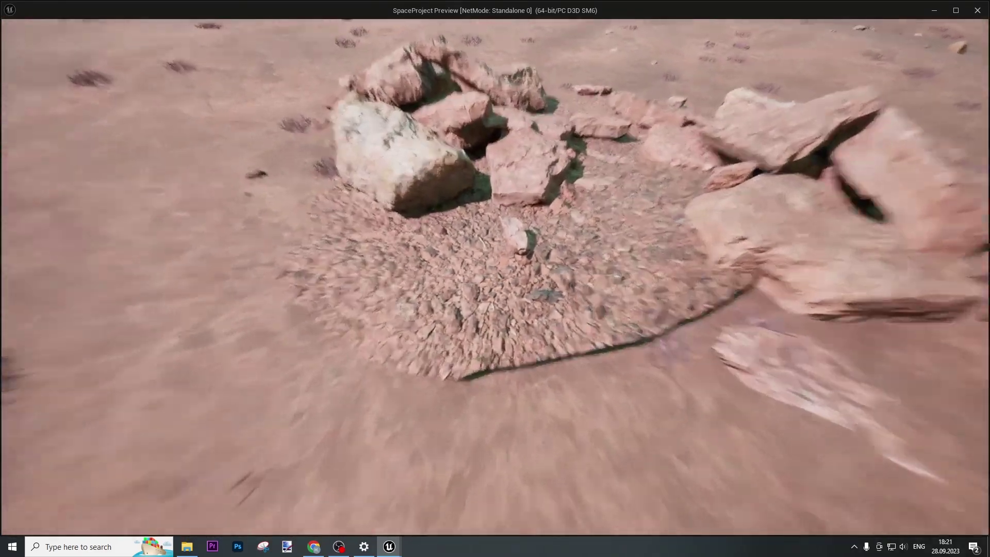
pyautogui.press('w')
pyautogui.press('s')
pyautogui.press('d')
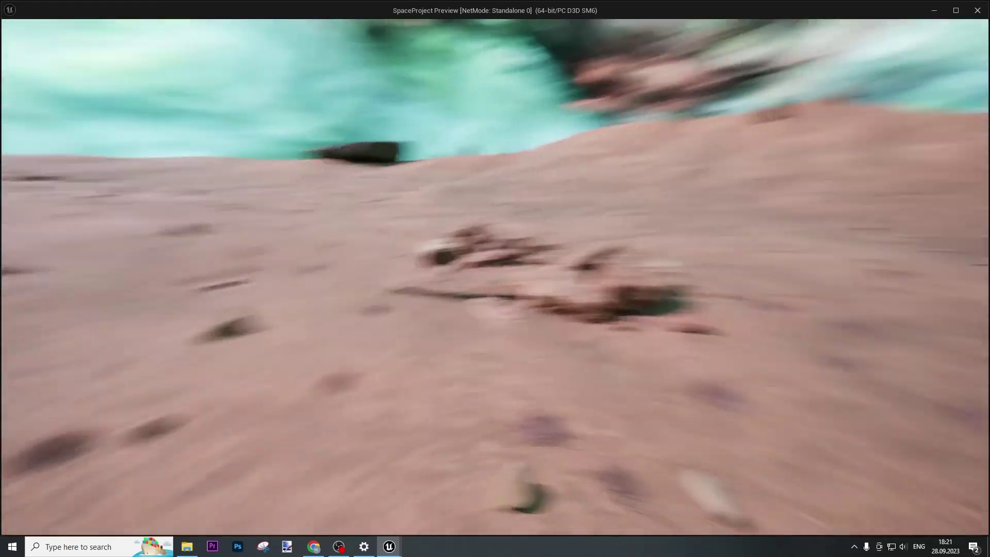
pyautogui.press('w')
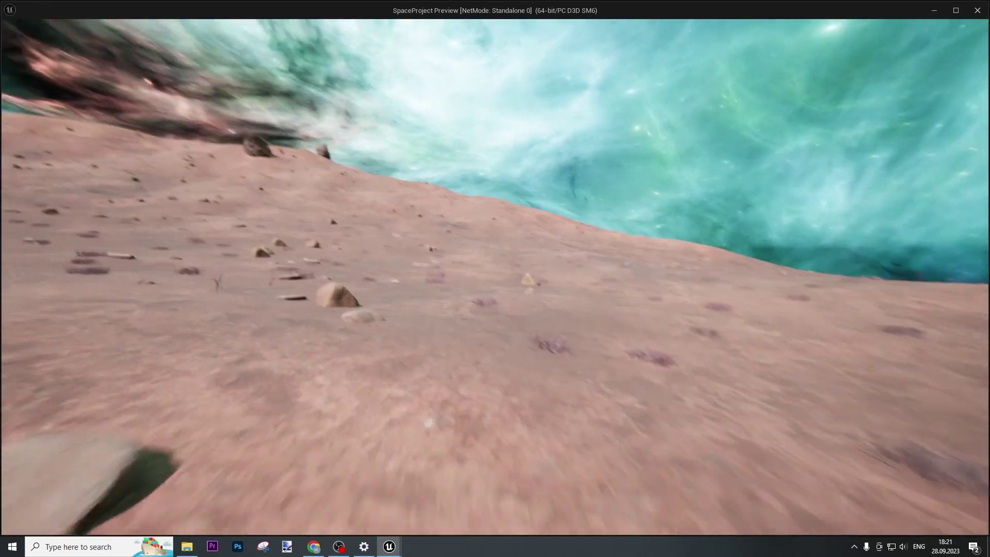
# Step: Explore the open plain and surrounding hills in the preview, examining the rock and grass distribution, the horizon and the sky
pyautogui.press('w')
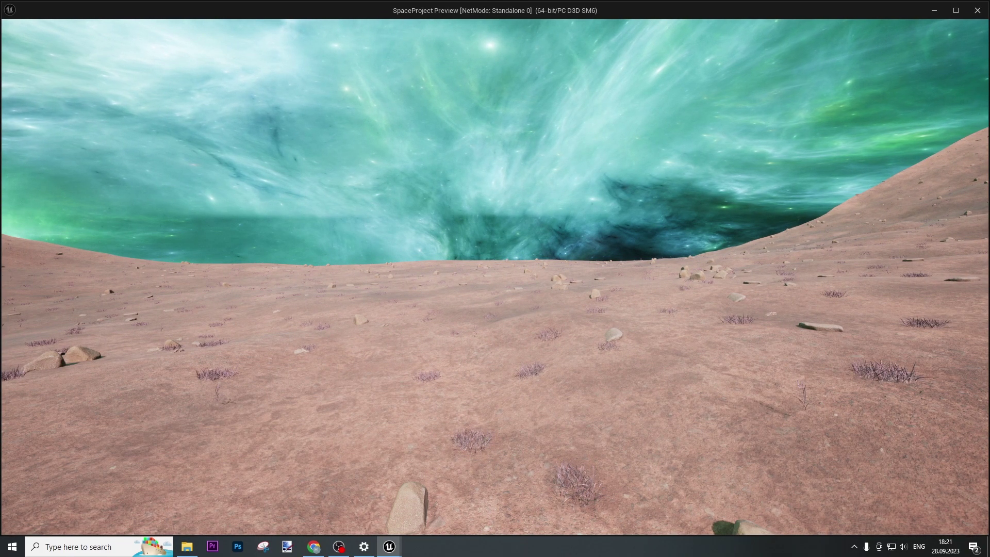
pyautogui.press('w')
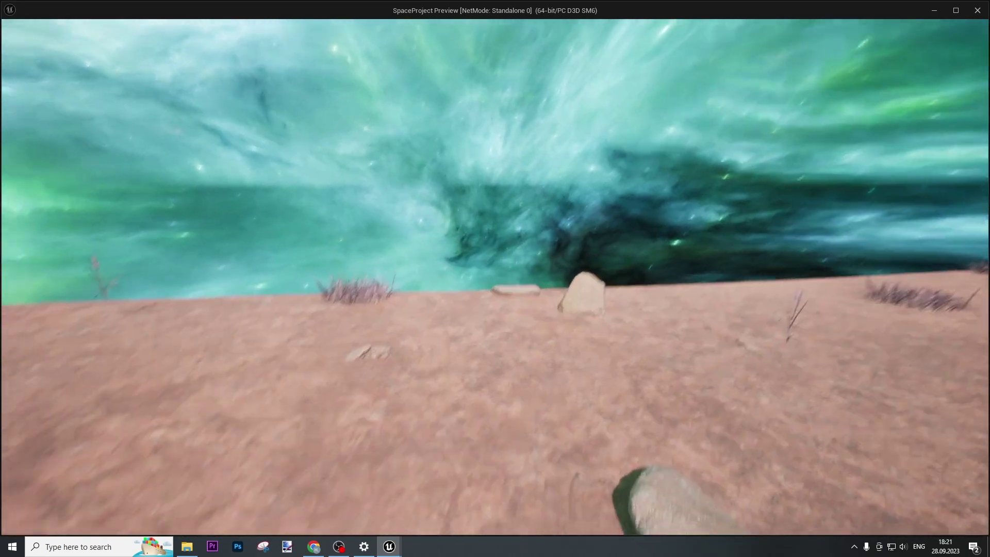
pyautogui.press('s')
pyautogui.press('w')
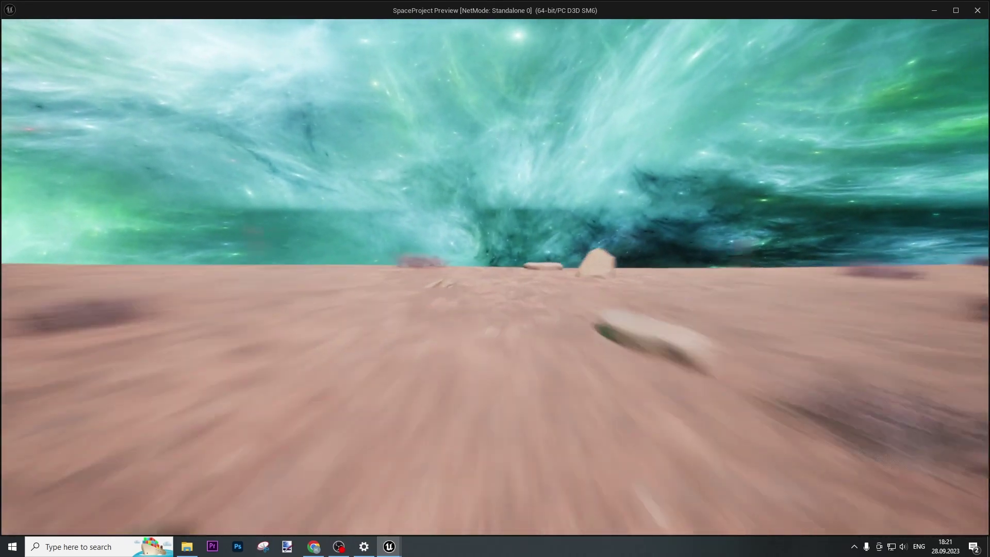
pyautogui.press('s')
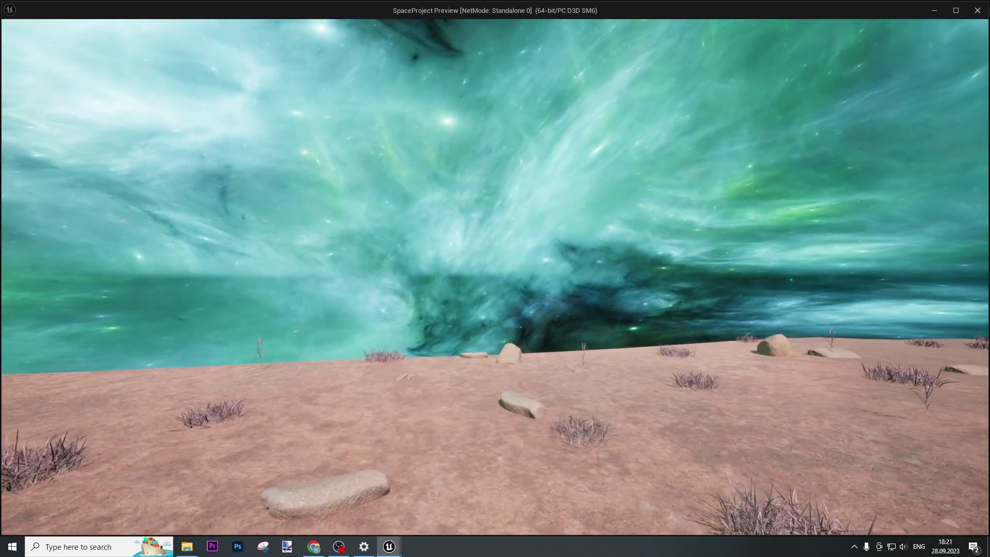
pyautogui.press('w')
pyautogui.press('w')
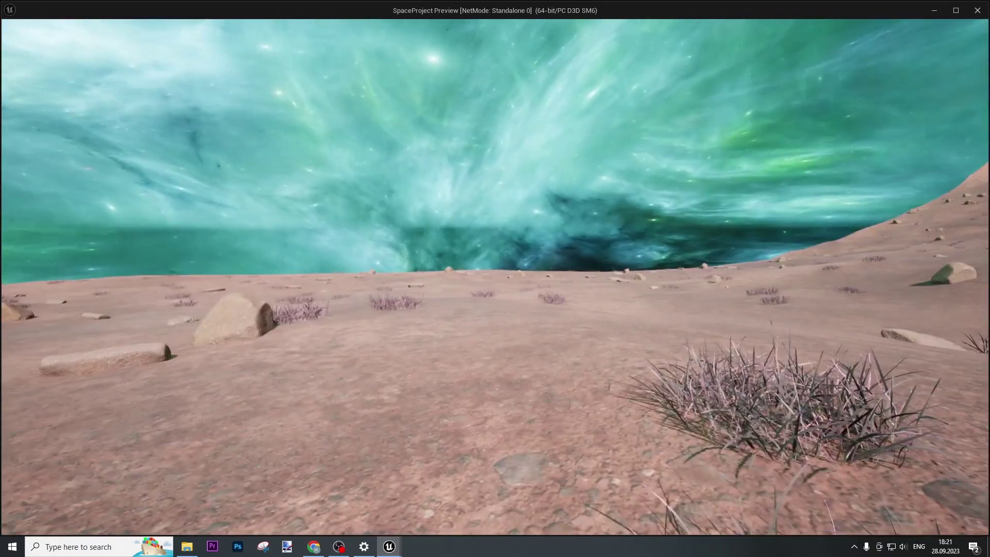
pyautogui.press('w')
pyautogui.press('w')
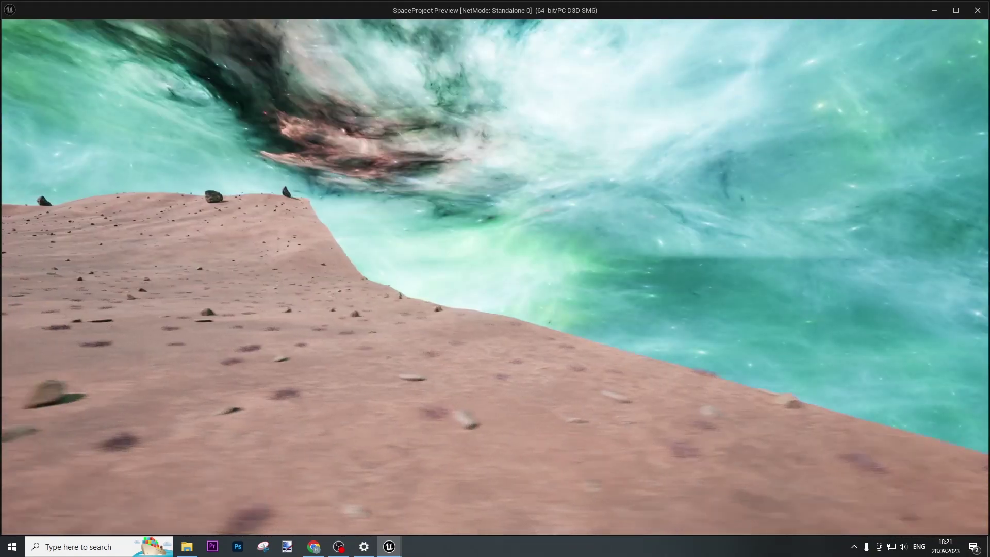
pyautogui.press('w')
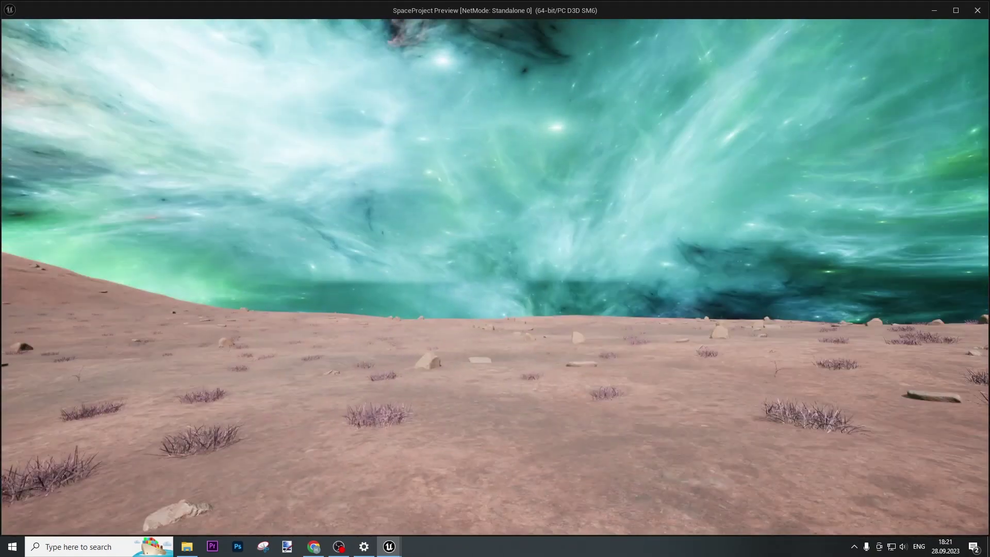
pyautogui.press('w')
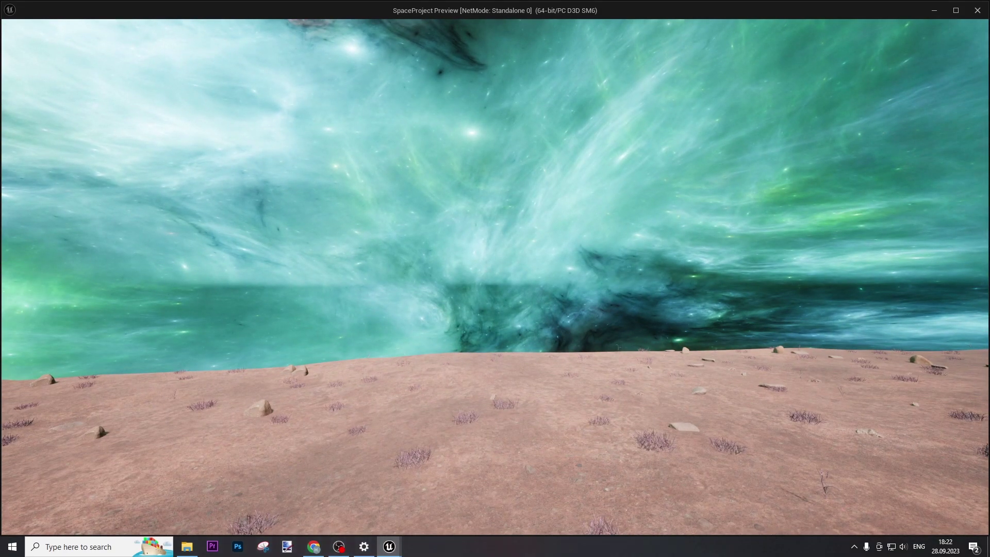
pyautogui.press('w')
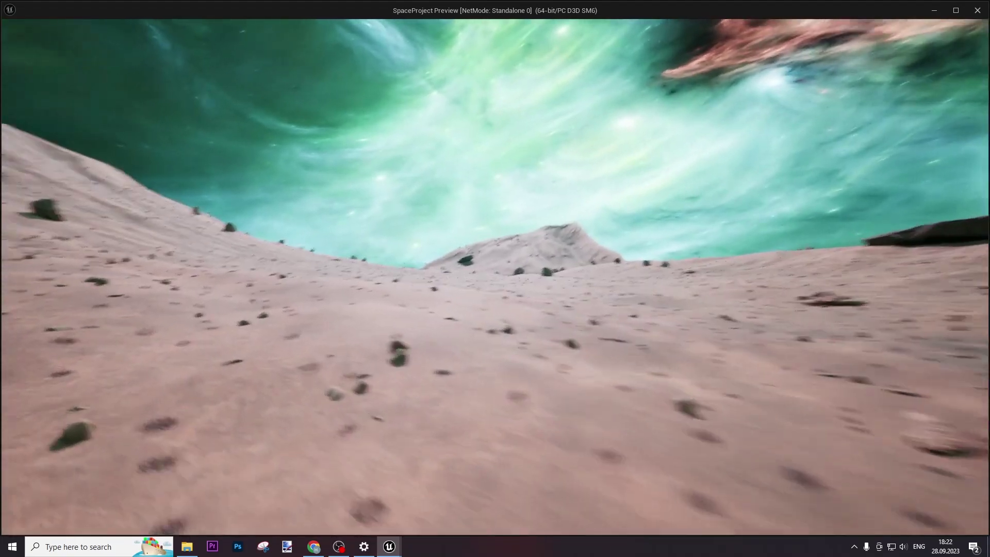
pyautogui.press('w')
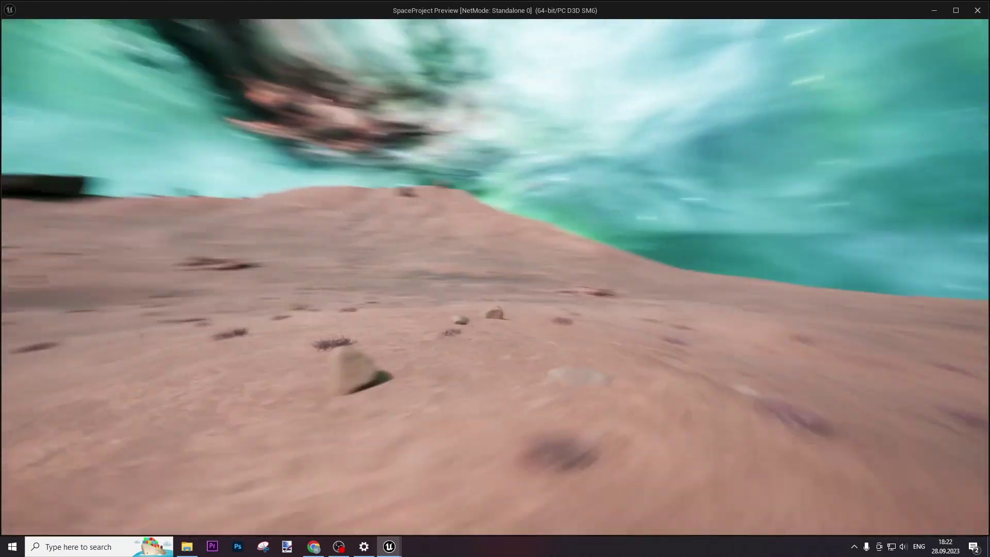
pyautogui.press('w')
pyautogui.press('w')
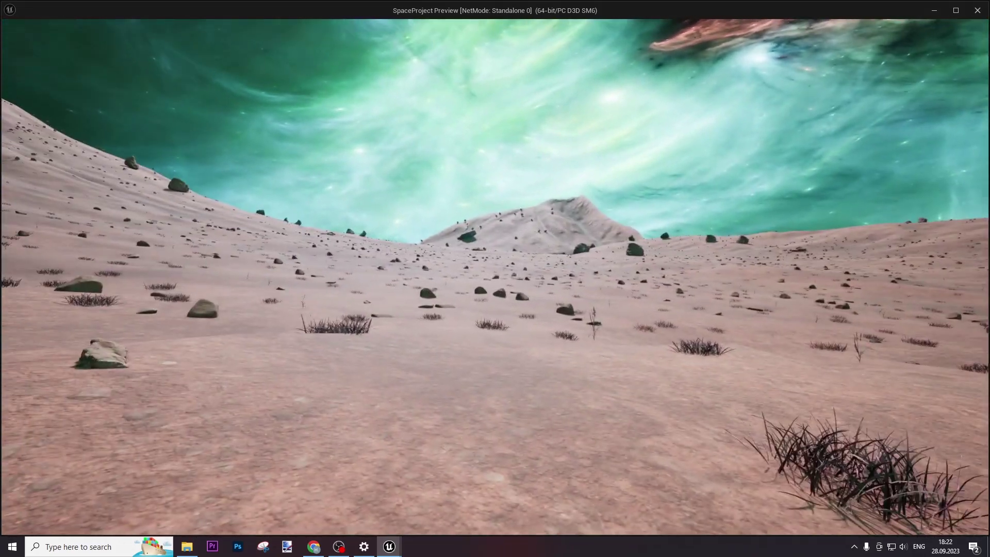